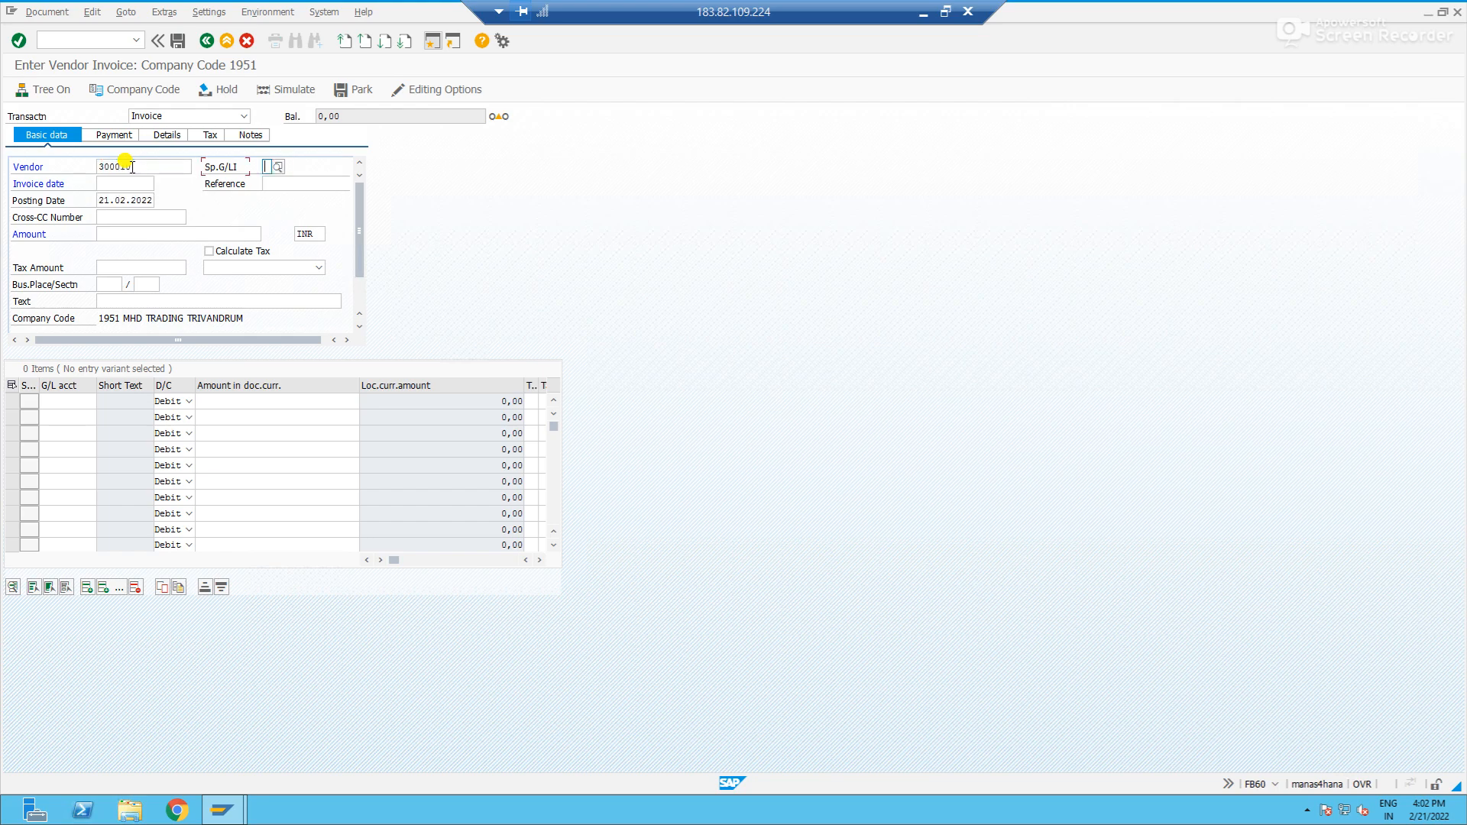
- Set the vendor invoice's date to 21.02.2022 and its reference to "Invoice"
type("21022022")
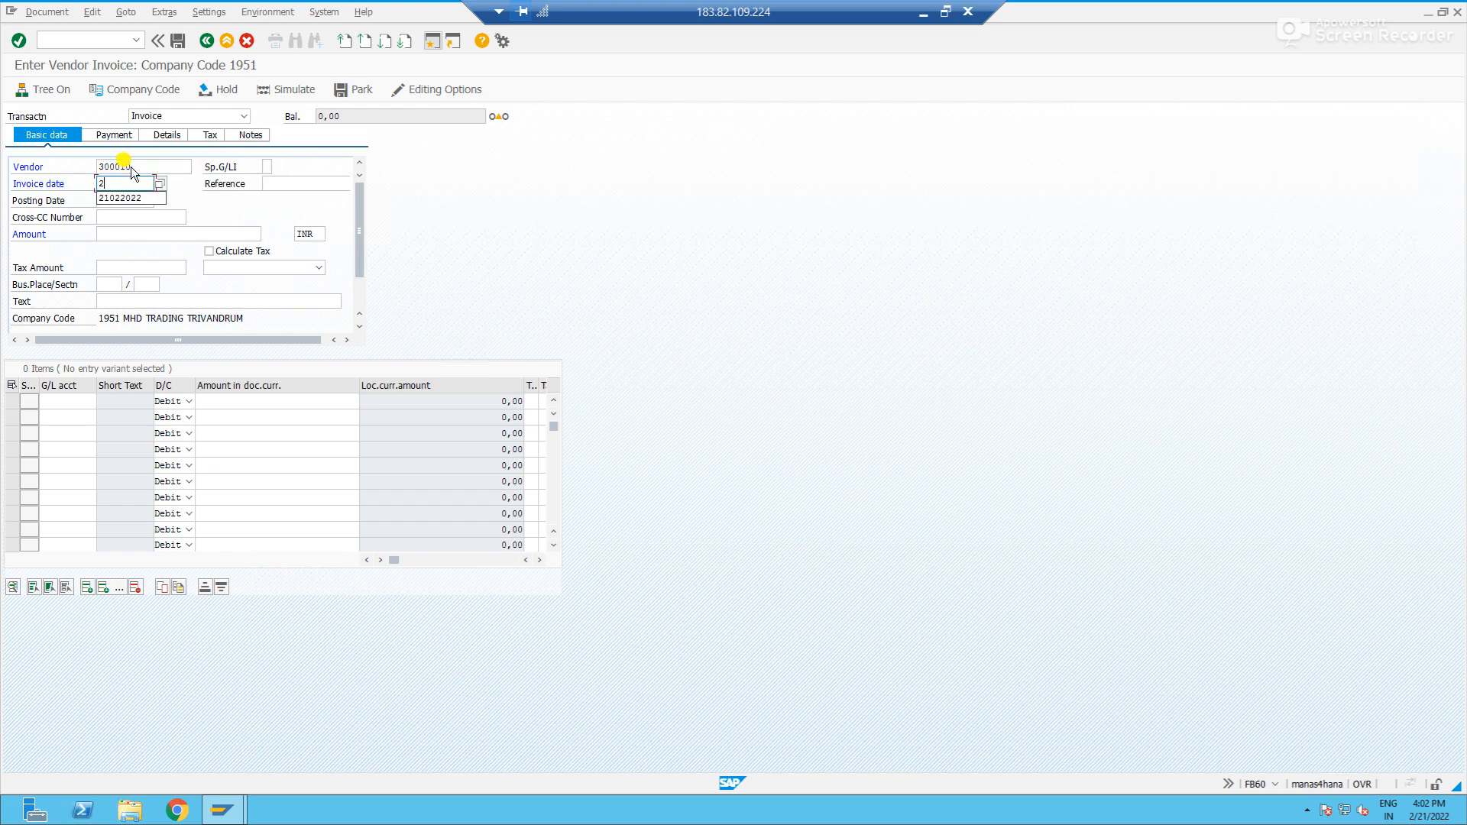
key("Tab")
key("Tab")
key("shift+Tab")
type("Invoice")
key("Tab")
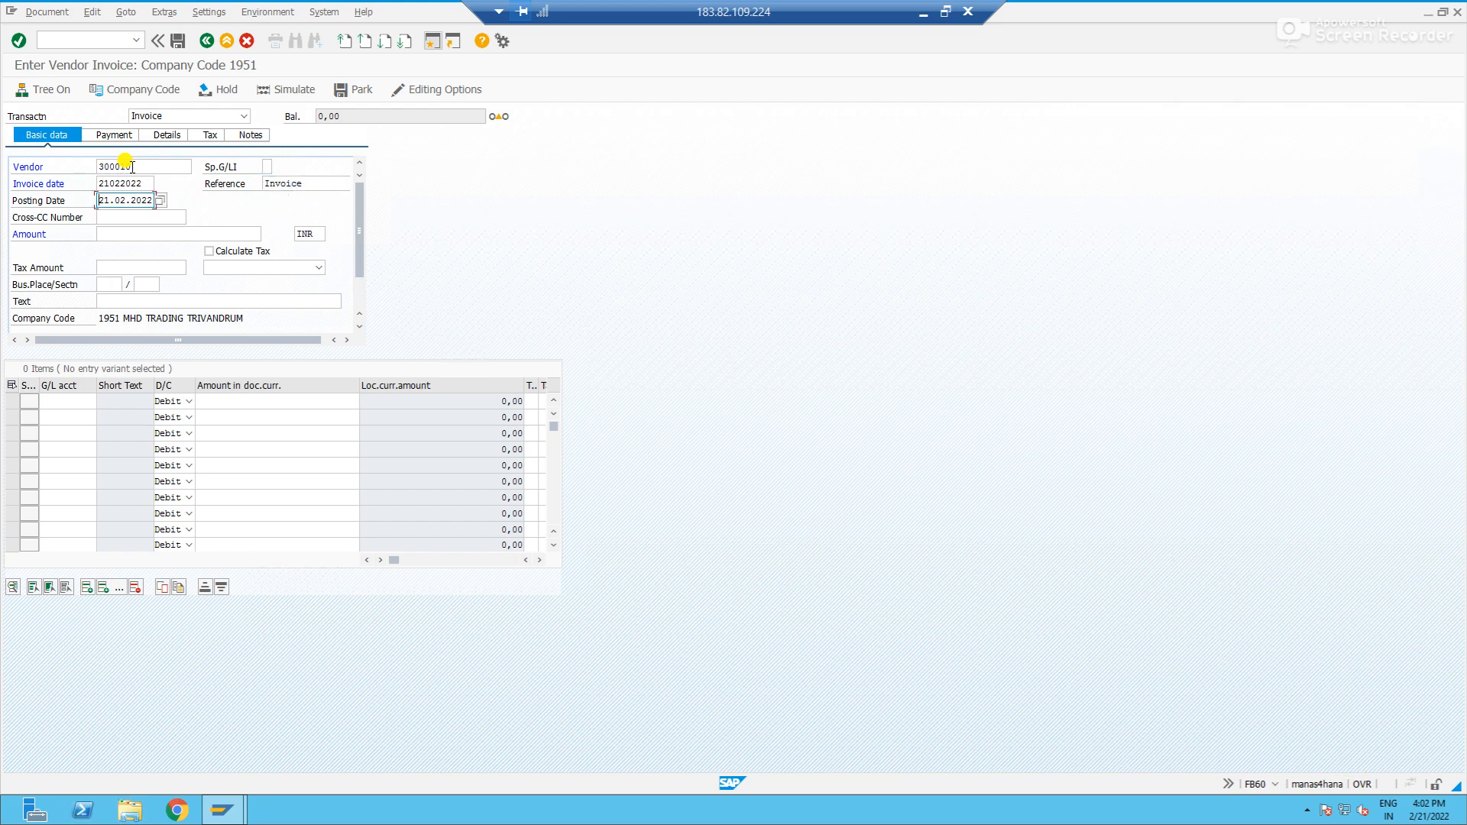
- Enter 100000 INR as the invoice amount and "vendor invoice" as its text
left_click(182, 237)
type("100000")
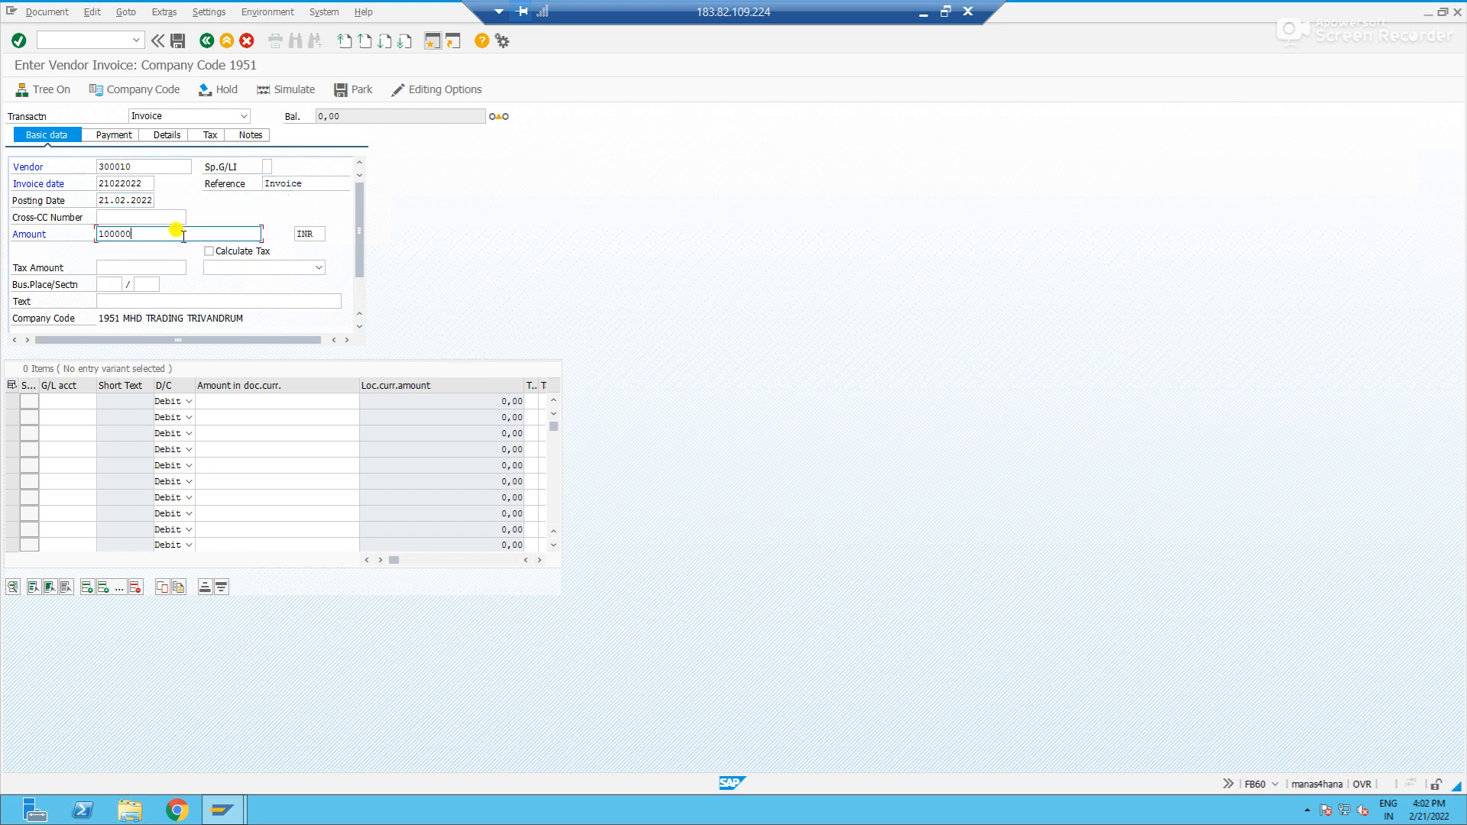
key("Tab")
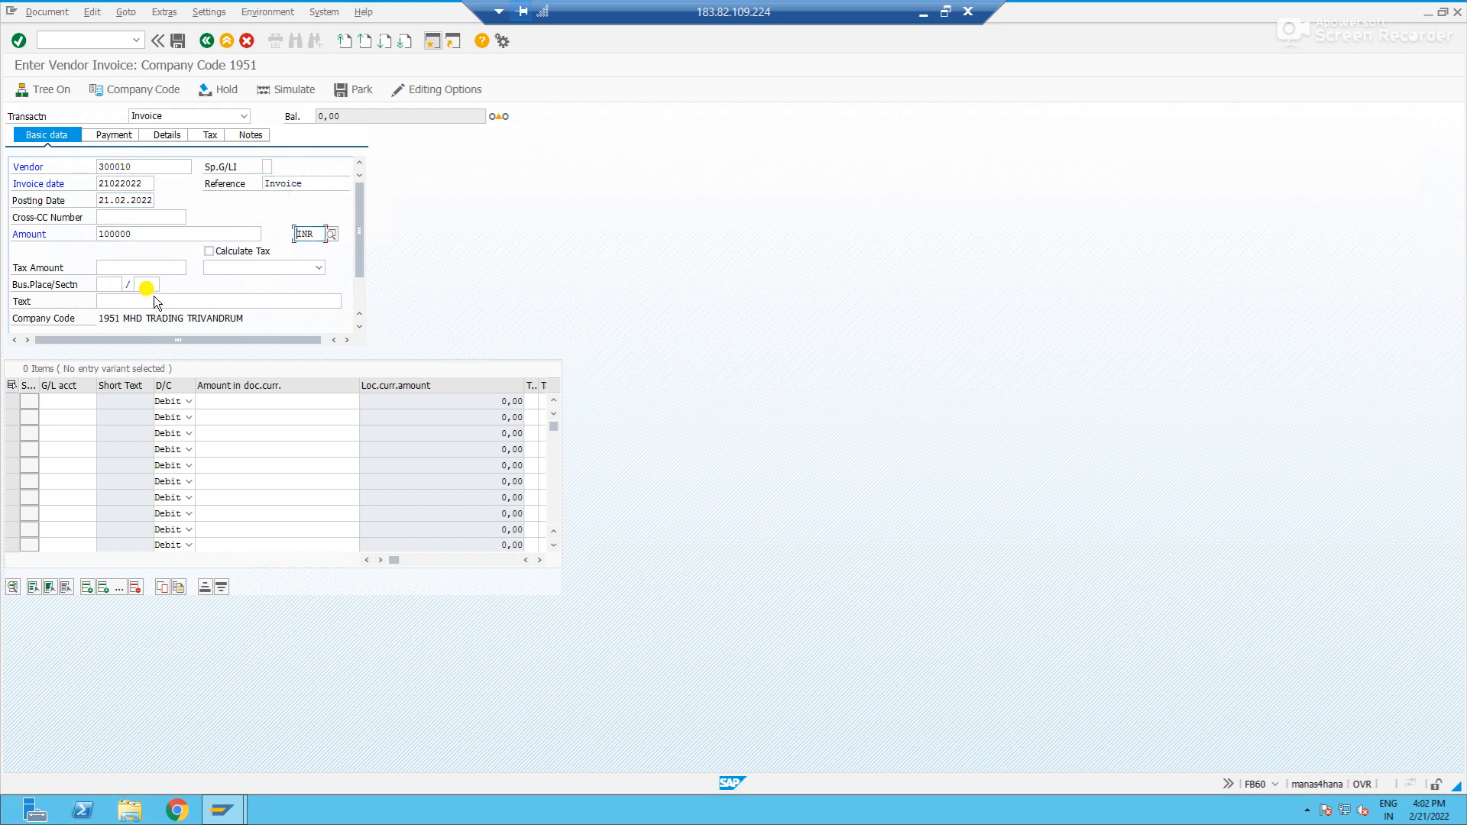
left_click(157, 304)
type("vne")
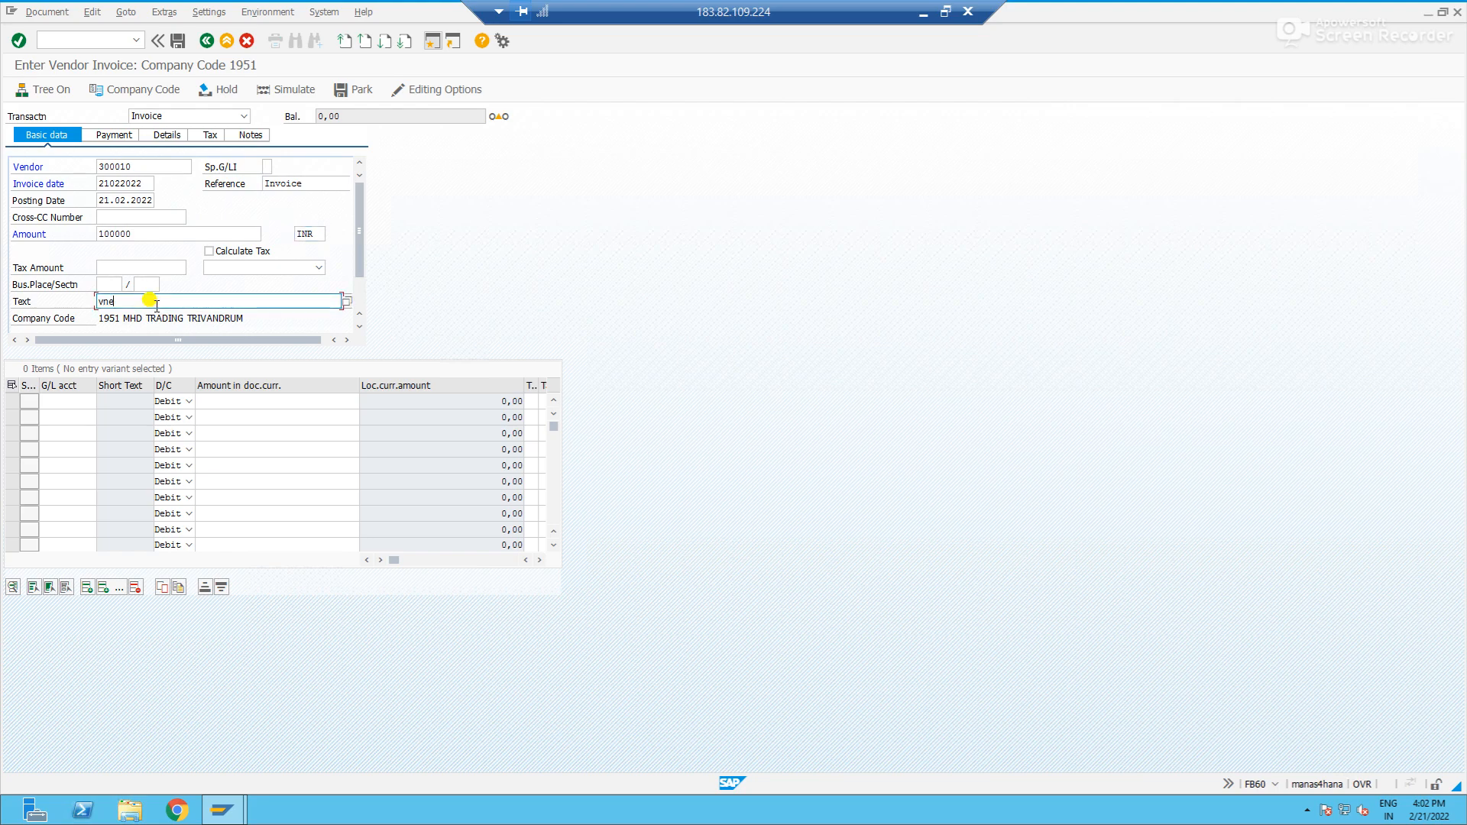
key("BackSpace")
key("BackSpace")
type("endor ")
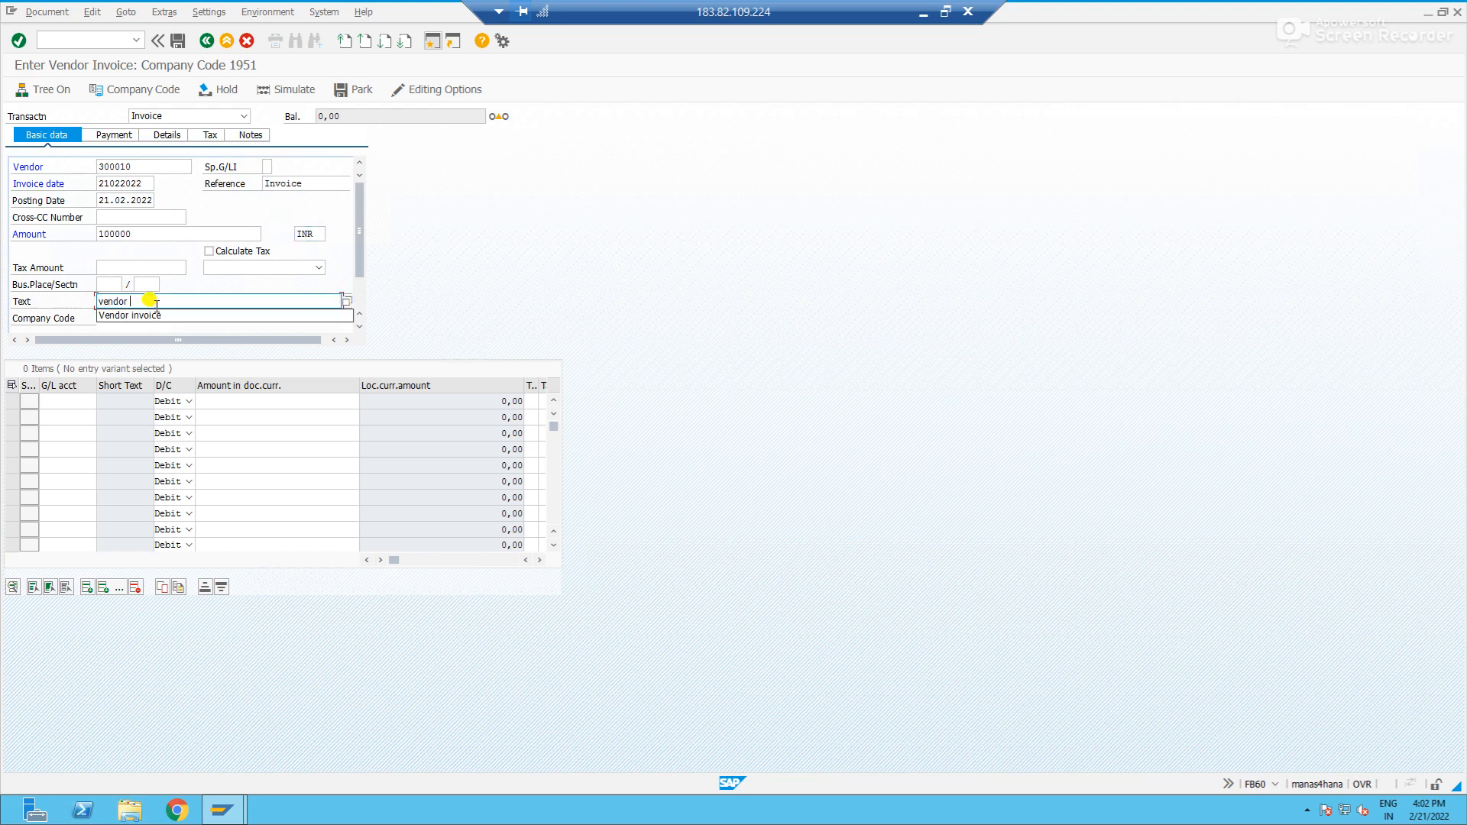
type("invoice")
- Fill the first line item as a debit of the full invoice amount to the expenses G/L account
left_click(80, 400)
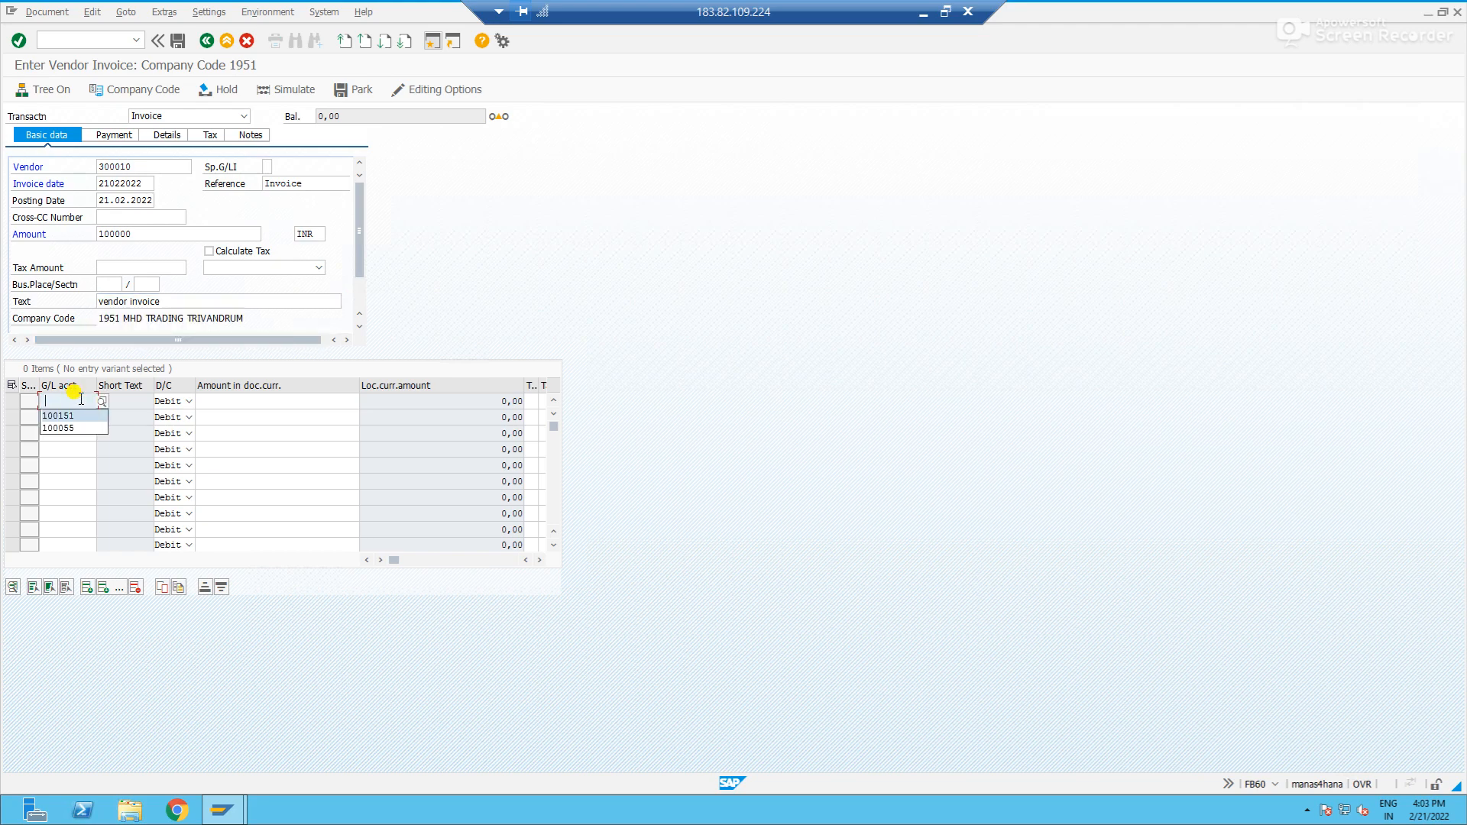
key("Return")
key("Tab")
key("Tab")
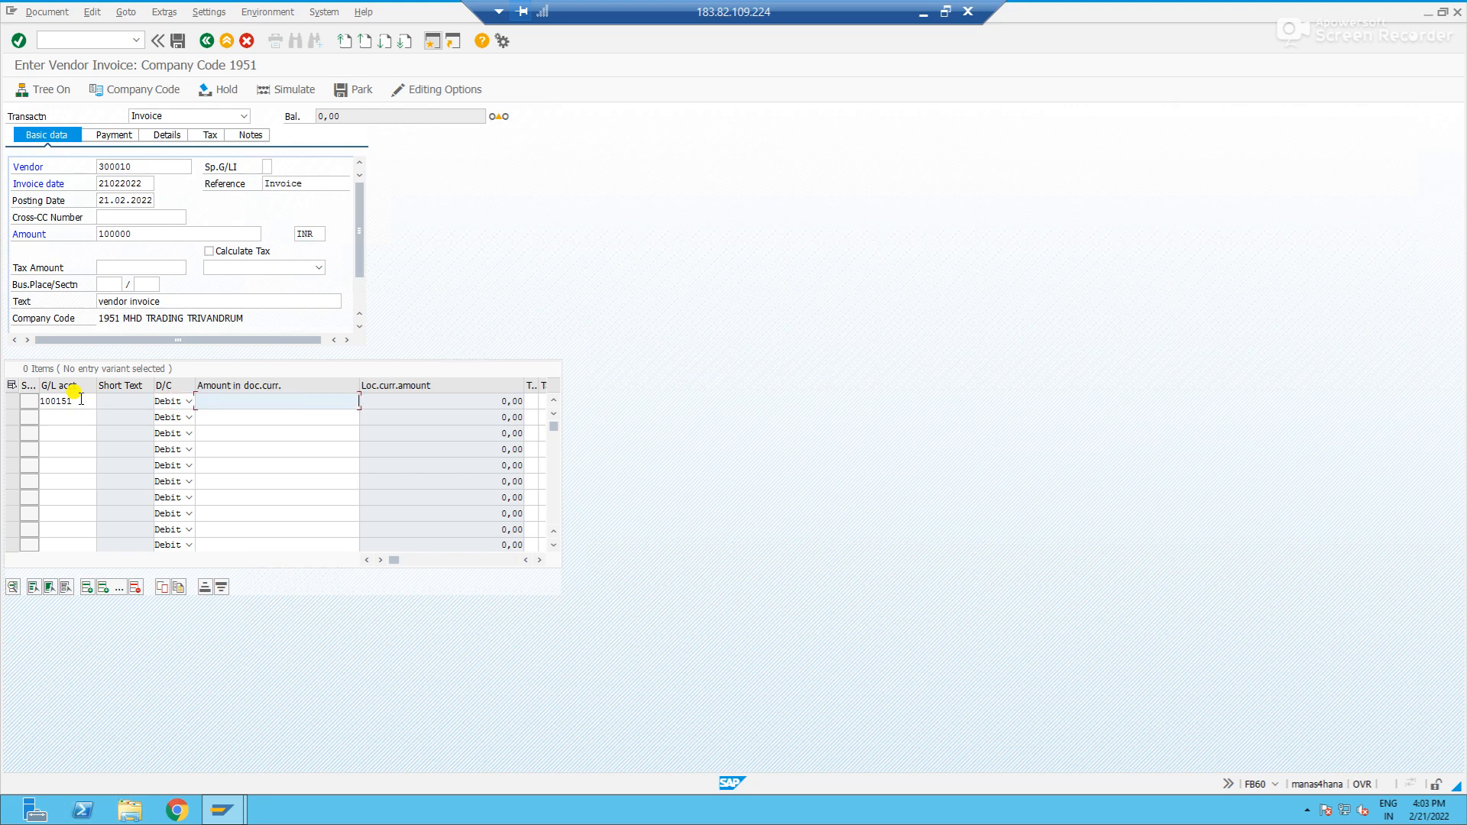
key("Return")
- Simulate the vendor invoice and post it
left_click(283, 90)
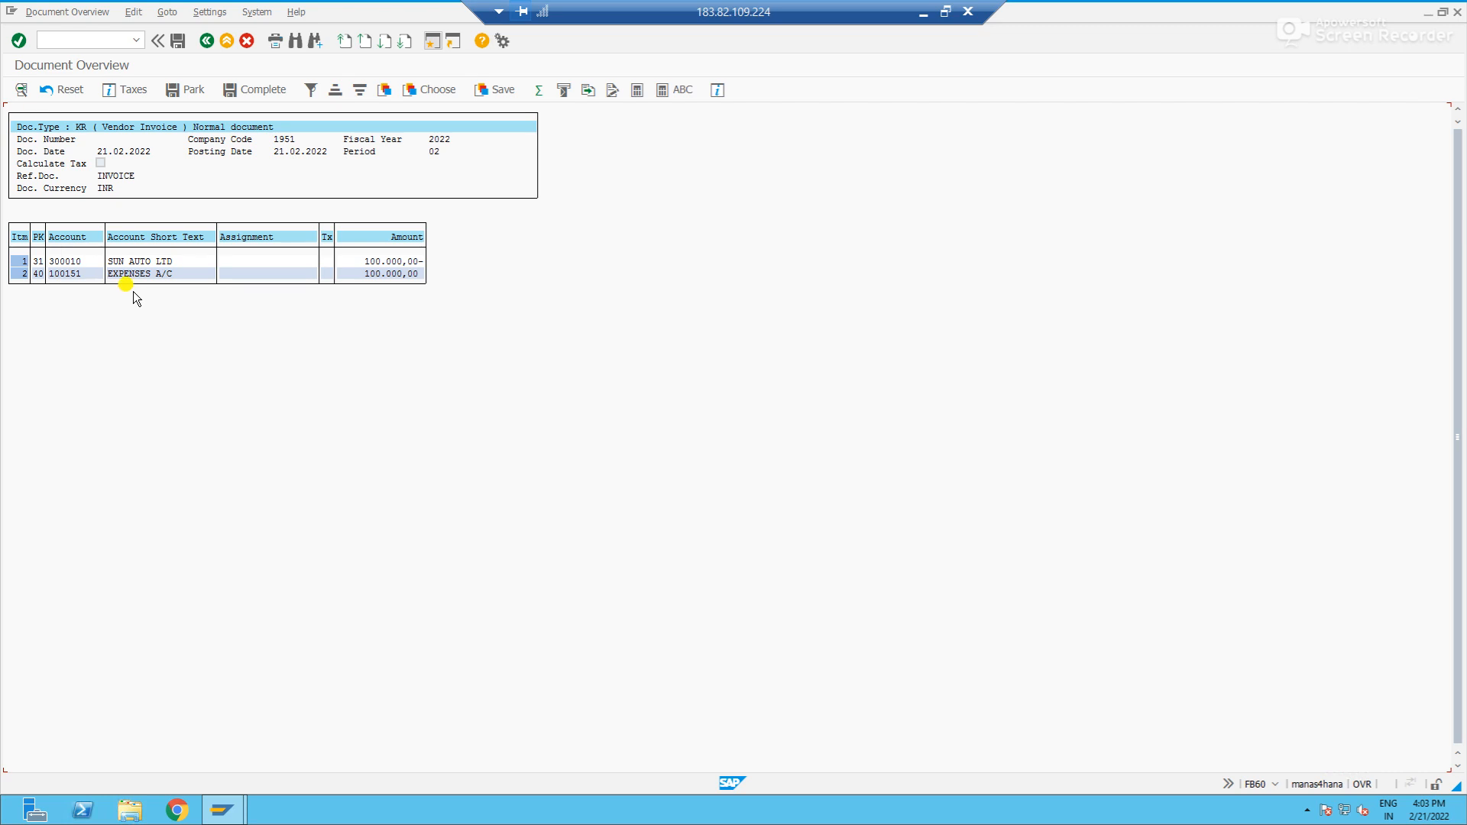
left_click(177, 40)
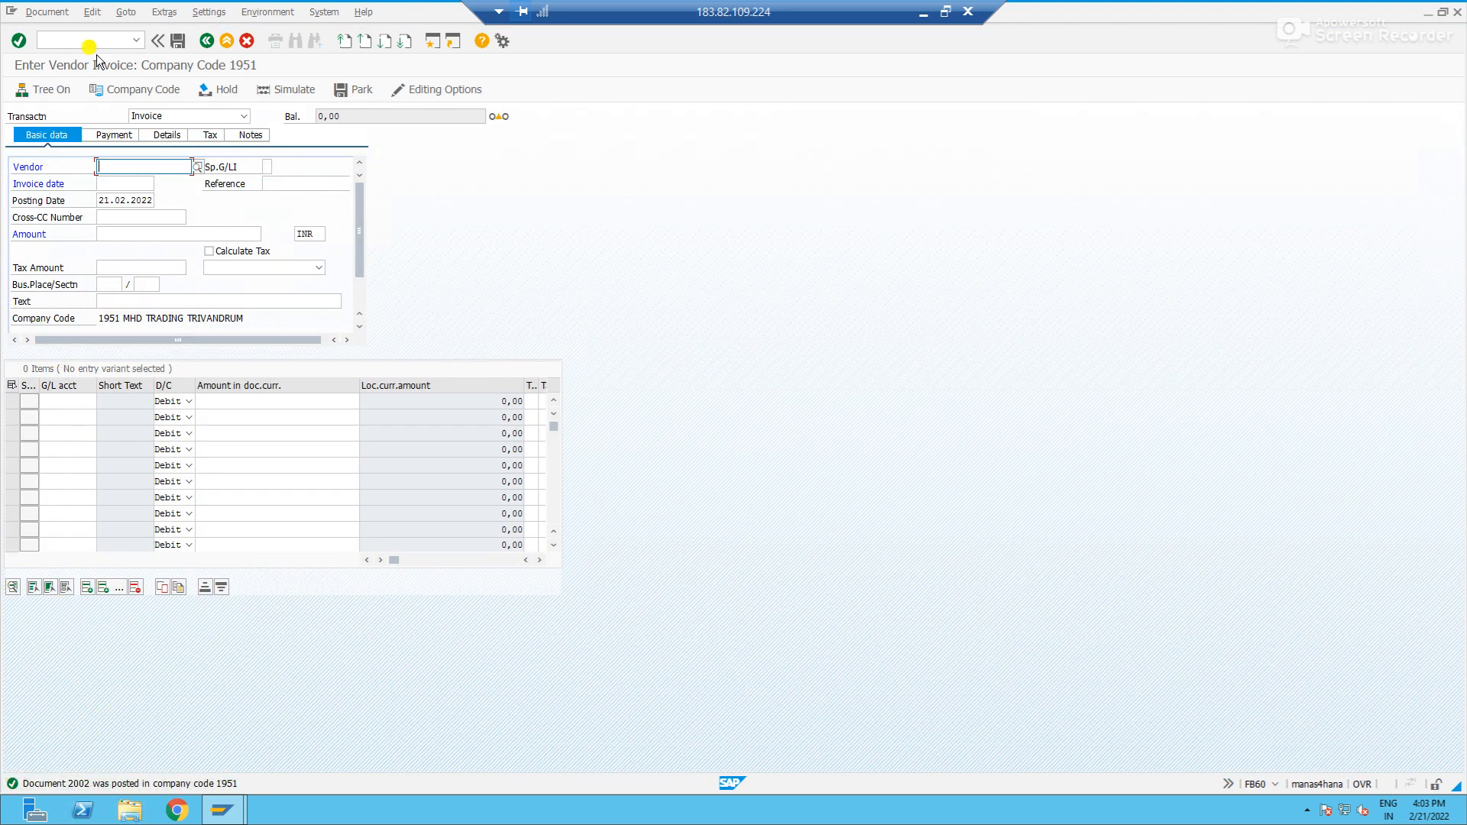
- Start transaction FBL1N and list the open items of vendor SUN AUTO LTD in company code 1951
left_click(76, 39)
type("/nfbl1n")
key("Return")
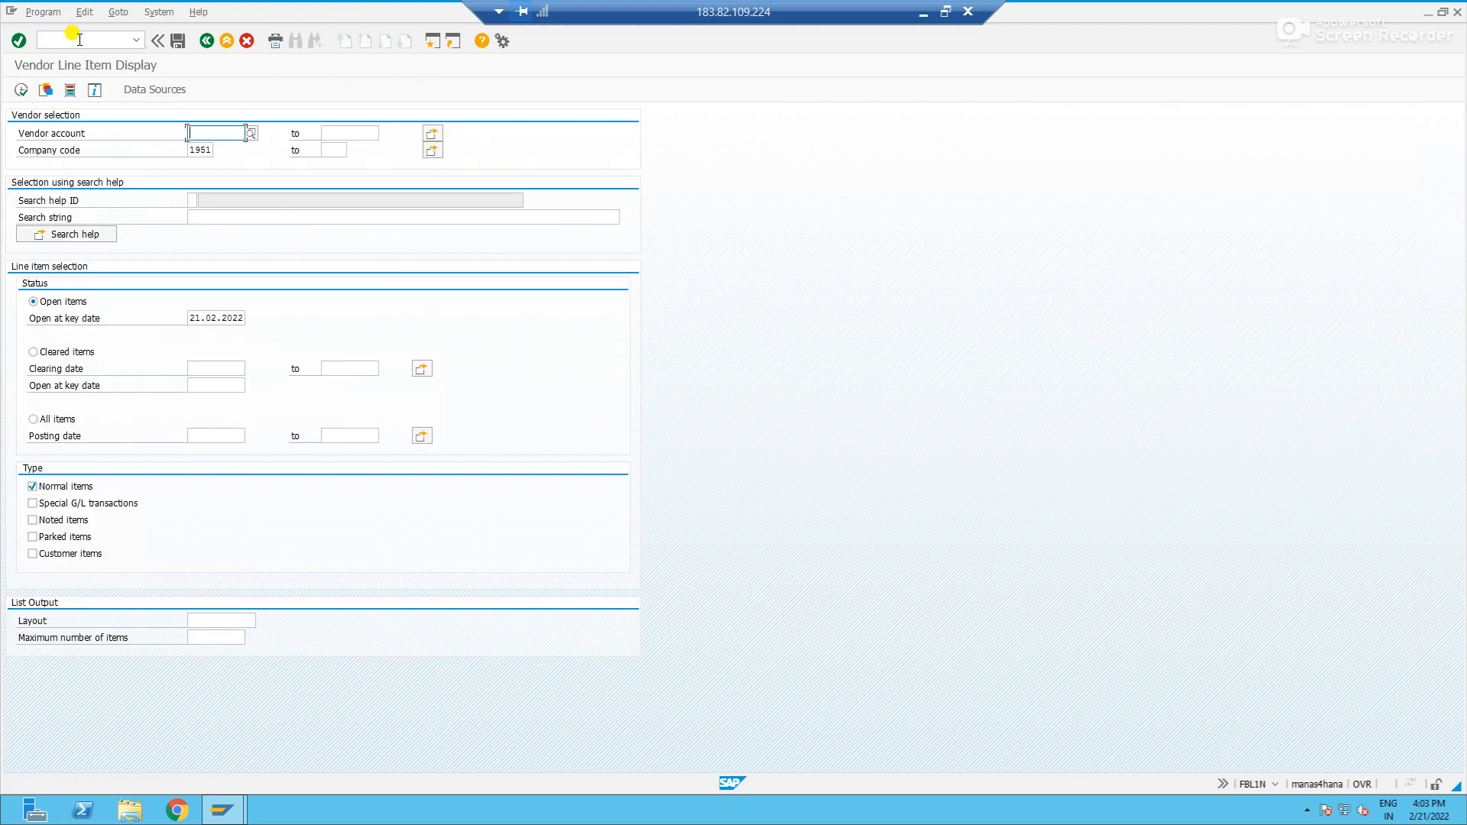
type("300010")
left_click(22, 89)
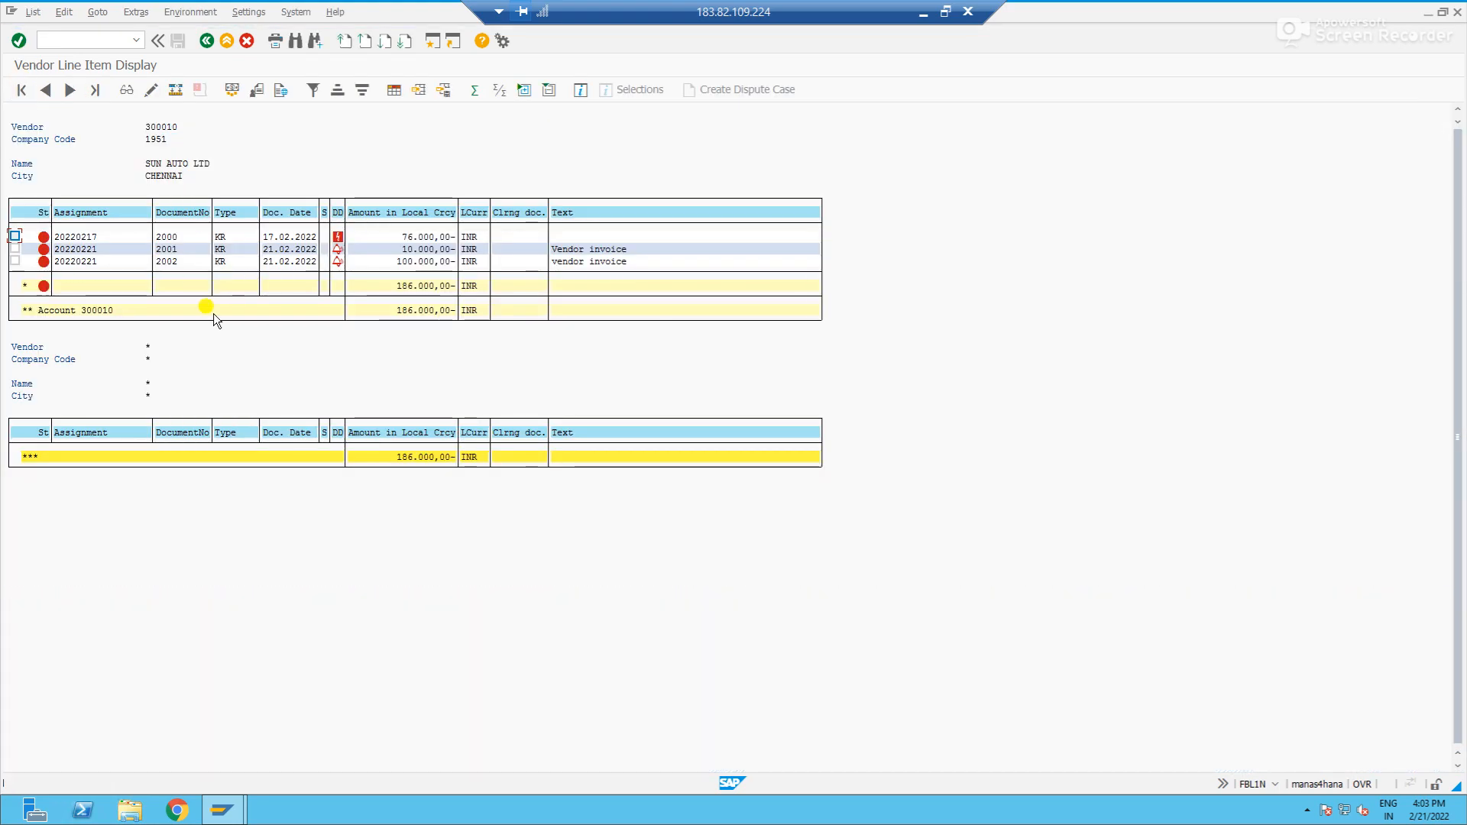
- Examine the 100.000,00 invoice's amount, document type and due status in the list, and check the baseline date in its details
left_click(420, 261)
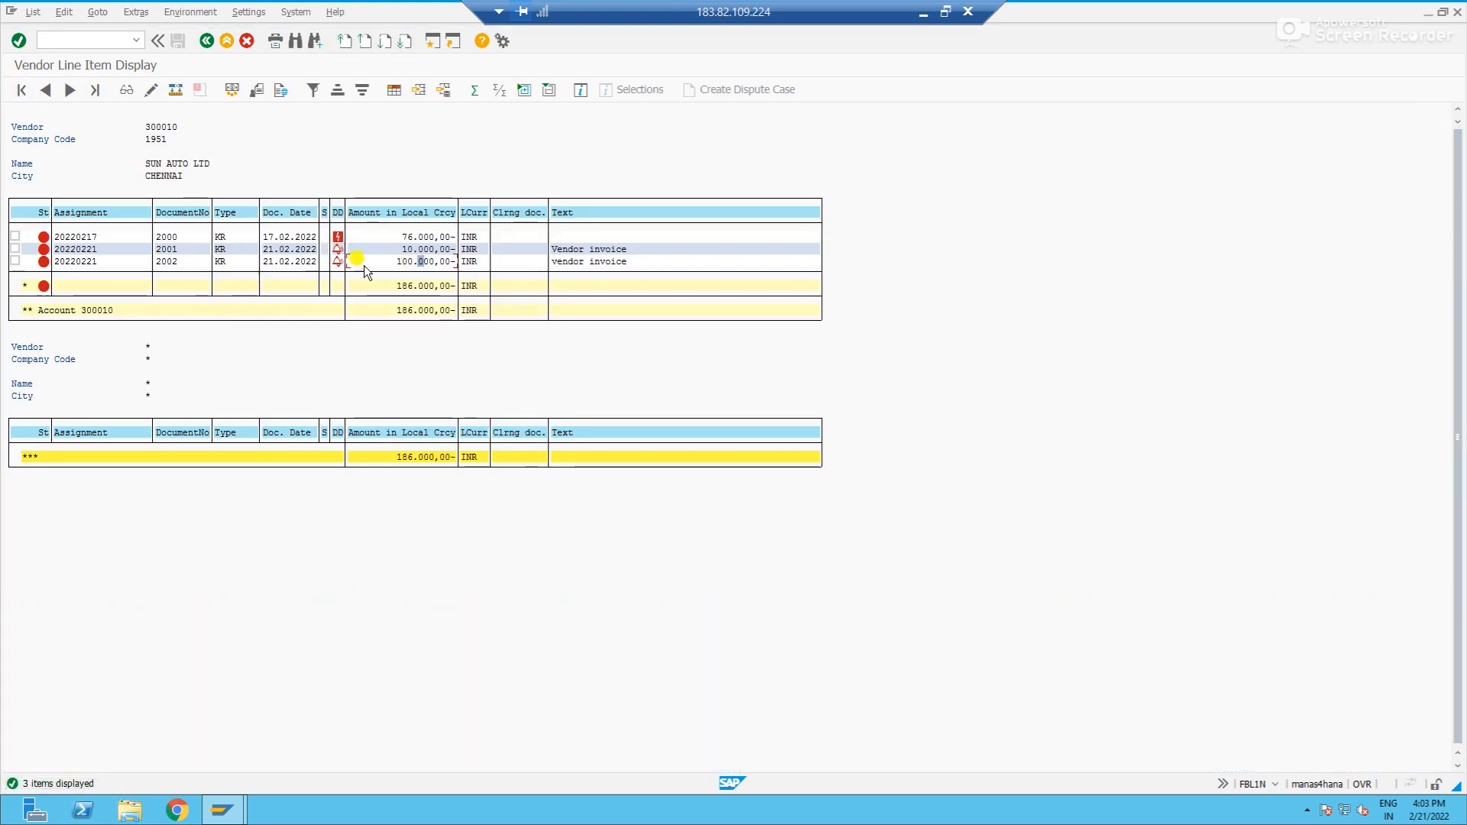
left_click(220, 265)
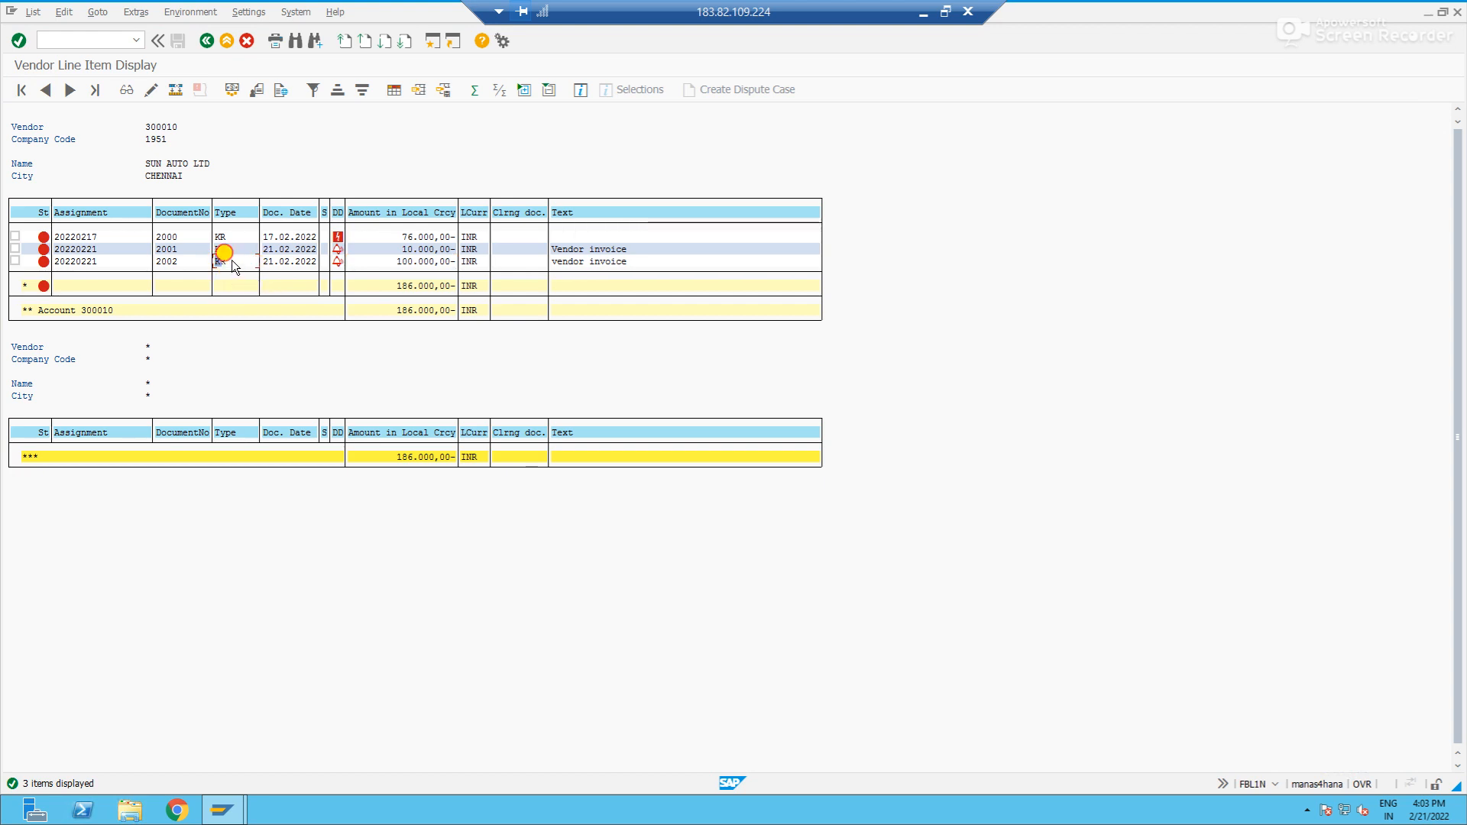
left_click(163, 261)
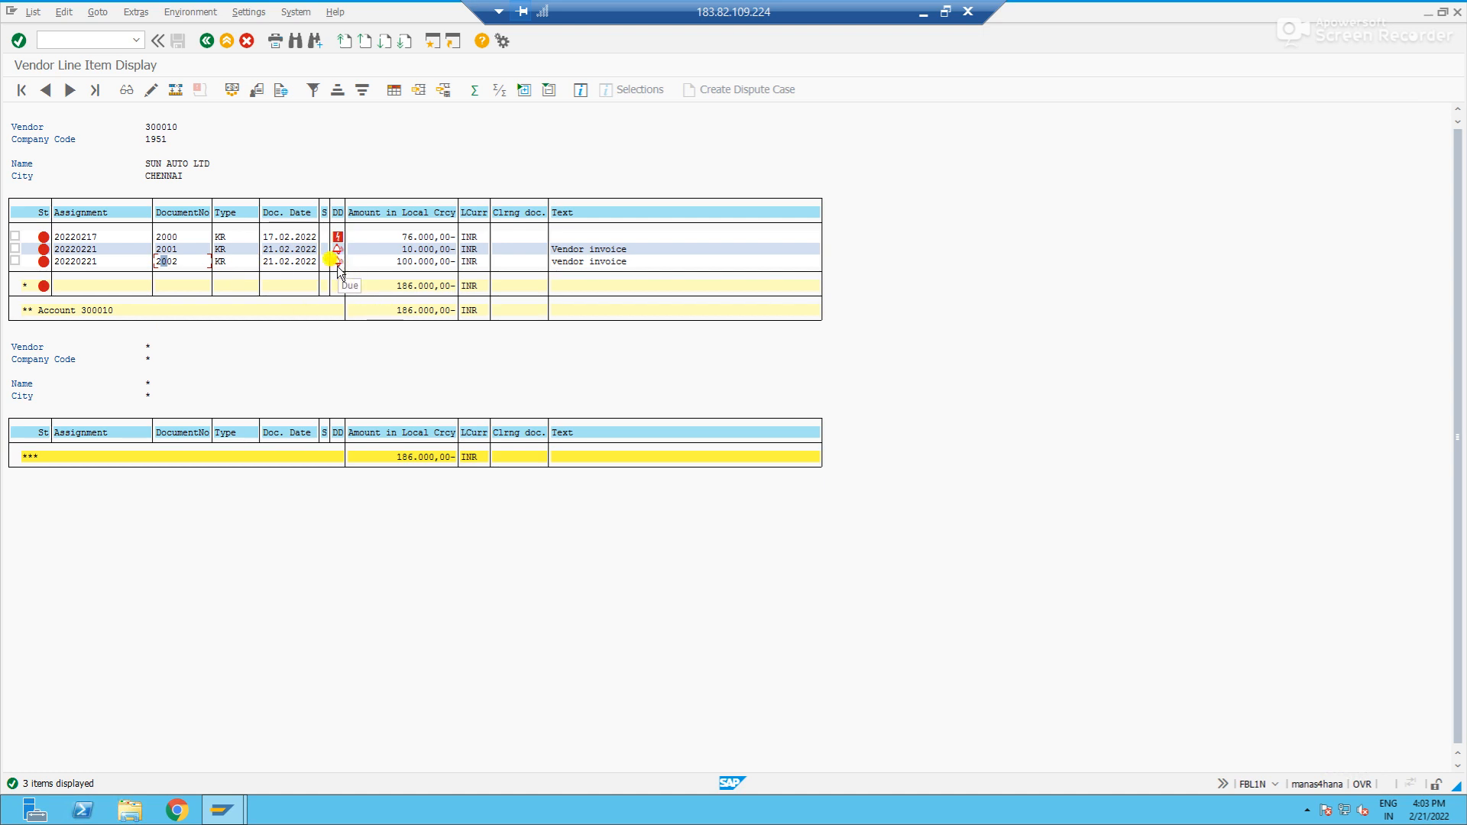
left_click(300, 261)
double_click(302, 262)
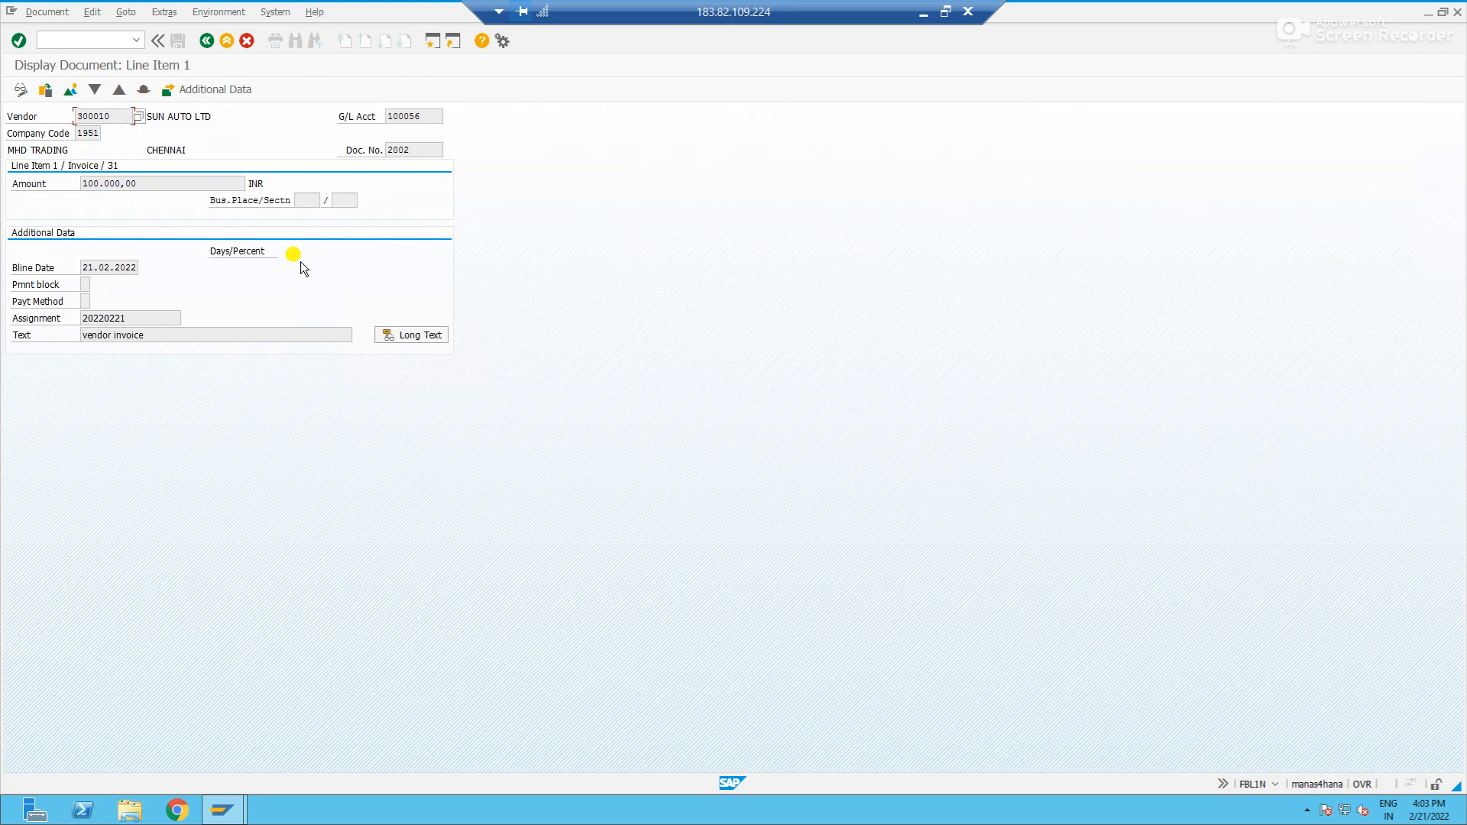
left_click(84, 267)
left_click(208, 42)
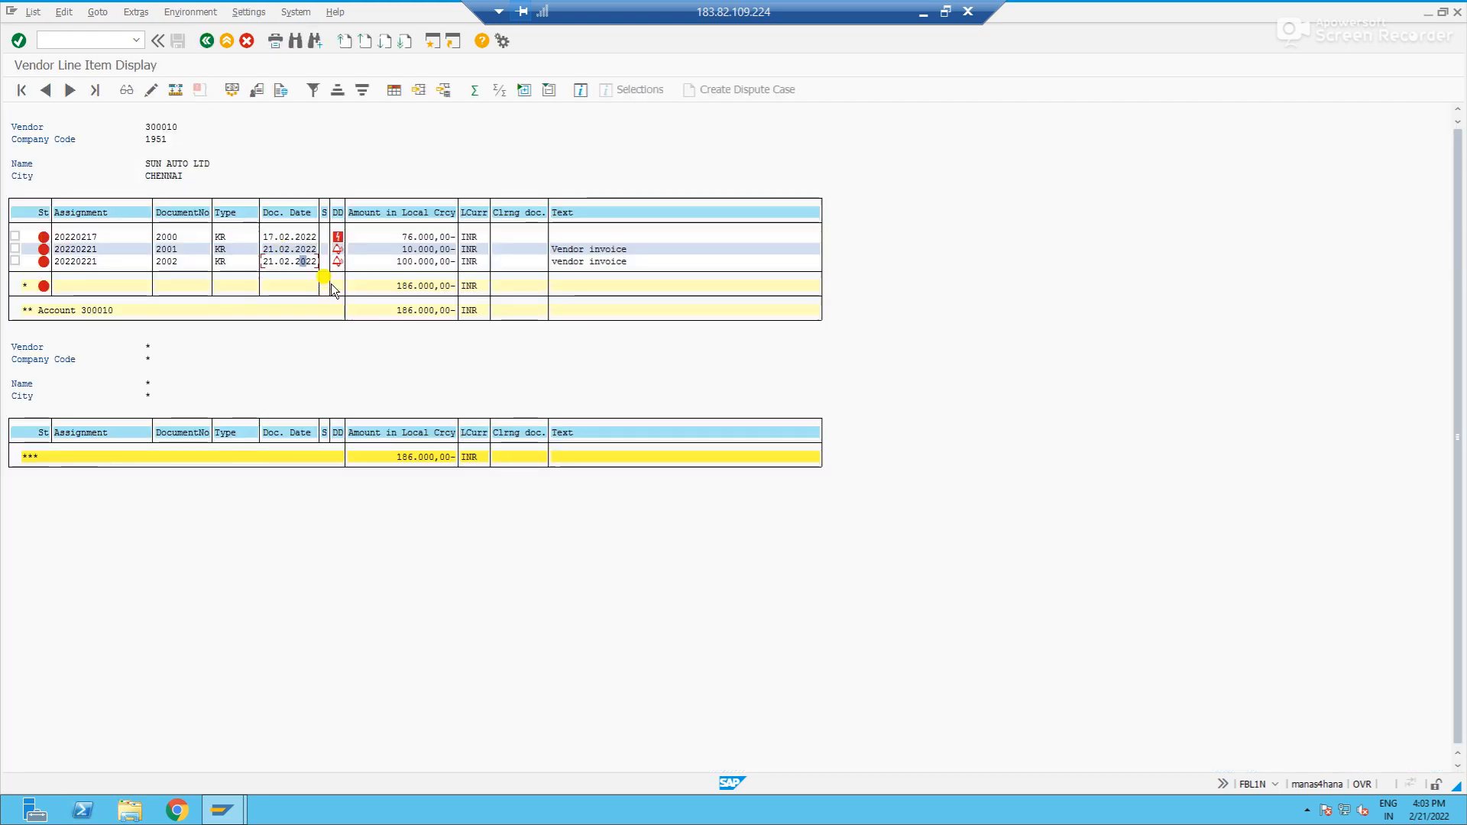
left_click(335, 263)
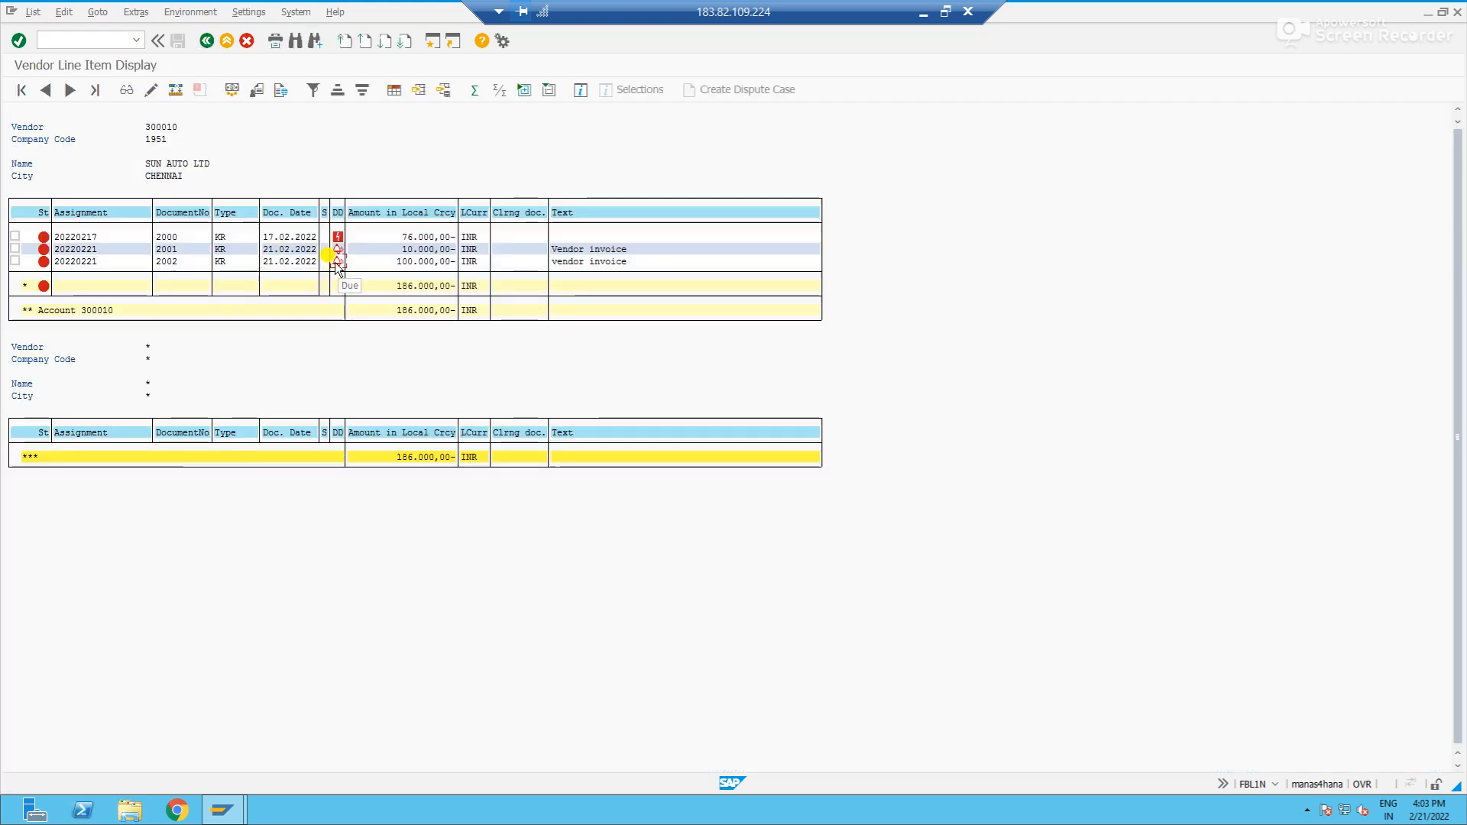
- Open the 100.000,00 invoice in change mode, set its baseline date to 22.02.2022 and save it
double_click(273, 262)
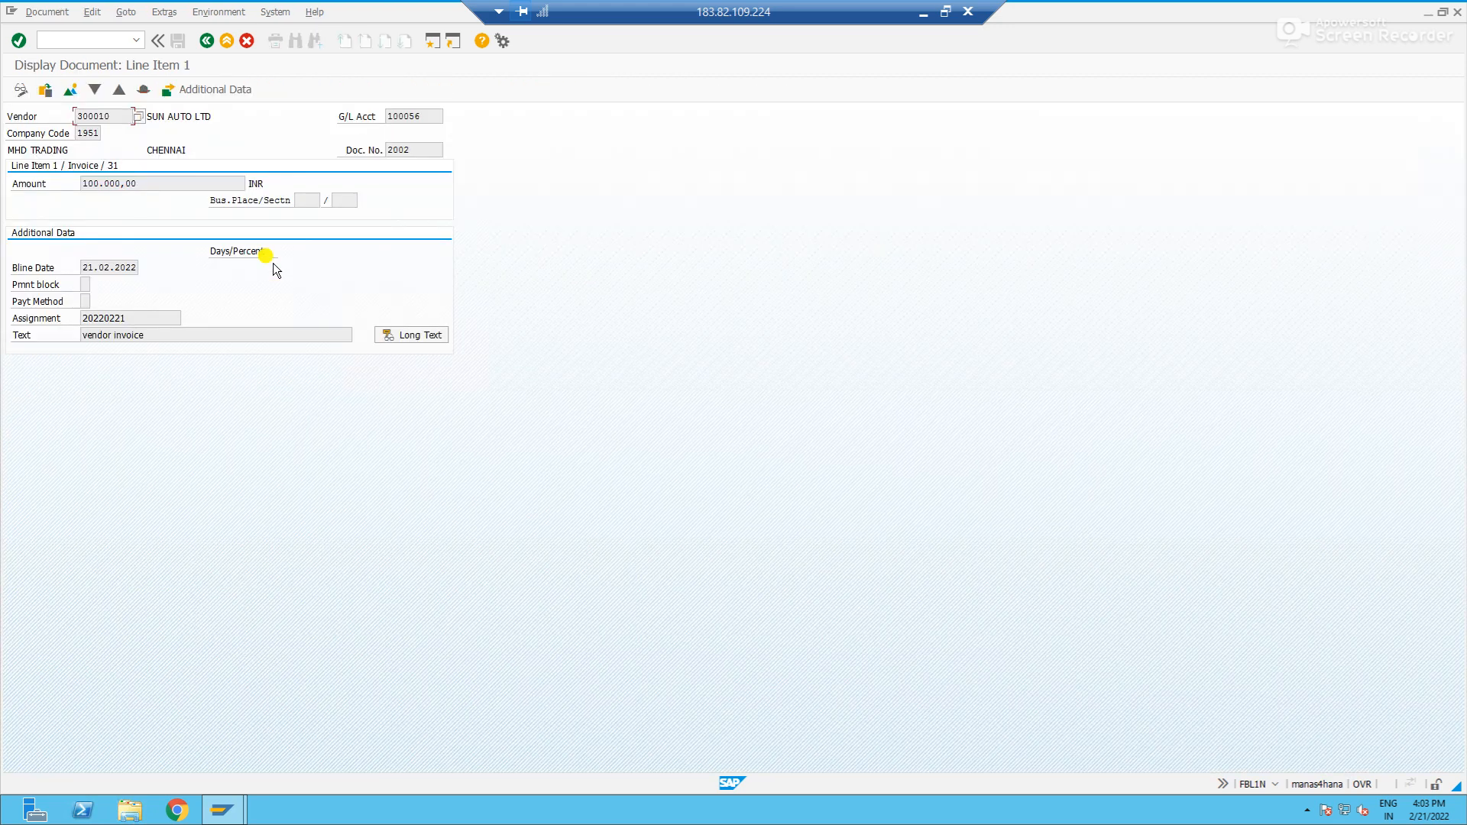
left_click(47, 11)
left_click(61, 47)
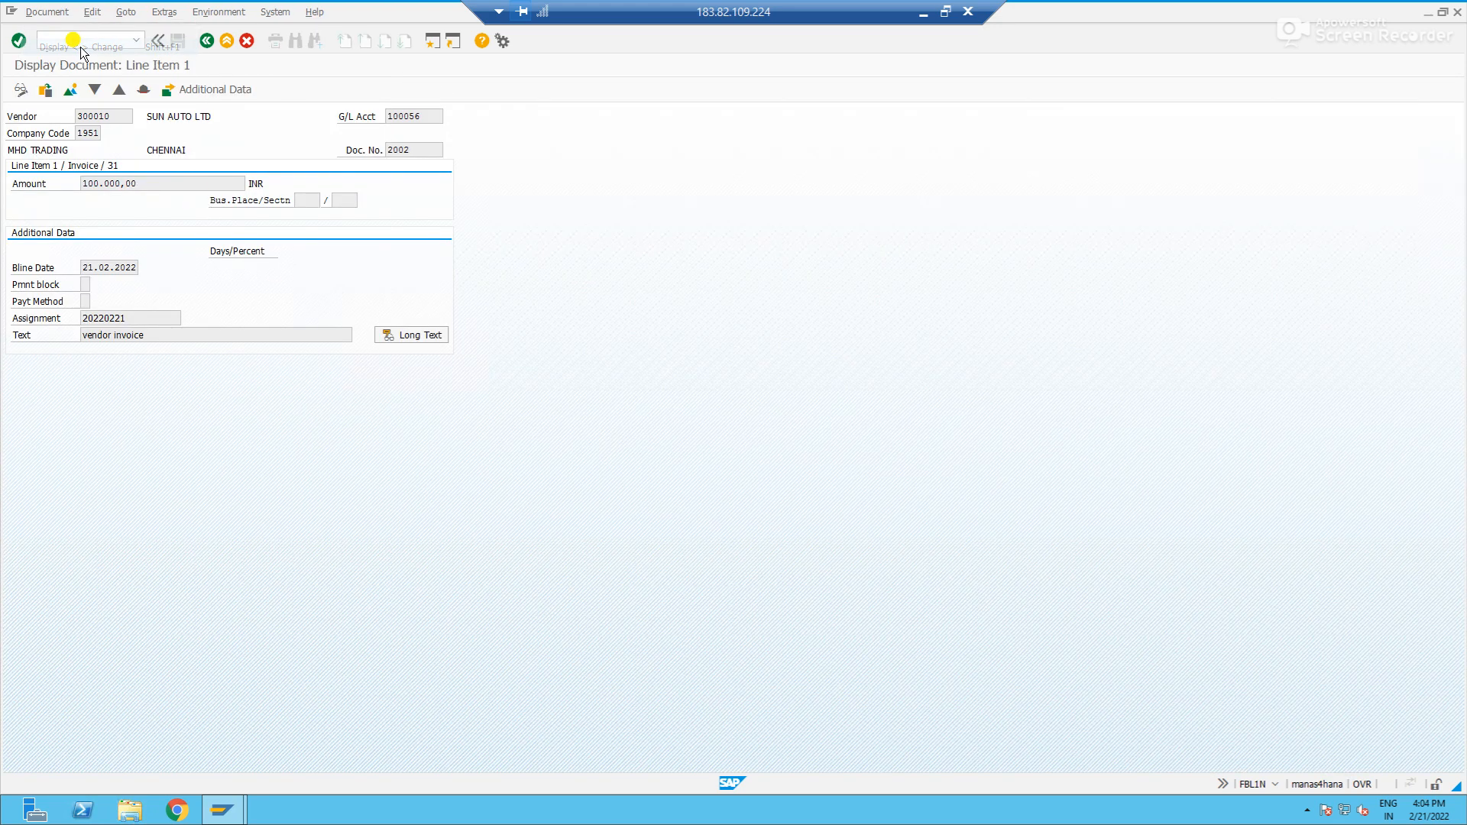
type("22.0")
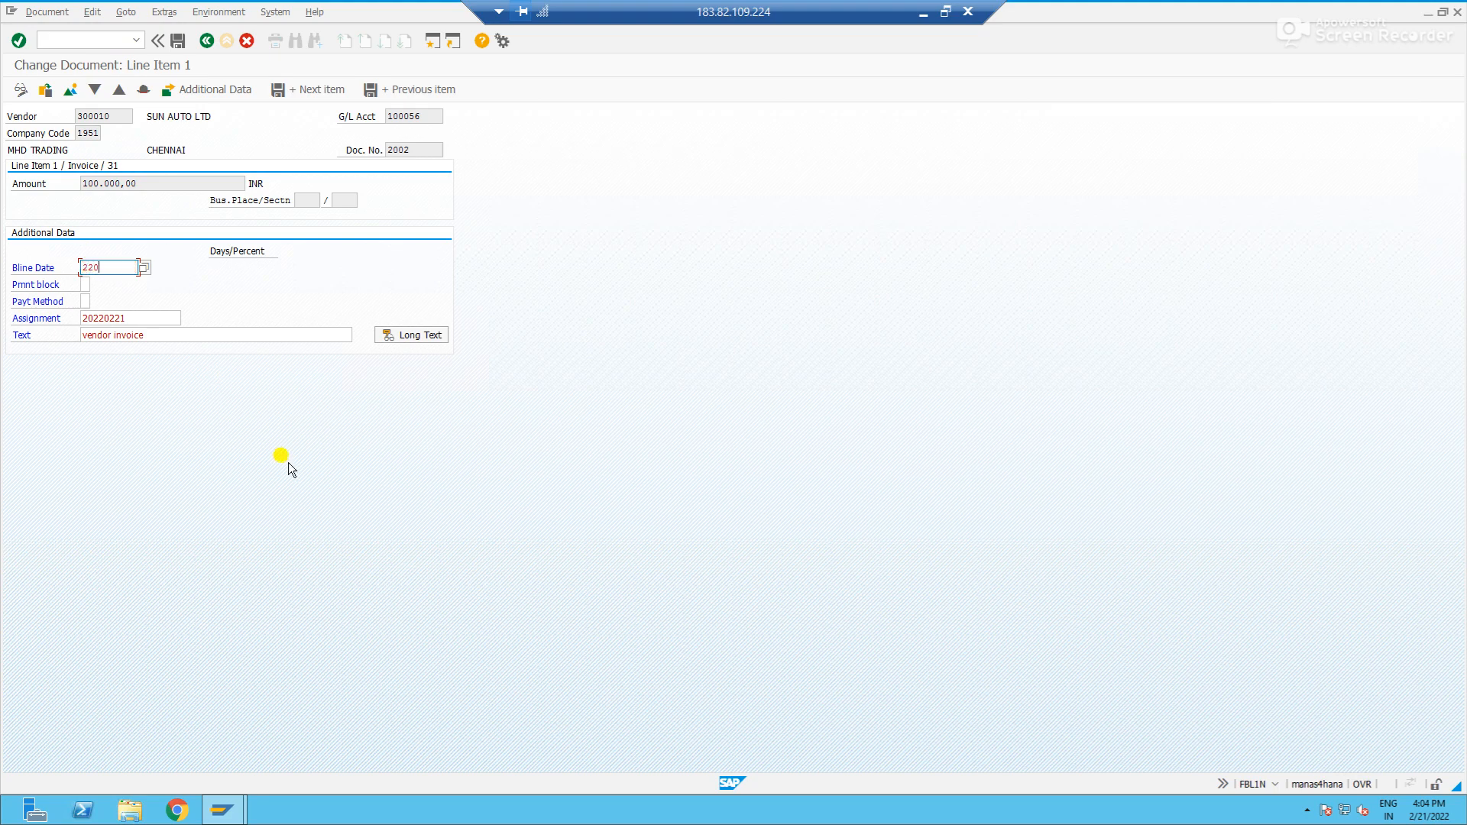
type("2.202202")
key("Return")
left_click(178, 41)
left_click(206, 40)
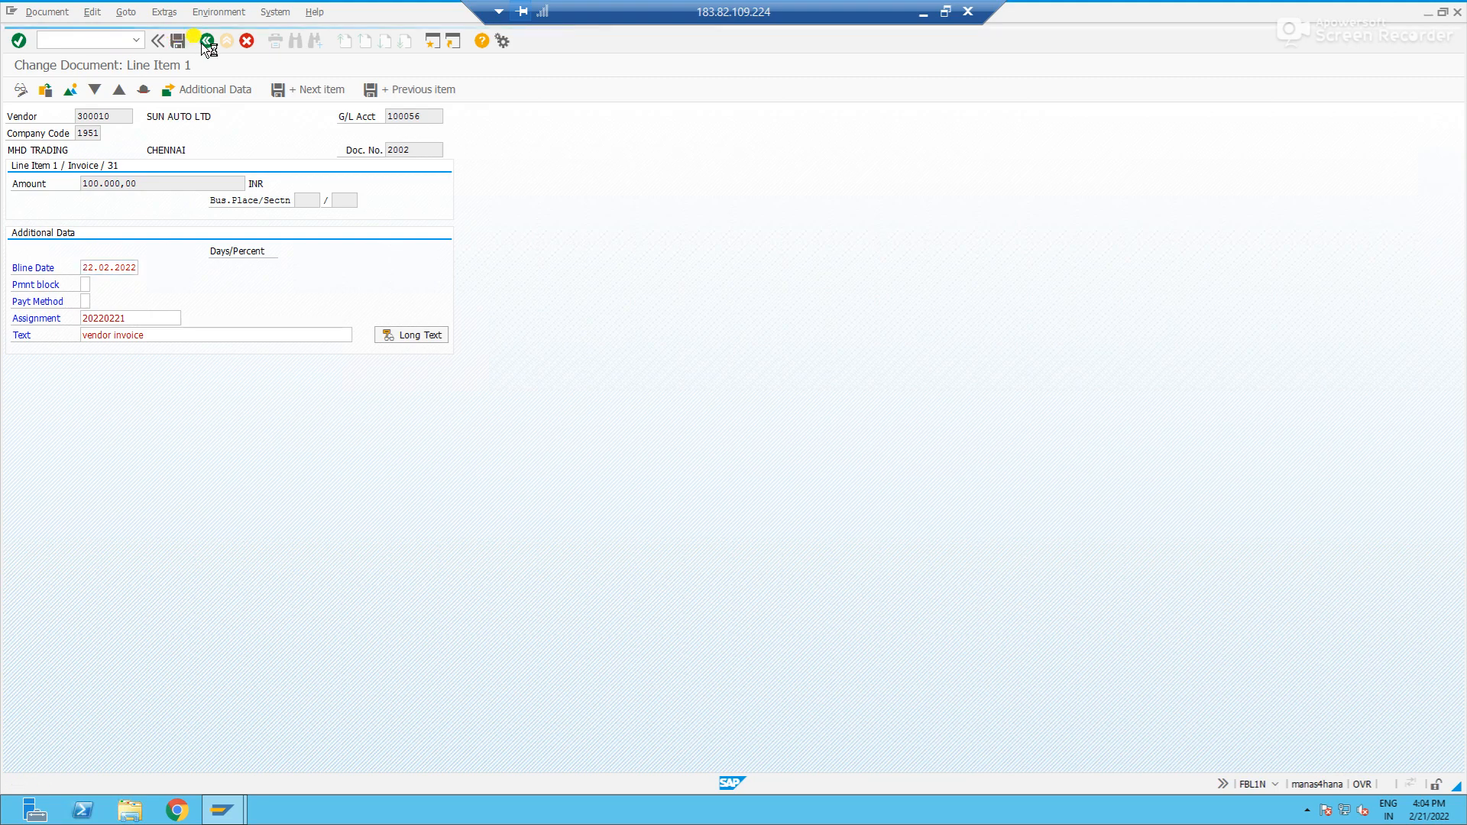
- Refresh the vendor line items and compare the 100.000,00 invoice's due status and baseline date with the current date
left_click(32, 11)
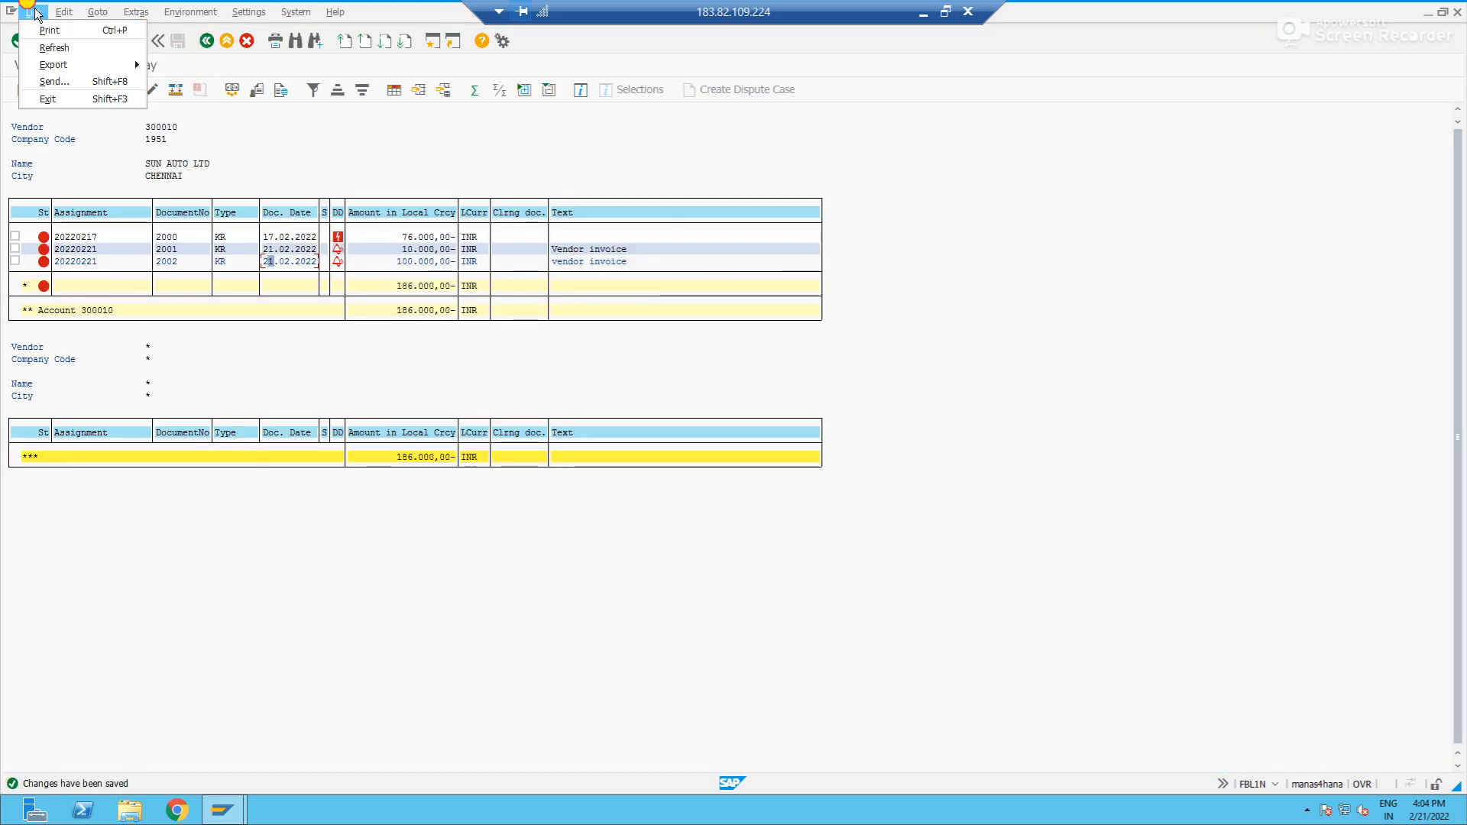
left_click(53, 49)
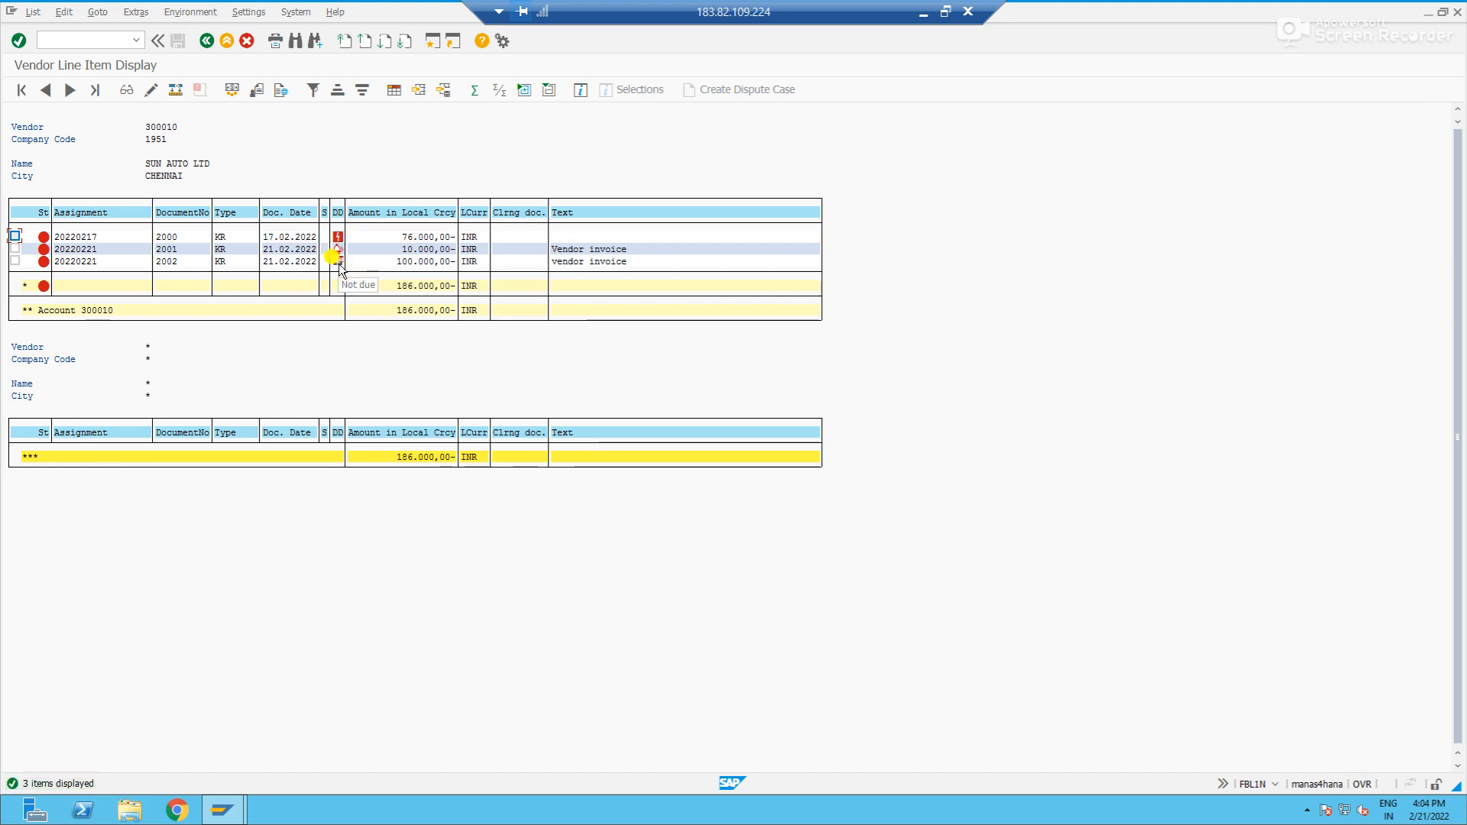
double_click(291, 261)
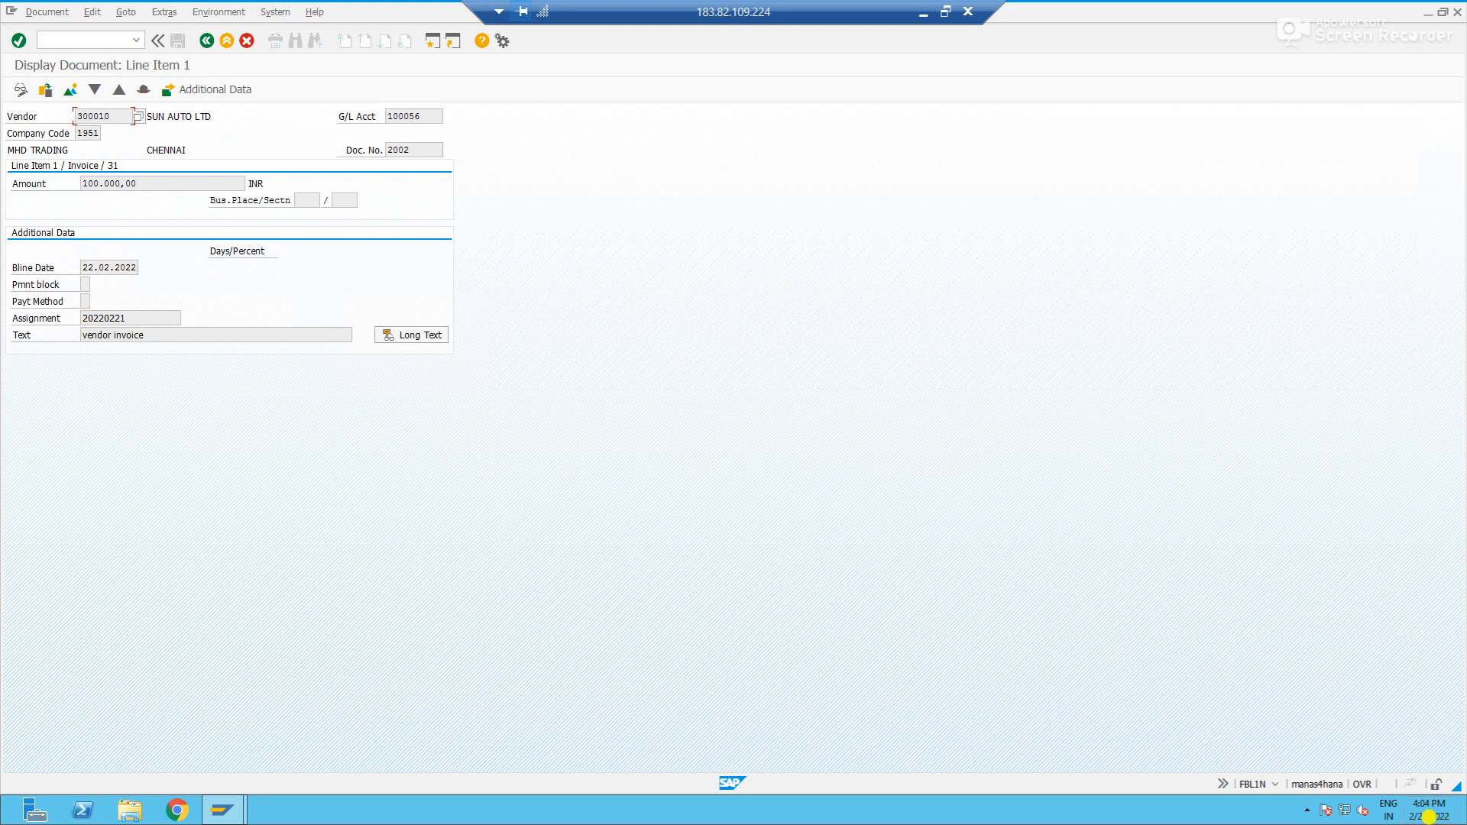
mouse_move(1424, 815)
left_click(206, 40)
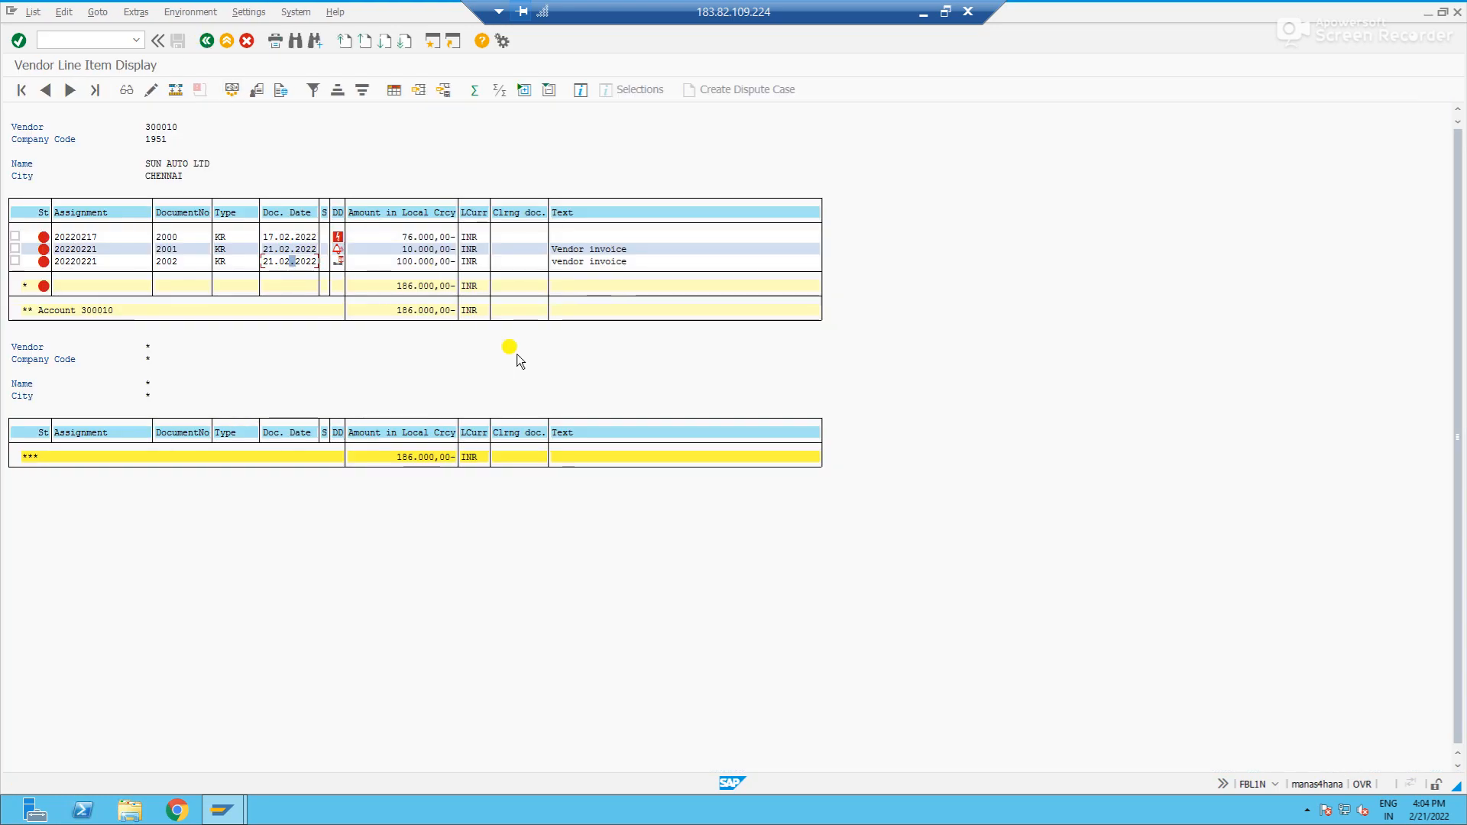
- Change the 100.000,00 invoice's baseline date to 20.02.2022 and save the document
double_click(289, 265)
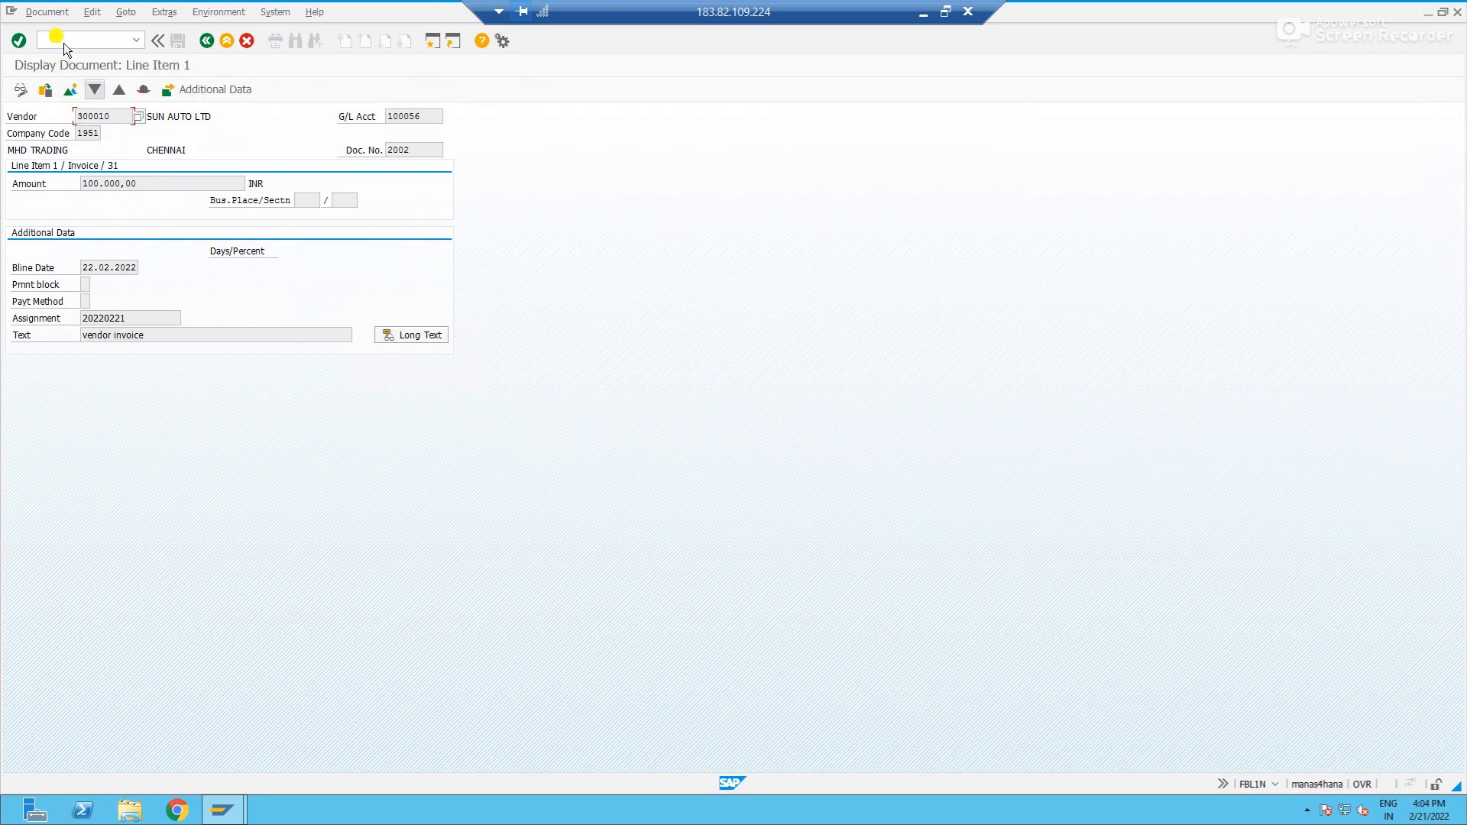
left_click(47, 12)
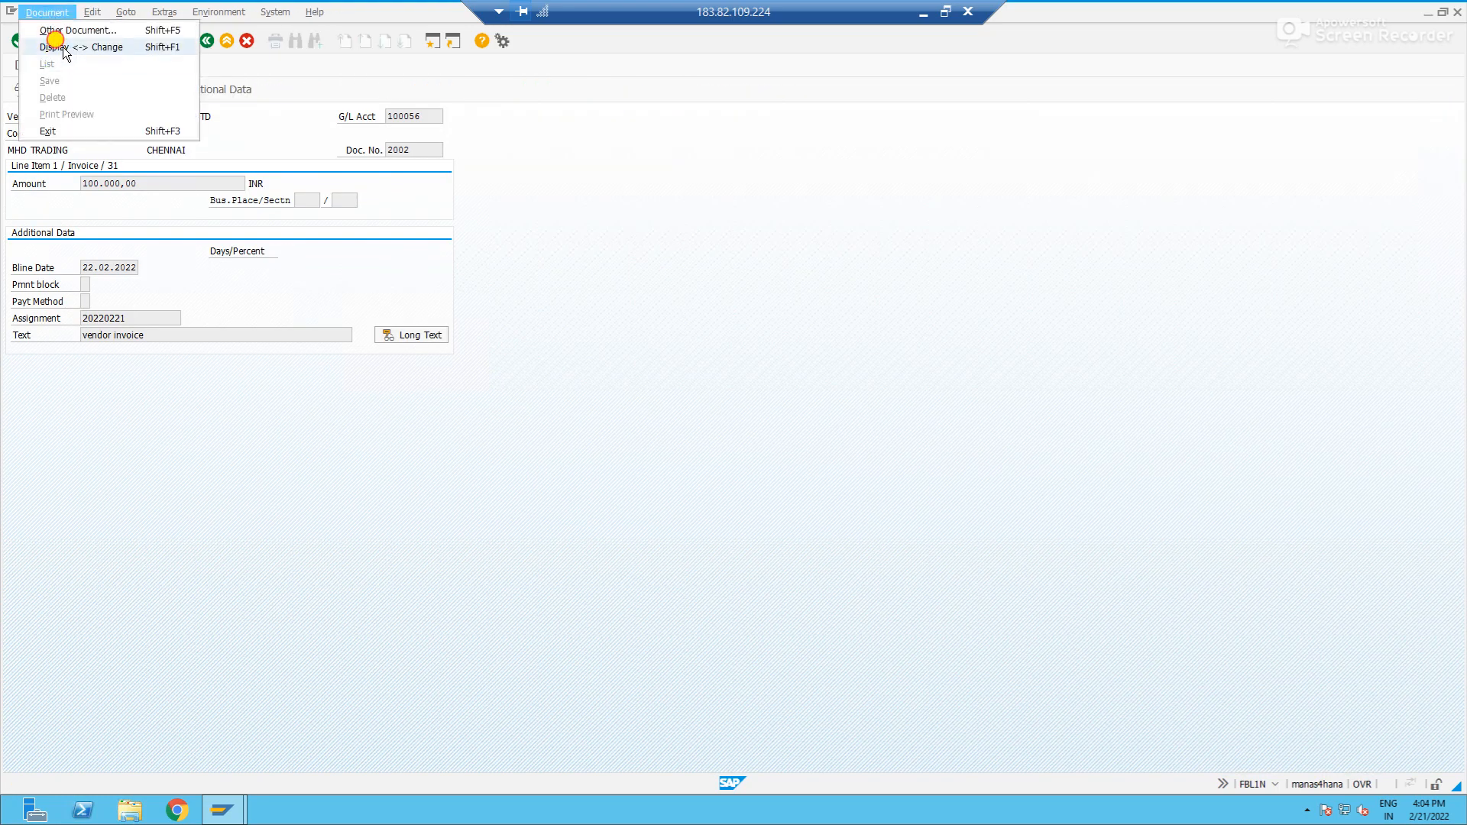
left_click(53, 47)
key("shift+End")
type("20.02.")
type("2022")
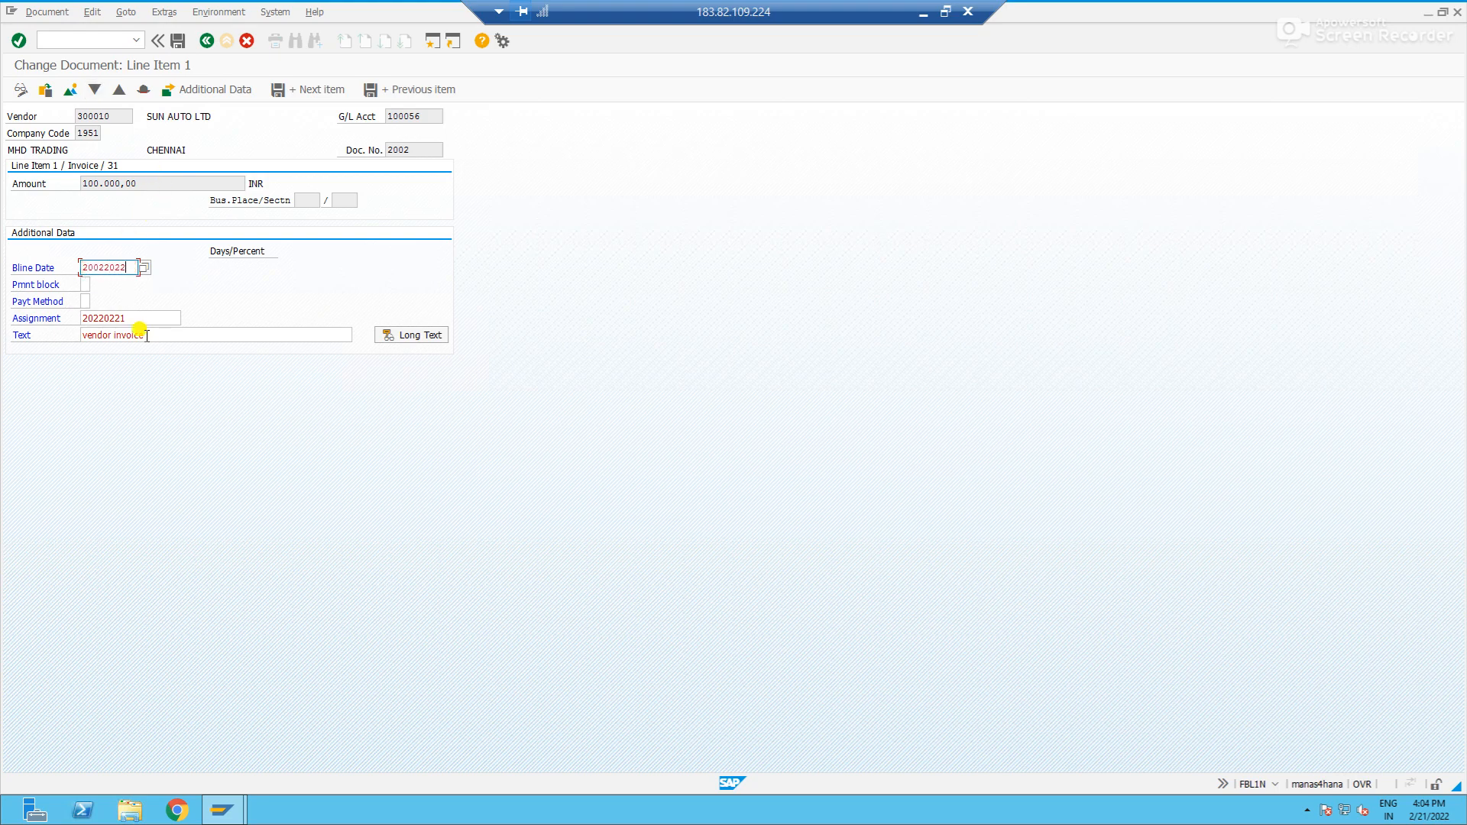
key("Return")
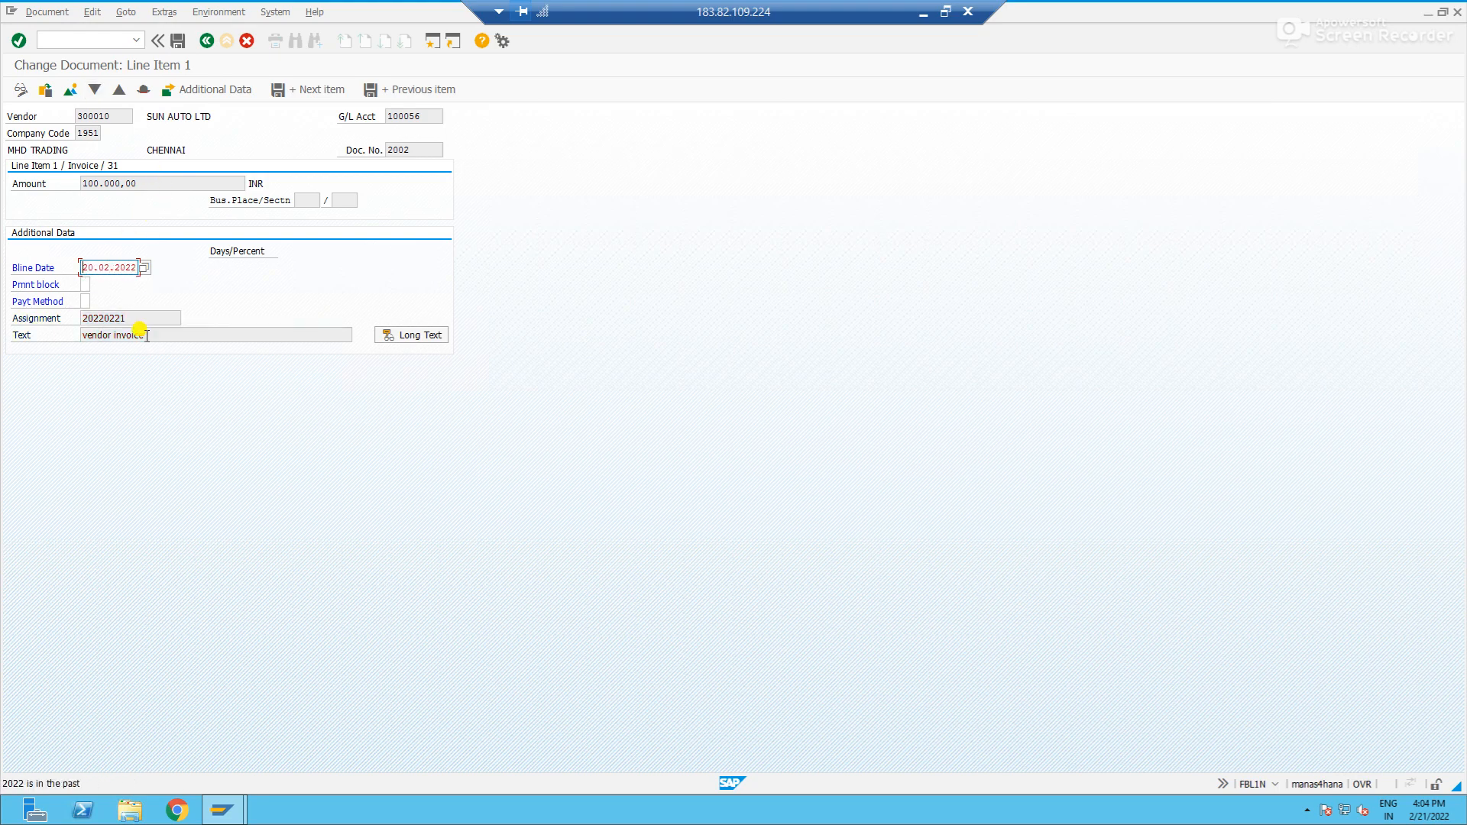
left_click(185, 41)
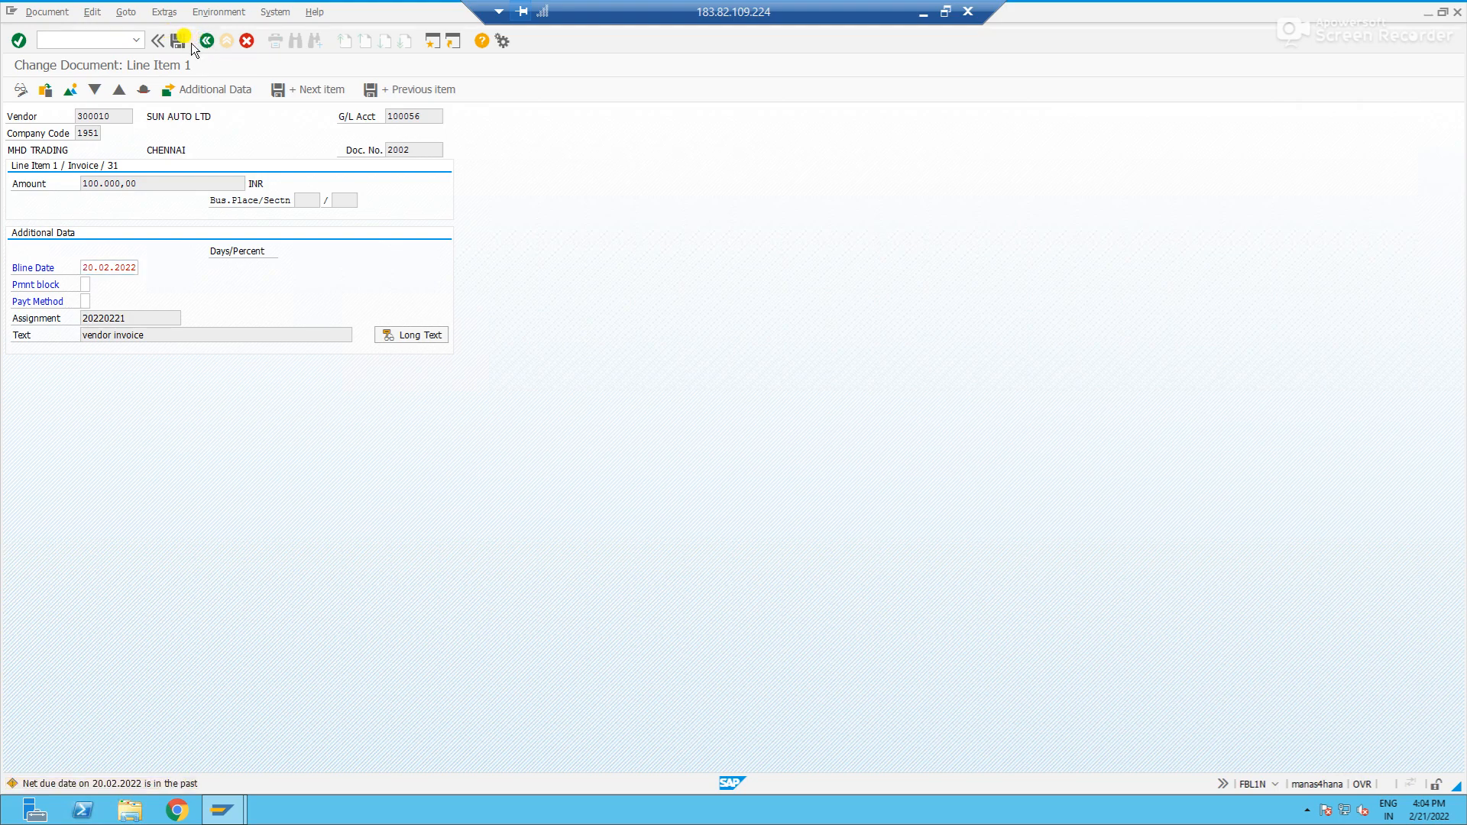
- Refresh the line item list, recheck the 100.000,00 invoice's due status and baseline date, and return to the list
left_click(33, 12)
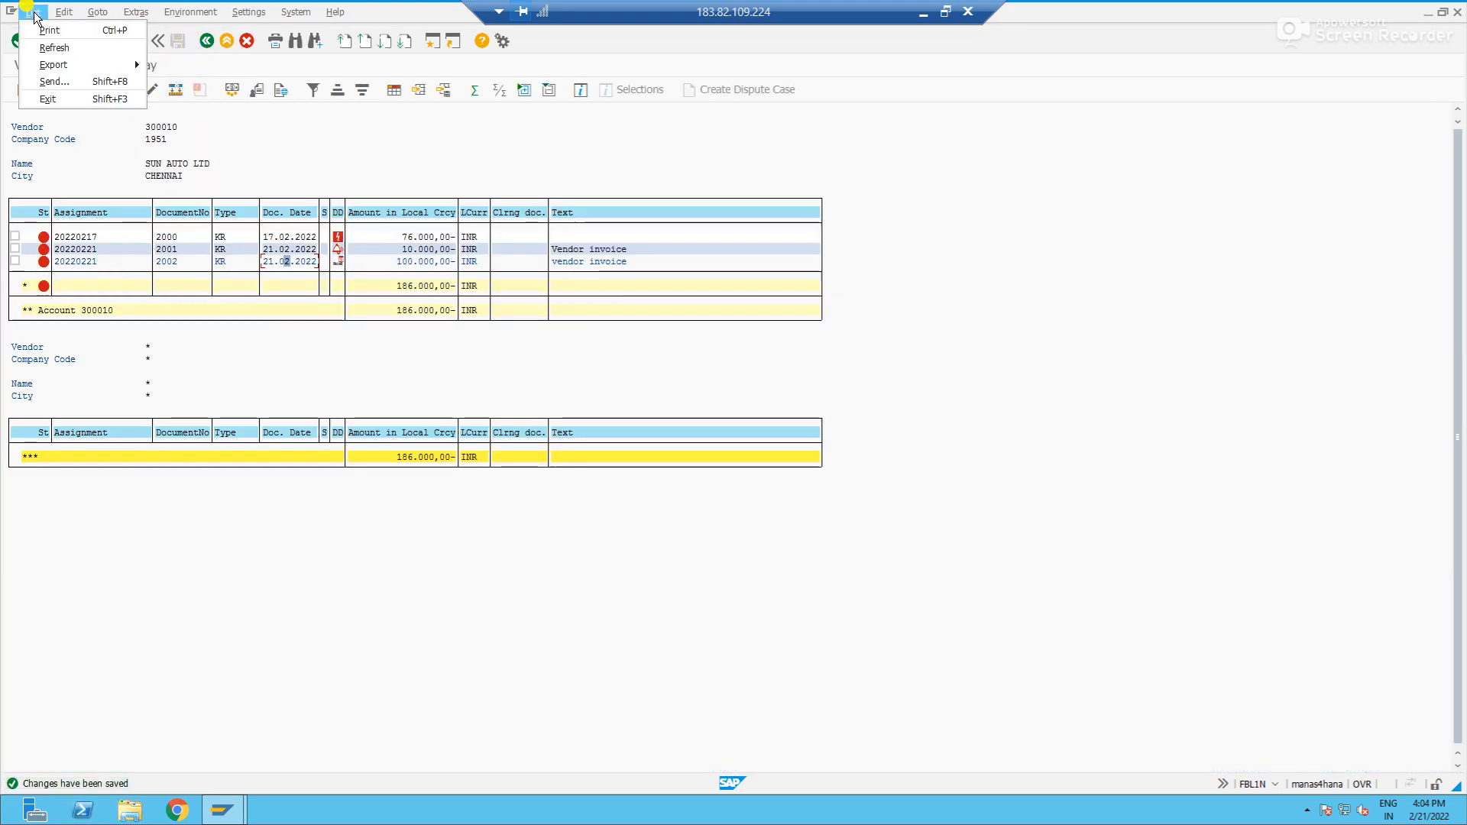
left_click(53, 48)
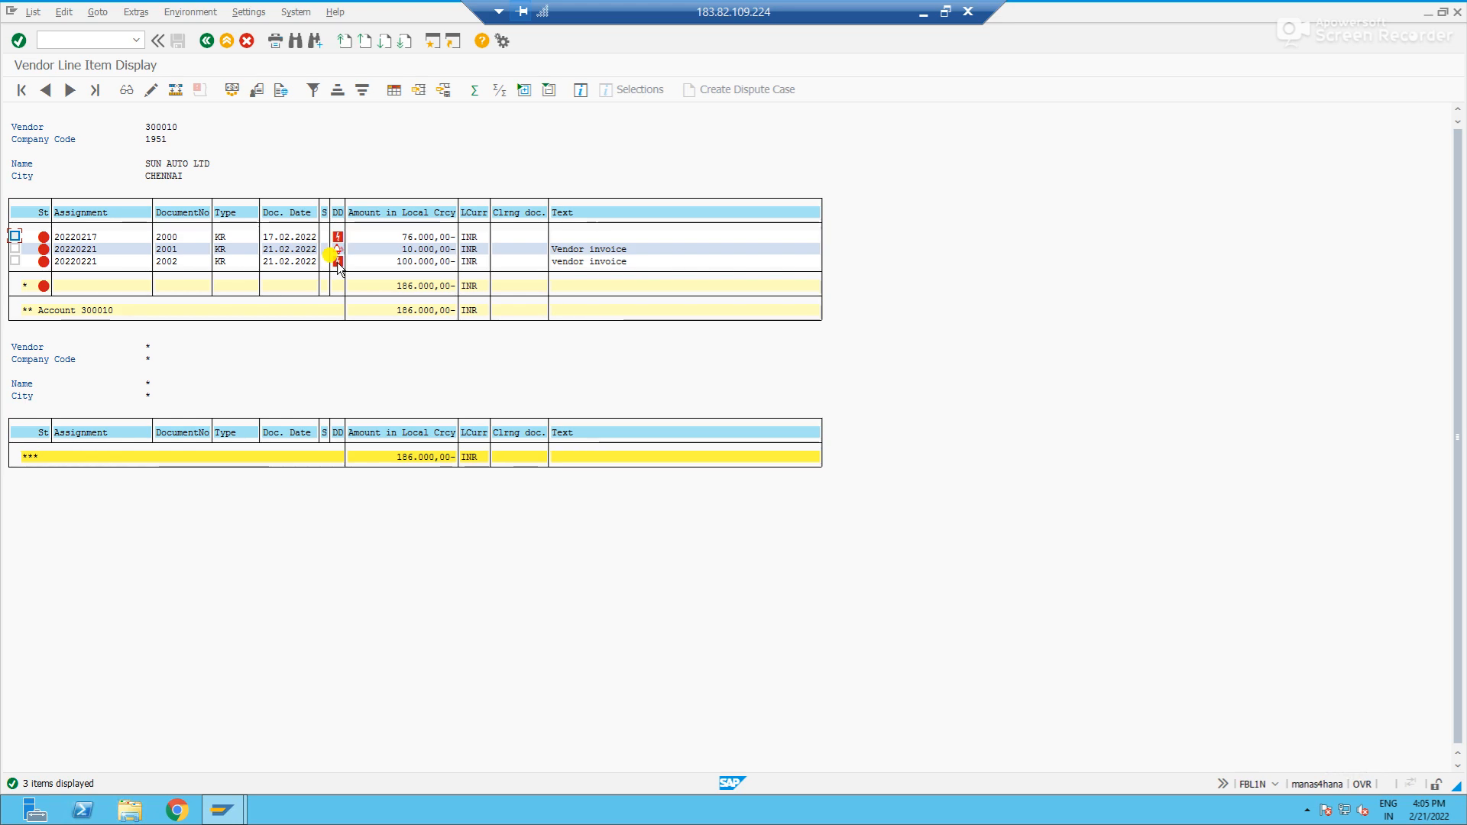
double_click(267, 261)
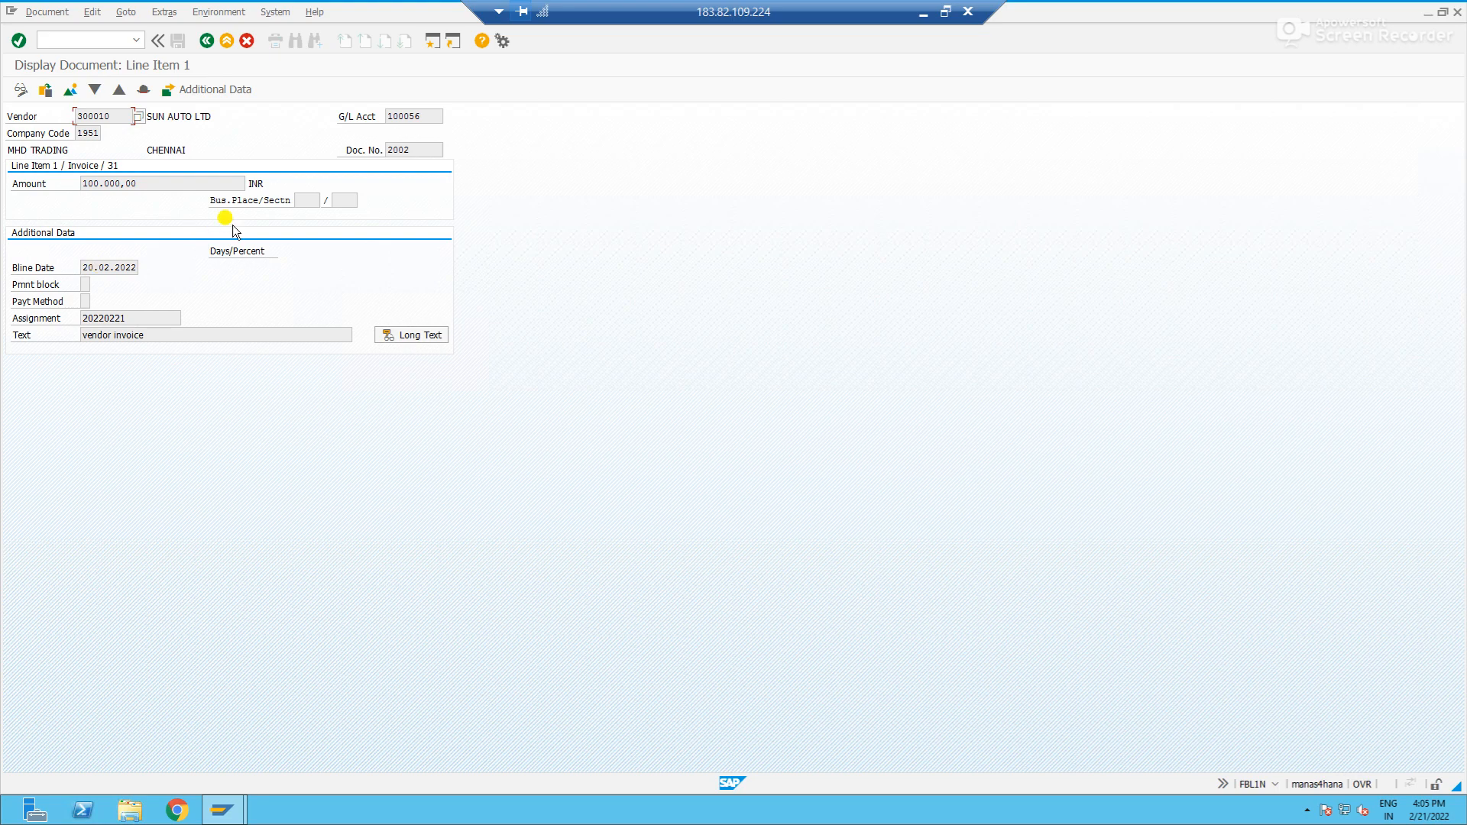
left_click(206, 40)
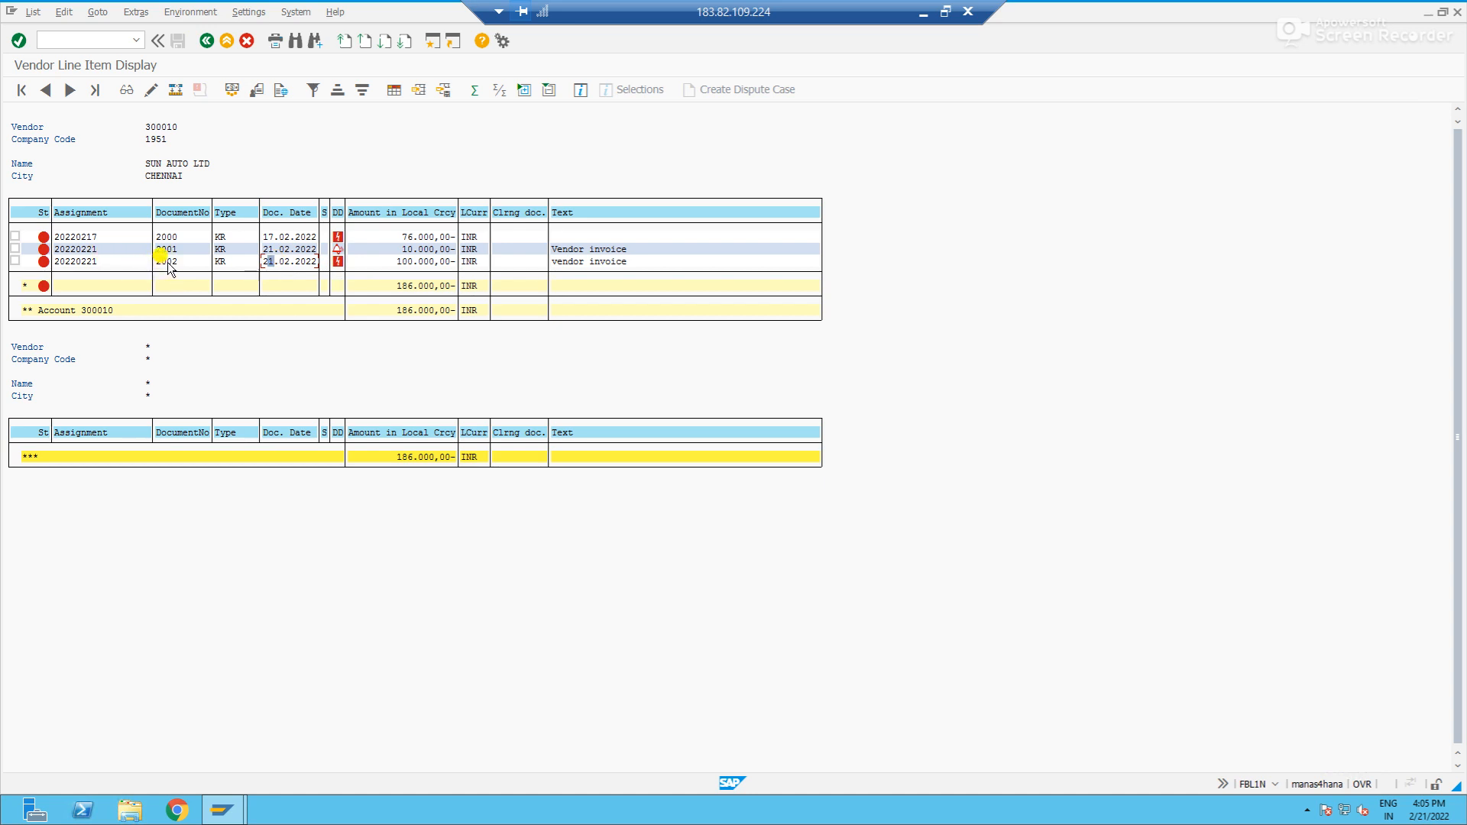
key("alt+Tab")
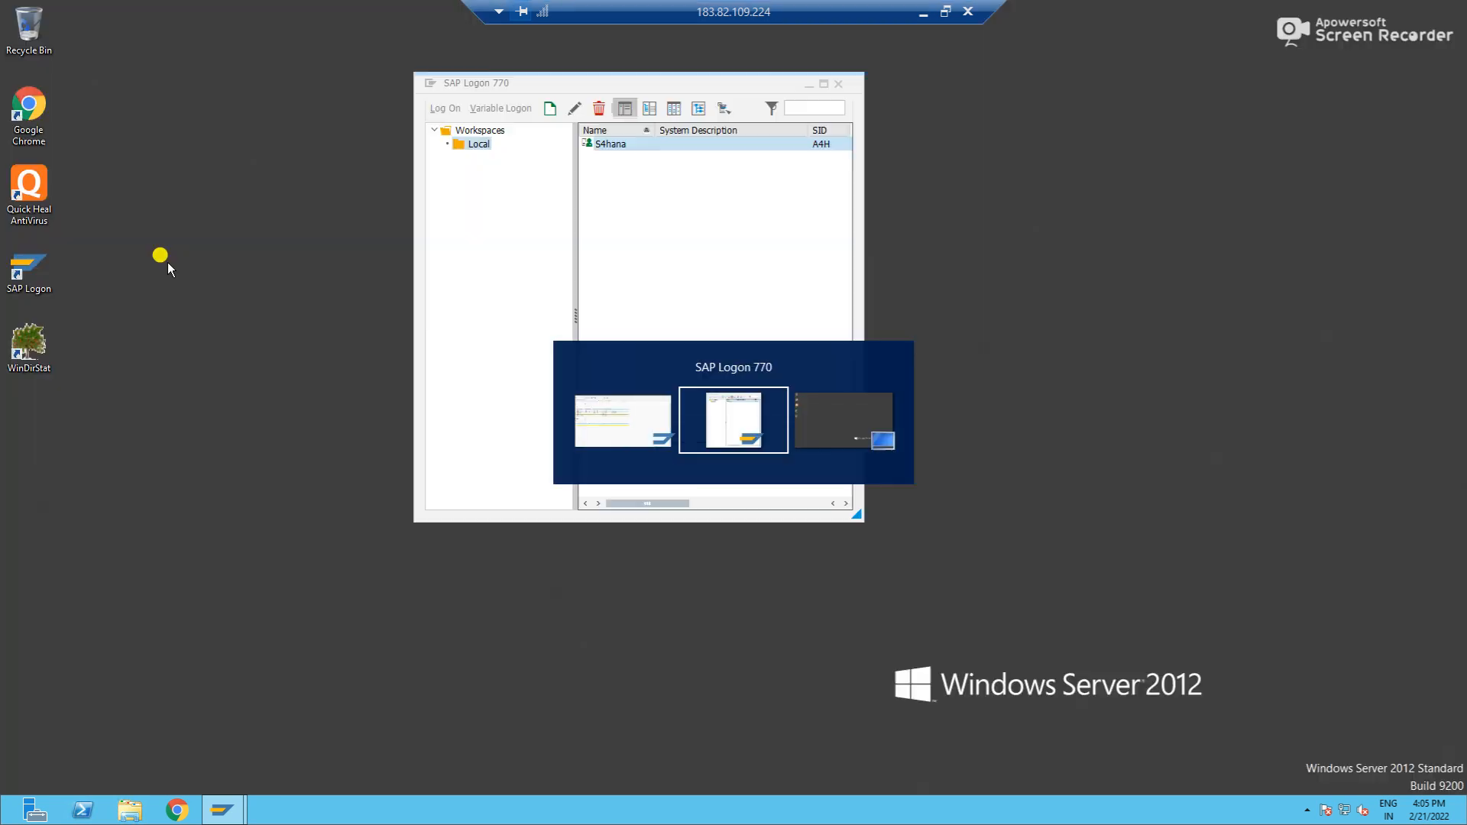
key("alt+shift+Tab")
key("alt+shift+Tab")
key("alt+Tab")
key("alt")
left_click(357, 136)
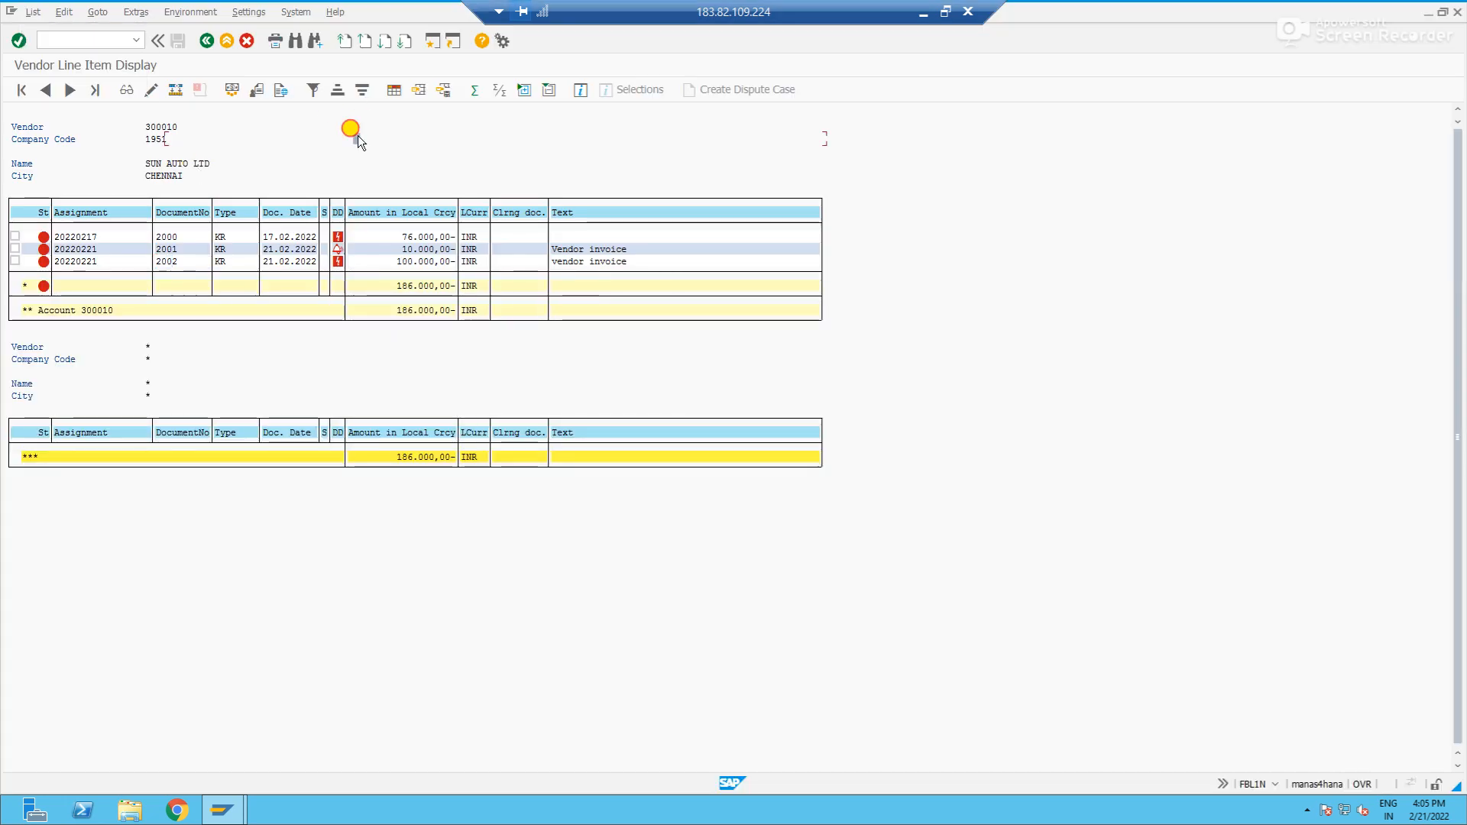
- Open the outgoing payment transaction F-53 and enter the document date 21022022
left_click(88, 39)
type("/n")
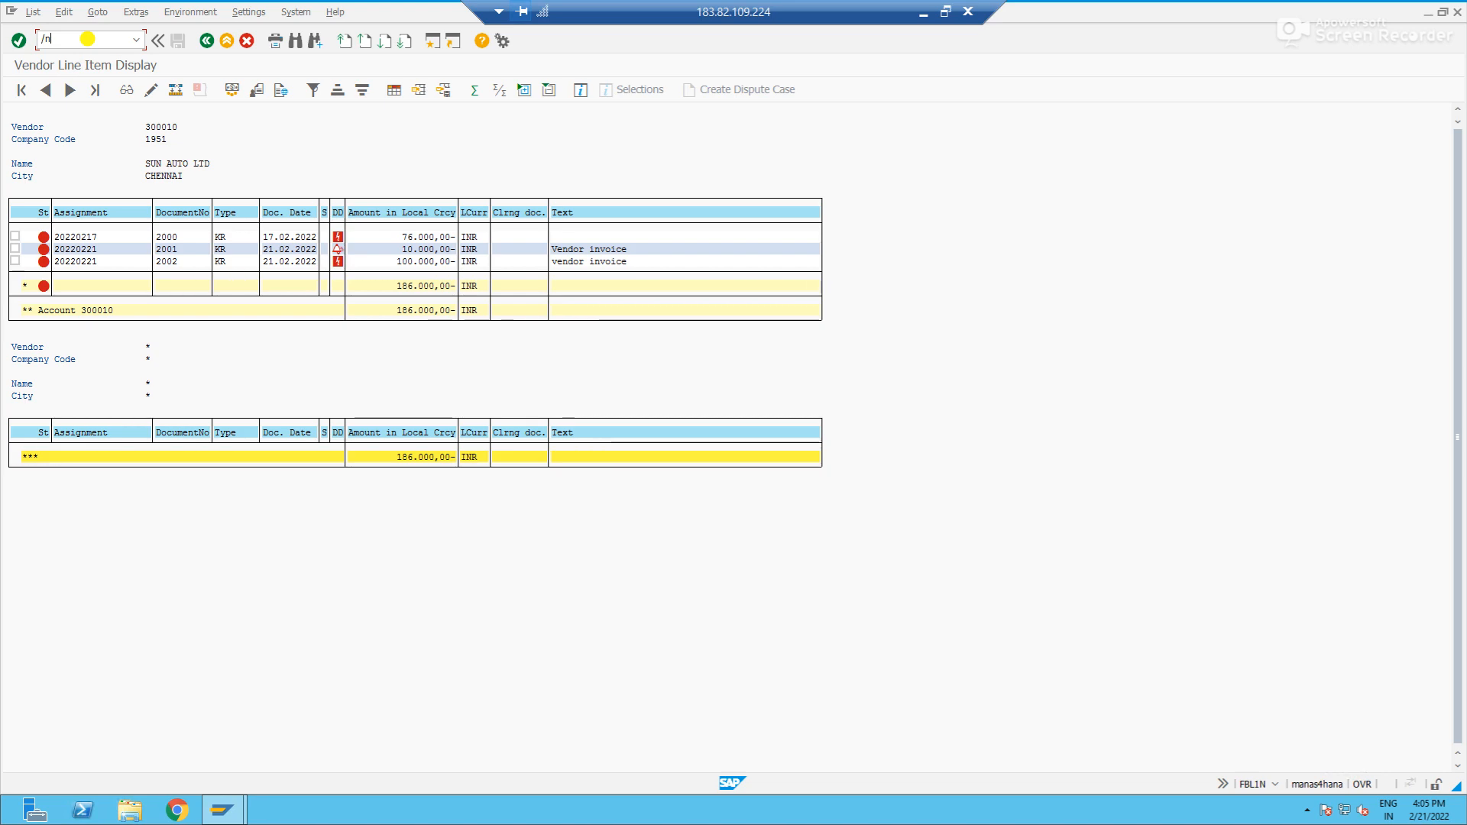
type("f-53")
key("Return")
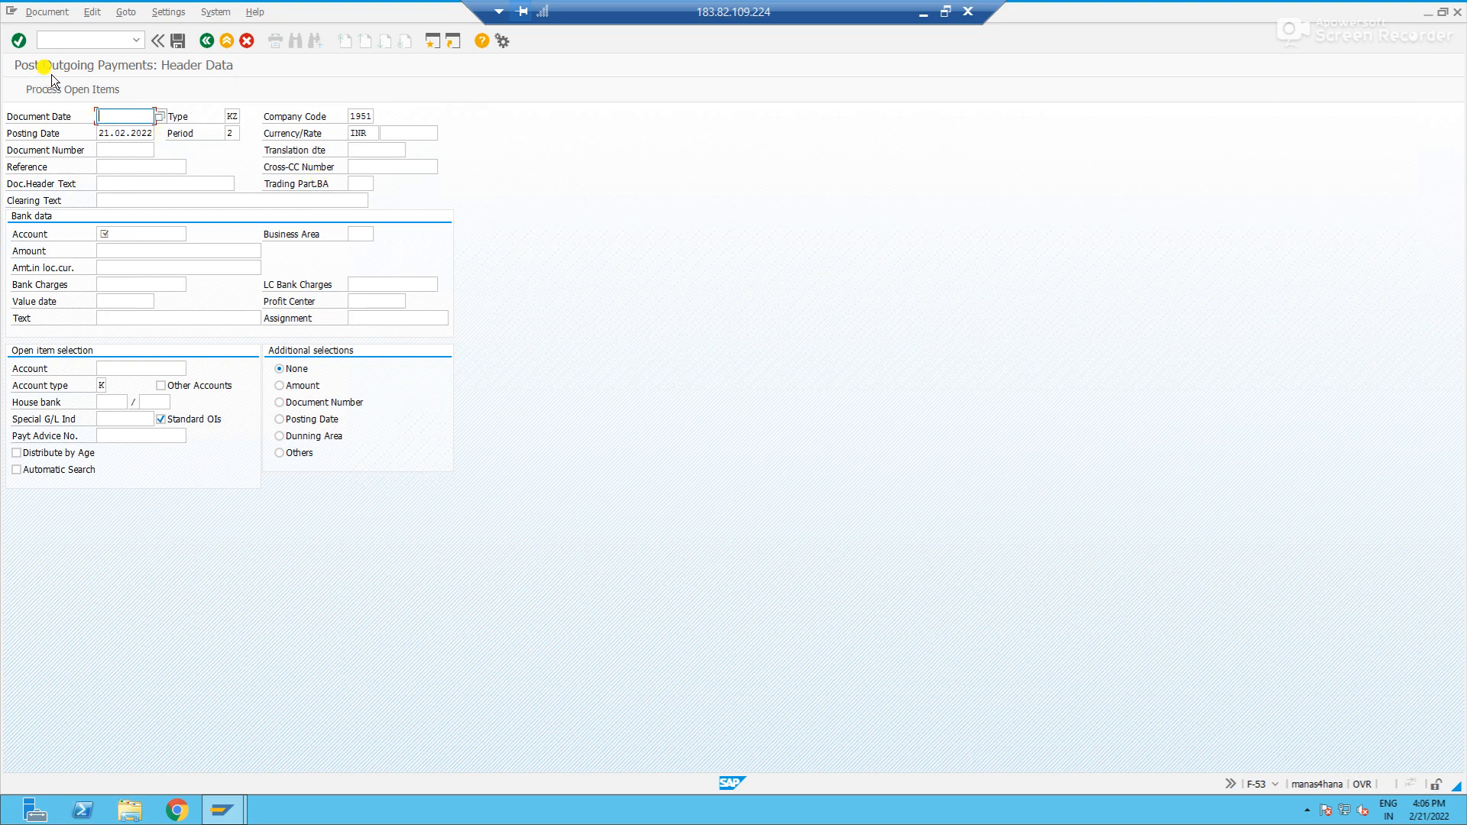
type("21022022")
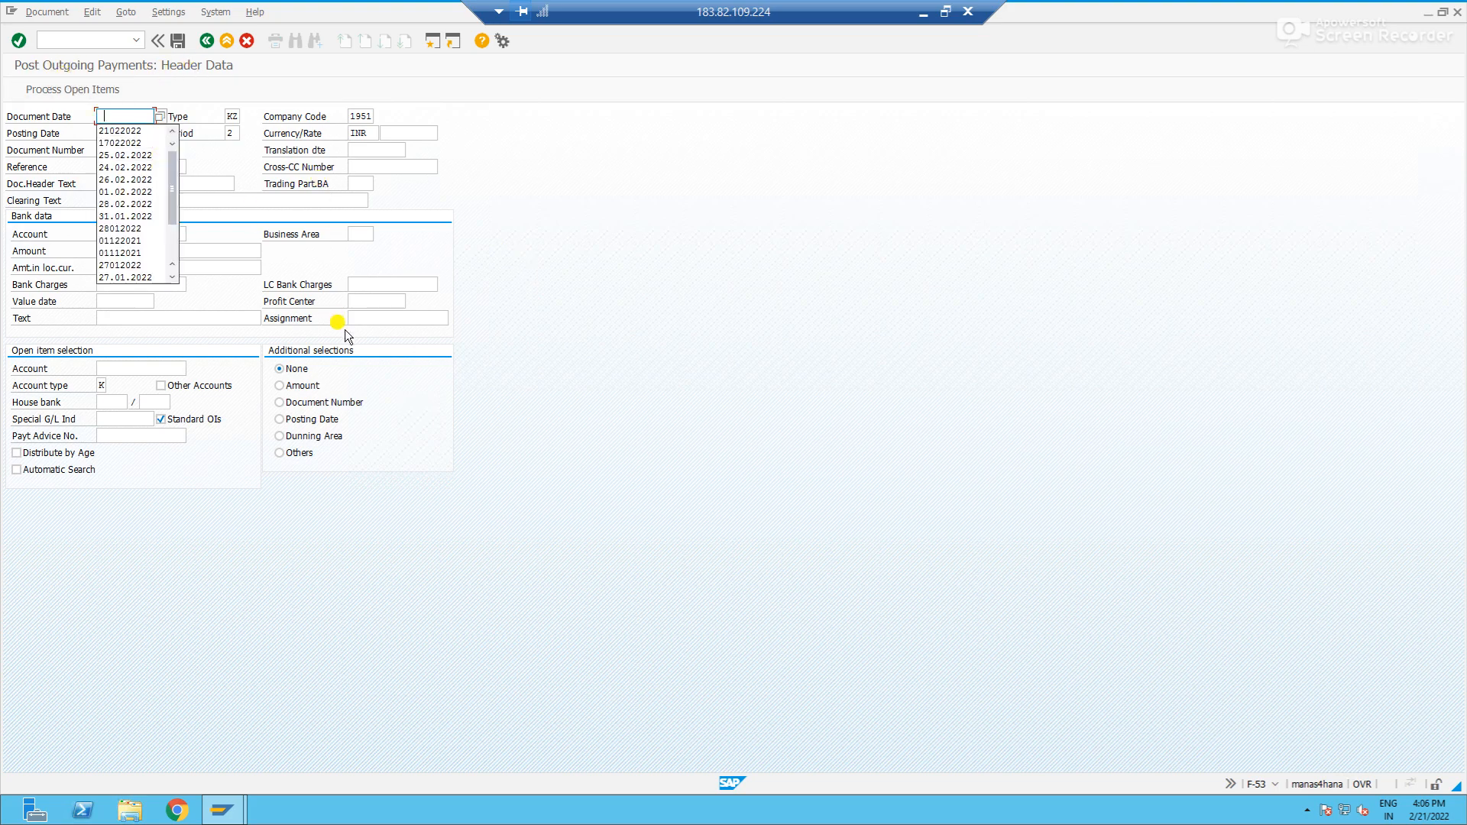
key("Tab")
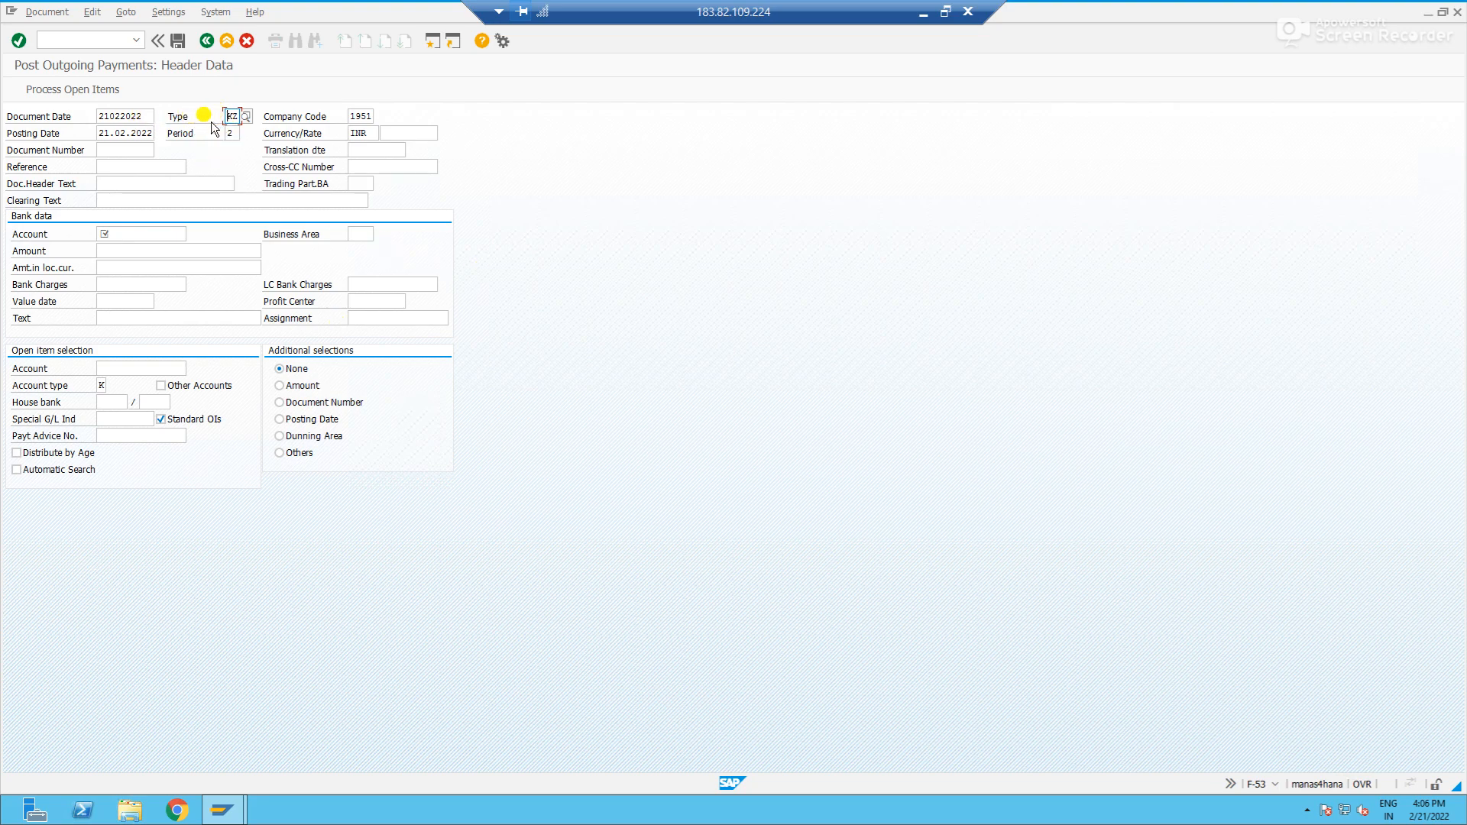
key("Return")
- Enter "Vendor payment Standard" as the payment's clearing text
left_click(108, 201)
type("Vendor payment")
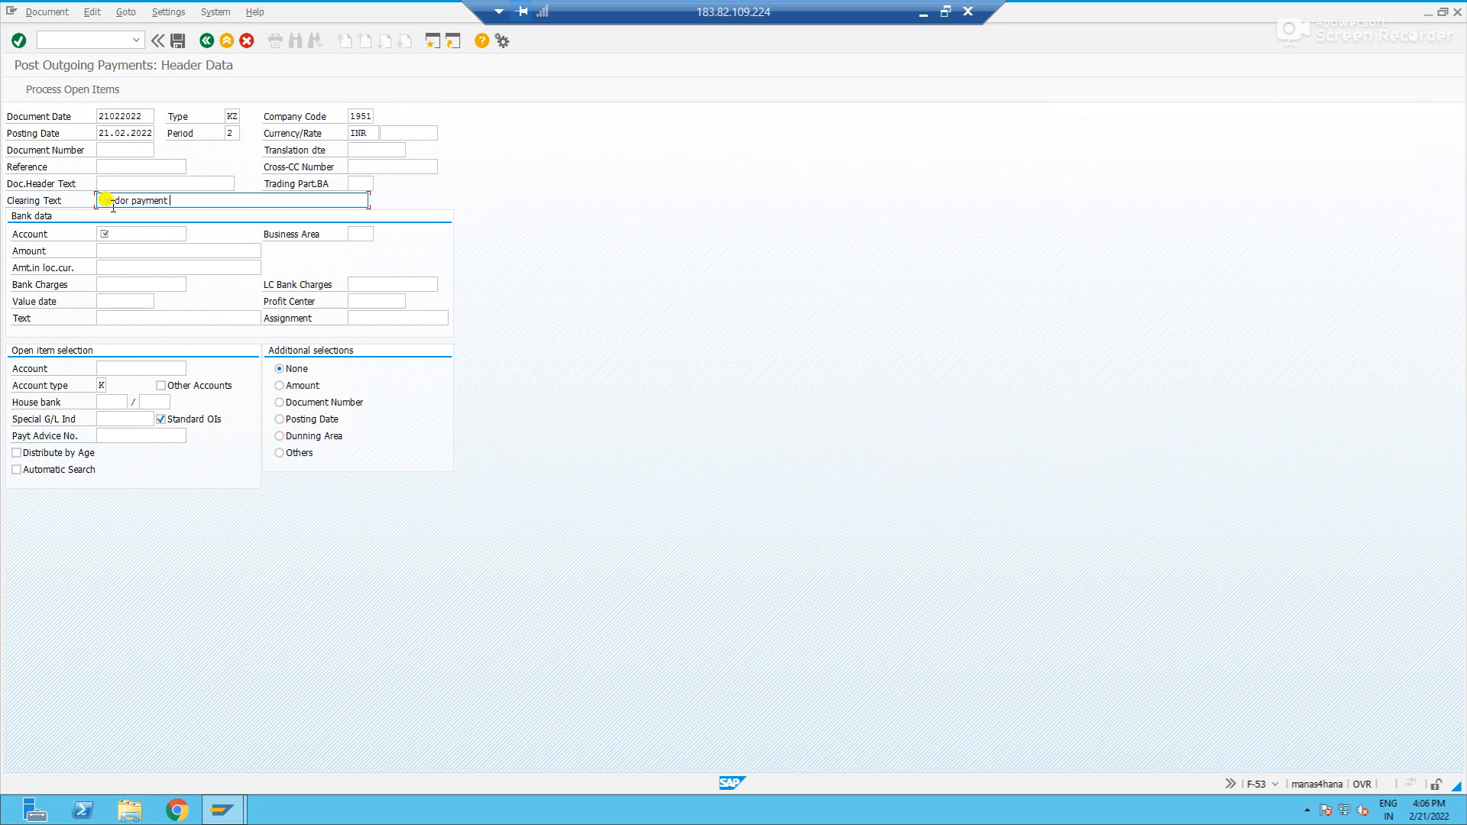
type(" Standard")
key("Tab")
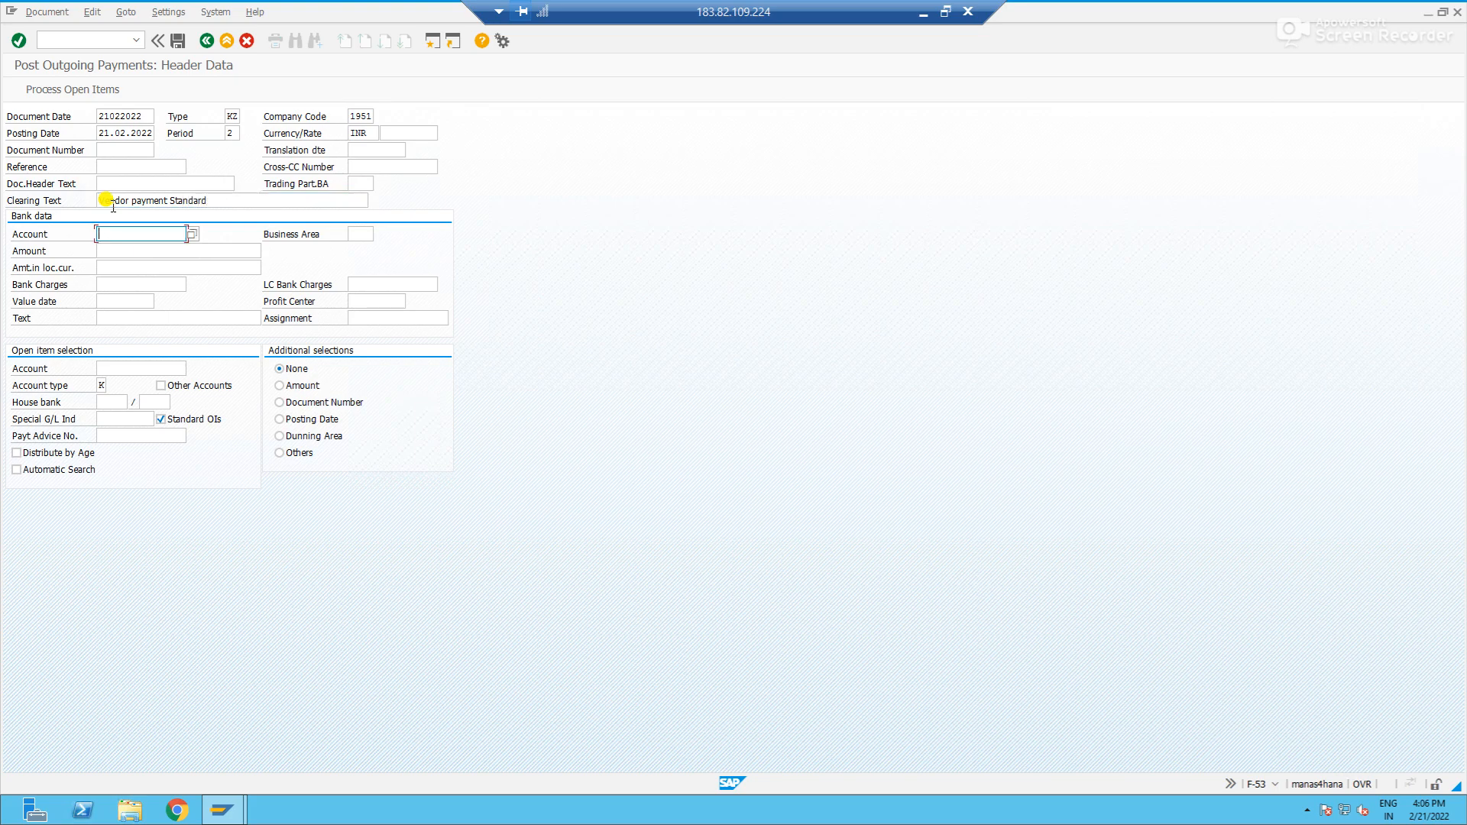
- Fill in the bank data with the bank G/L account, amount 100000 and text "Vendor payment standard type"
left_click(164, 252)
left_click(164, 252)
type("100000")
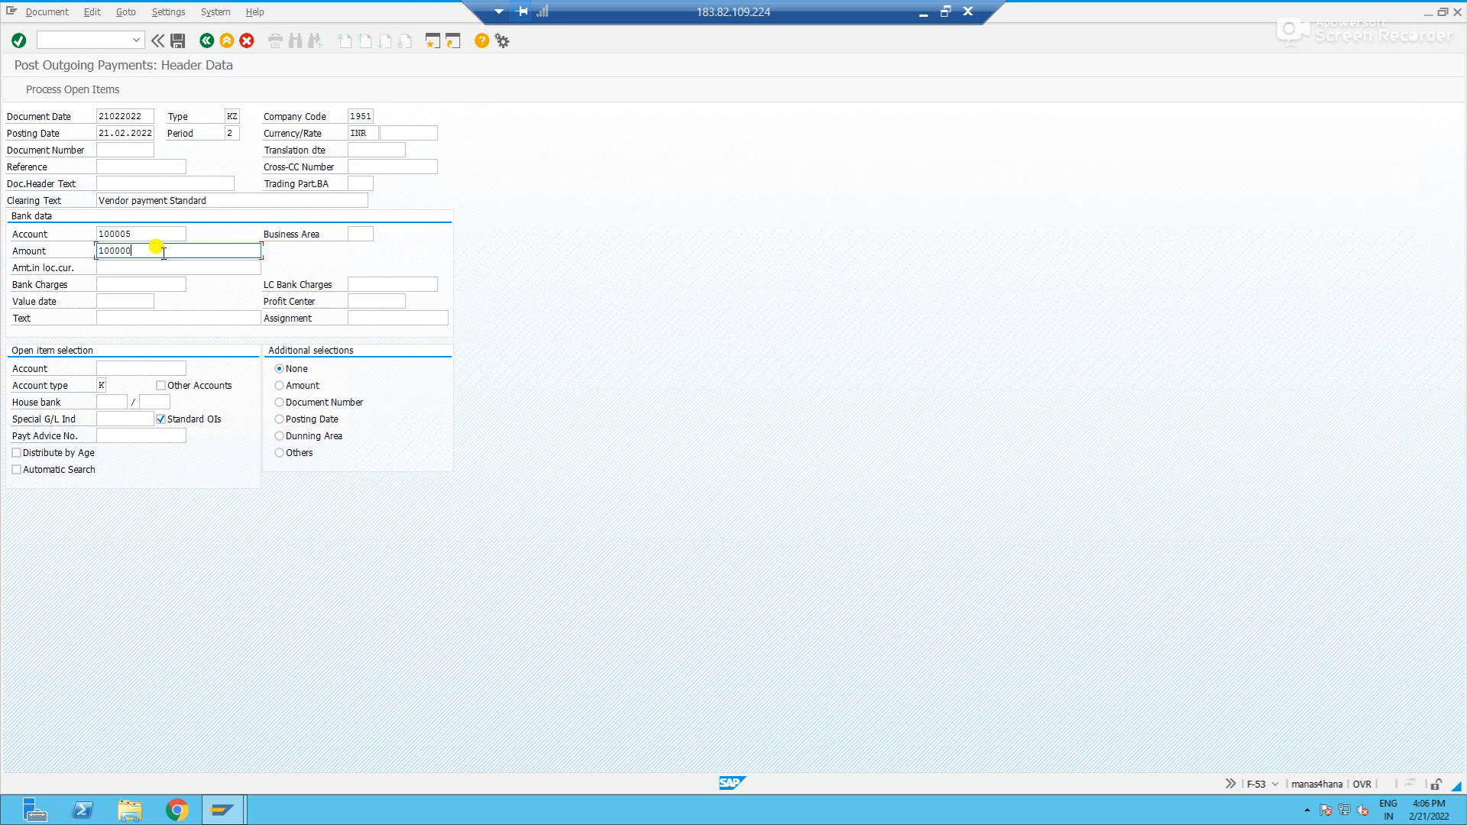
left_click(131, 320)
type("ve")
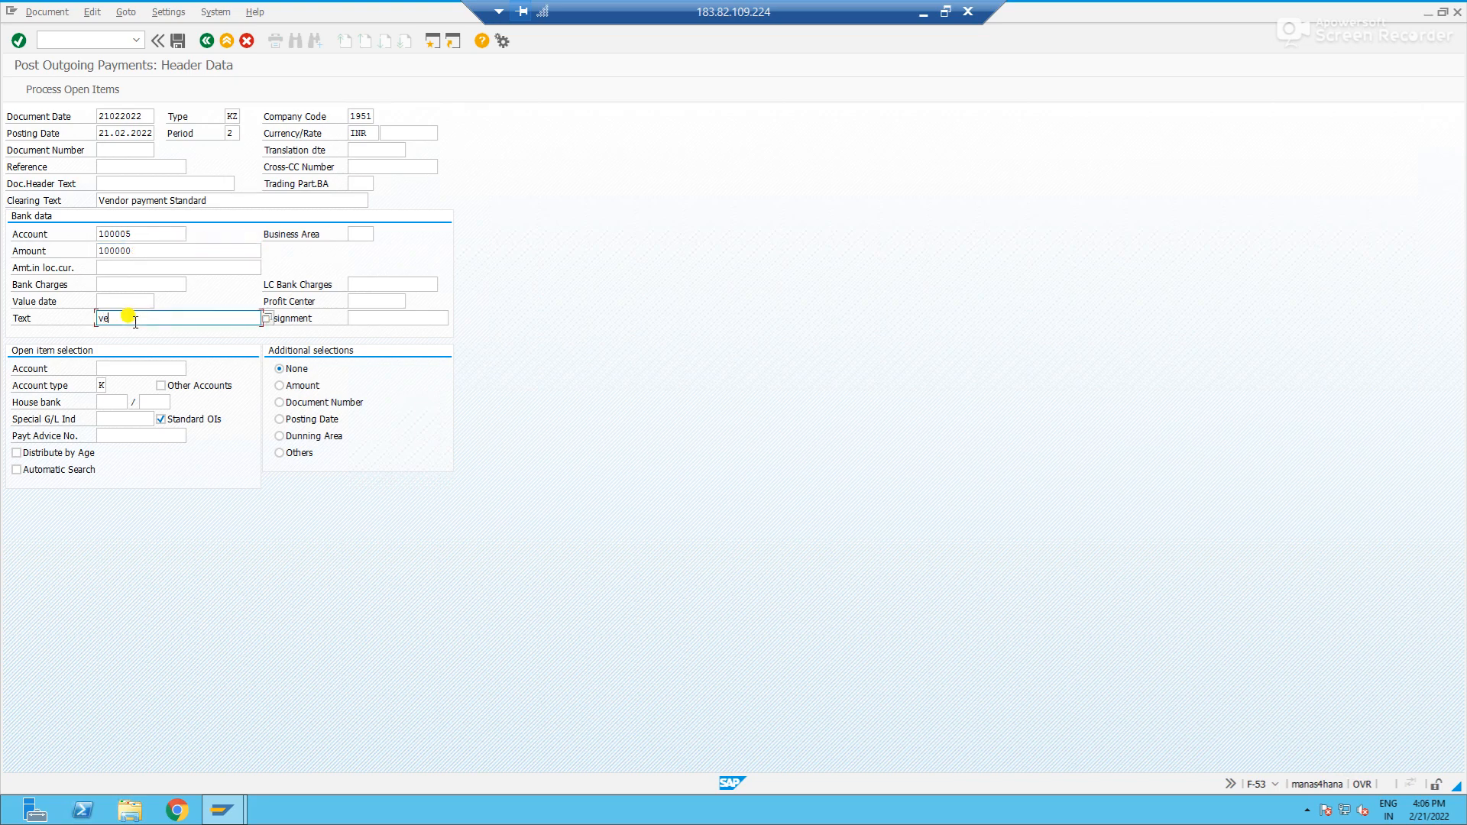
type("ndor payment standard type")
- Enter the vendor's account for open item selection and confirm the payment header
left_click(126, 369)
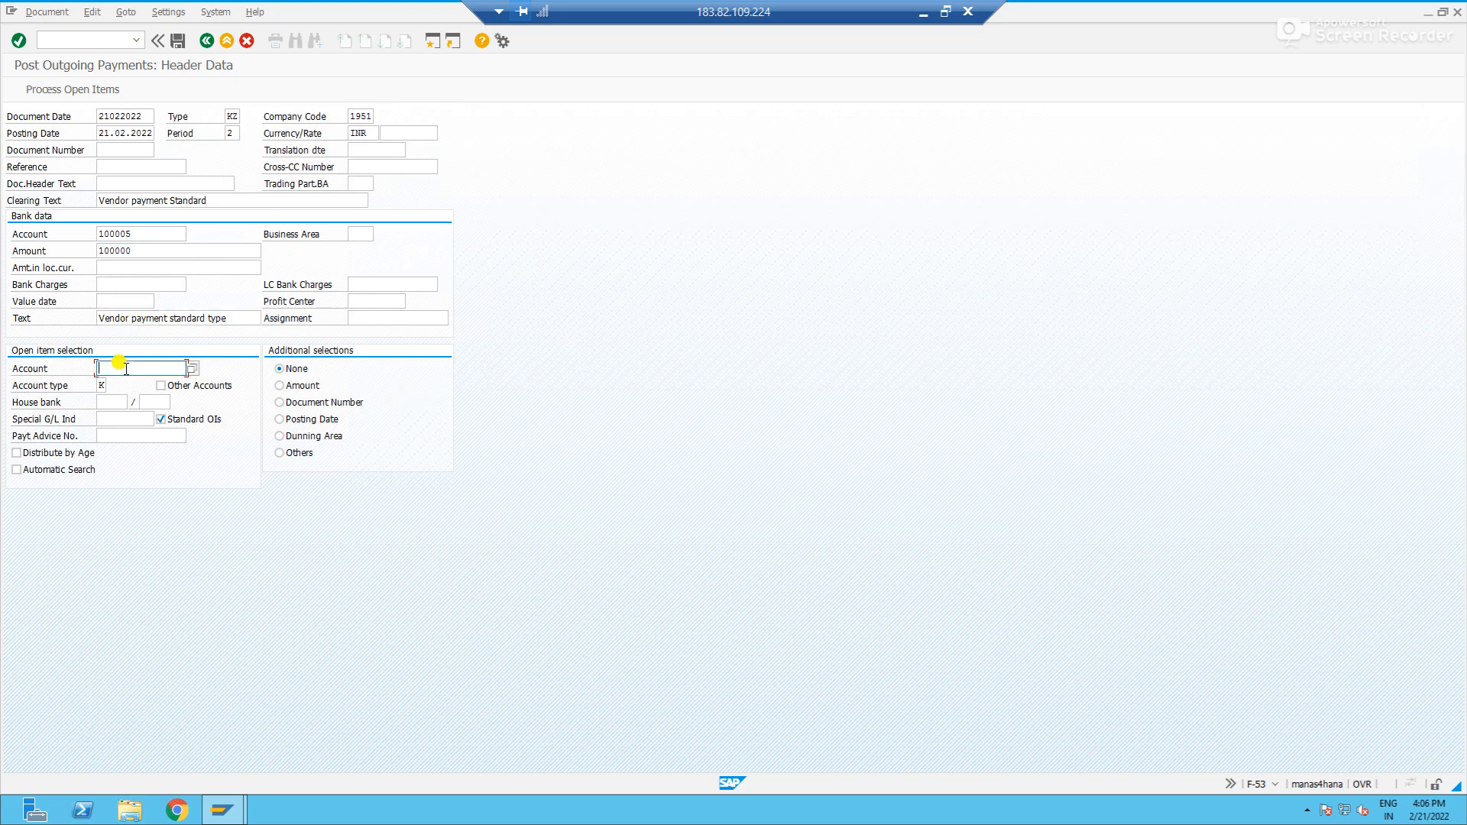
left_click(126, 369)
key("Down")
key("Return")
key("alt+Tab")
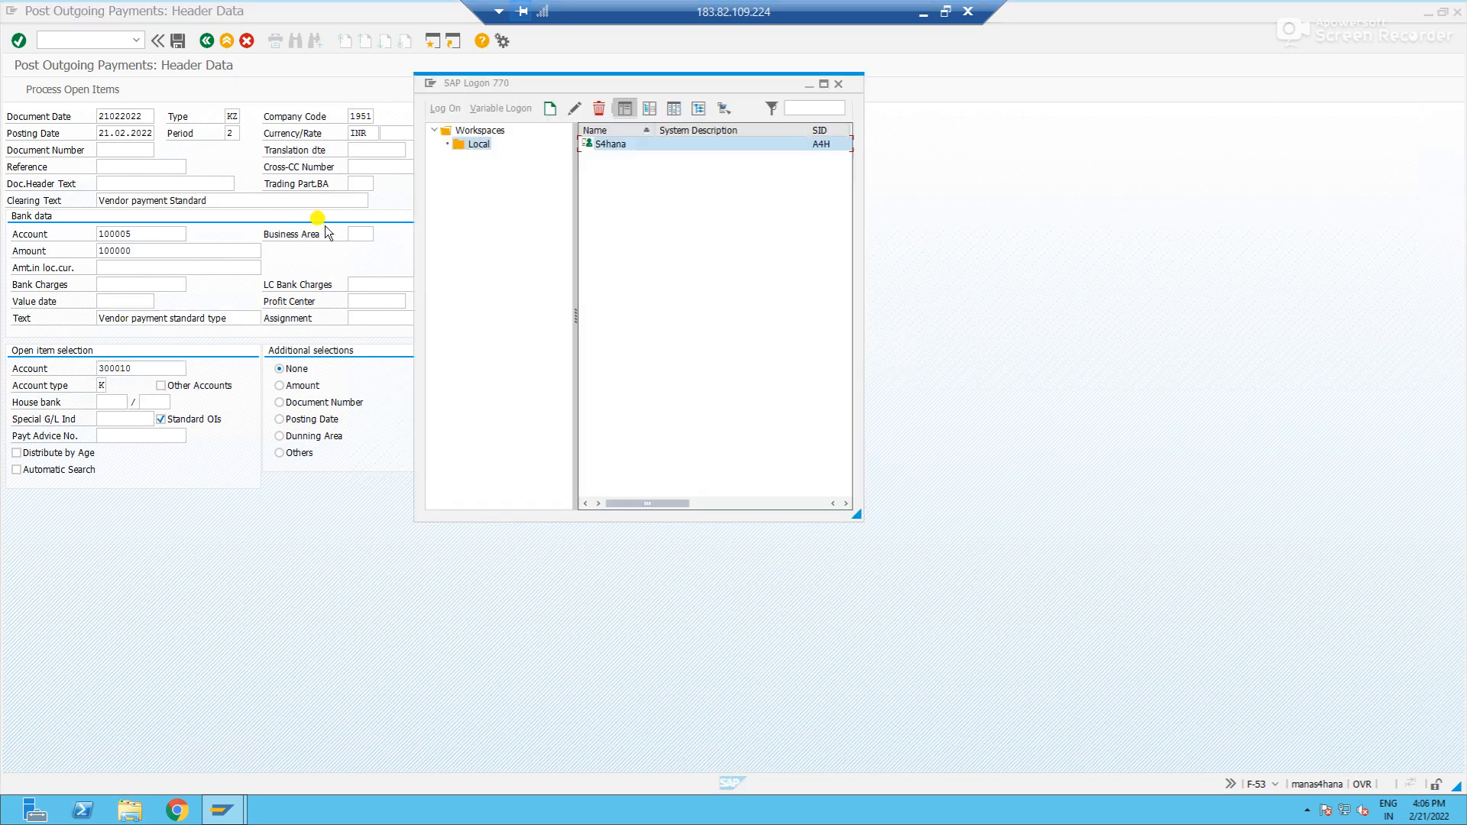
key("alt+Tab")
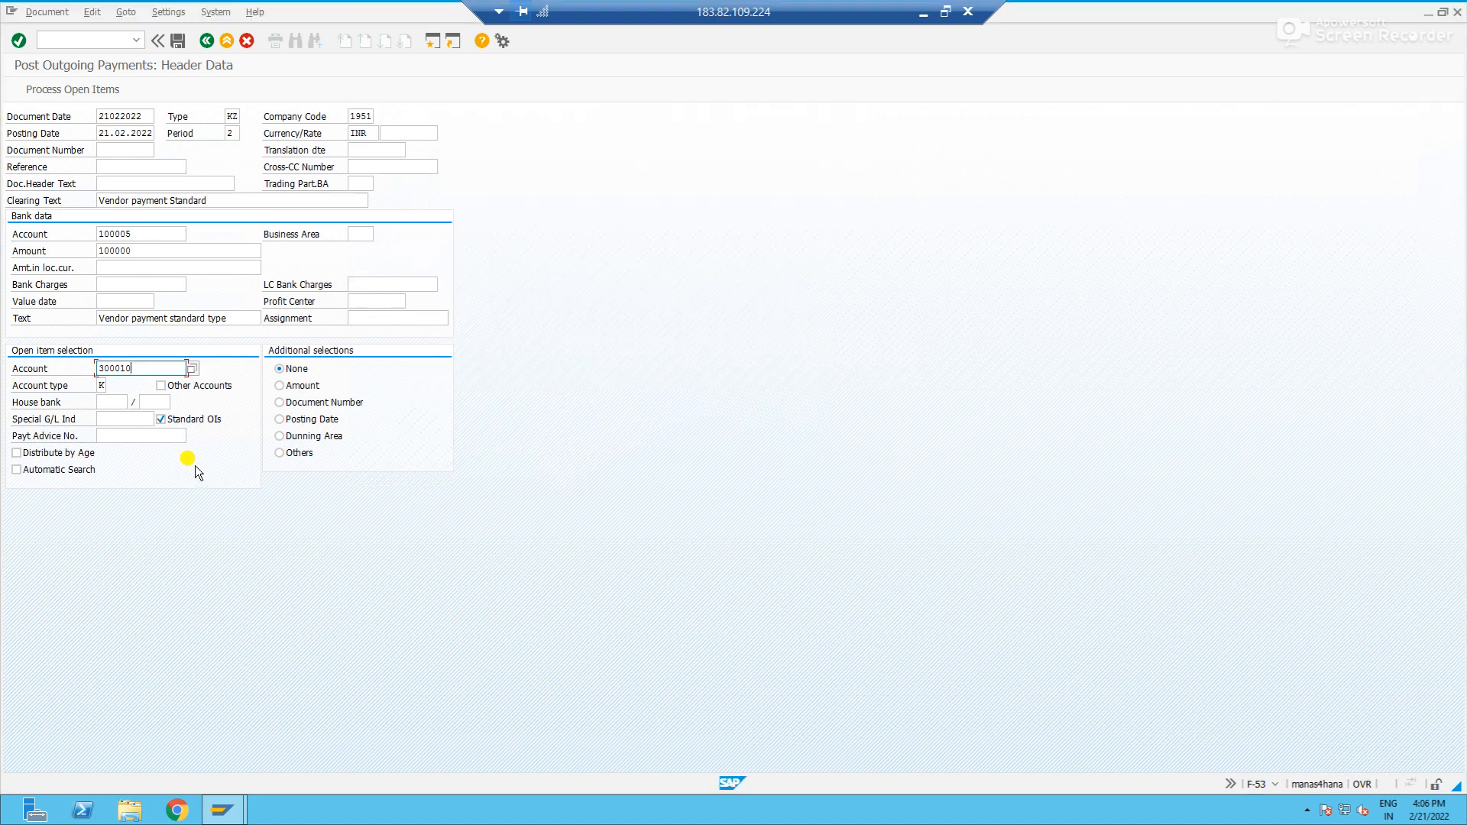
key("Return")
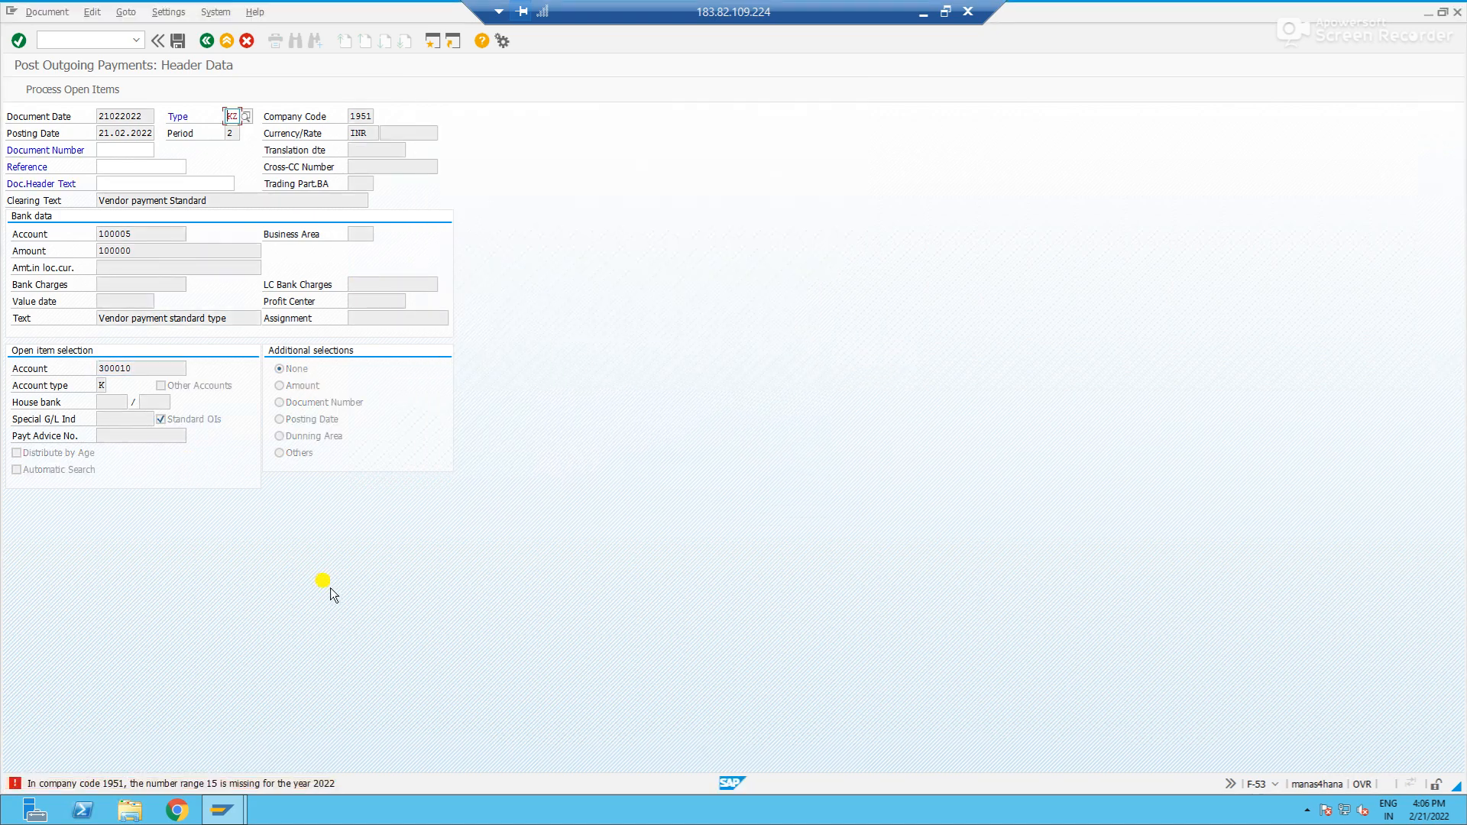
- Read the long text of the number range error message and close it
double_click(217, 782)
left_click_drag(316, 57, 360, 227)
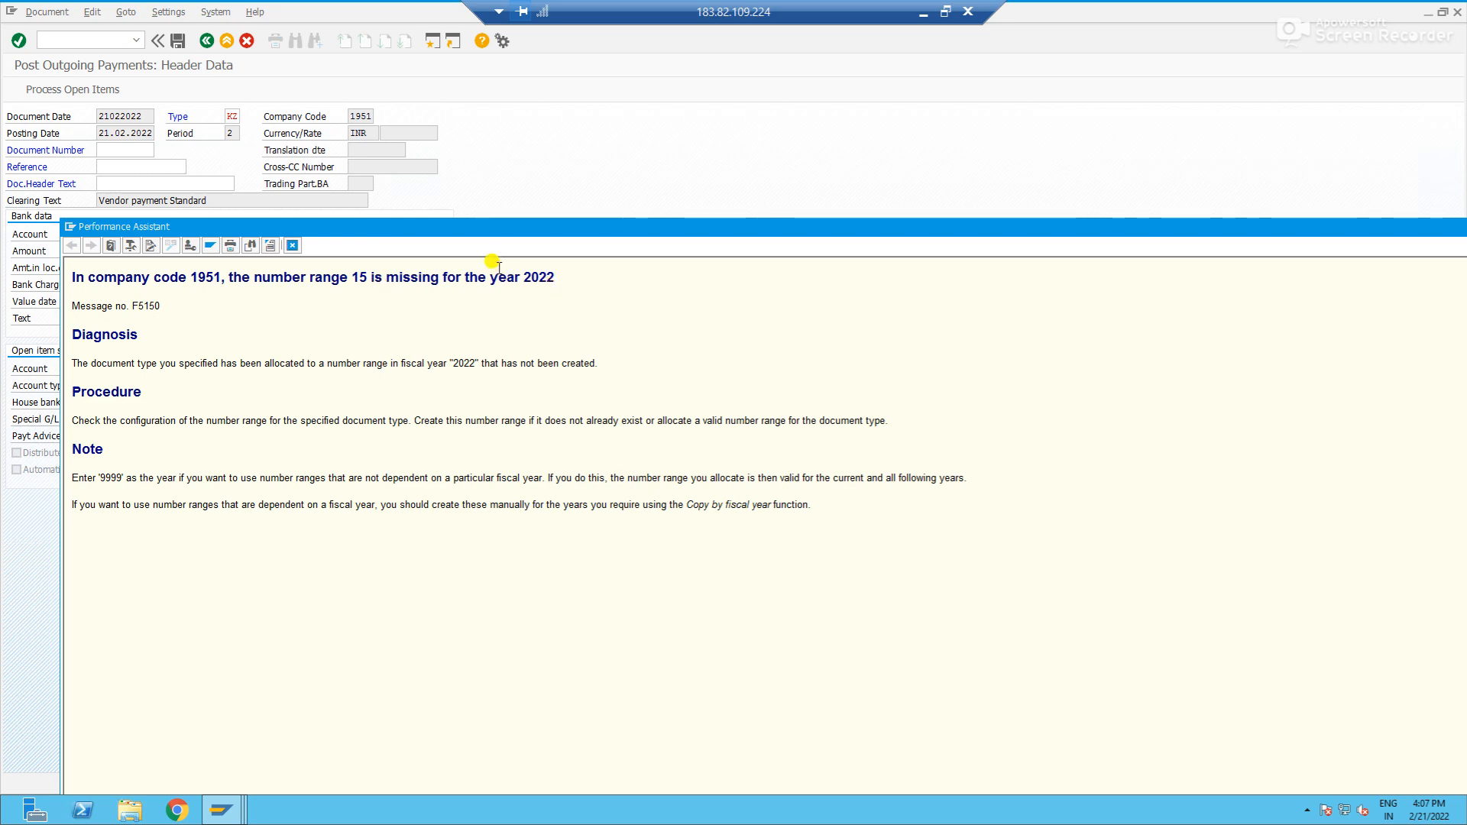
left_click(69, 227)
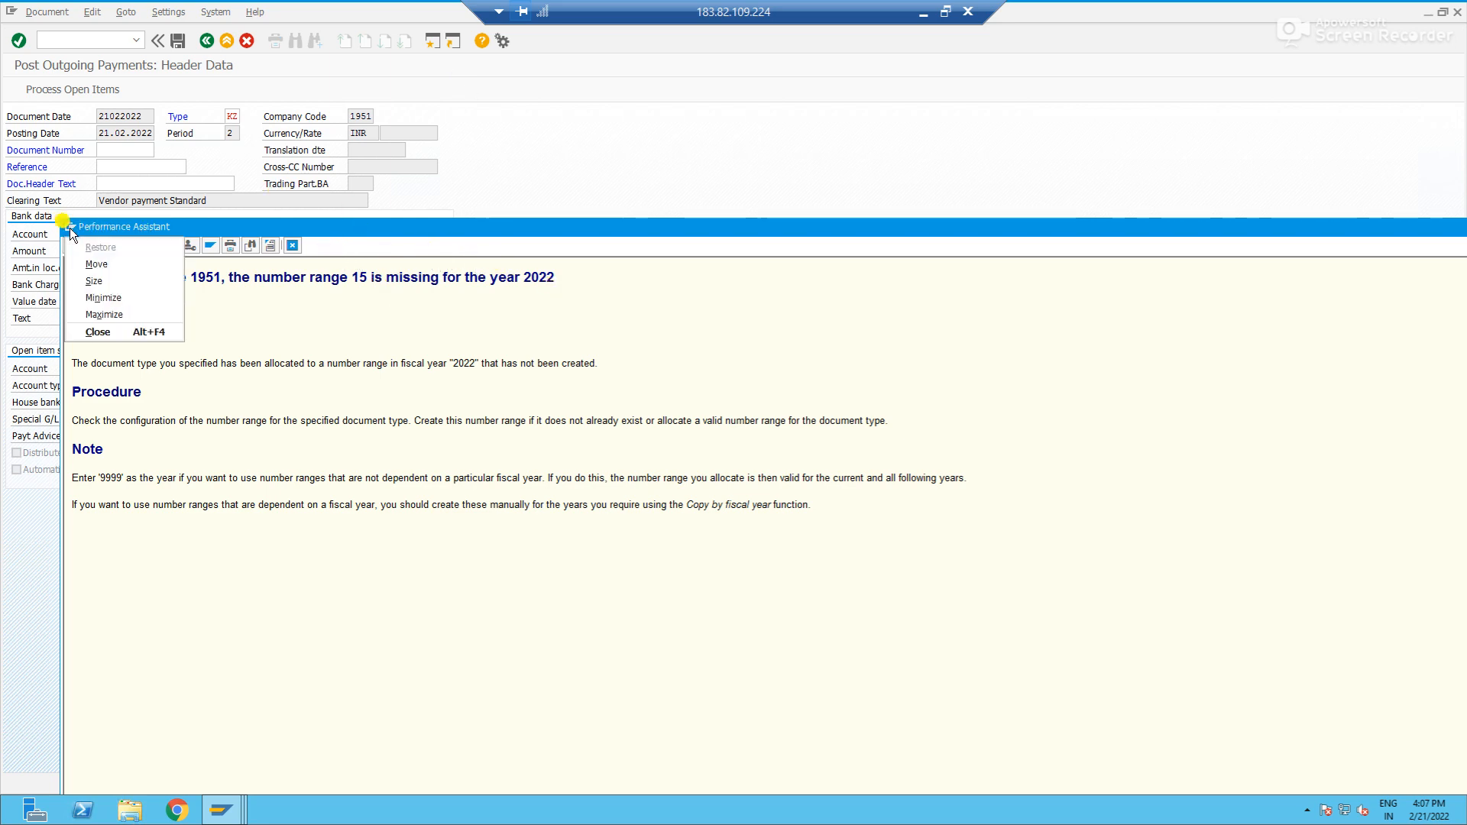
left_click(287, 305)
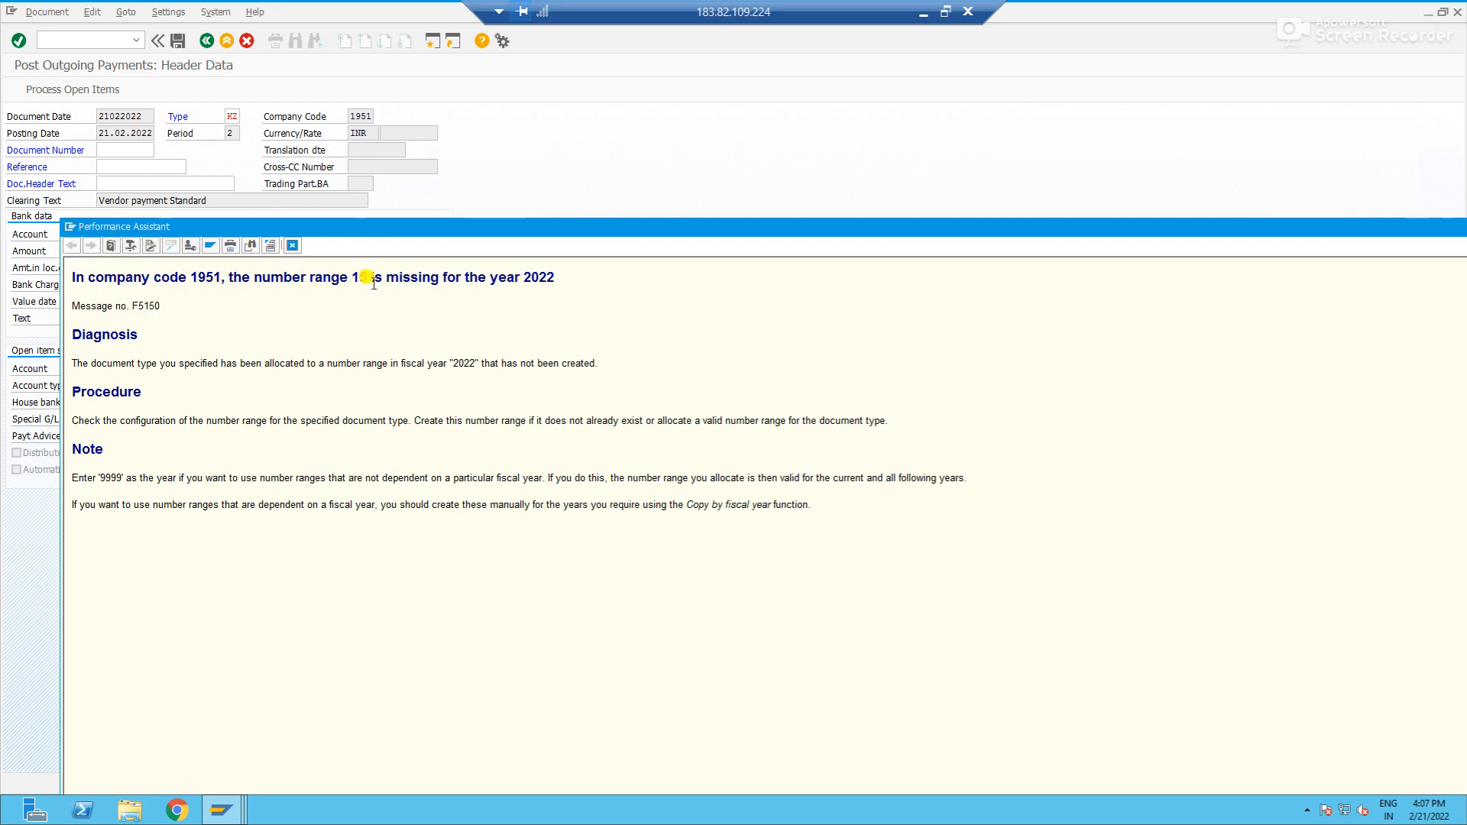
left_click(291, 245)
- Open the document types configuration with transaction OBA7 and display the details of type KZ
left_click(108, 41)
type("/noba7")
key("Return")
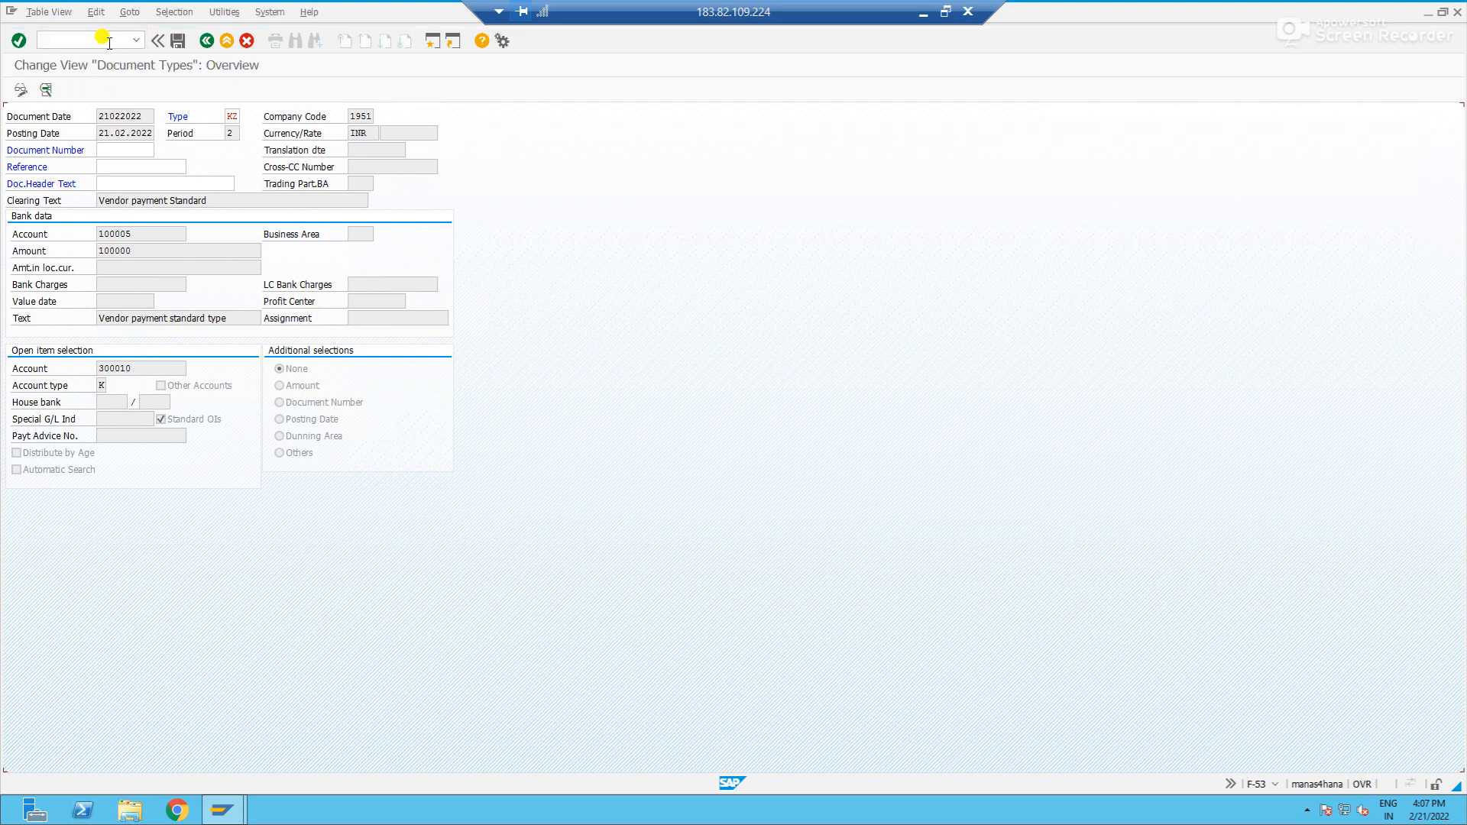
left_click(158, 755)
type("KZ")
key("Return")
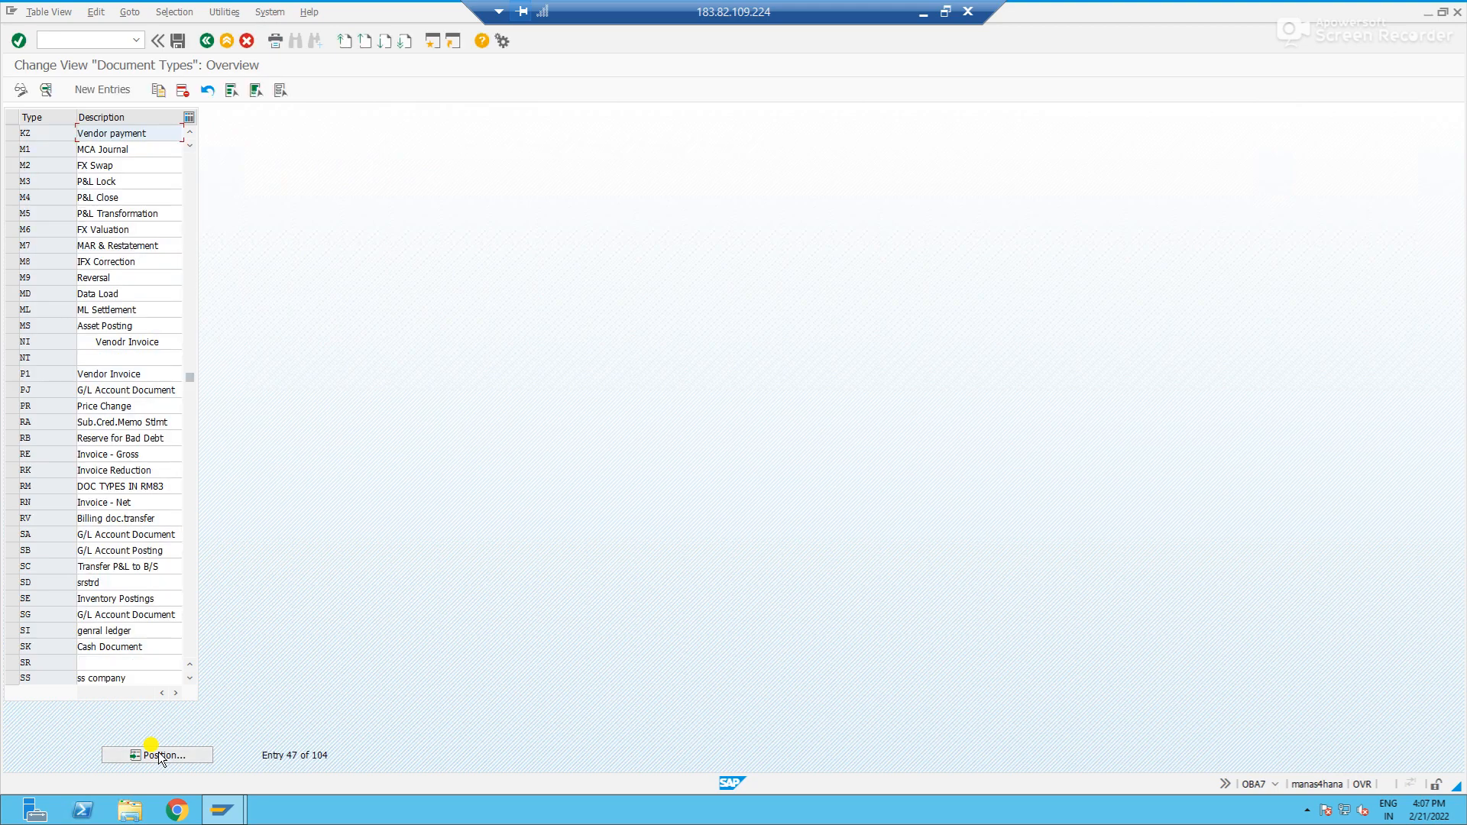
double_click(110, 135)
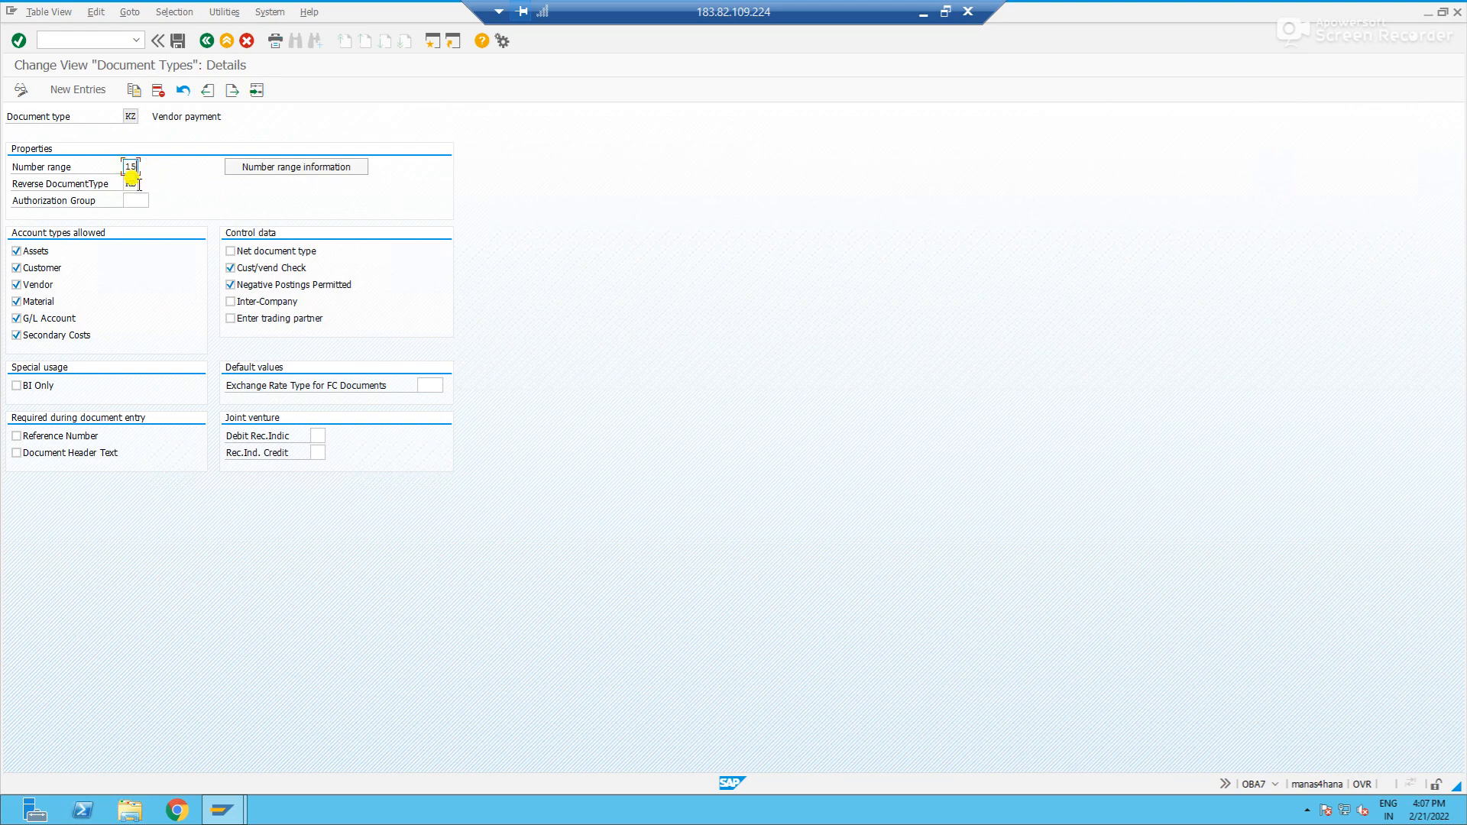
- Open the accounting document number range intervals of company code 1951 for editing from the KZ details
left_click(332, 171)
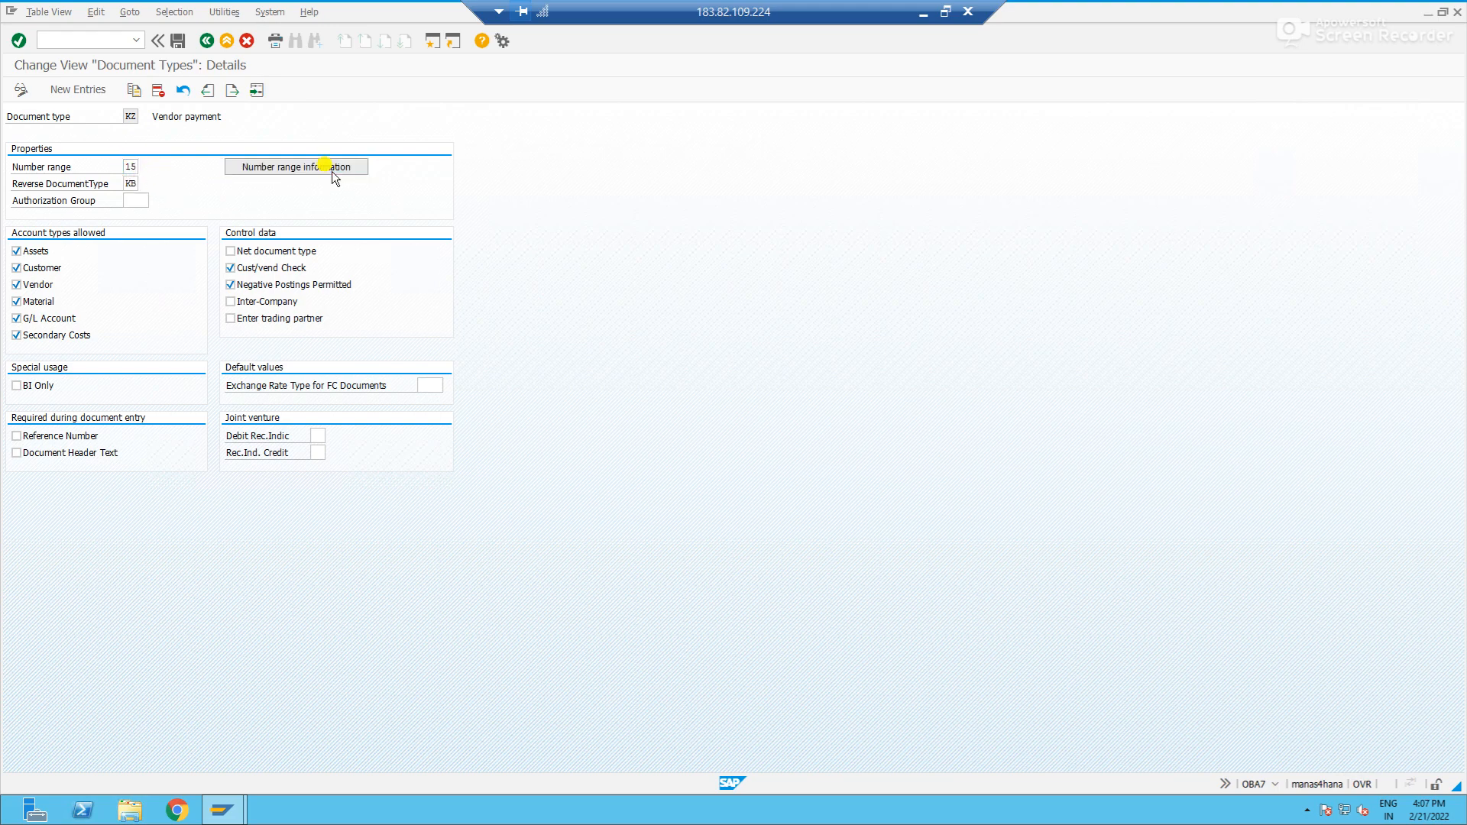
type("1951")
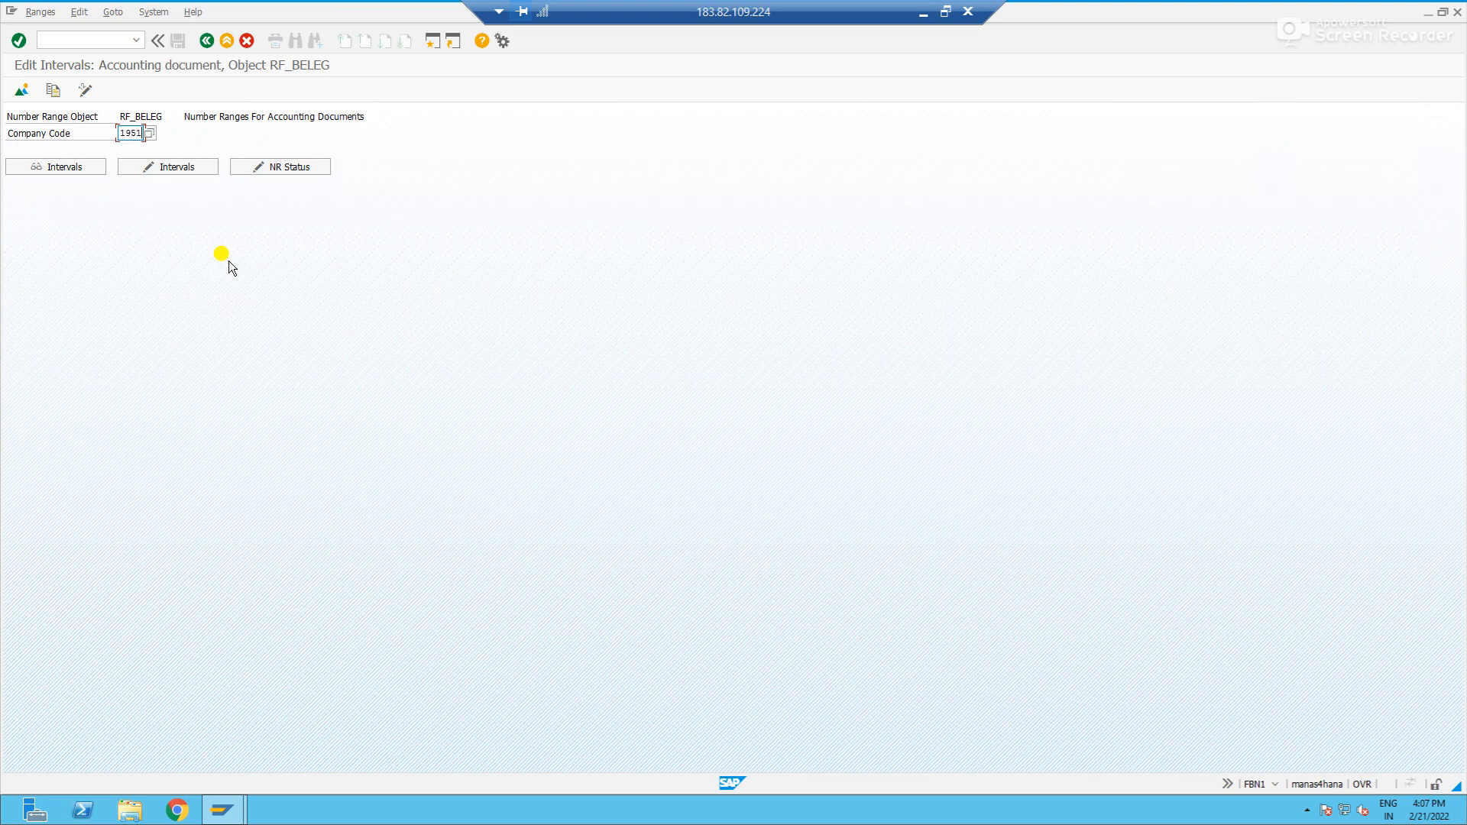
left_click(172, 166)
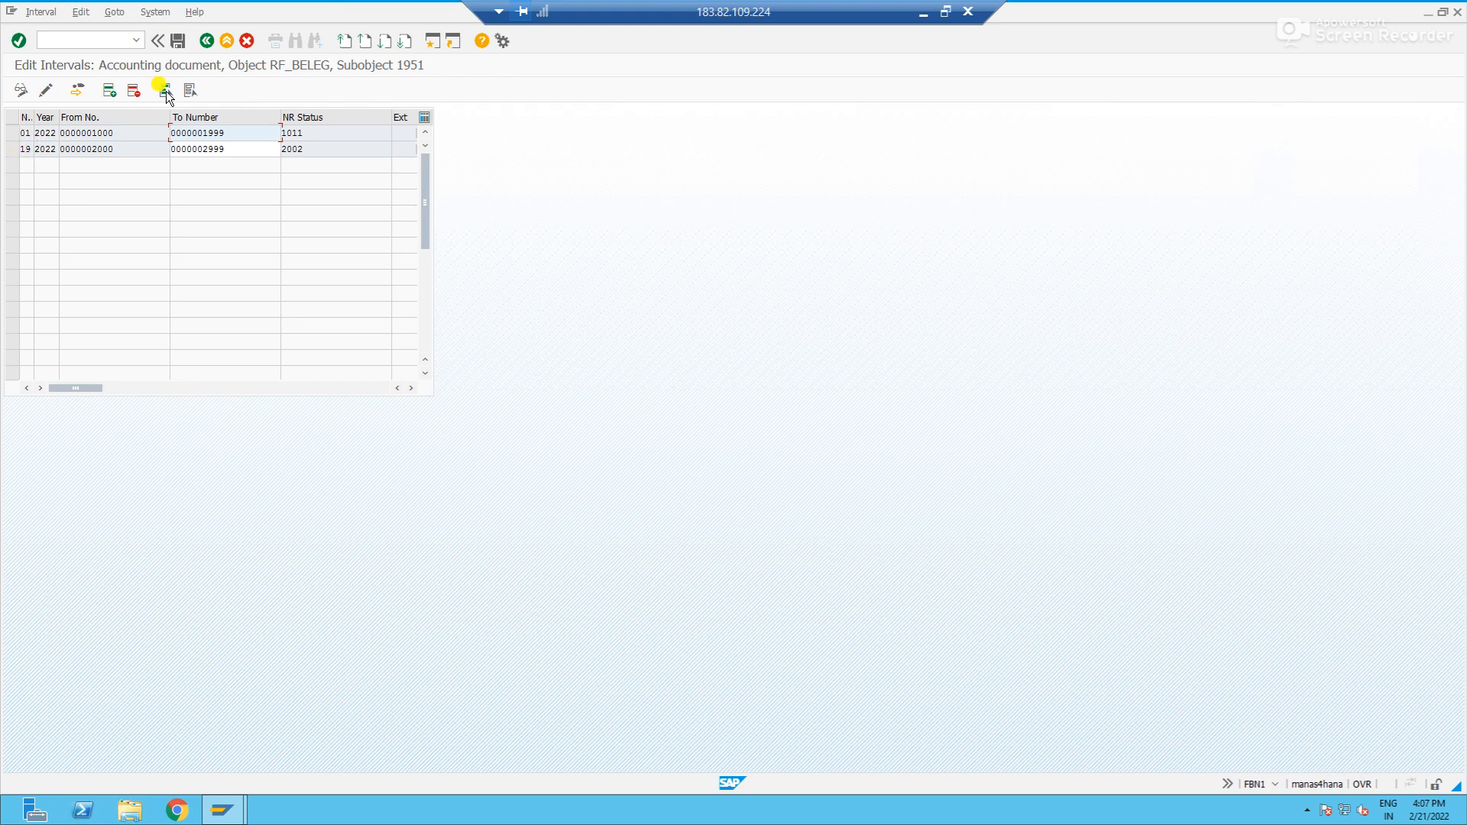
- Add number range interval 15 for year 2022, running from 3000 to 3999
left_click(107, 91)
type("15")
key("Tab")
type("2022")
key("Tab")
type("3000")
key("Tab")
type("3999")
key("Return")
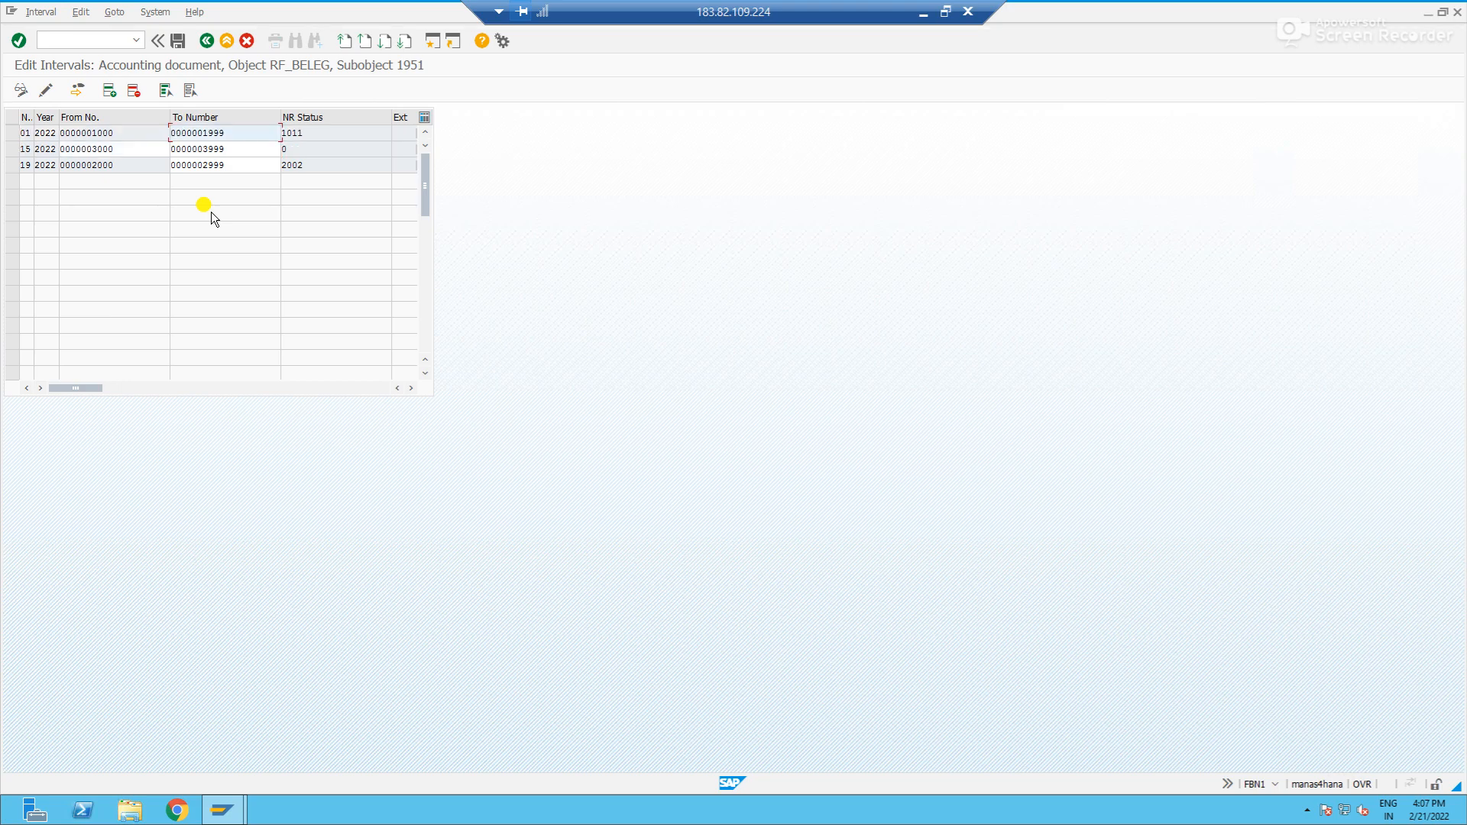
- Save the number range intervals and accept the transport notice
left_click(181, 40)
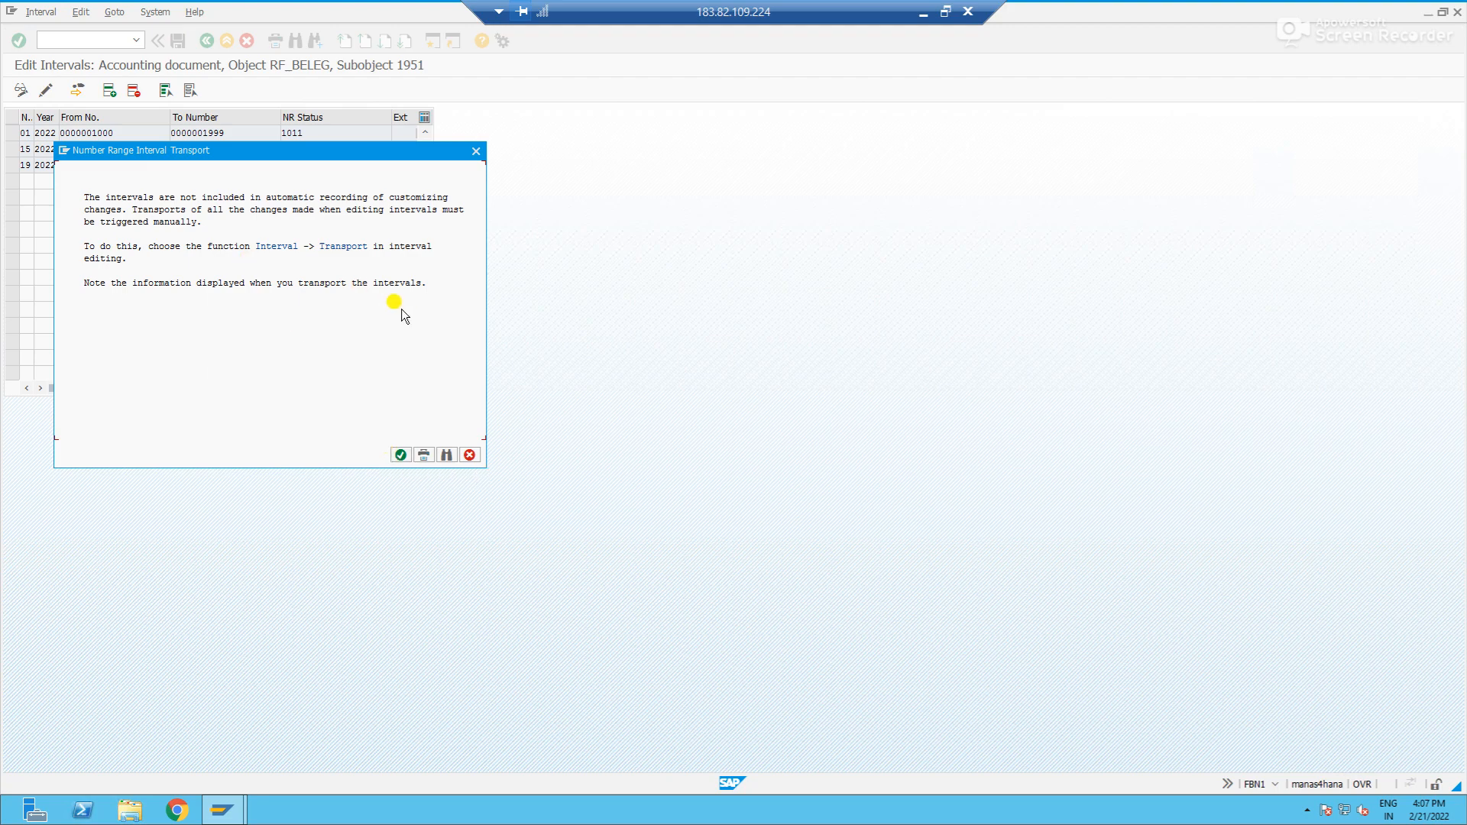
left_click(401, 455)
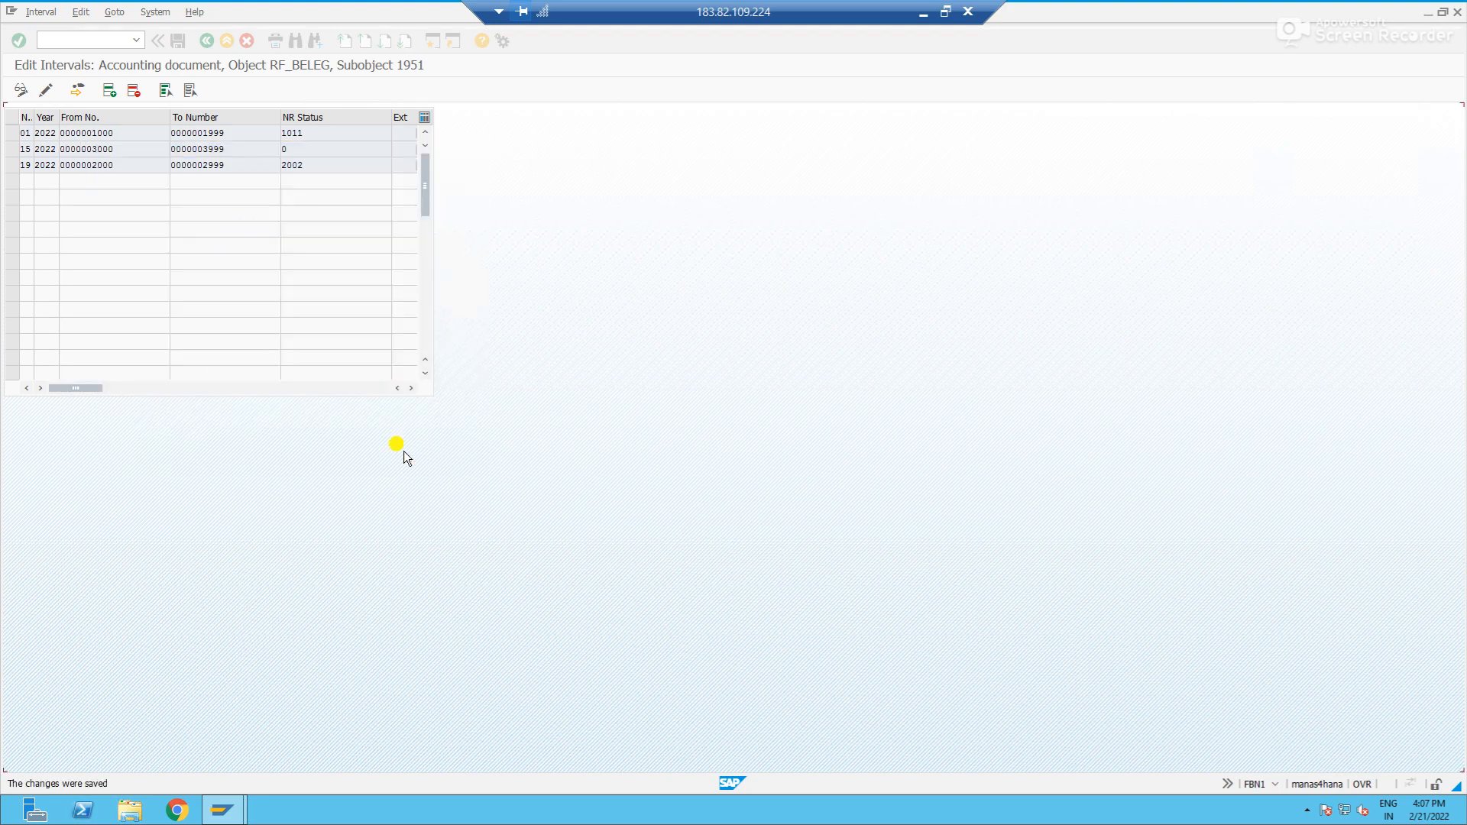
key("alt+Tab")
key("alt+Tab")
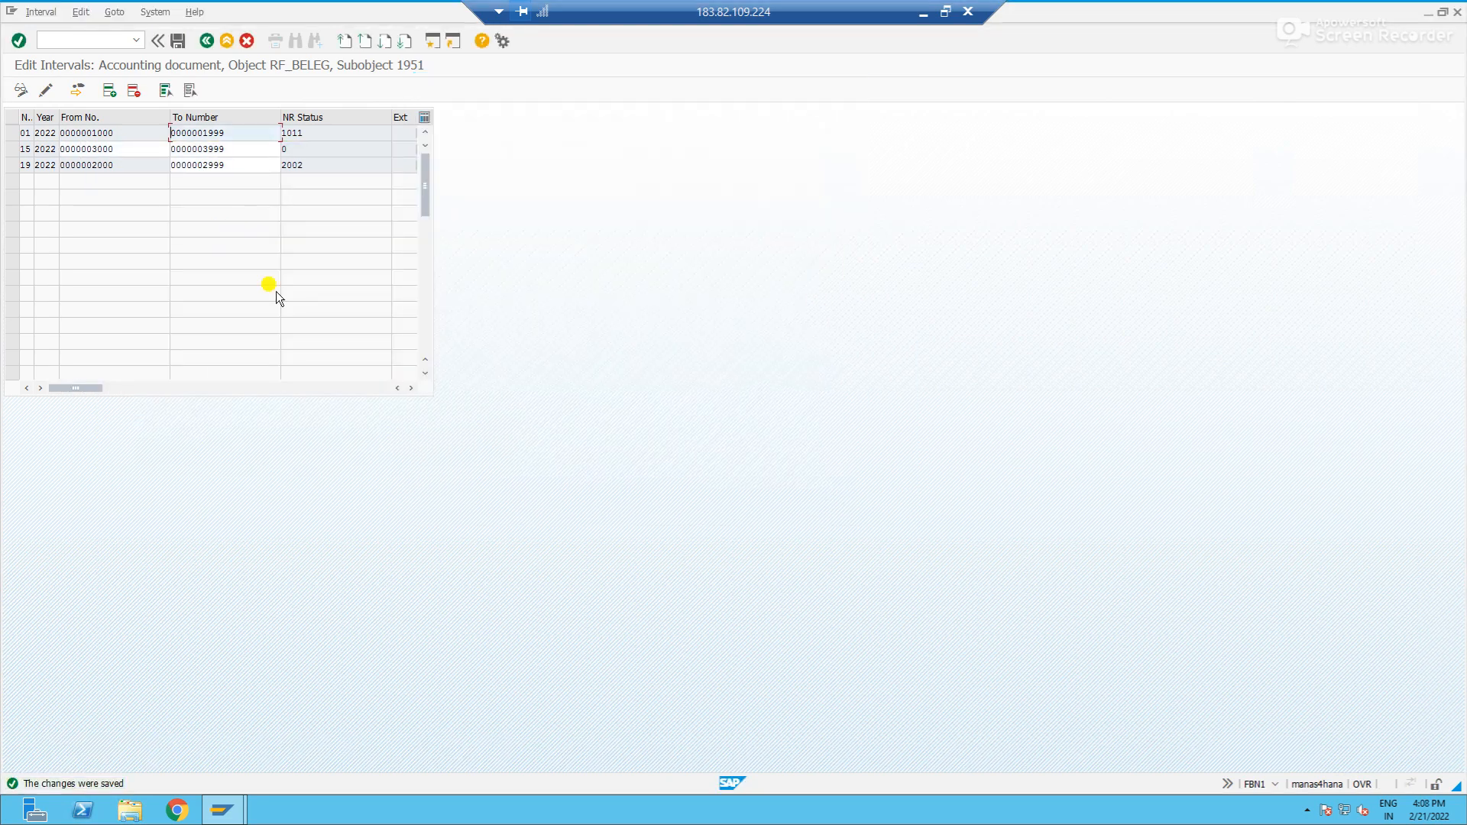
- Open F-53 in a new session and enter document date 21022022 and clearing text "Vendor payment Standard"
key("ctrl+/")
type("/of")
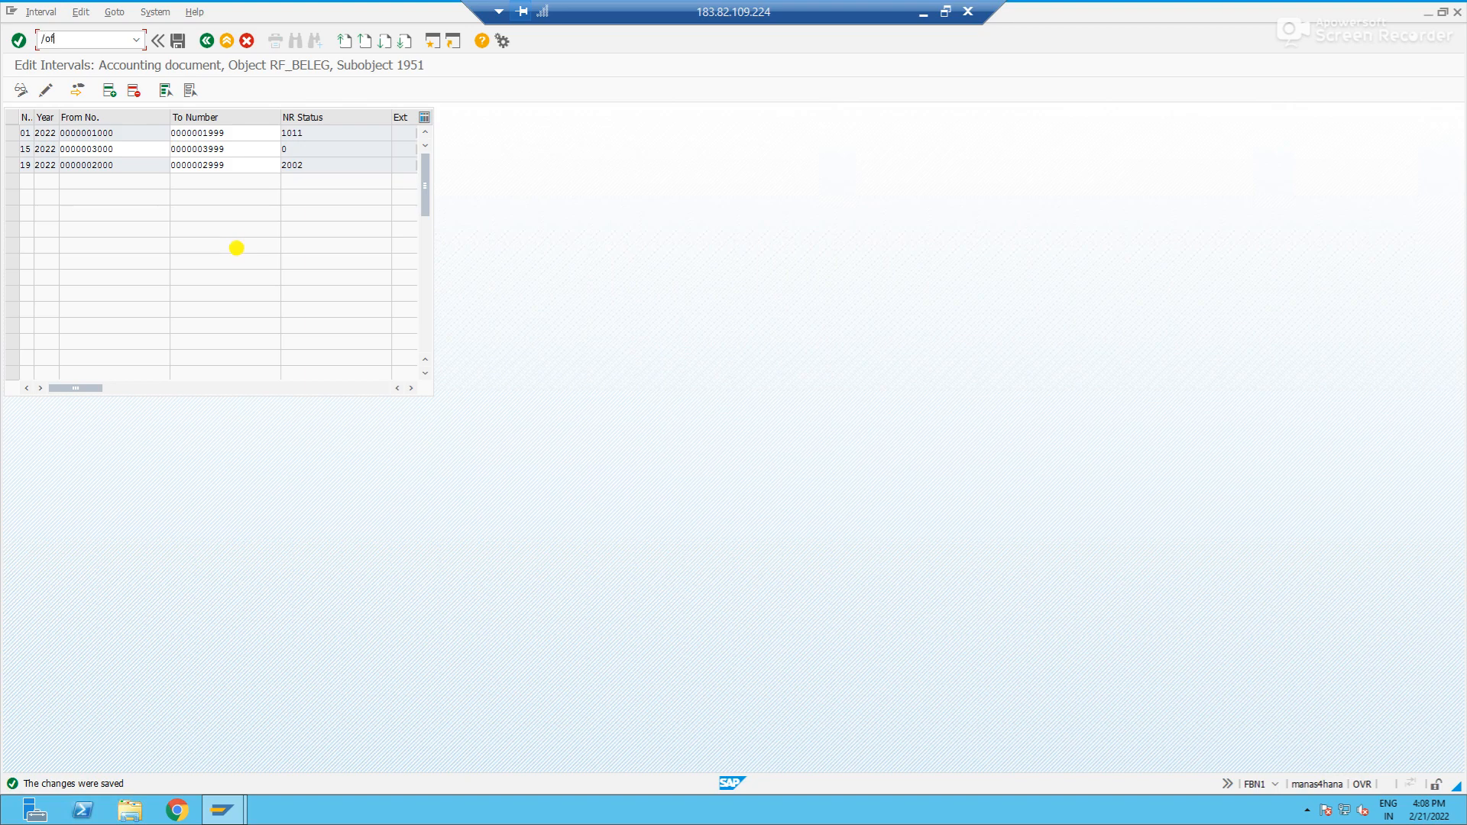
type("-53")
key("Return")
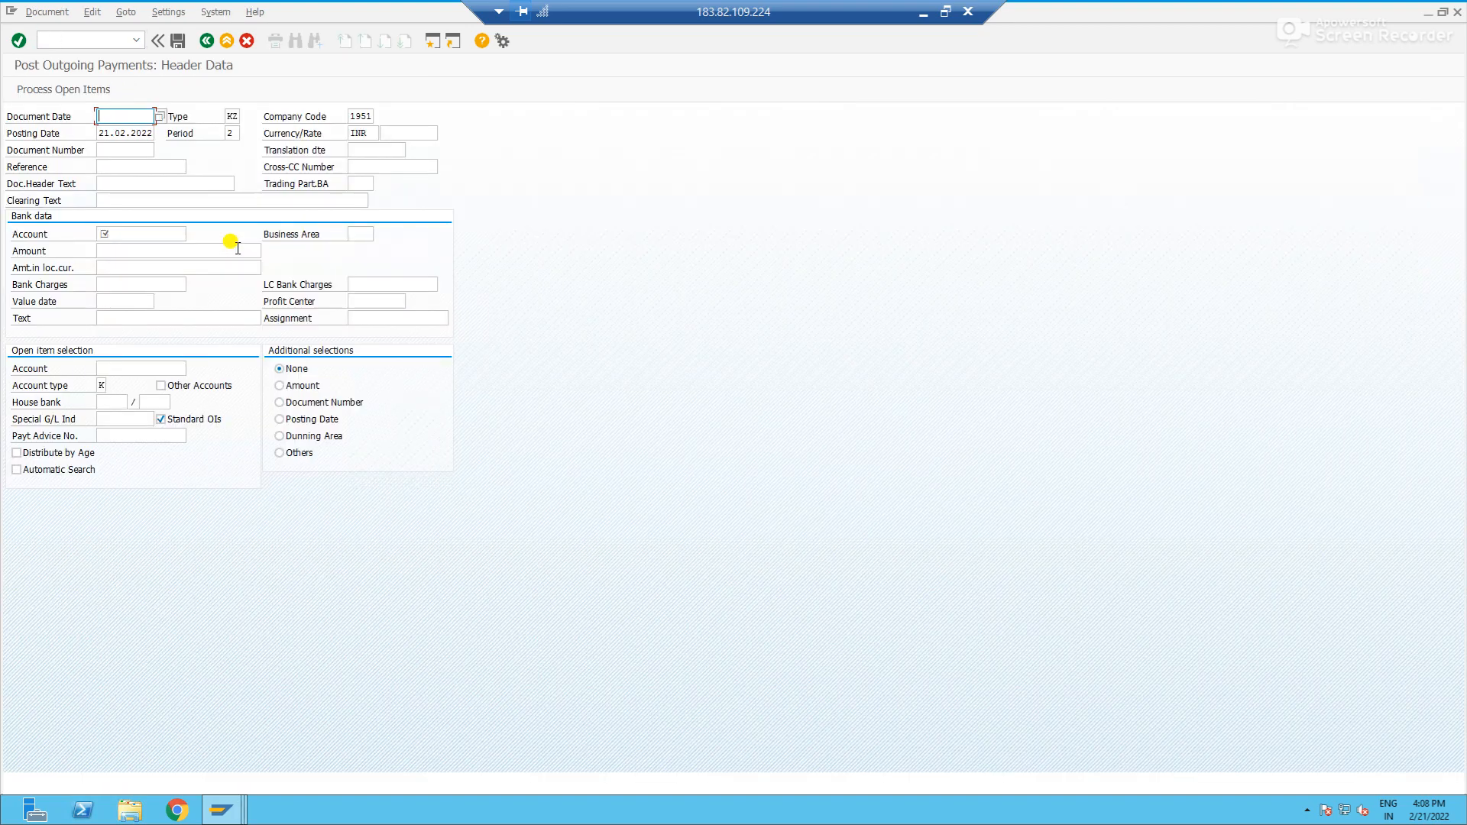
key("Down")
key("Tab")
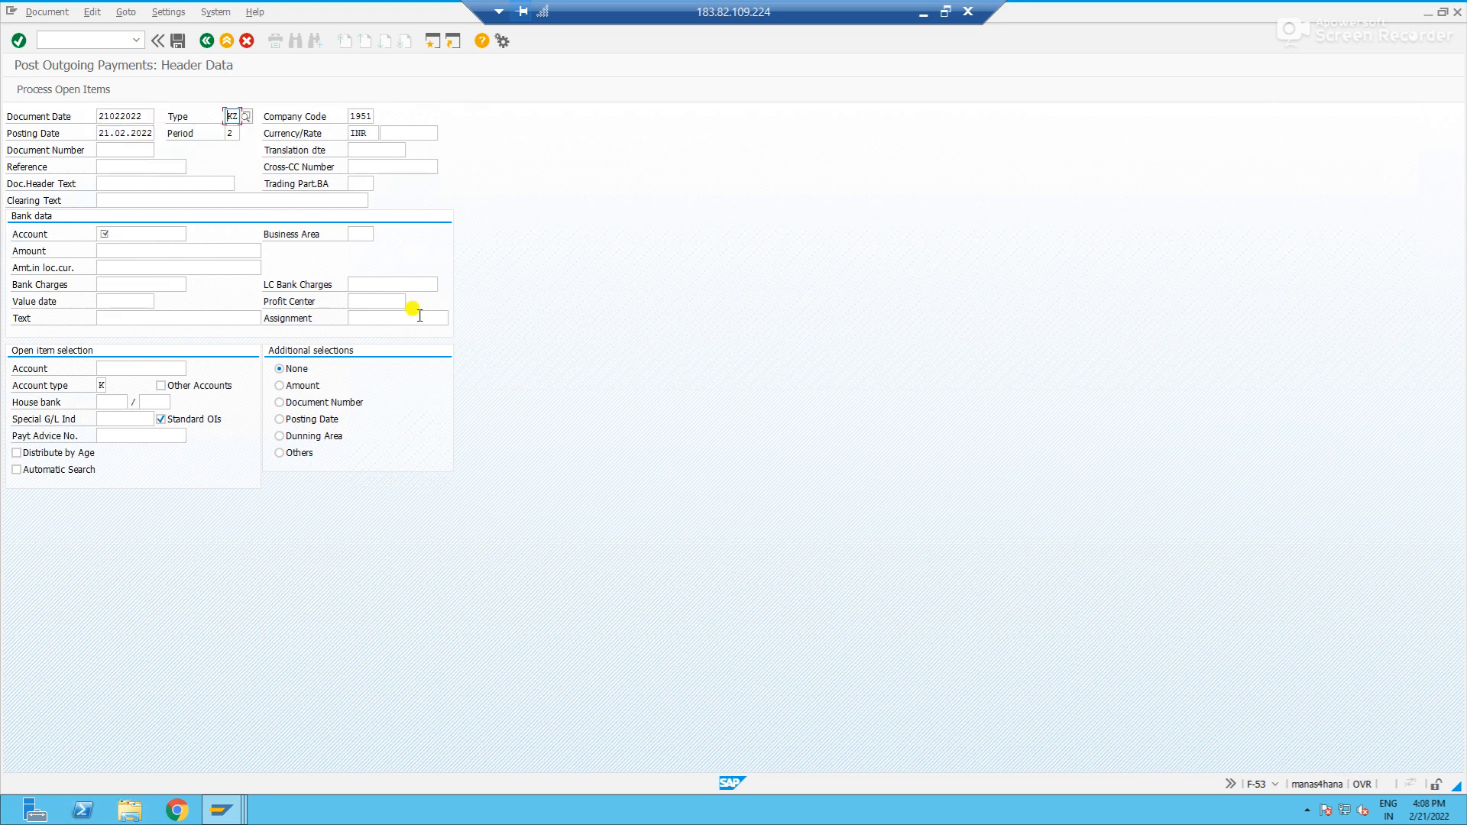
left_click(129, 199)
key("Down")
key("Tab")
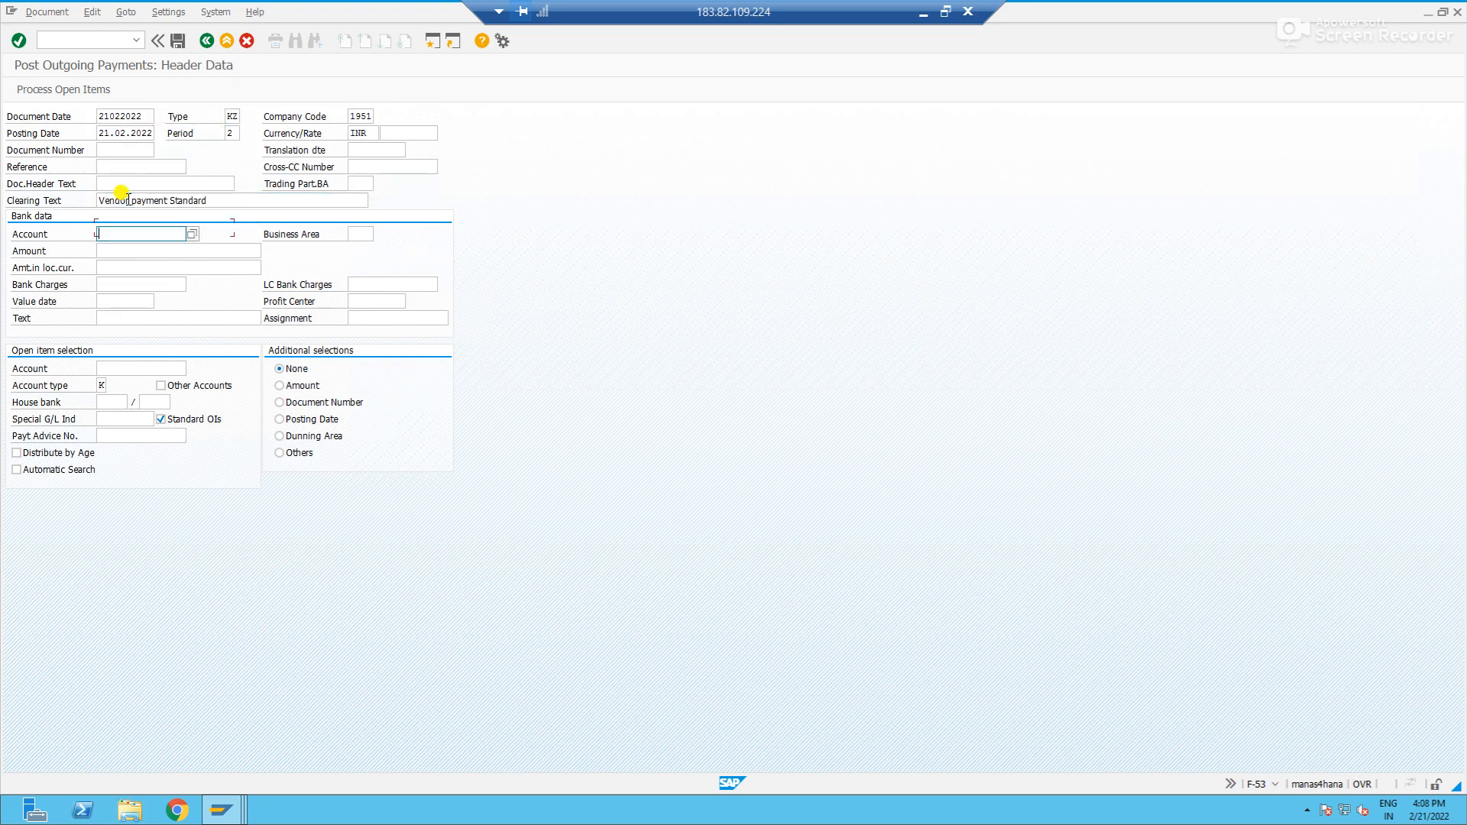
- Fill in the new payment's bank G/L account, amount 100000 and text "Vendor payment standard type"
type("100005")
key("Tab")
type("100000")
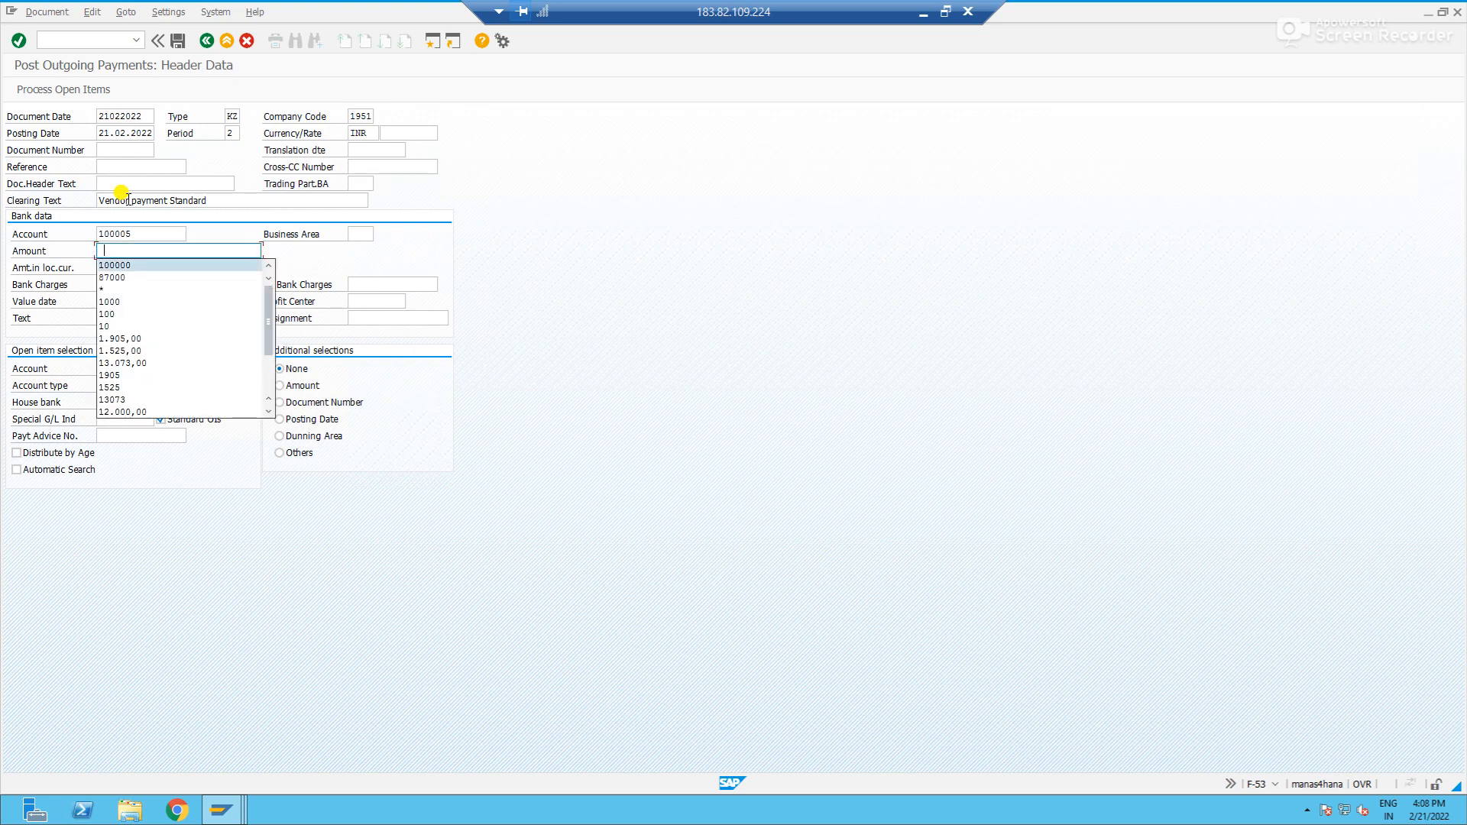
left_click(116, 319)
key("Down")
key("Down")
key("Return")
- Enter the vendor's account under open item selection and confirm the new payment's header data
key("Tab")
key("Tab")
type("300010")
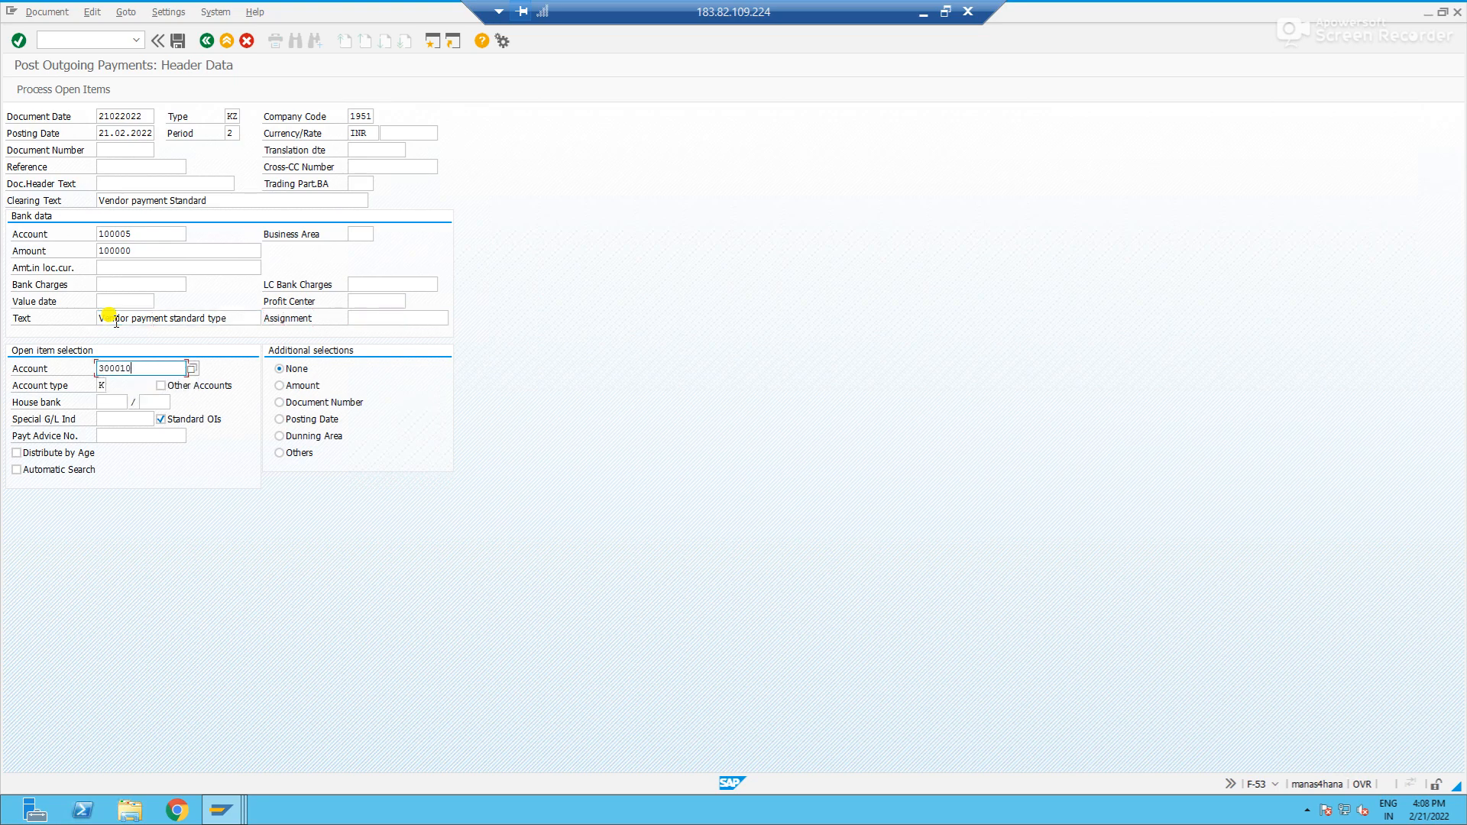
key("Return")
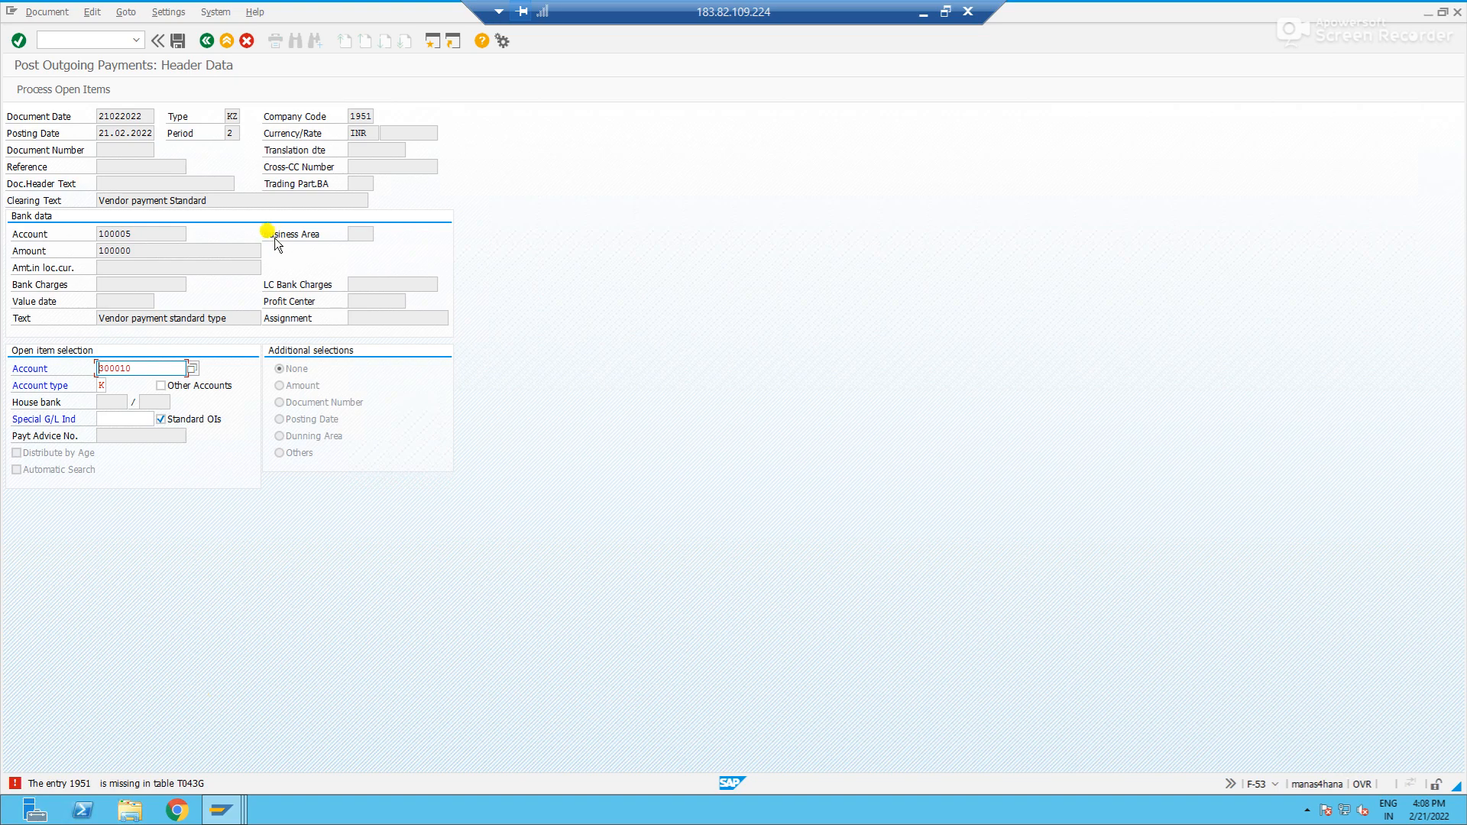
- Read the long text of the error about the company code's table entry and close it
left_click(146, 787)
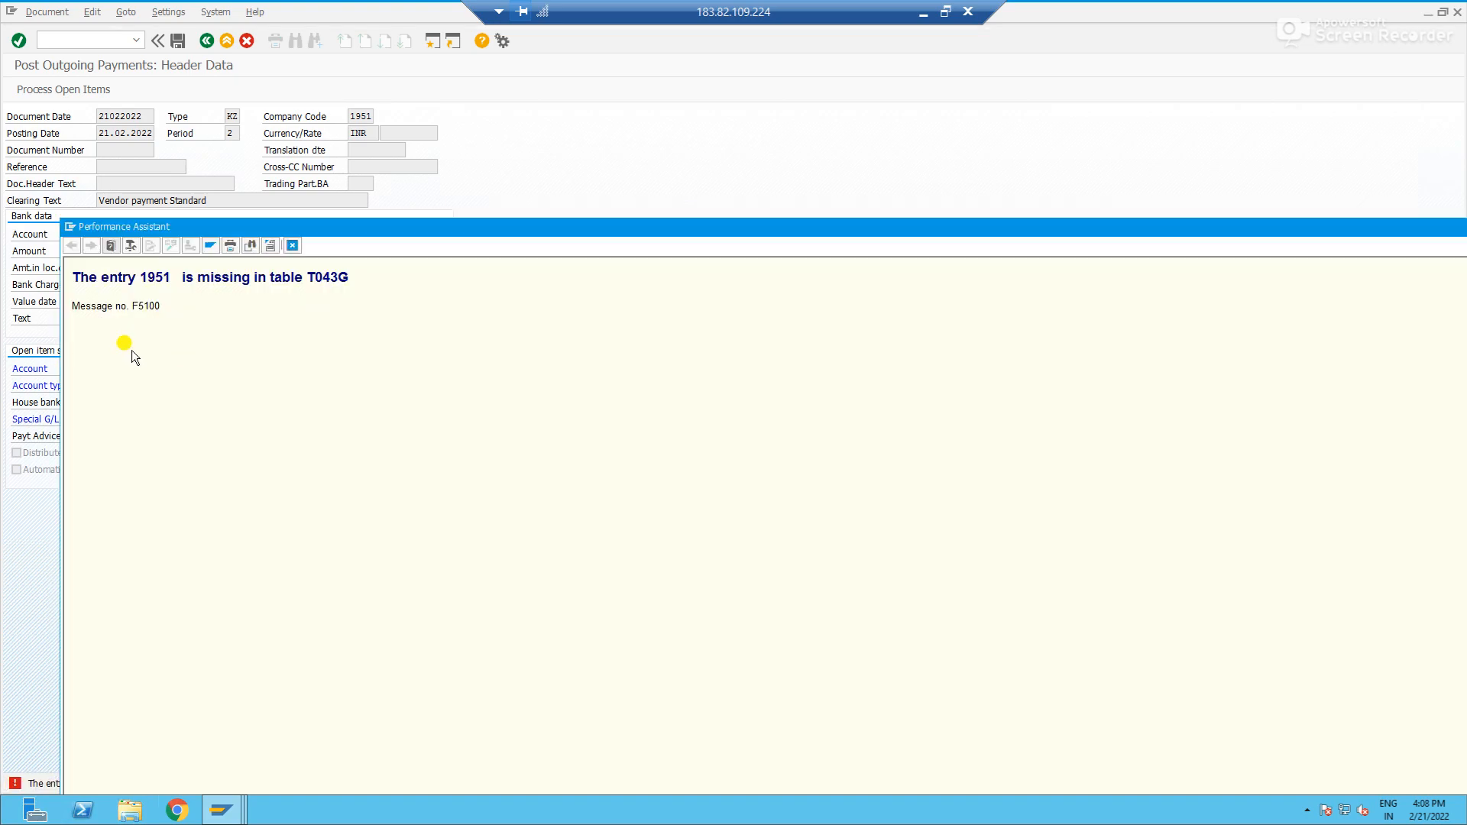
left_click(292, 251)
- Open transaction OBA3 for customer/vendor tolerances in a new session
left_click(70, 43)
type("/ooba")
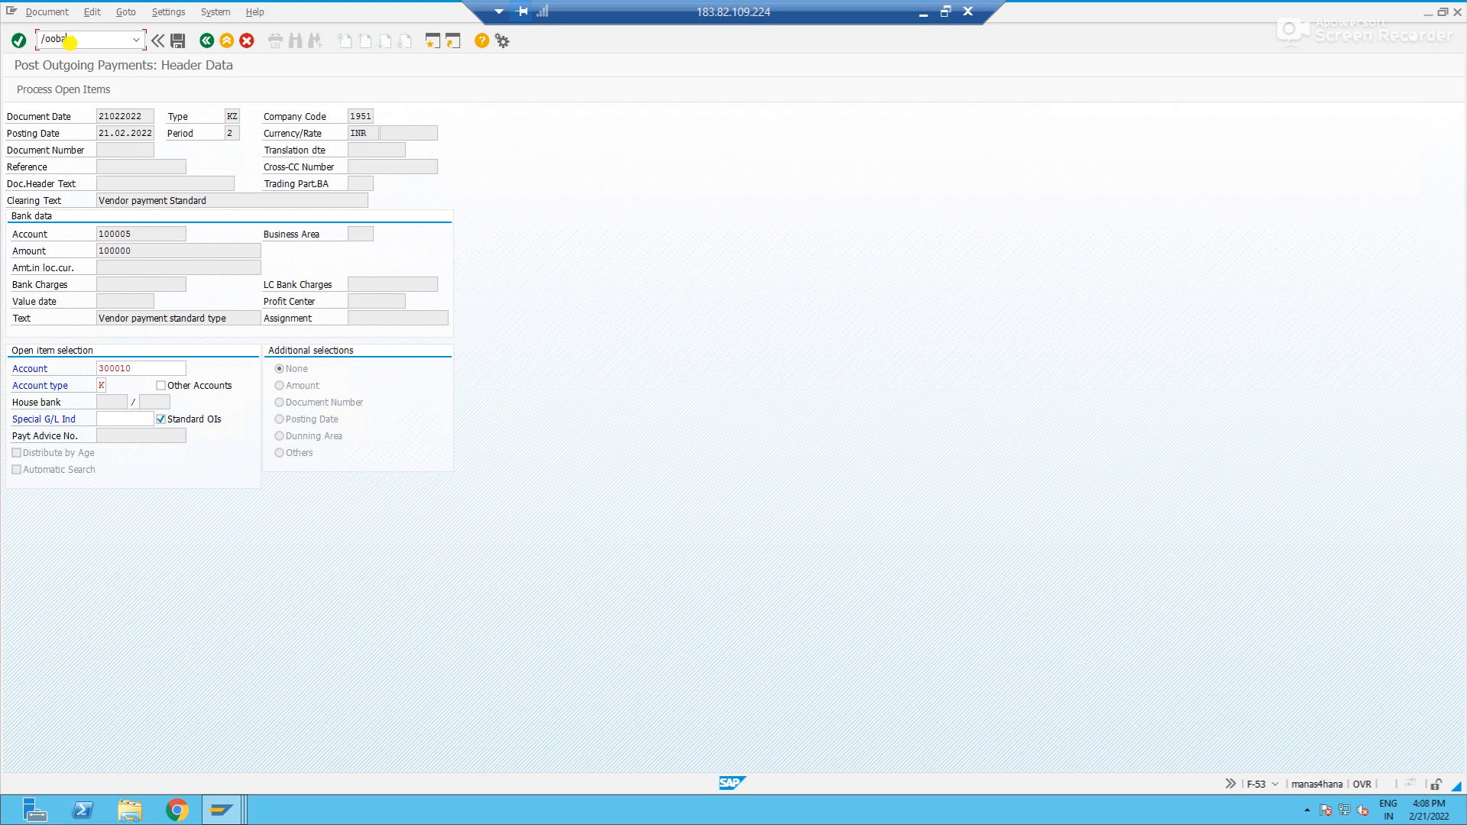
type("7")
key("Return")
- Switch back to the F-53 payment session and confirm the header data again
key("alt+Tab")
key("alt+Tab")
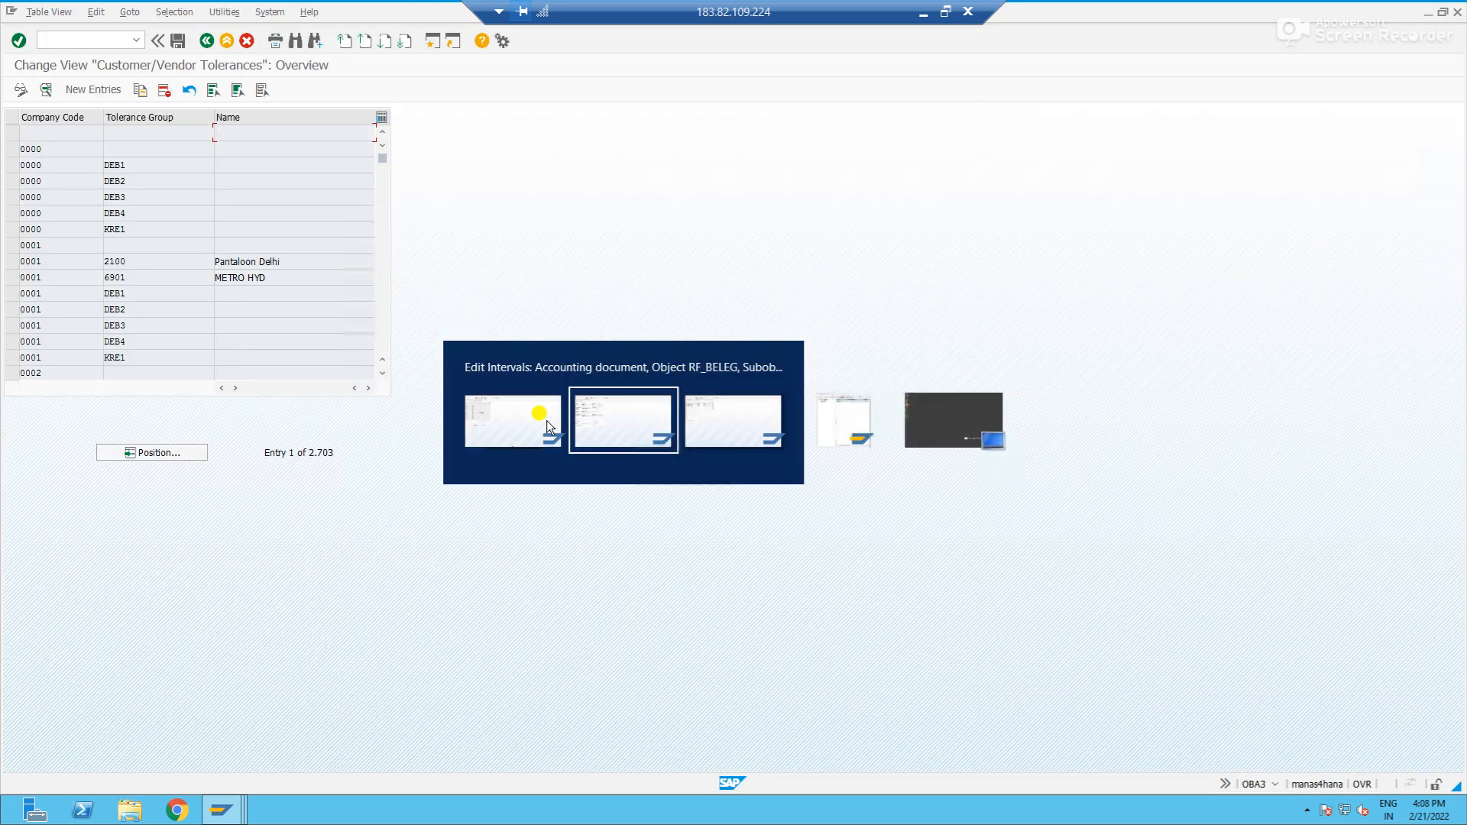
key("alt+d")
key("alt+Tab")
key("alt+Tab")
key("Return")
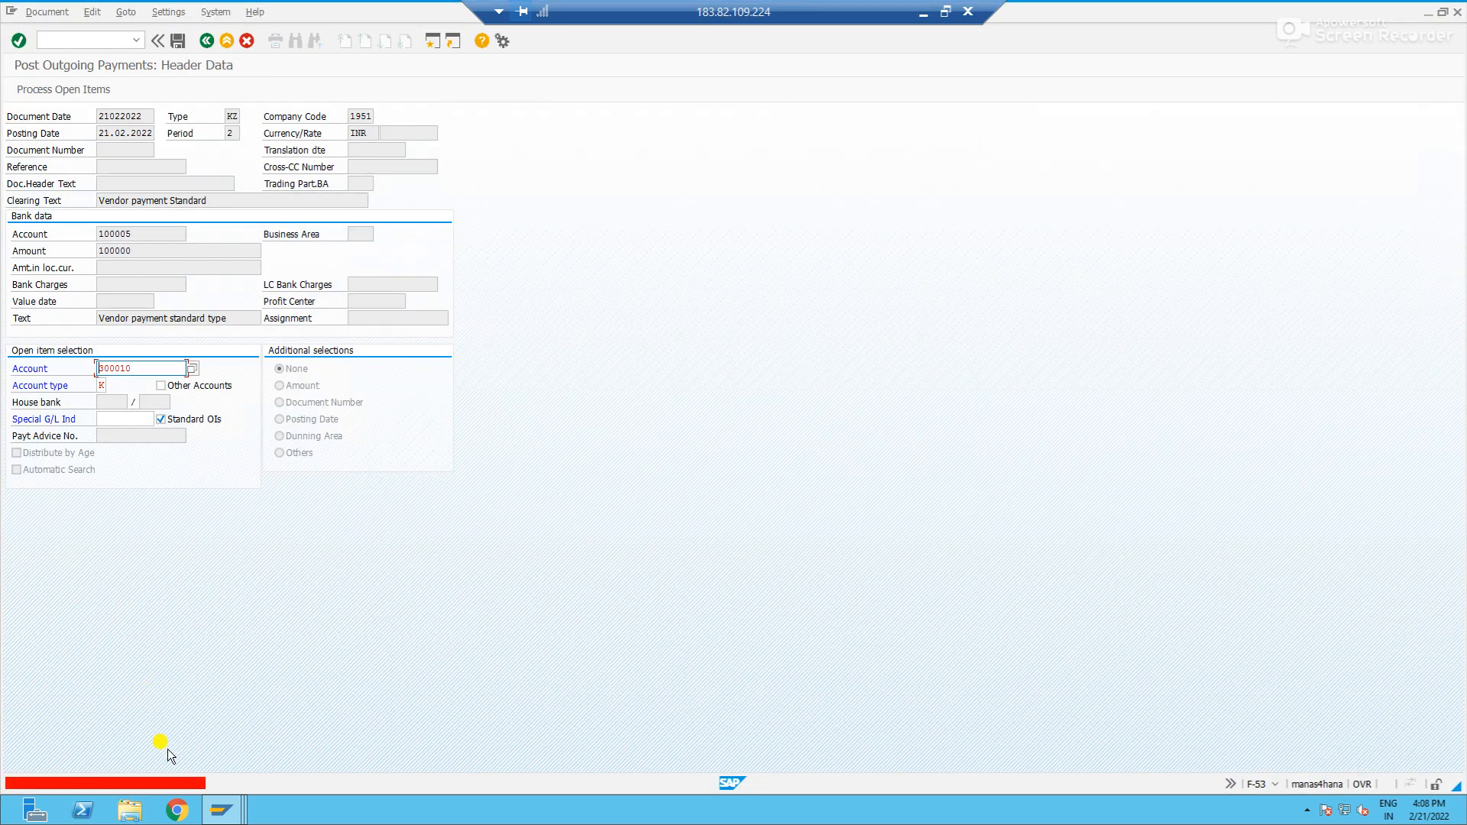
- Copy the long text of the missing table entry error into a new Notepad document and close the long text
left_click(162, 784)
left_click_drag(180, 305, 62, 272)
key("ctrl+c")
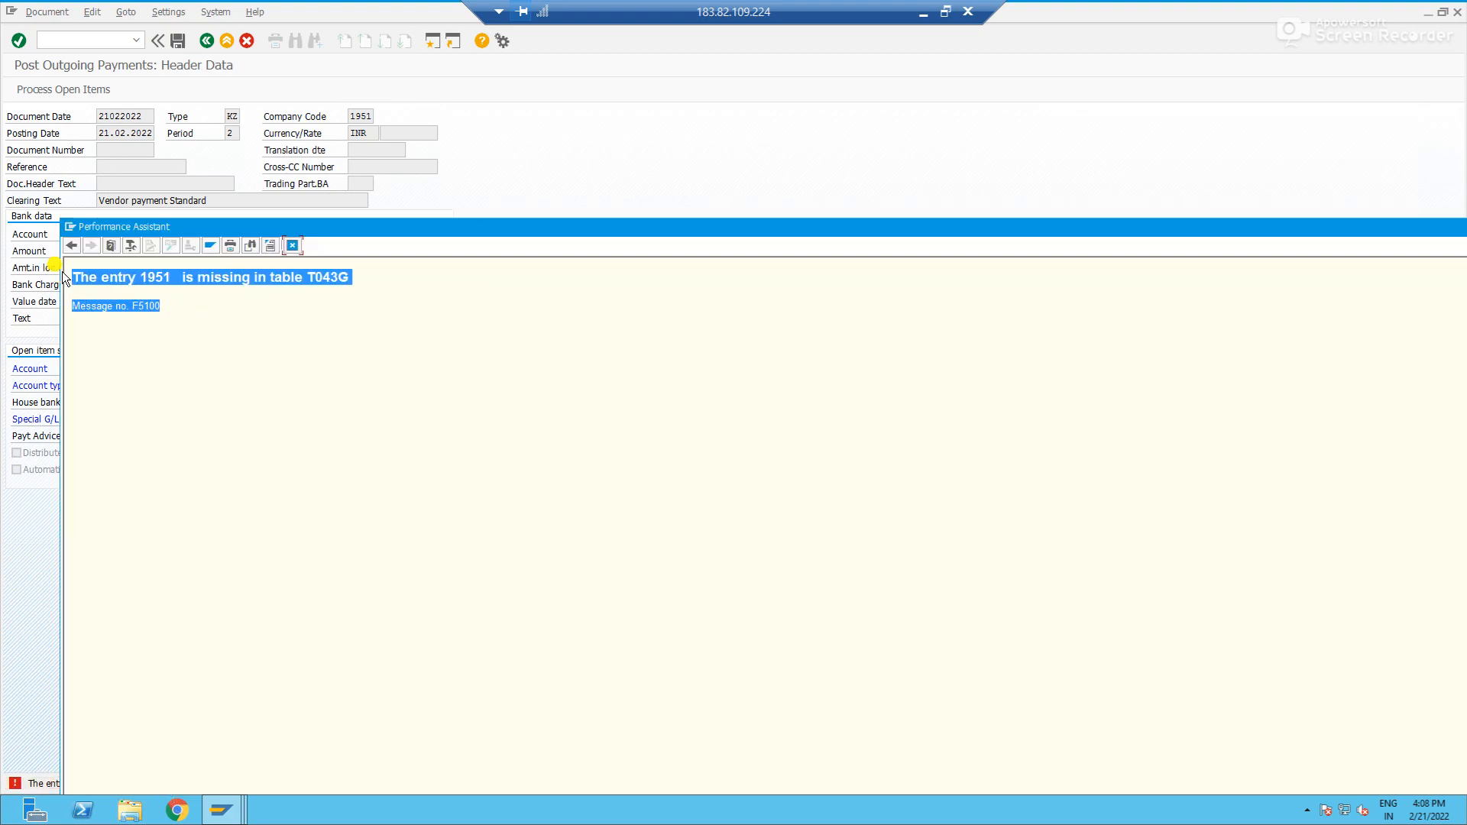
key("super")
type("note")
left_click(163, 125)
key("ctrl+v")
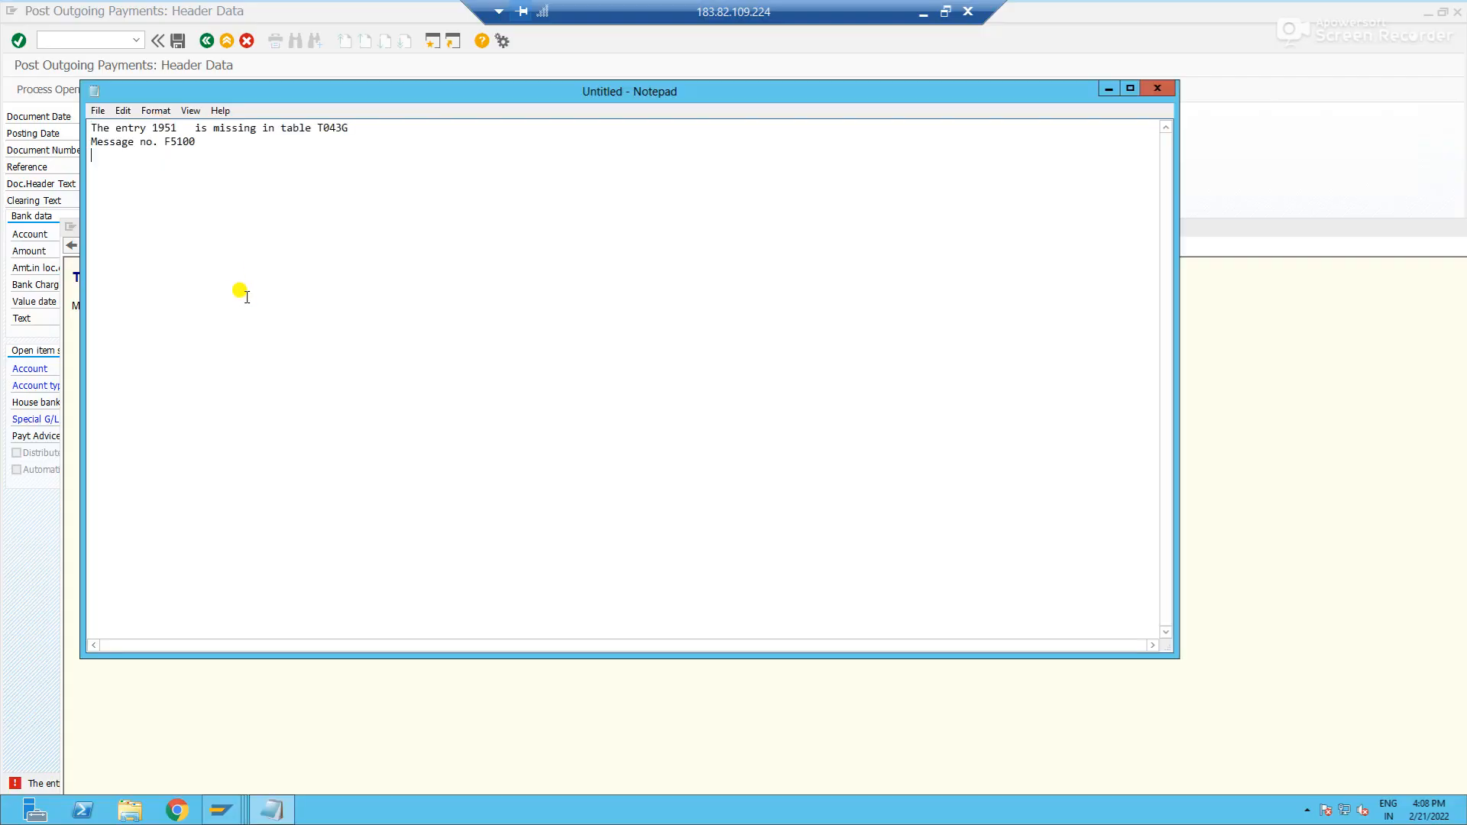
left_click(1300, 327)
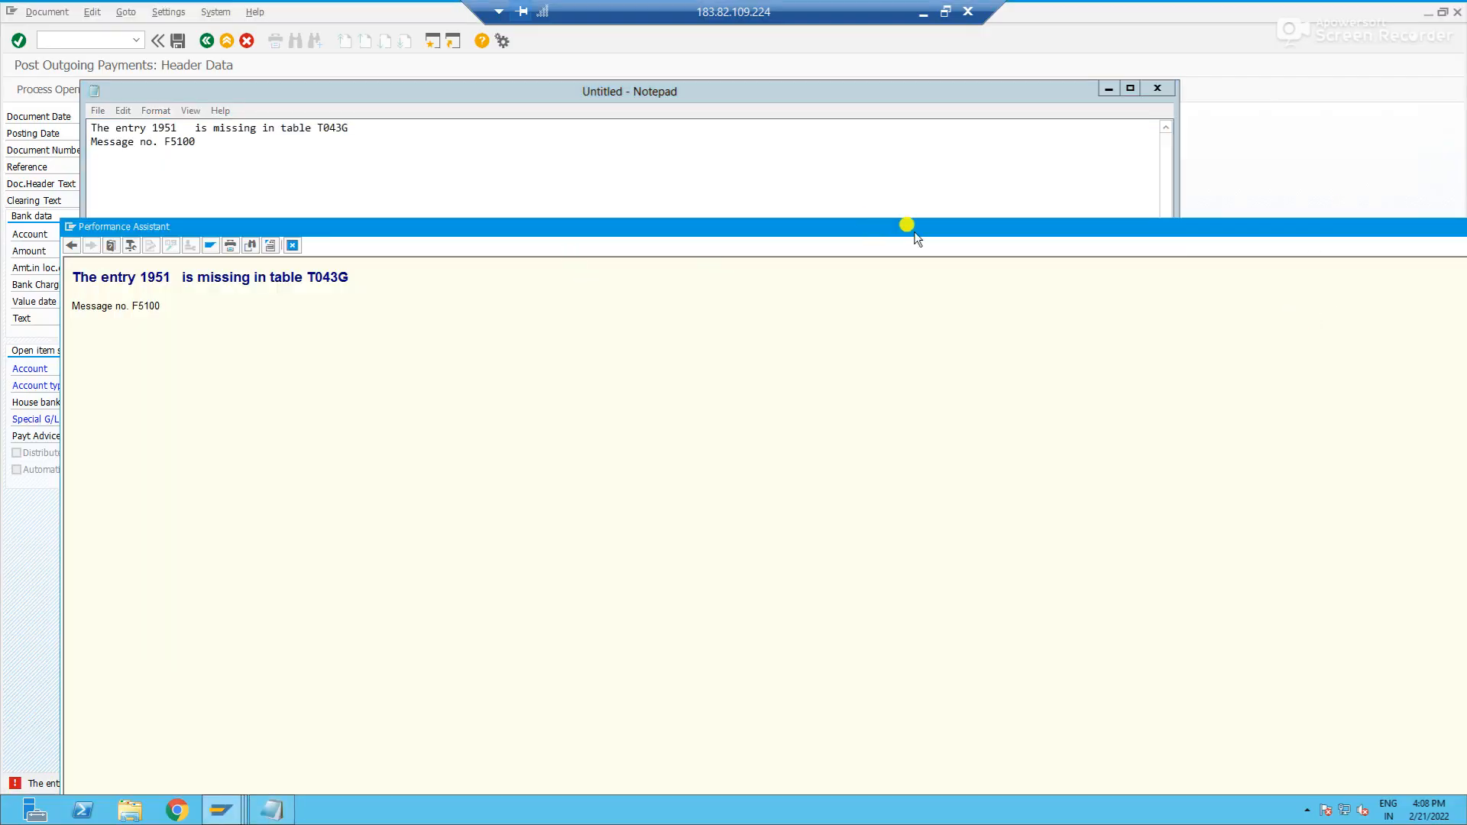
left_click(291, 246)
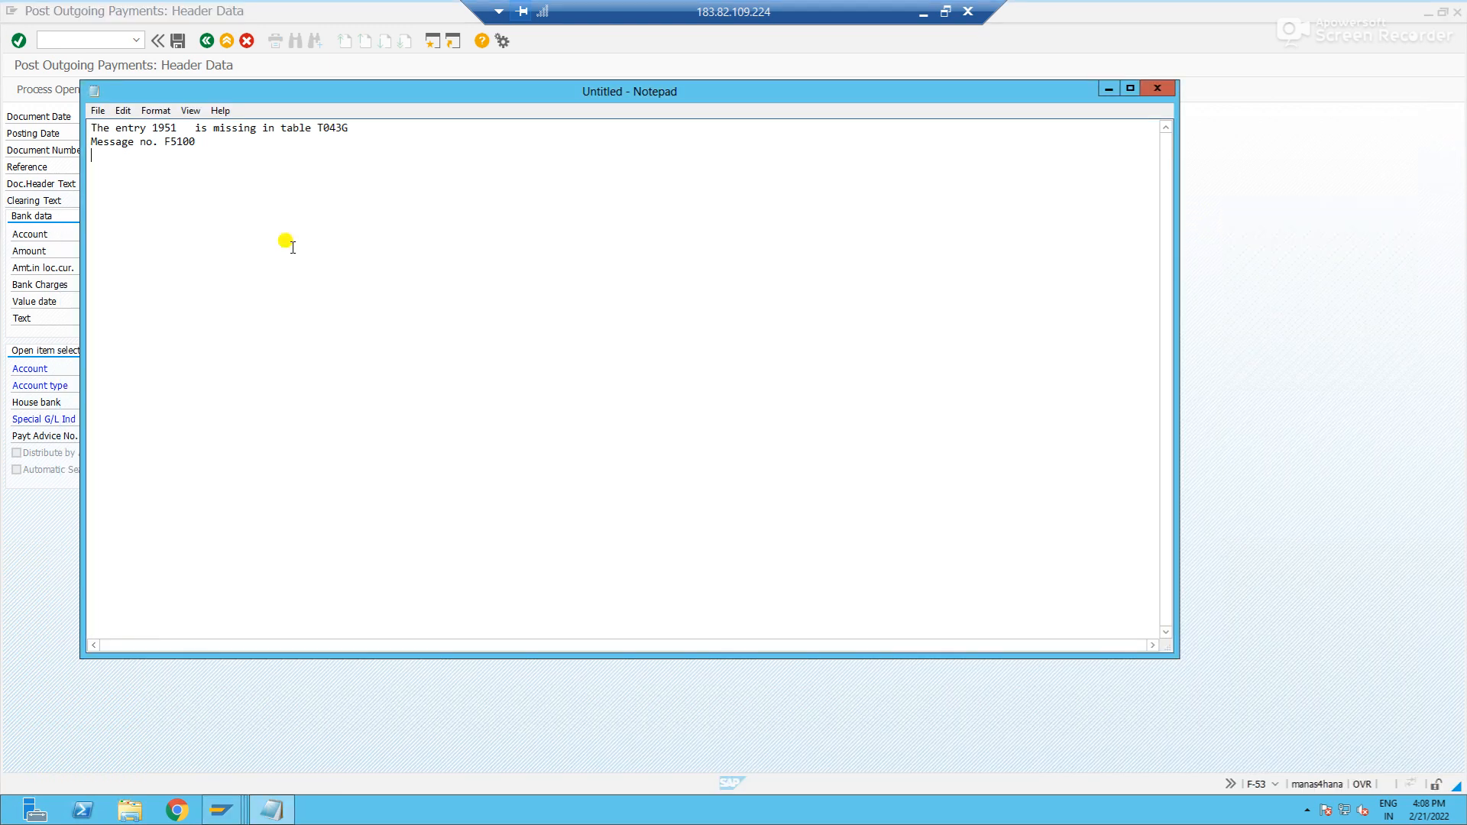
left_click(26, 535)
- Switch to the customer/vendor tolerances session and create a new entry for company code 1951
key("alt+Tab")
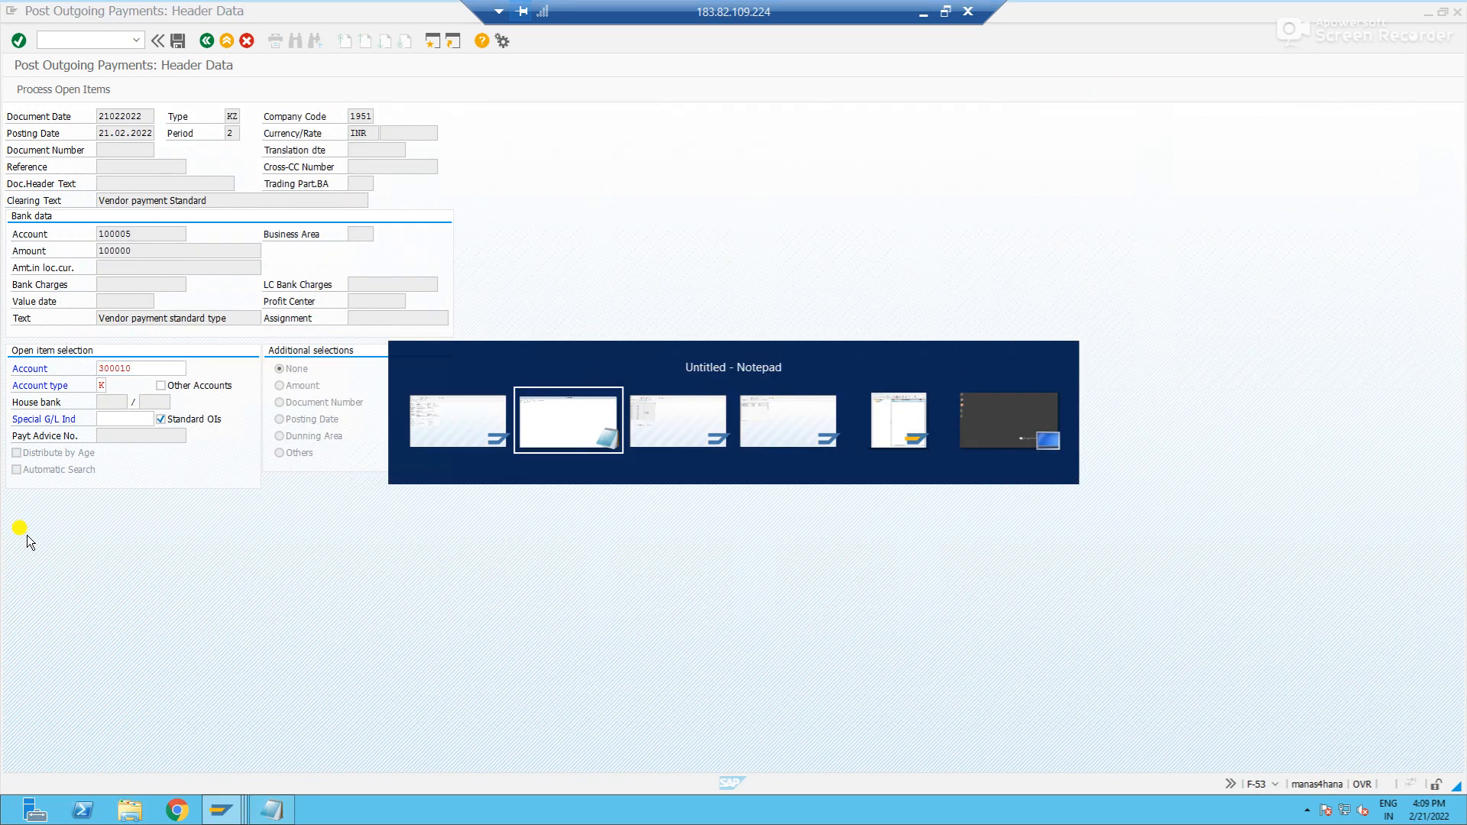
key("alt+Tab")
key("Tab")
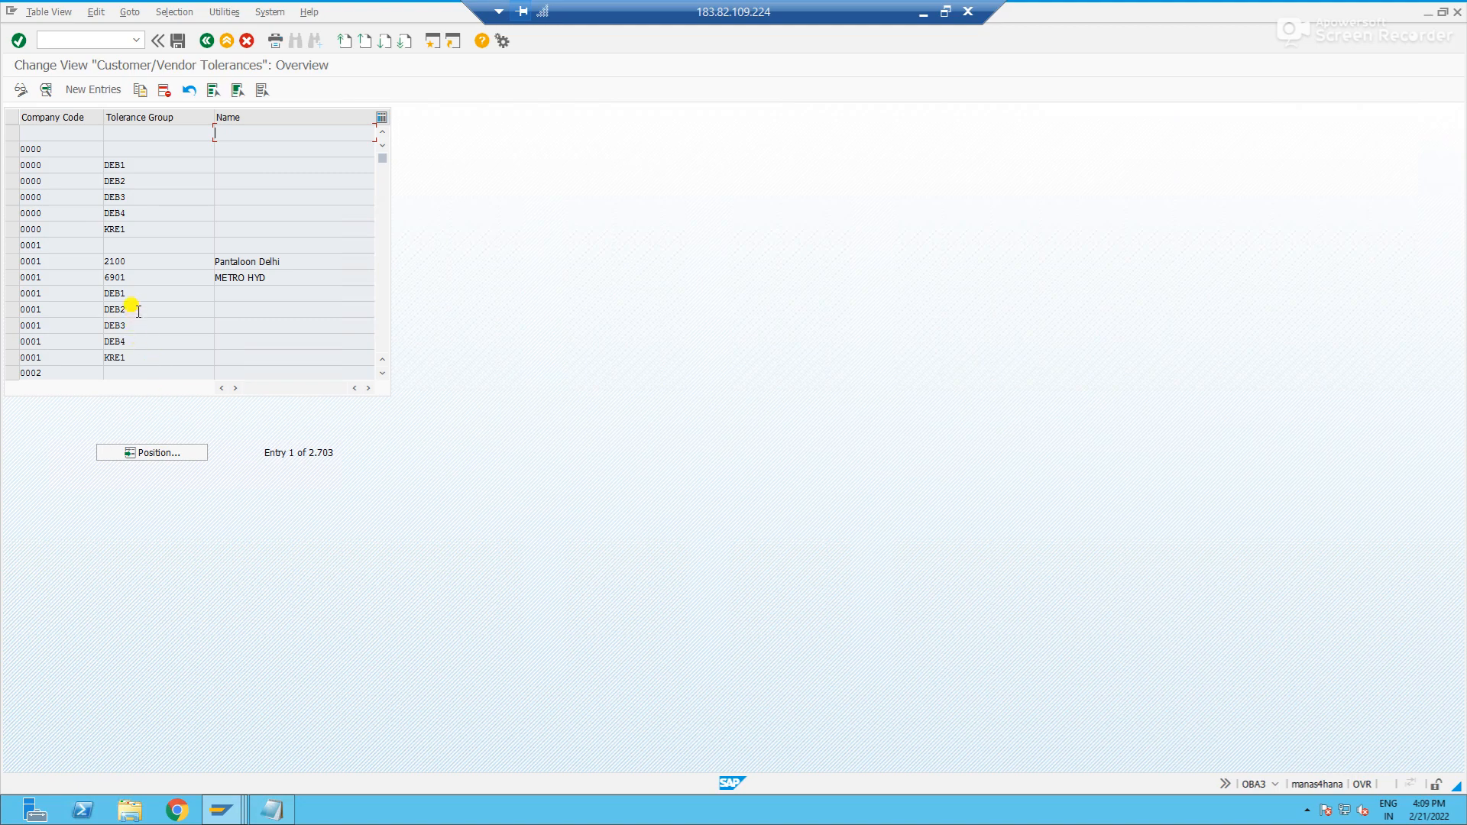
left_click(77, 89)
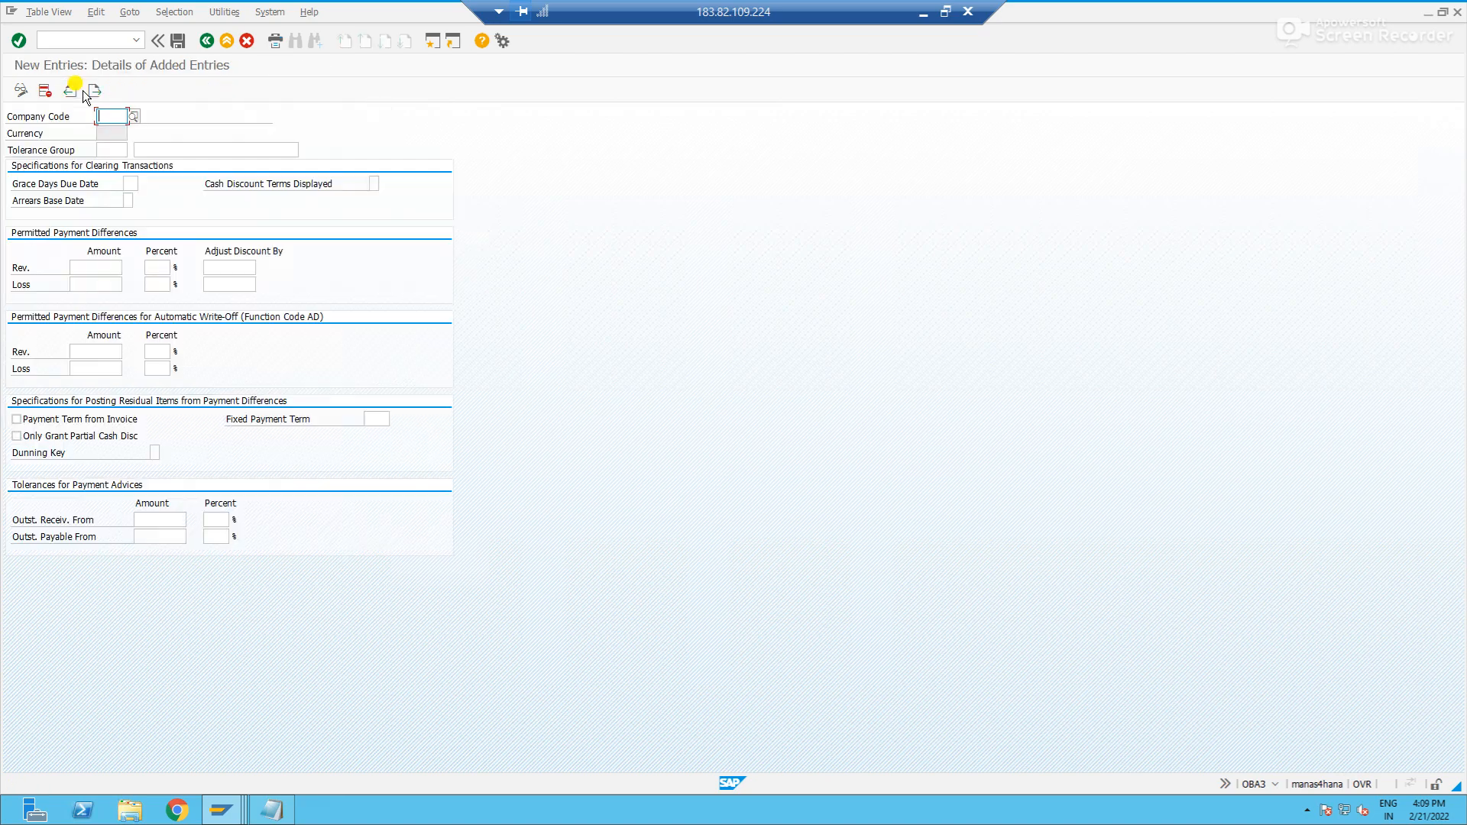
type("1951")
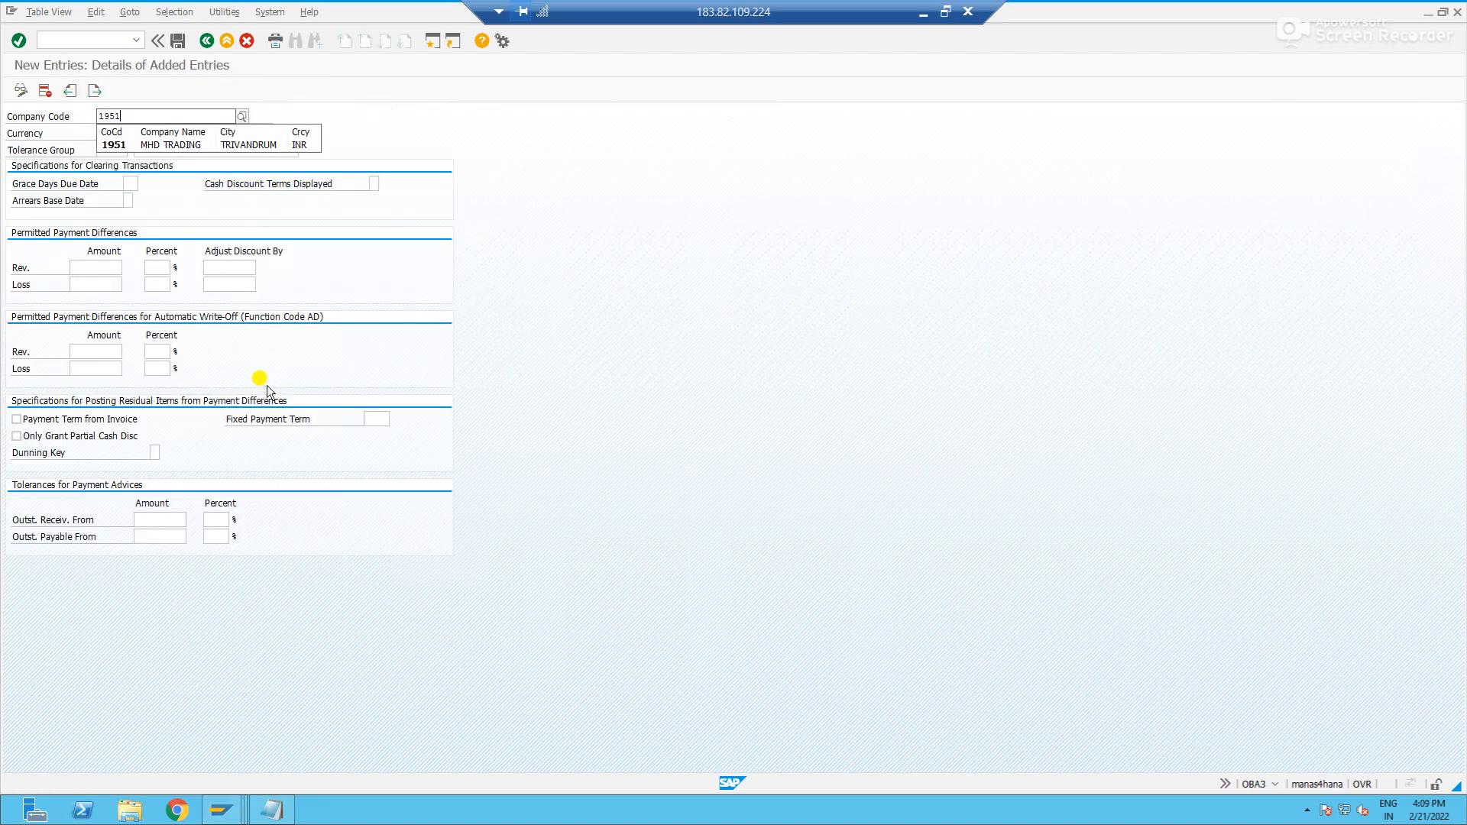
key("Return")
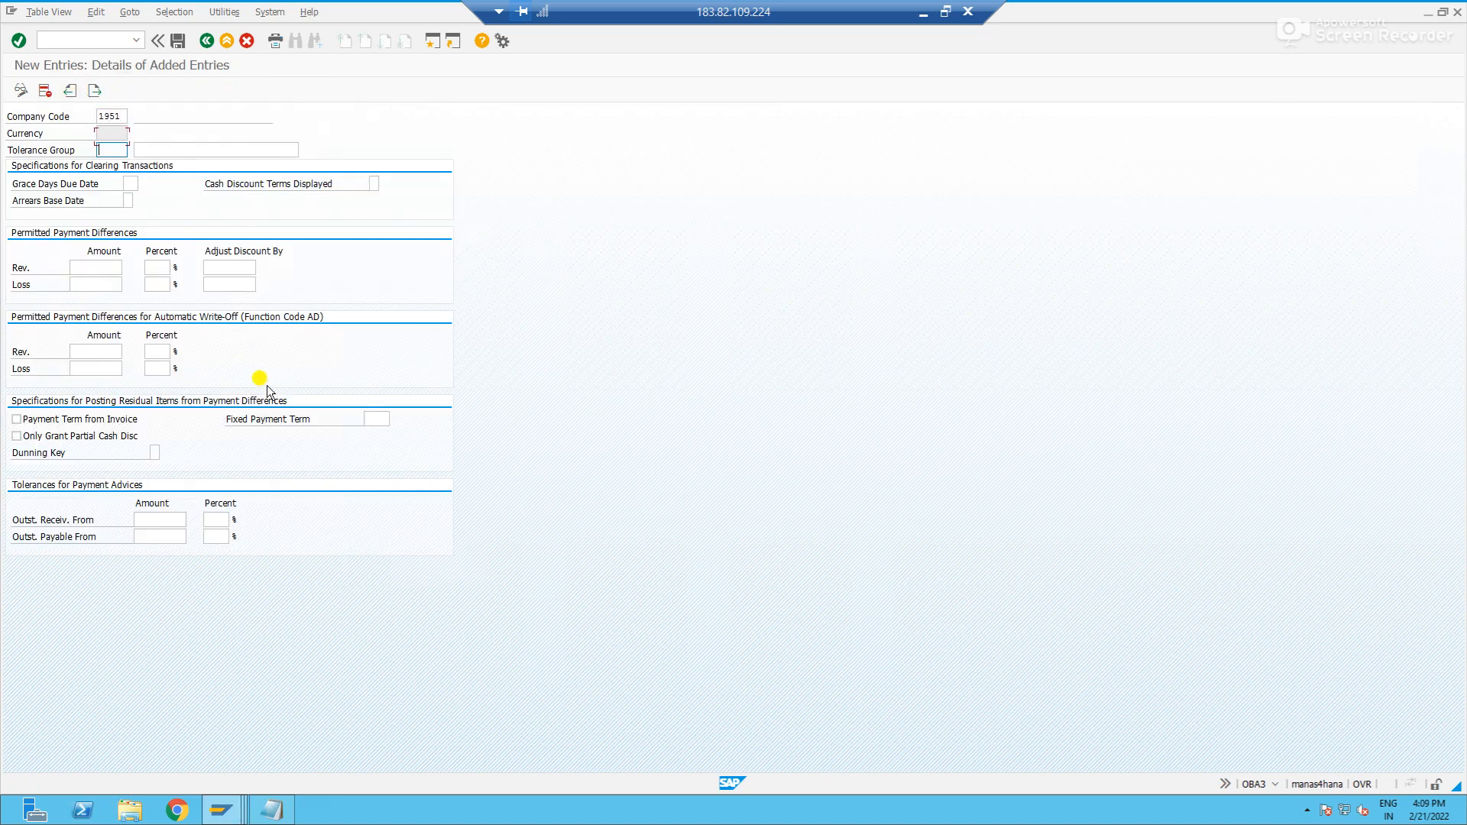
- Leave the tolerance group key blank and enter "Vendor/Customer tole grup" as its description
type("VENDO")
key("BackSpace")
key("BackSpace")
key("BackSpace")
key("BackSpace")
type("endor")
type("ustomer tole grup")
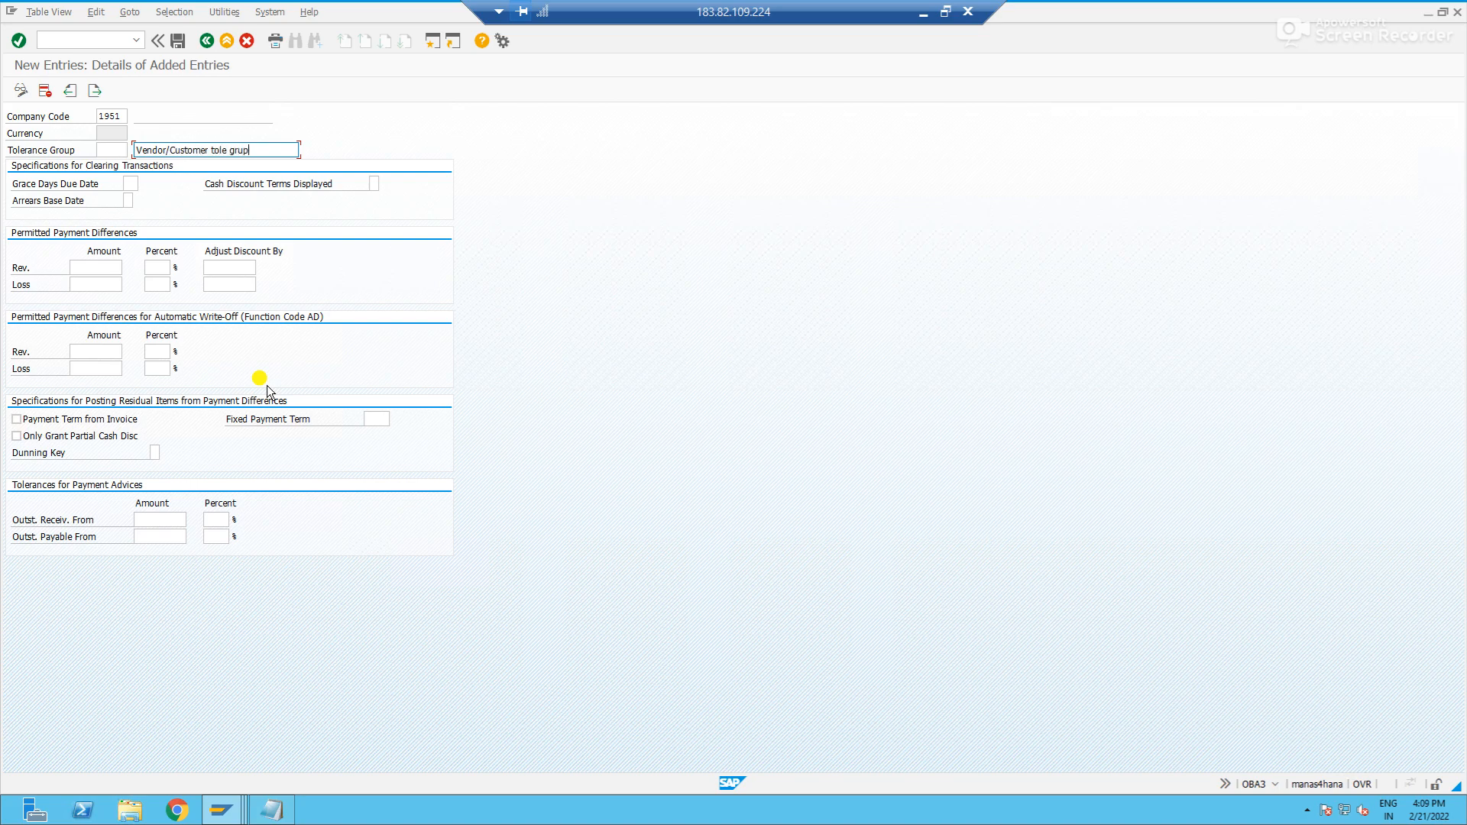
key("Tab")
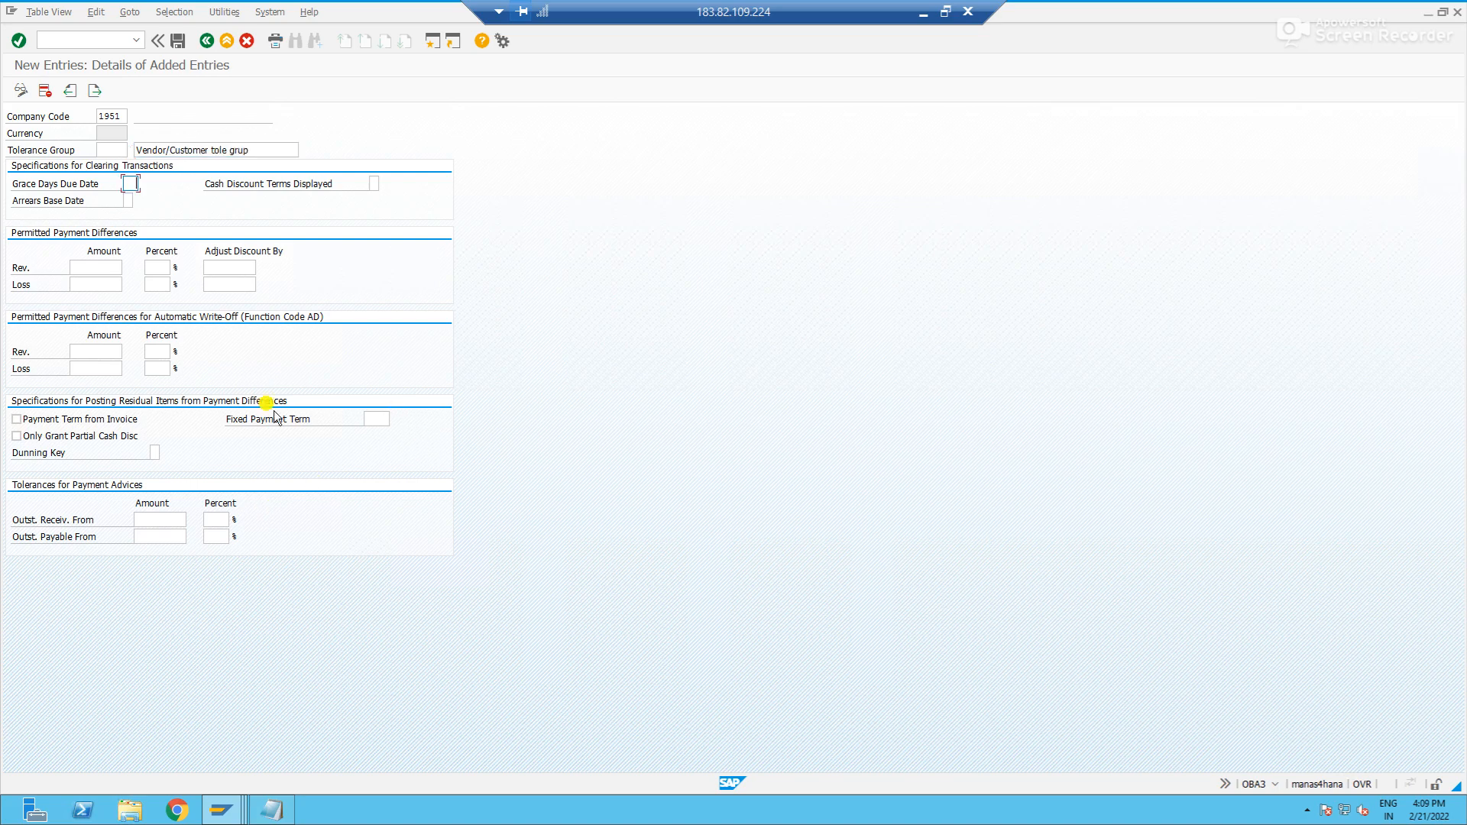
- Set the permitted payment differences for revenue and loss to amount 100, 2 percent and discount adjustment 100
left_click(92, 267)
type("10")
key("Tab")
double_click(91, 267)
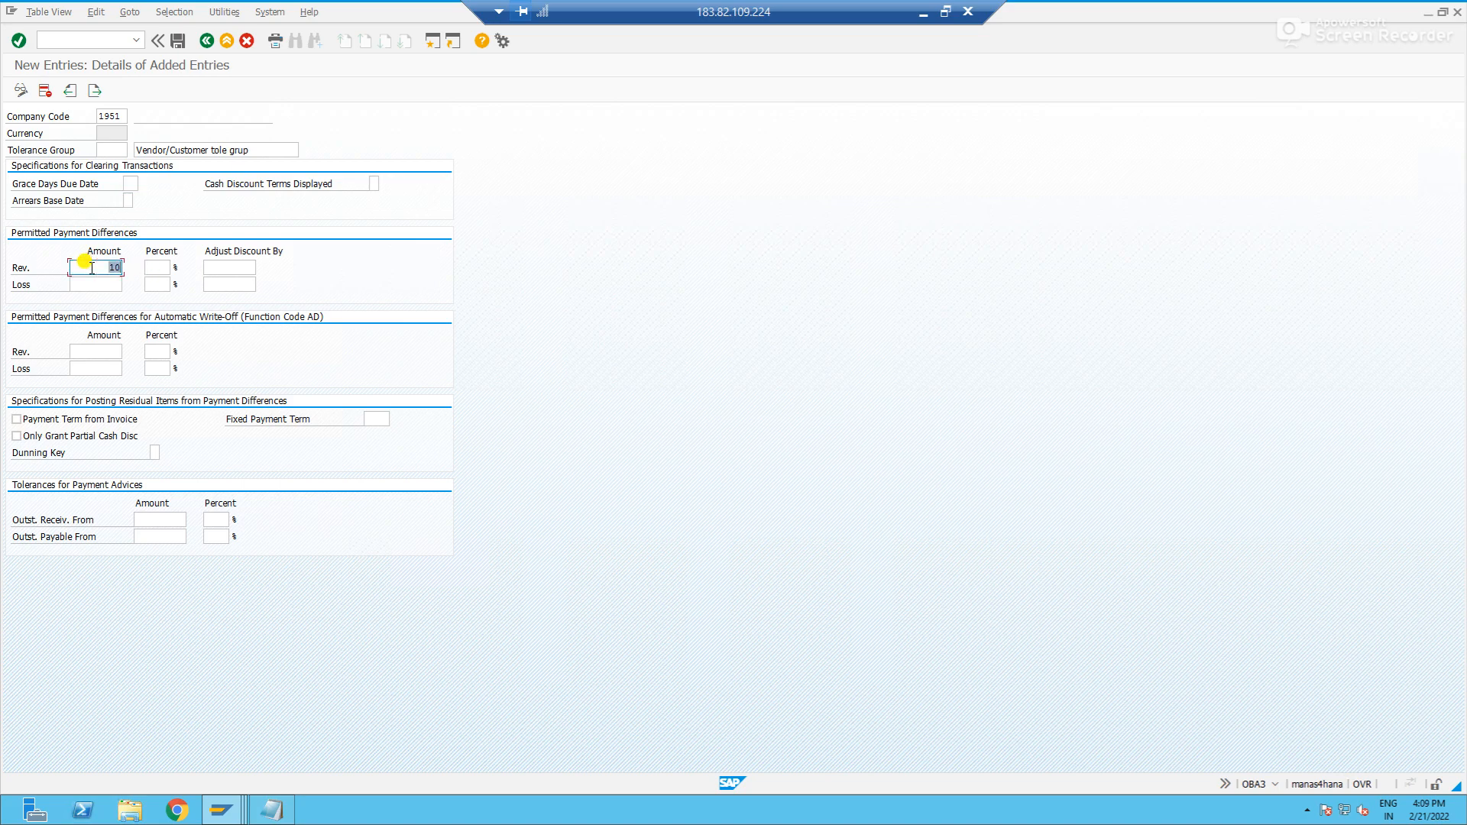
type("100")
key("Tab")
key("Tab")
type("100")
key("Tab")
type("100")
- Set the automatic write-off differences for revenue and loss to amount 100 and 2 percent
key("Tab")
key("Tab")
type("1")
left_click(95, 351)
key("Tab")
key("Tab")
type("100")
key("Tab")
type("2")
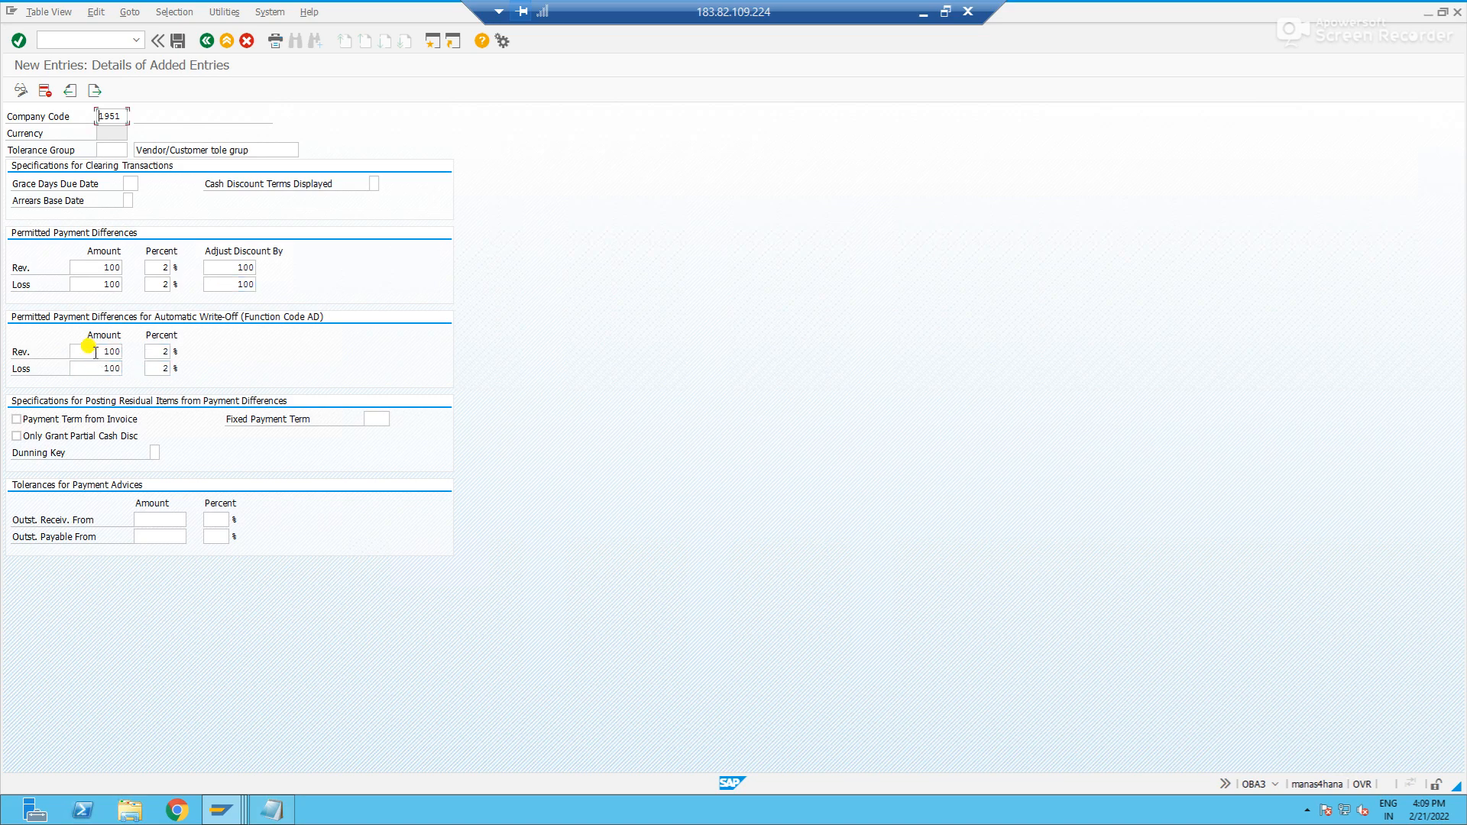
- Save the new tolerance entry and accept the proposed customizing request
key("Return")
left_click(177, 41)
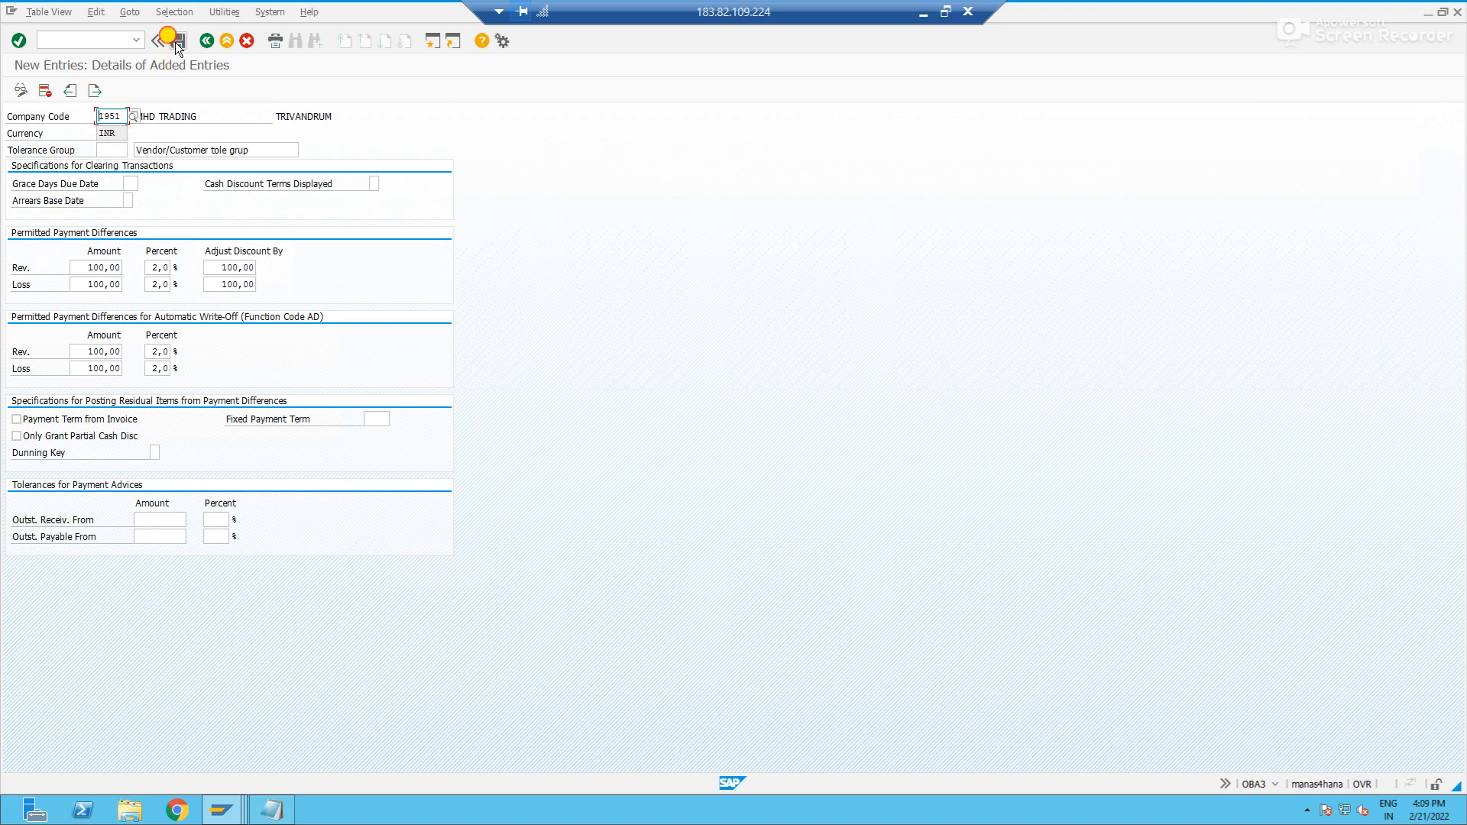
left_click(183, 253)
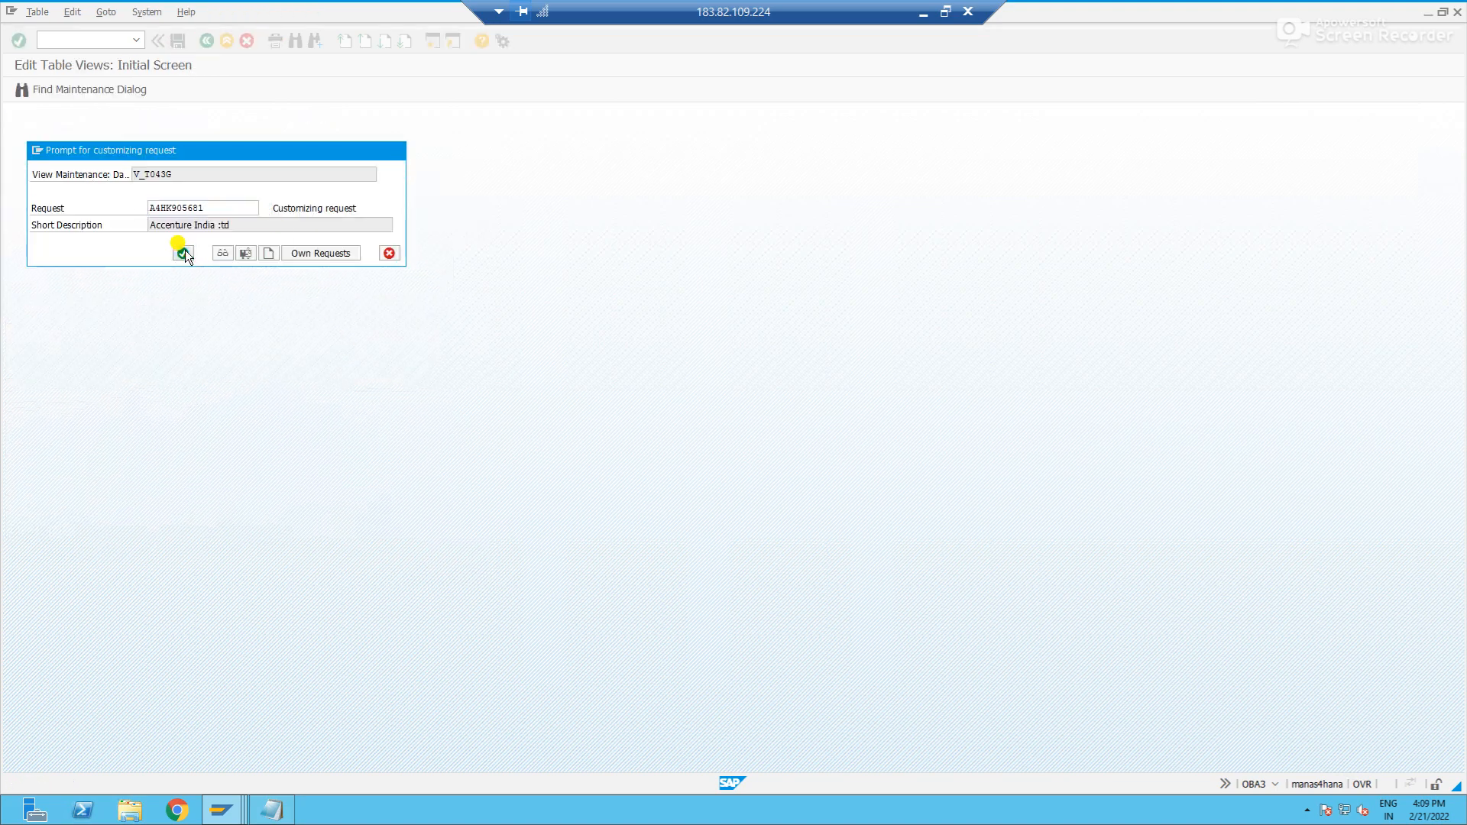
- Return to the F-53 payment session and proceed to the vendor's open items
key("alt+Tab")
key("alt+Tab")
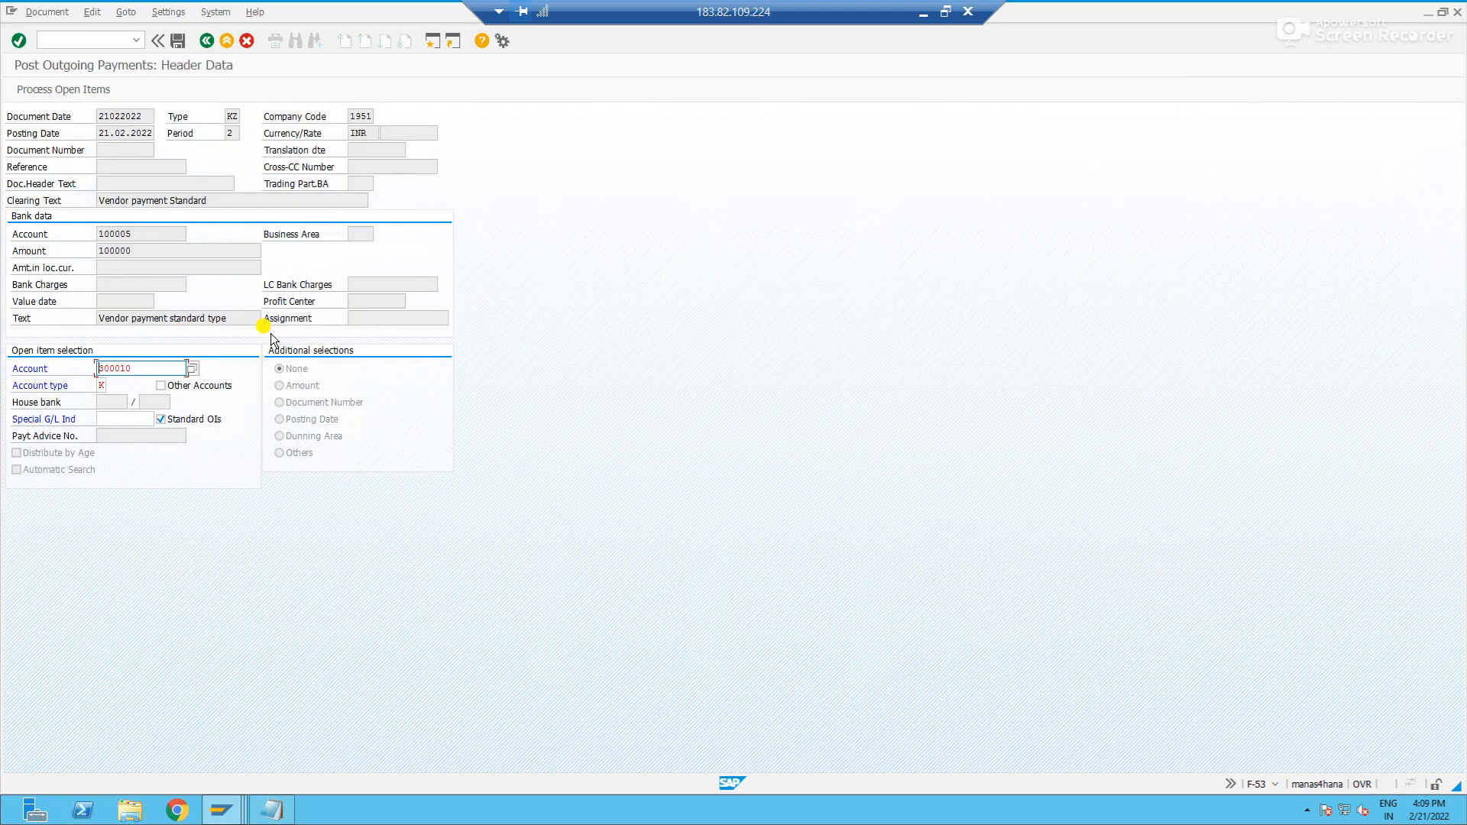
key("Return")
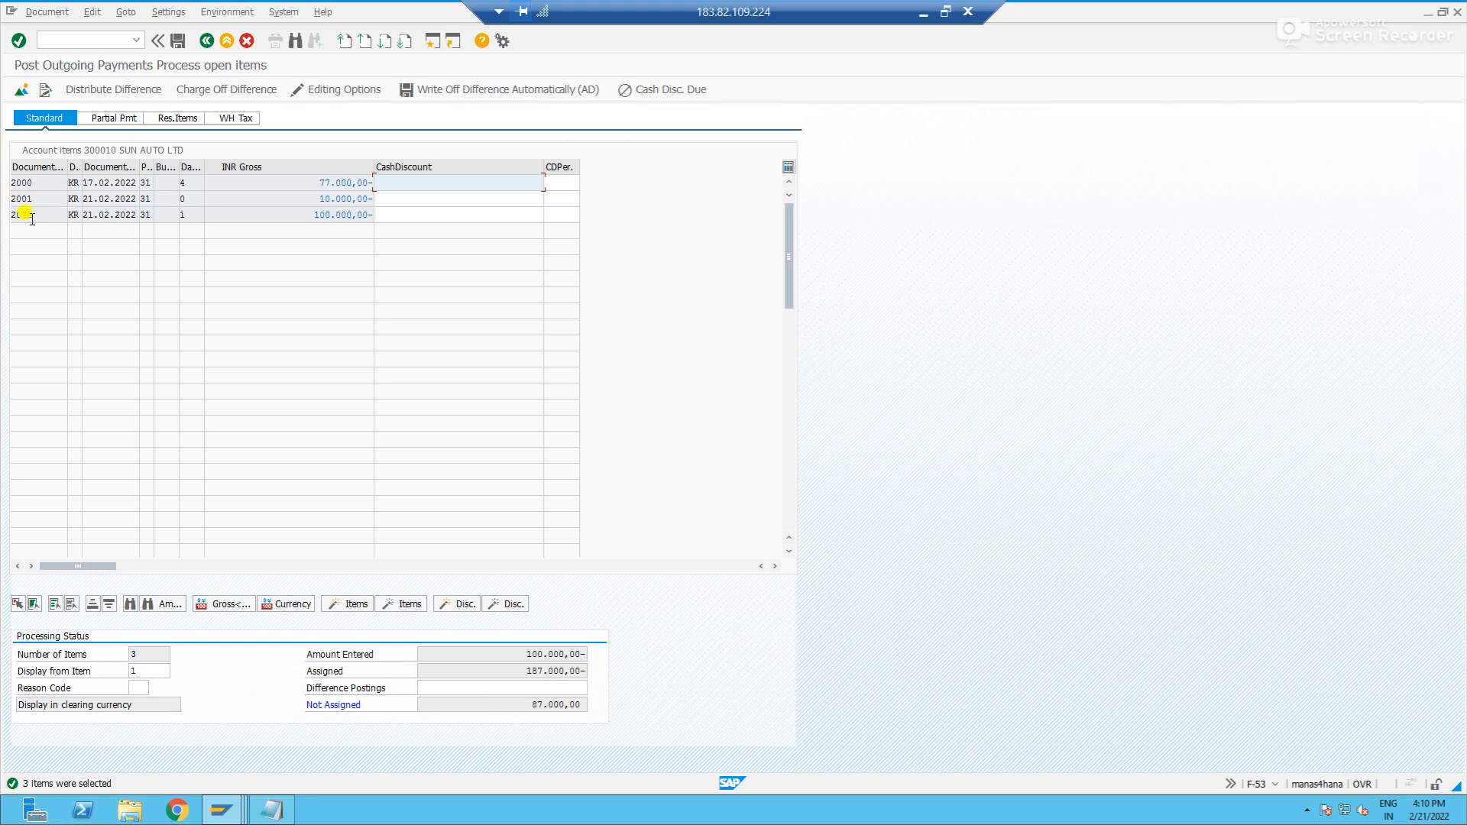
- Replace the number range session with FBL1N and display the vendor's open line items for company code 1951
key("alt+Tab")
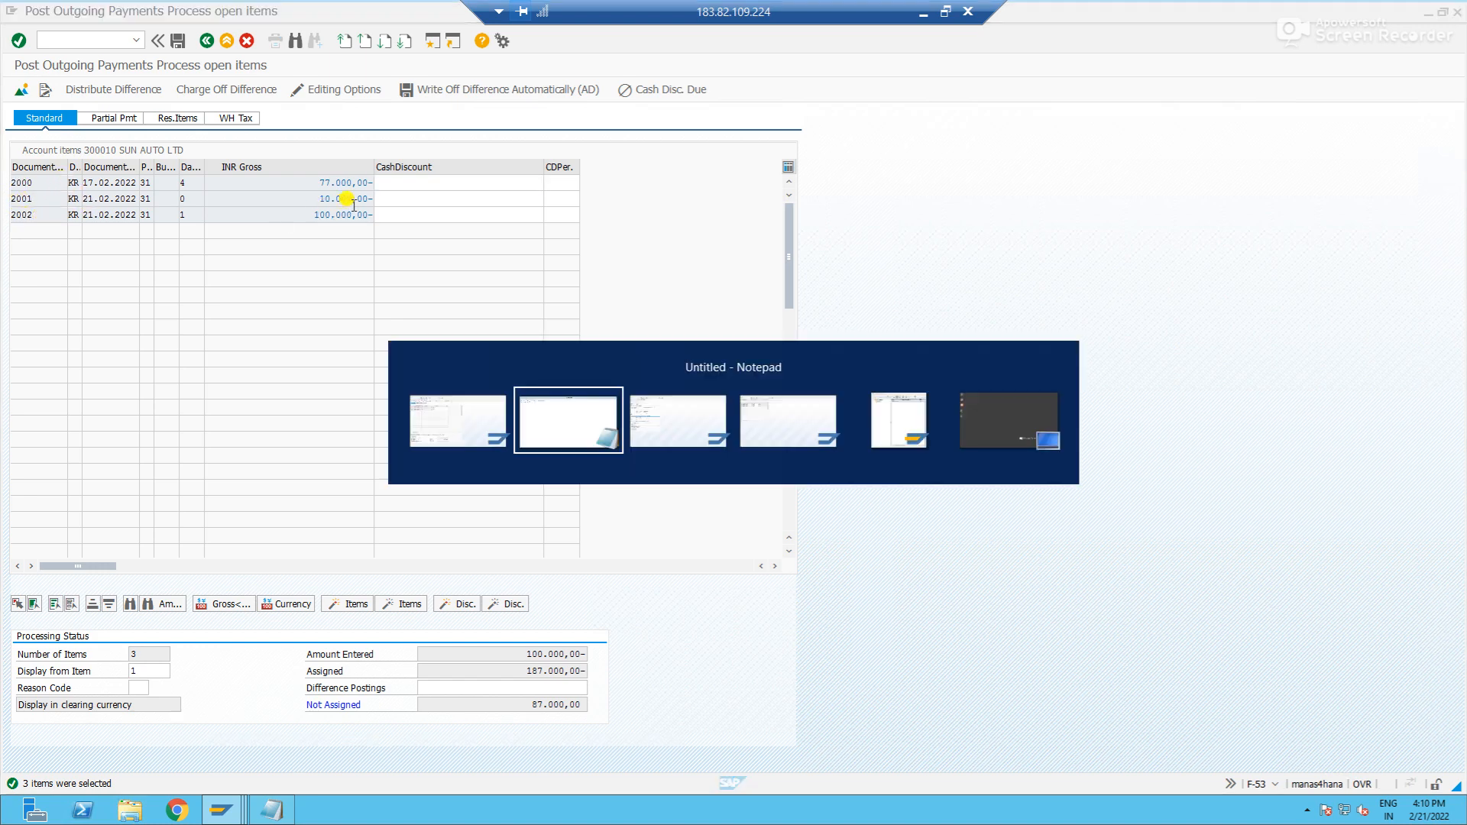
key("alt+Tab")
key("alt+Tab")
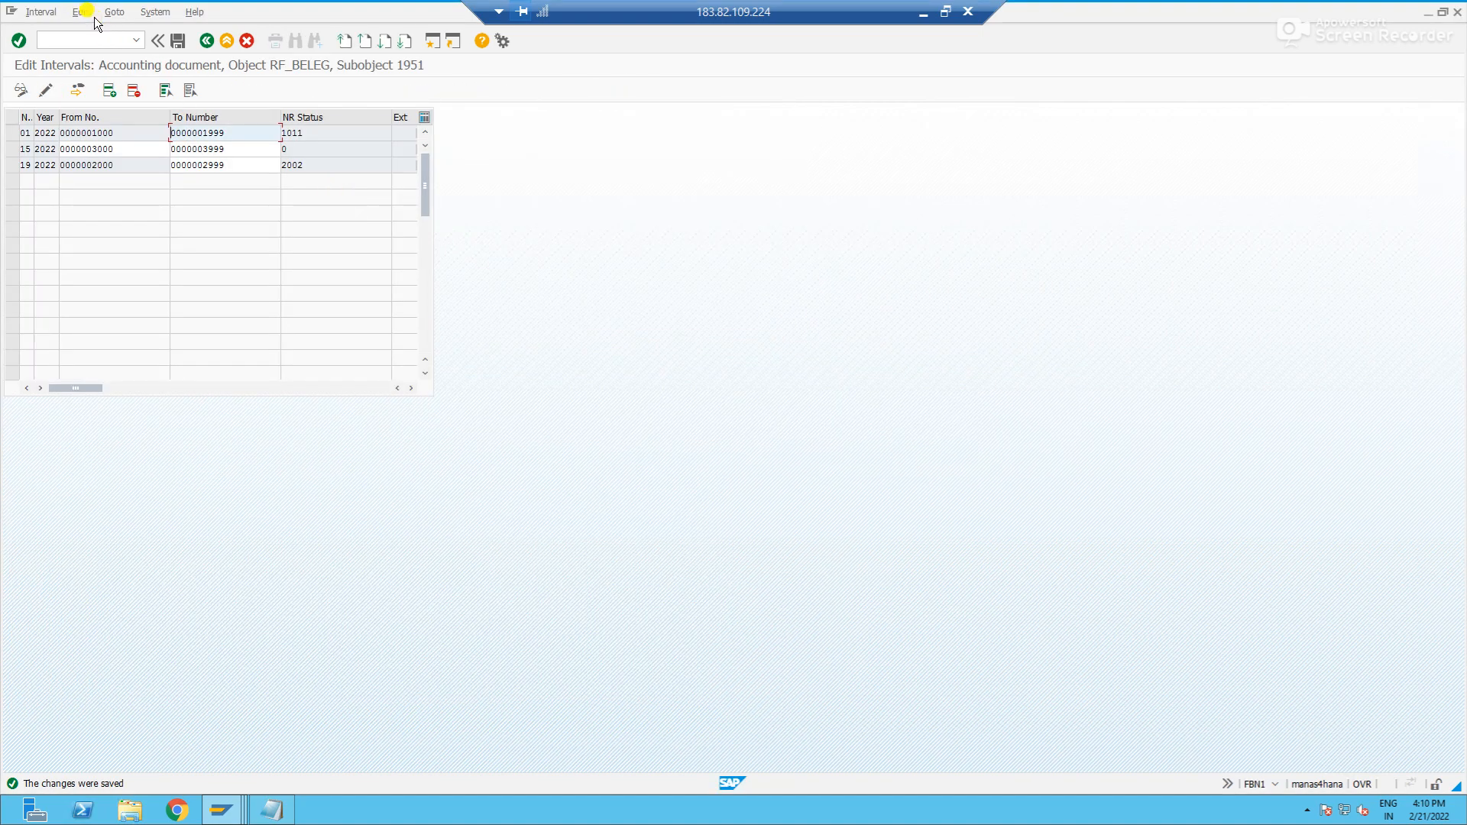
left_click(89, 37)
type("/nf")
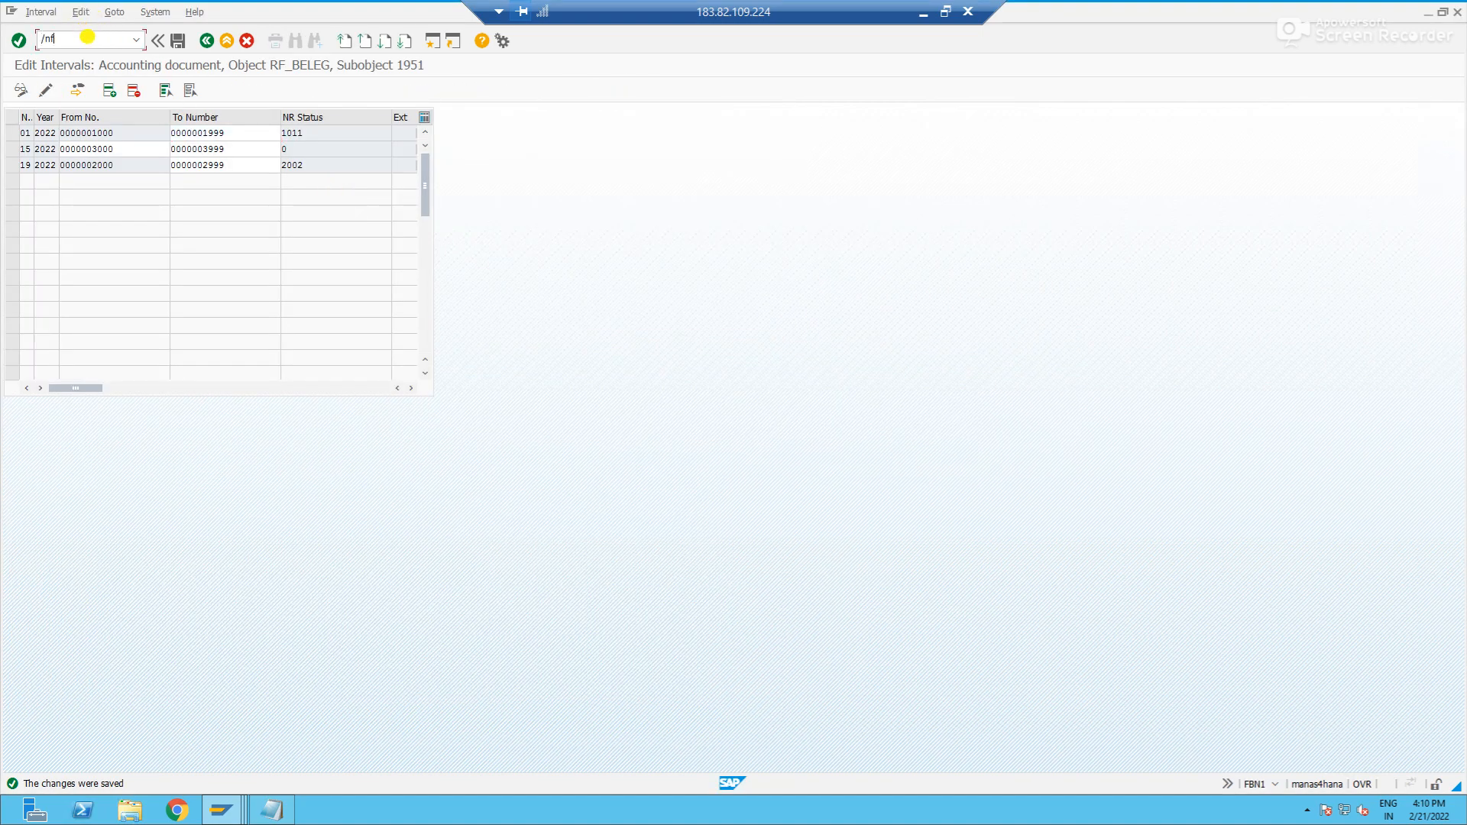
type("bl1n")
key("Return")
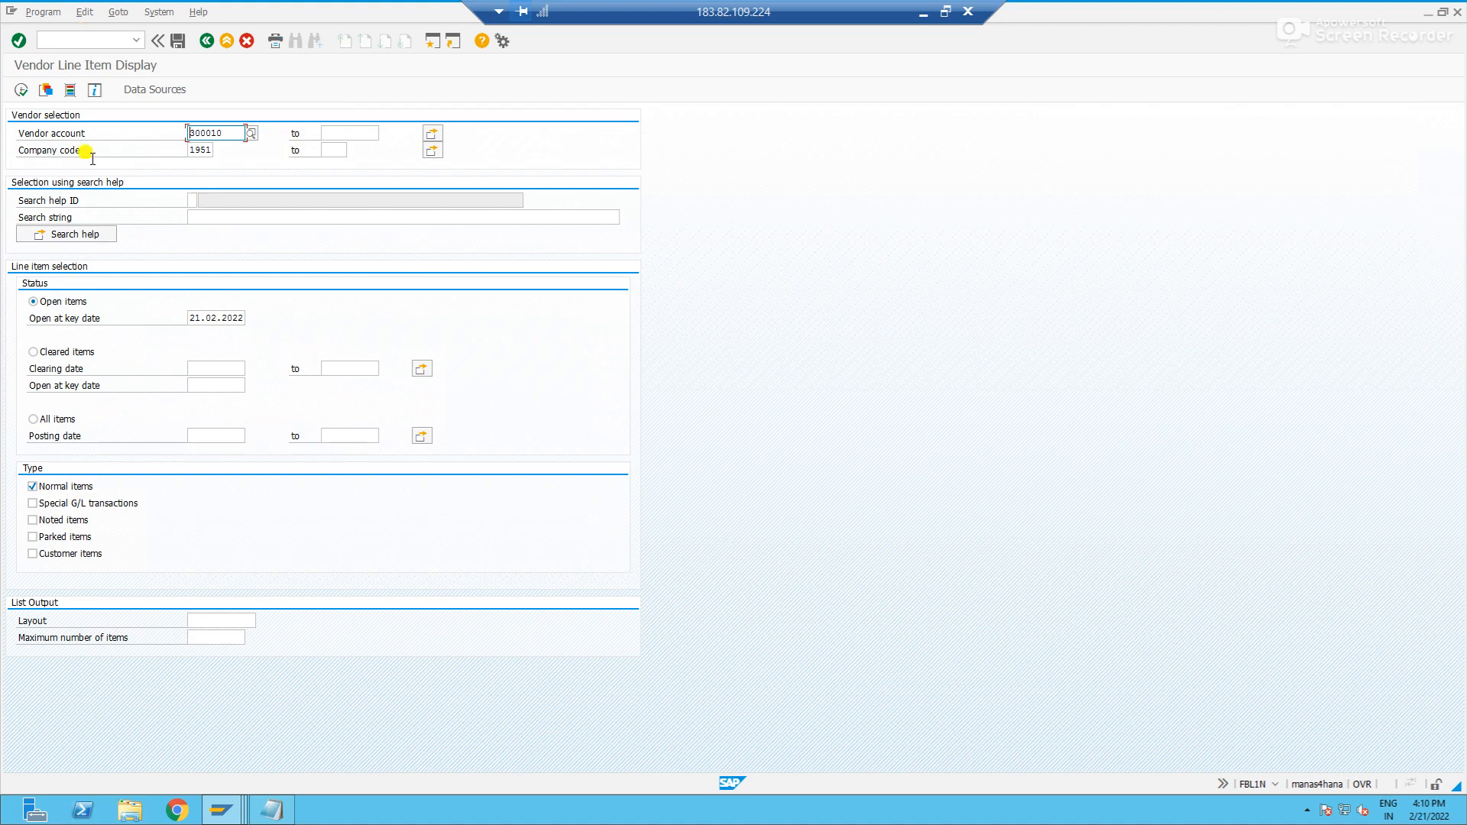
left_click(19, 89)
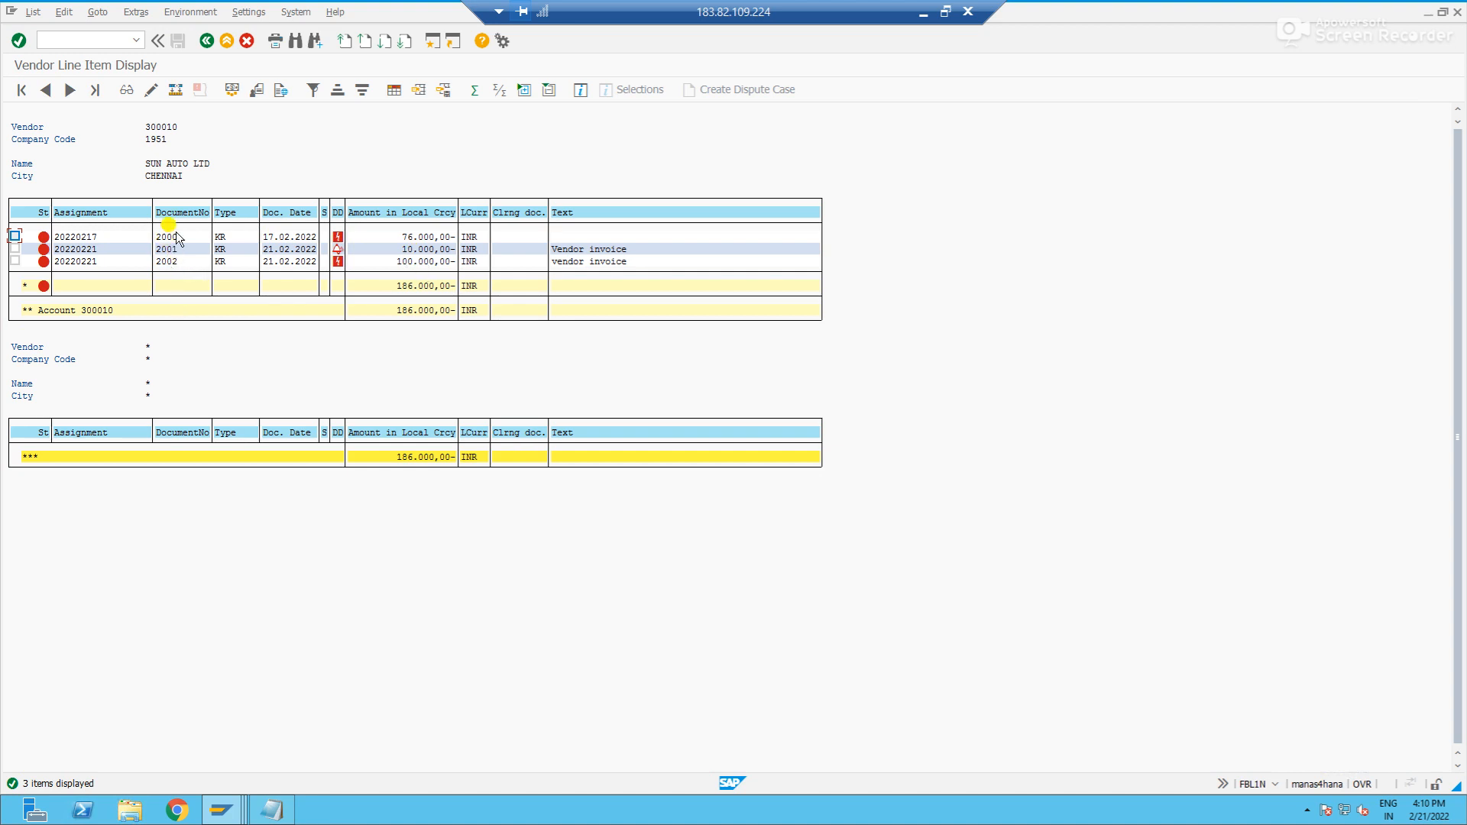
- Compare the vendor's line items in FBL1N with the payment's open items and its assigned amount
key("alt+Tab")
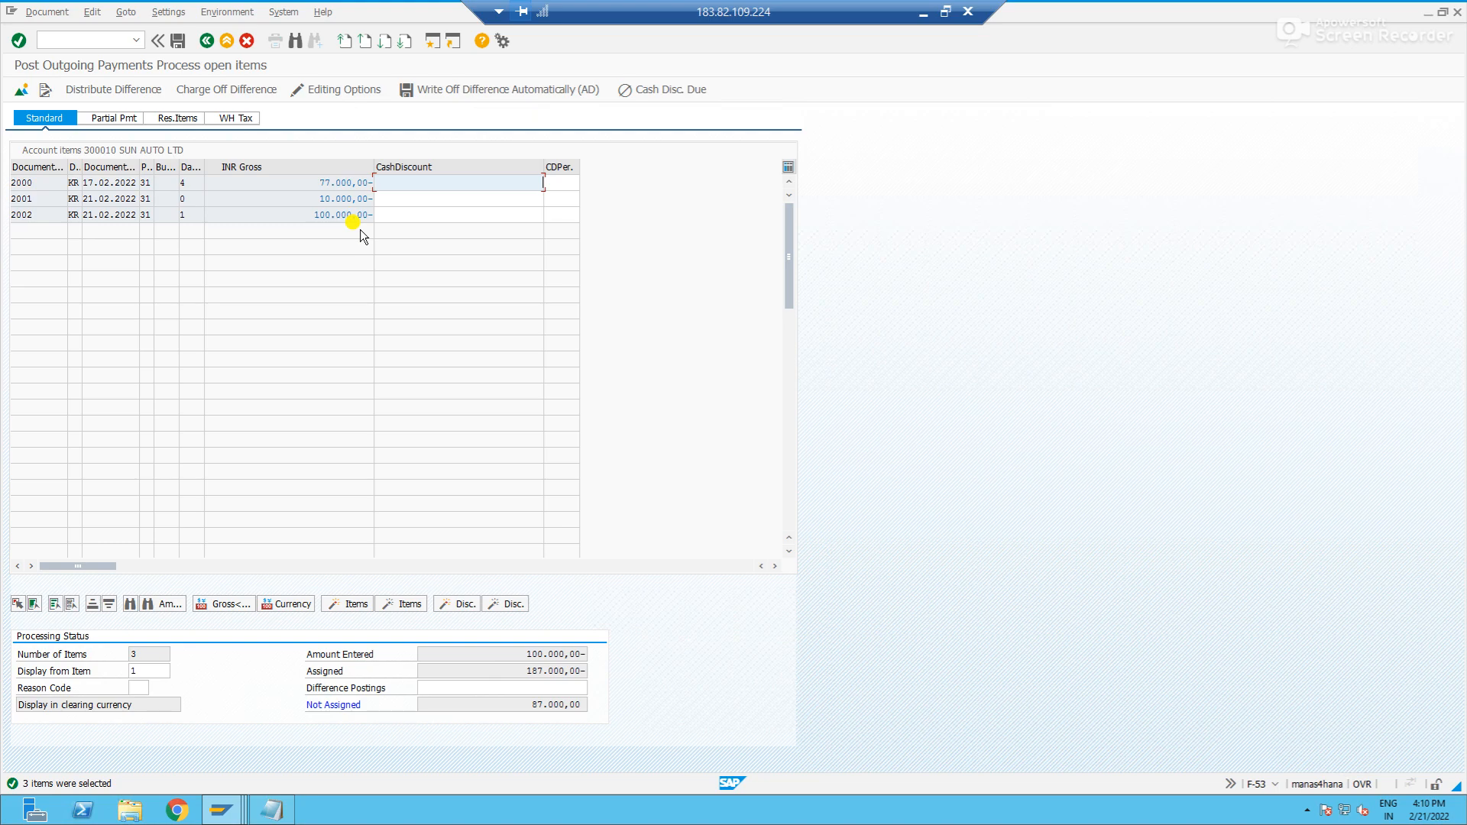
key("alt+Tab")
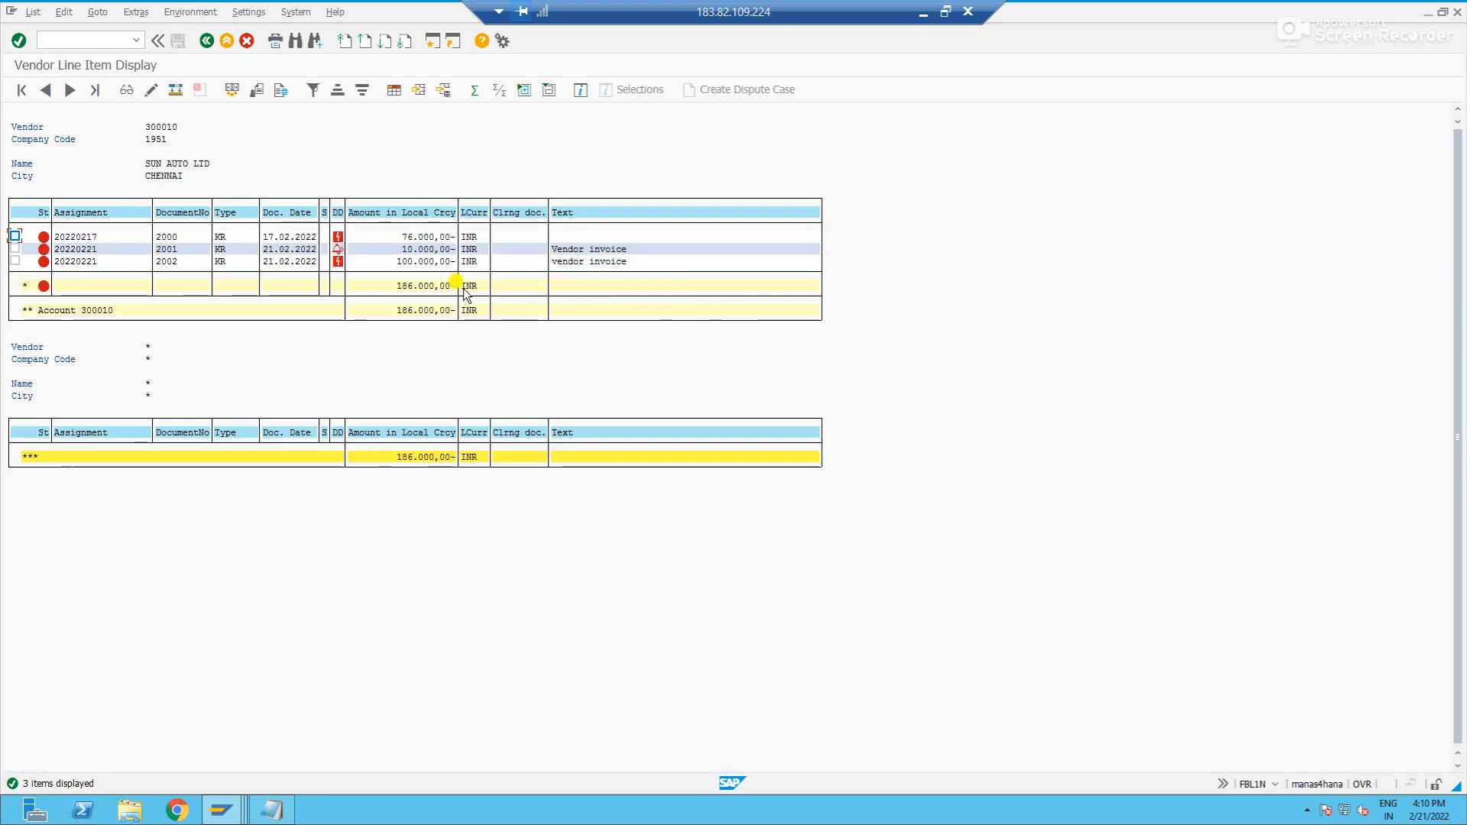
left_click_drag(398, 261, 462, 261)
left_click(399, 262)
key("alt+Tab")
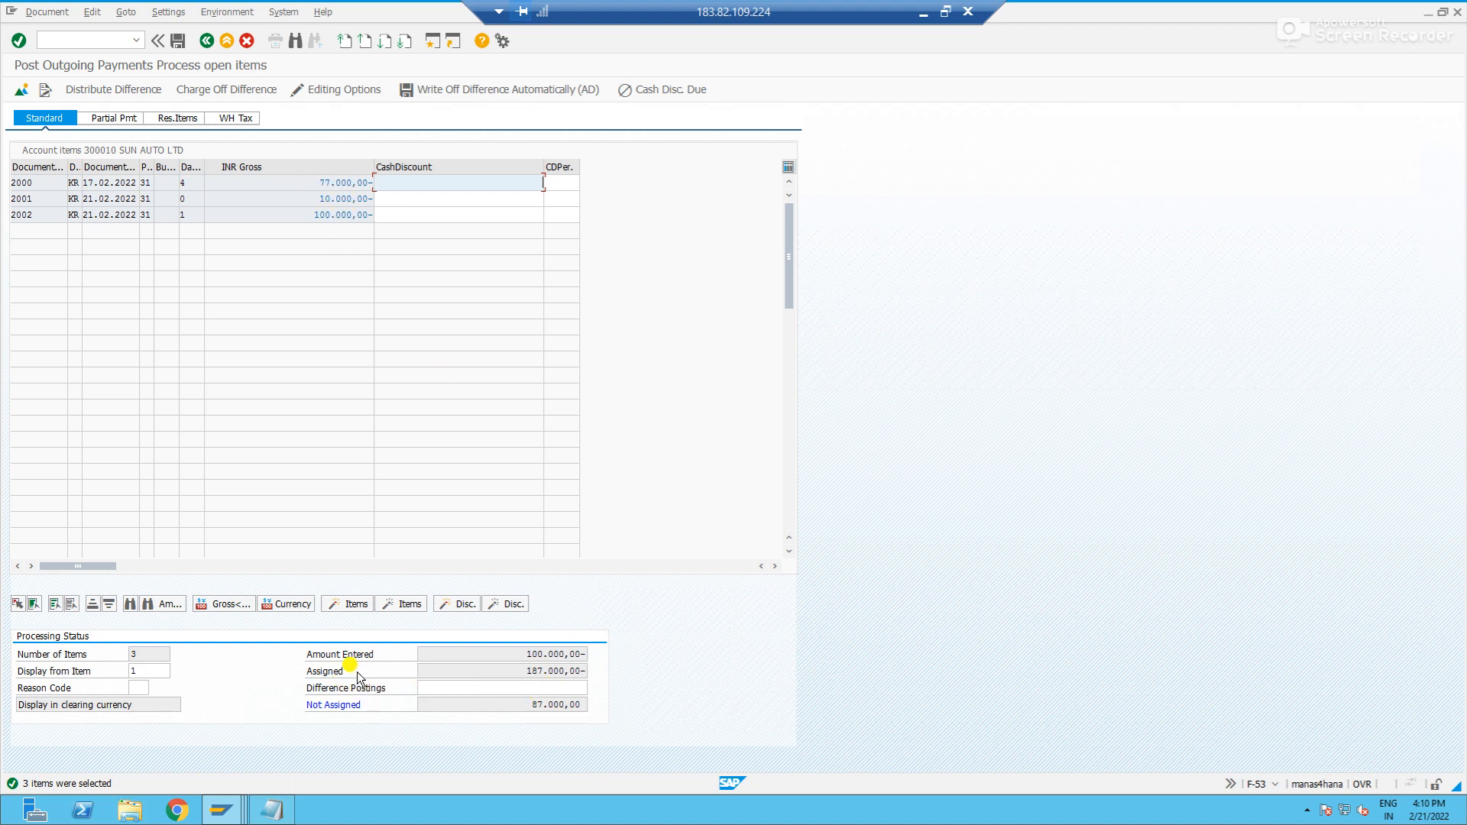
left_click(309, 671)
left_click_drag(525, 670, 594, 671)
left_click(596, 672)
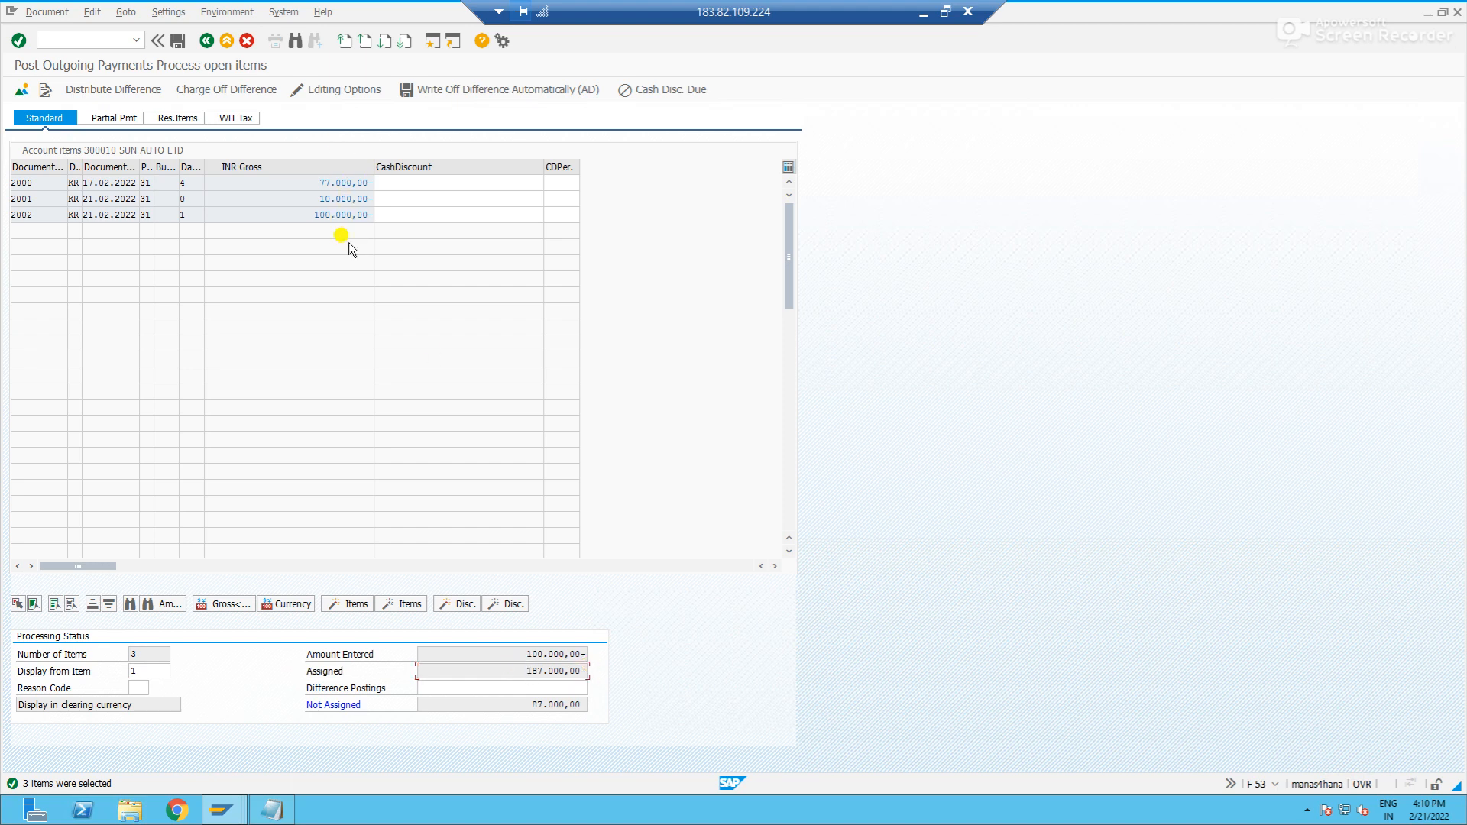
- Deactivate all three open items in the payment and check the assigned amount
double_click(340, 182)
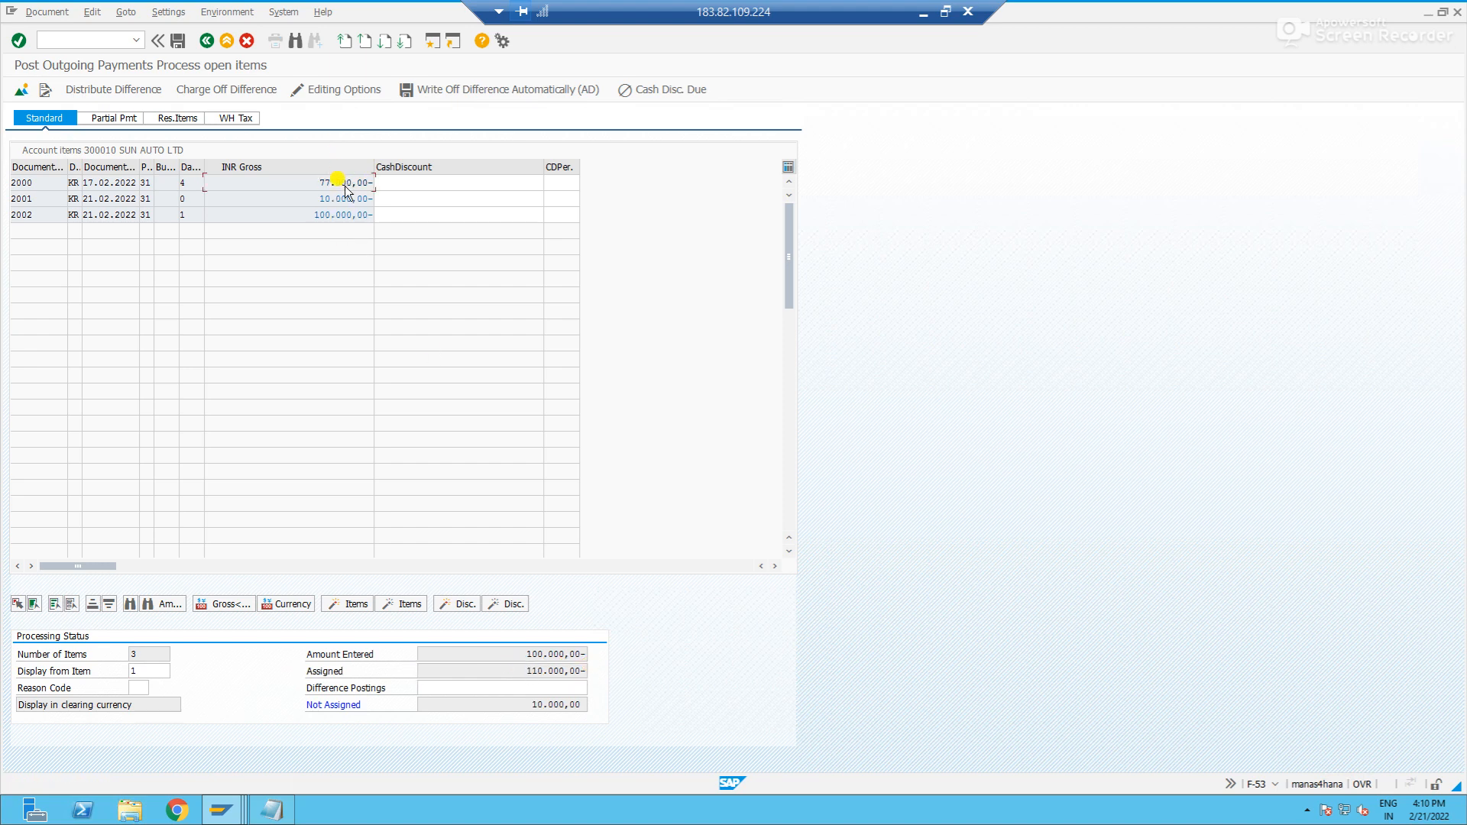
double_click(347, 198)
double_click(343, 214)
left_click(584, 672)
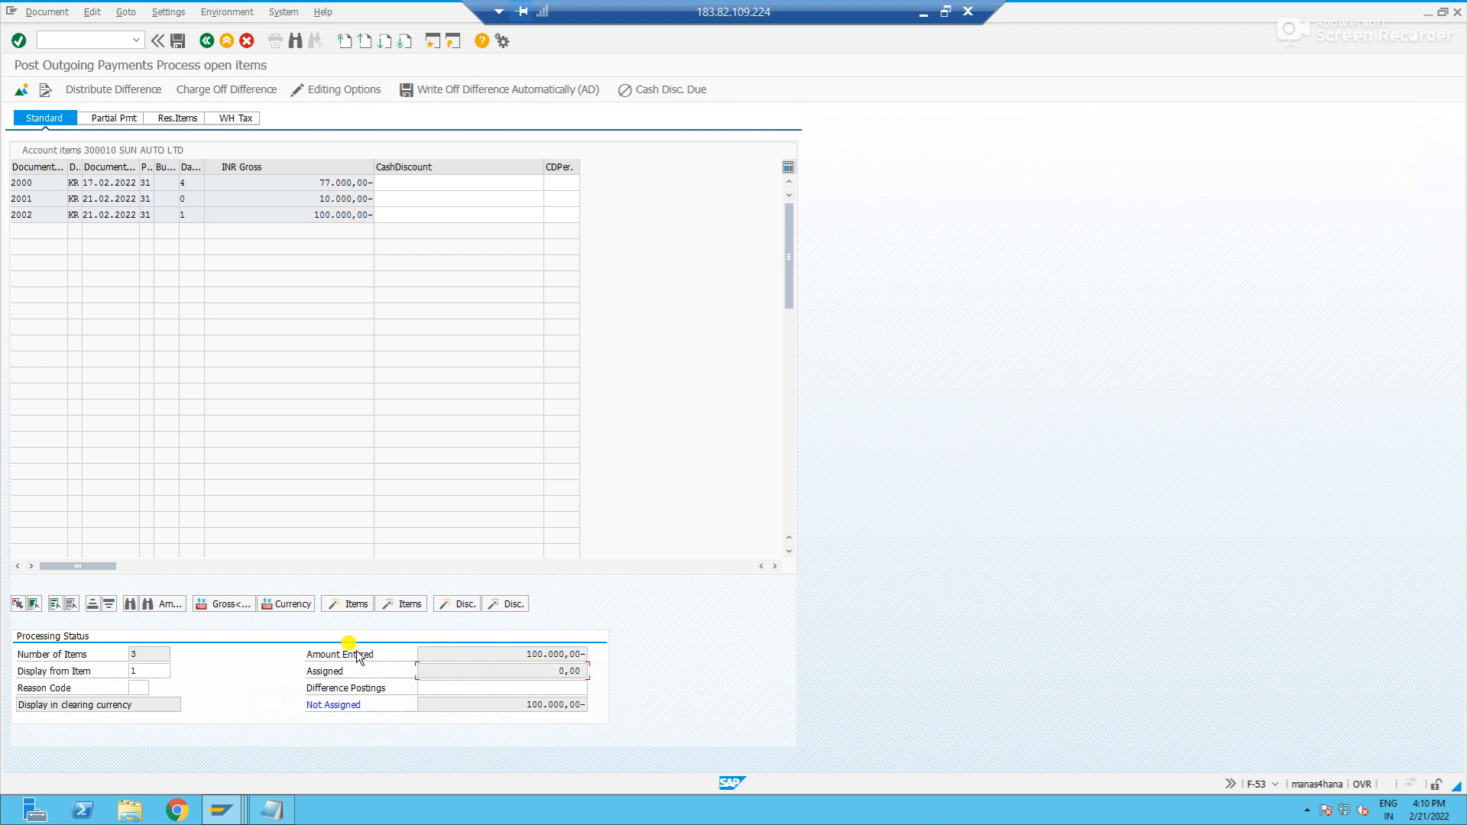
- Activate only the 100.000,00 invoice item and check the assigned and unassigned amounts against the amount entered
left_click_drag(492, 654, 605, 658)
left_click(603, 658)
left_click_drag(472, 655, 628, 650)
left_click(628, 650)
left_click_drag(513, 654, 621, 654)
left_click(622, 657)
left_click(41, 217)
double_click(341, 215)
left_click_drag(484, 658, 638, 667)
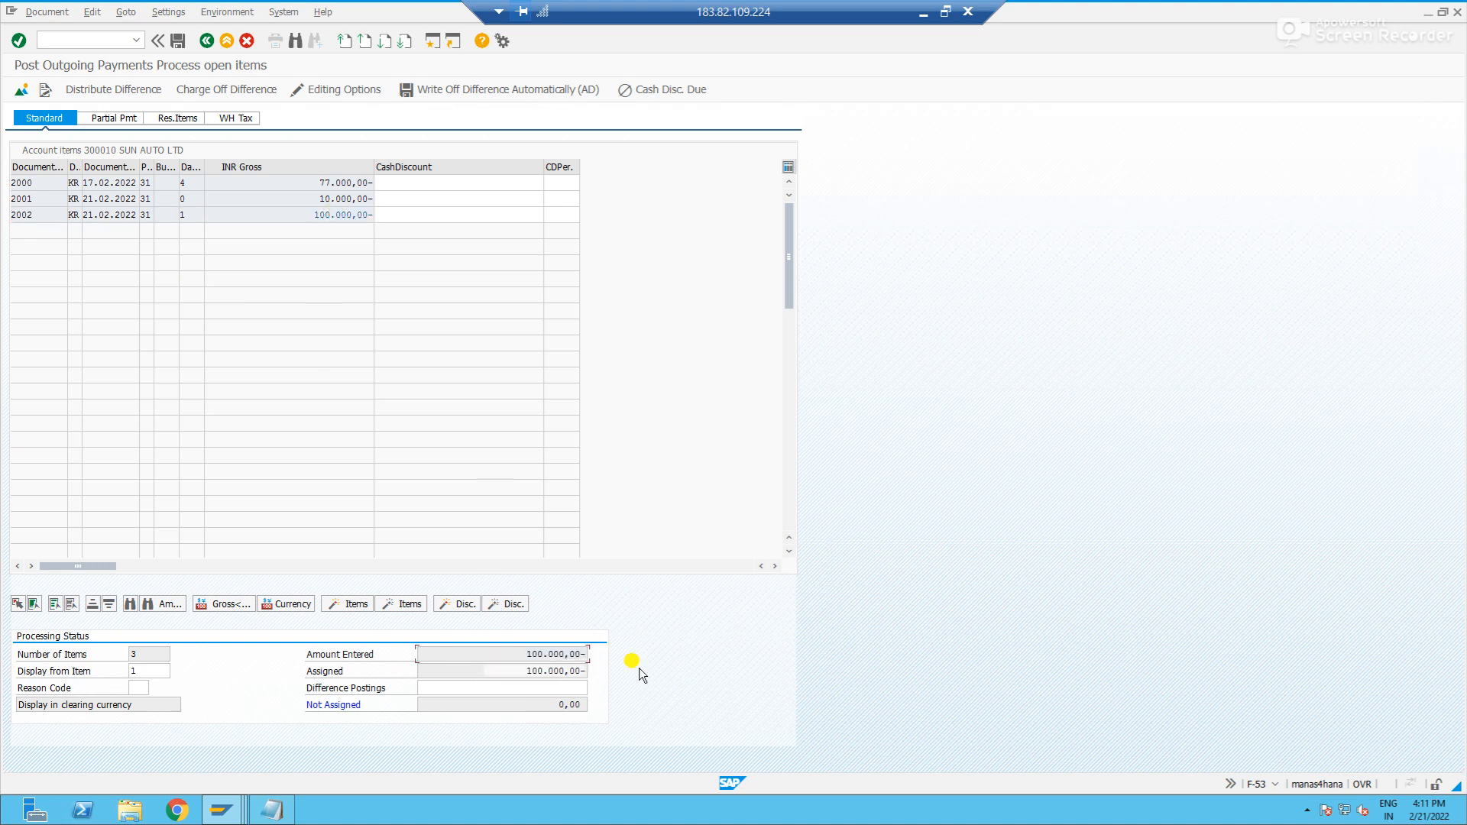
left_click_drag(458, 671, 598, 681)
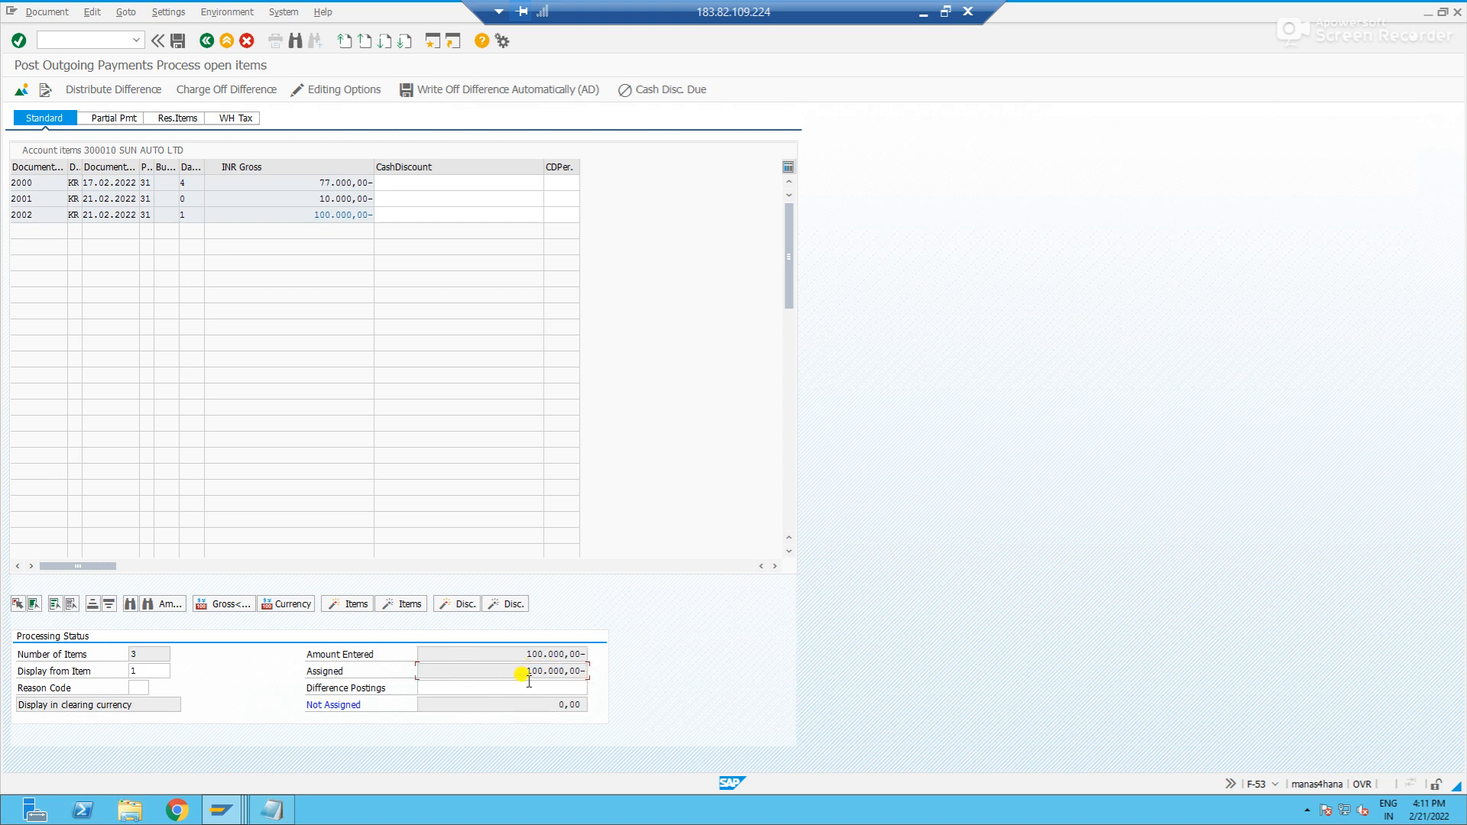
left_click_drag(523, 704, 609, 709)
- Try to post the payment with the 10.000,00 invoice item also activated, and deactivate that item again
left_click(327, 199)
double_click(329, 198)
left_click(533, 704)
left_click(175, 40)
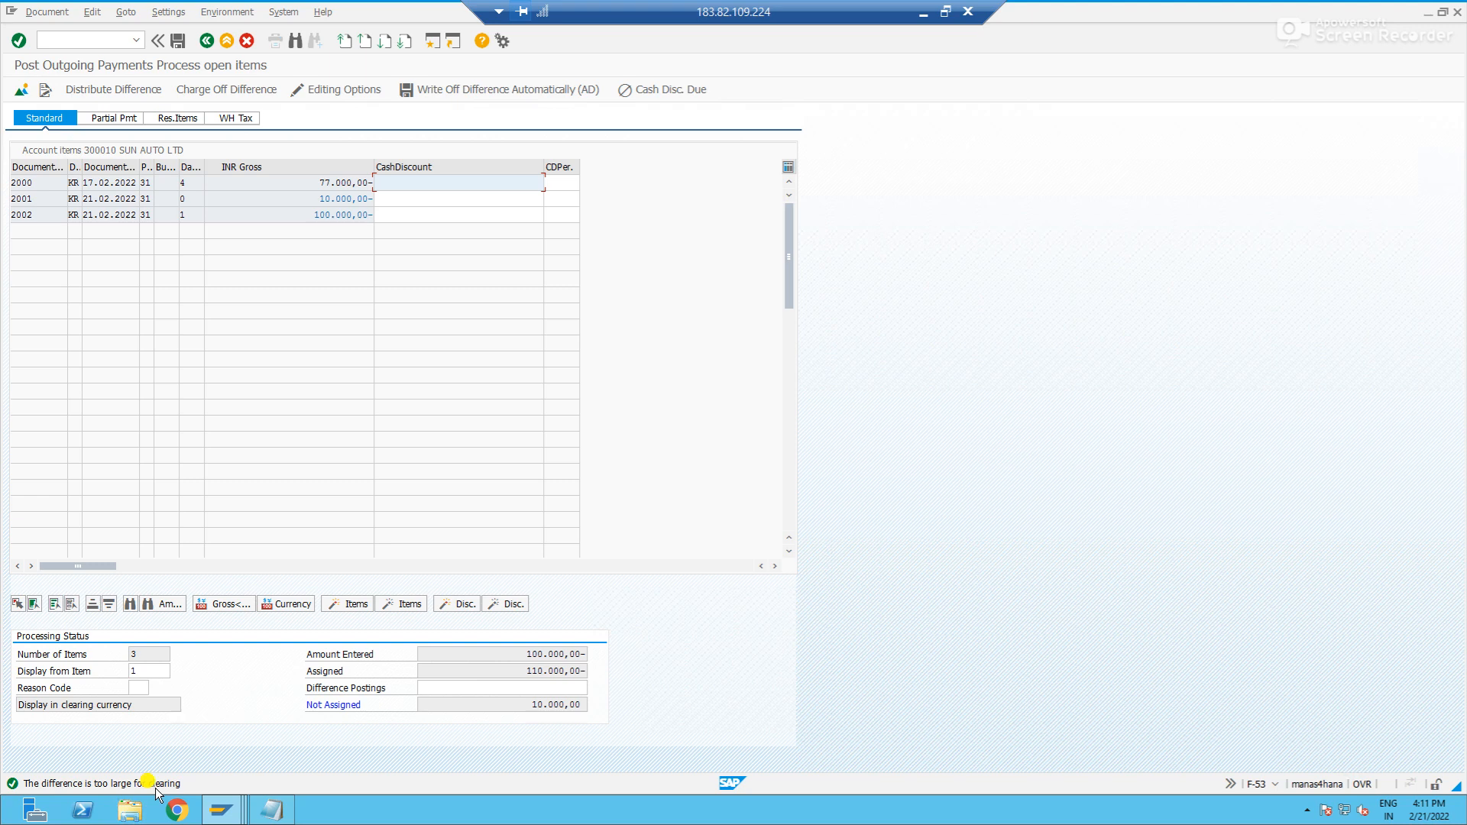
double_click(344, 198)
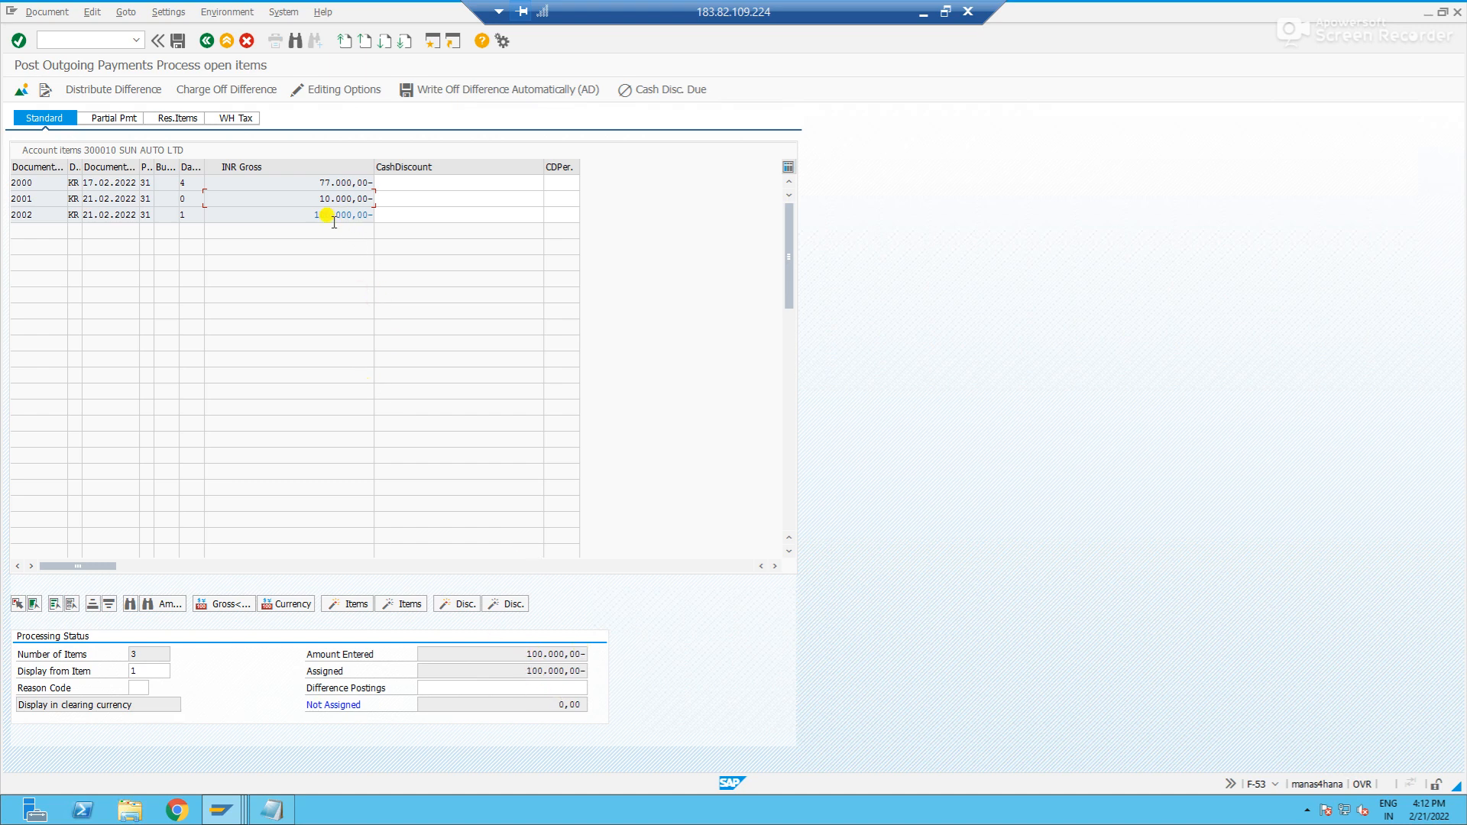
- Post the outgoing payment with only the 100.000,00 invoice item assigned and display the posted document
left_click(312, 215)
left_click(177, 40)
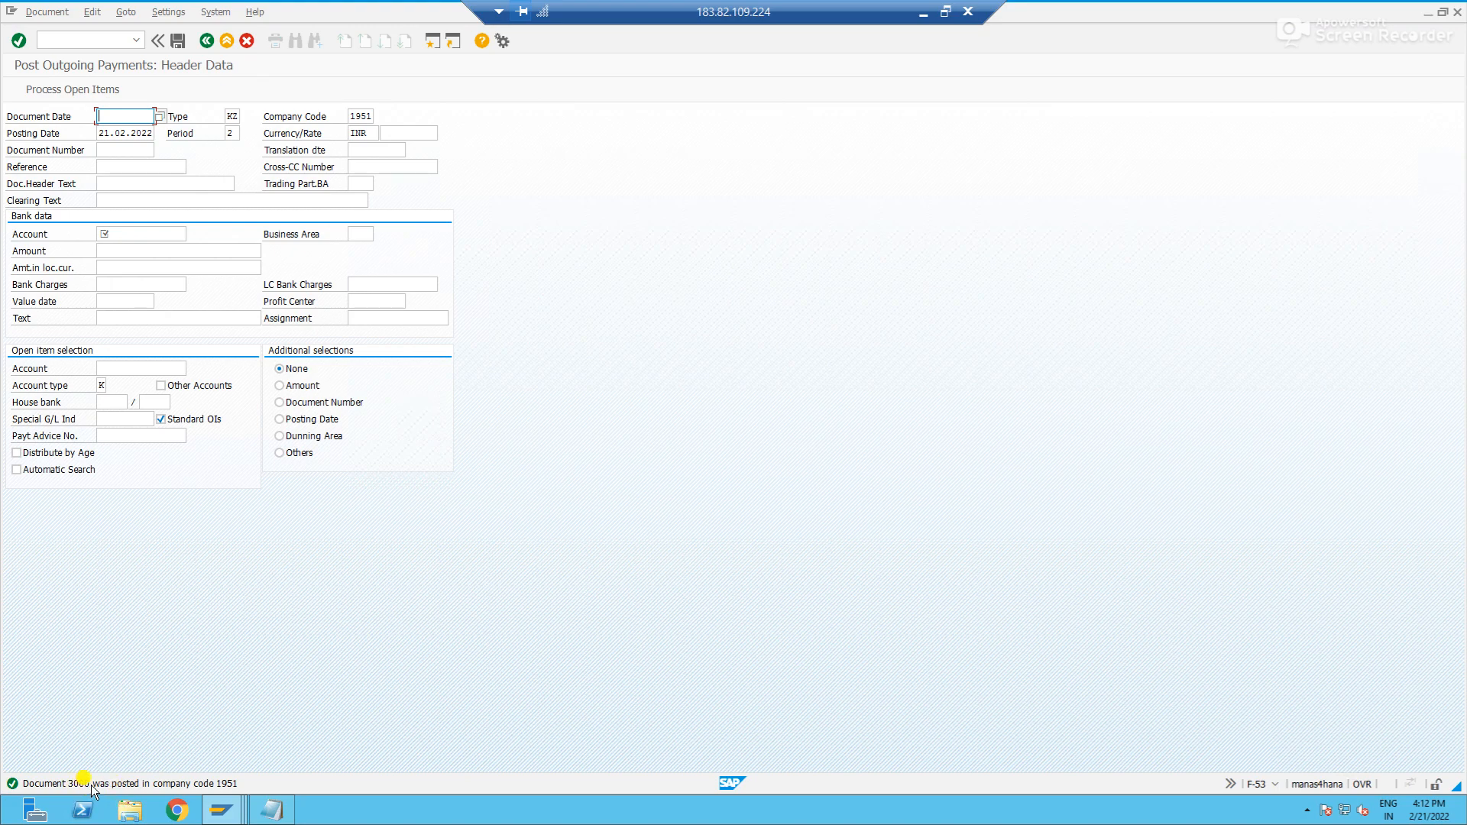
left_click(55, 12)
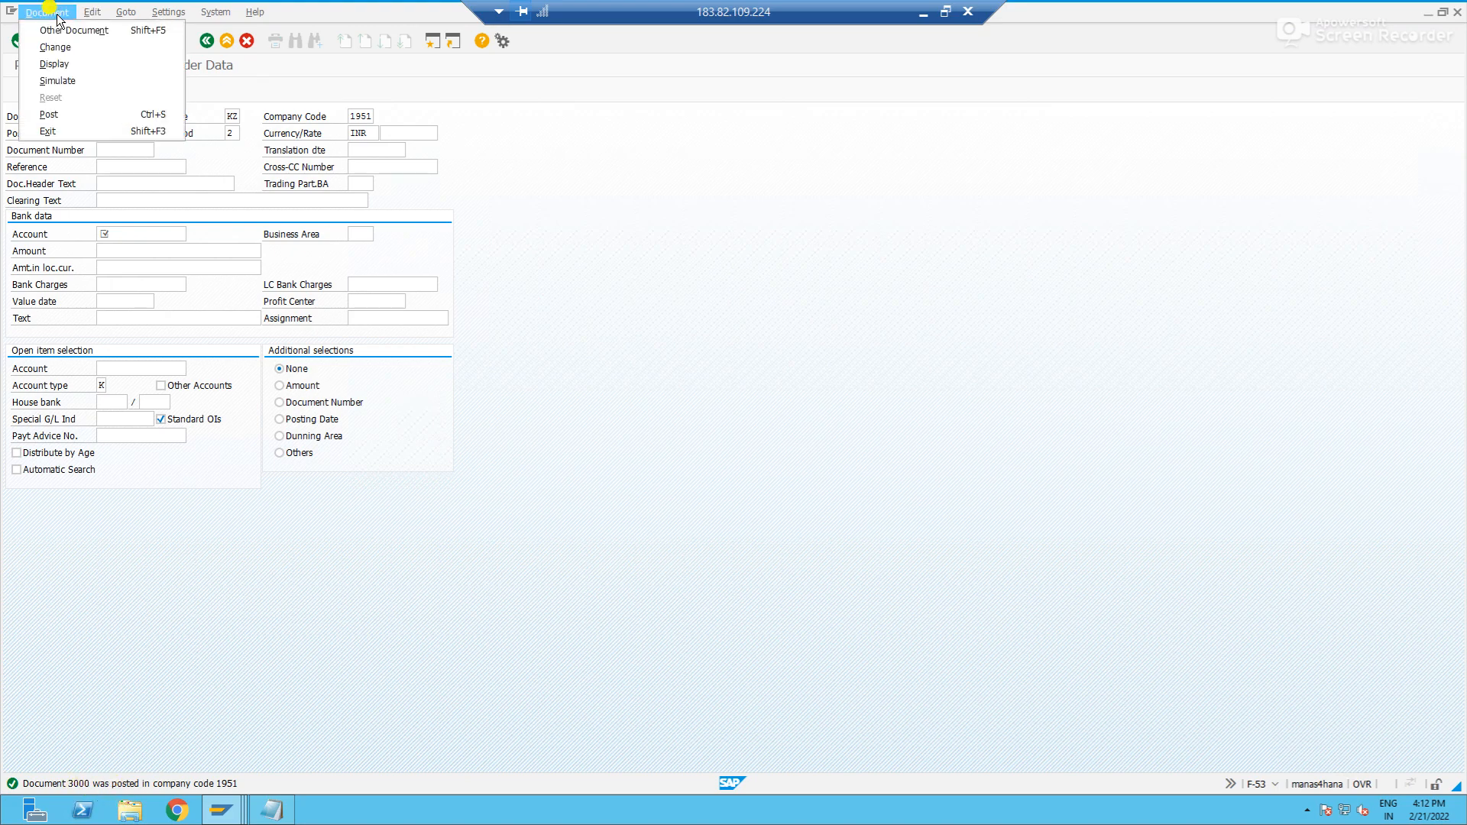
left_click(54, 64)
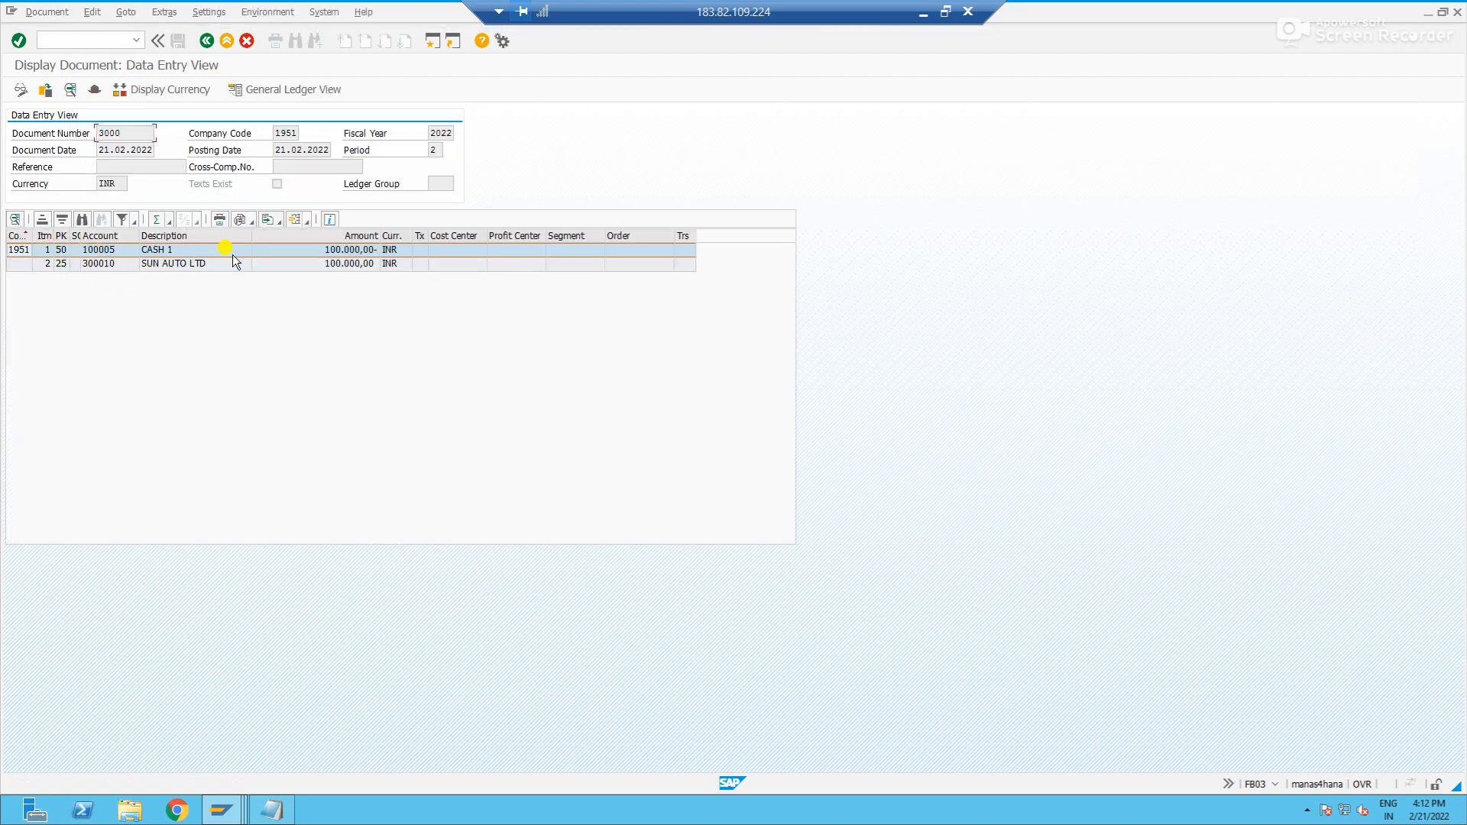
- Check the accounts, posting keys and amounts of the cash and vendor lines in the payment document
left_click(362, 252)
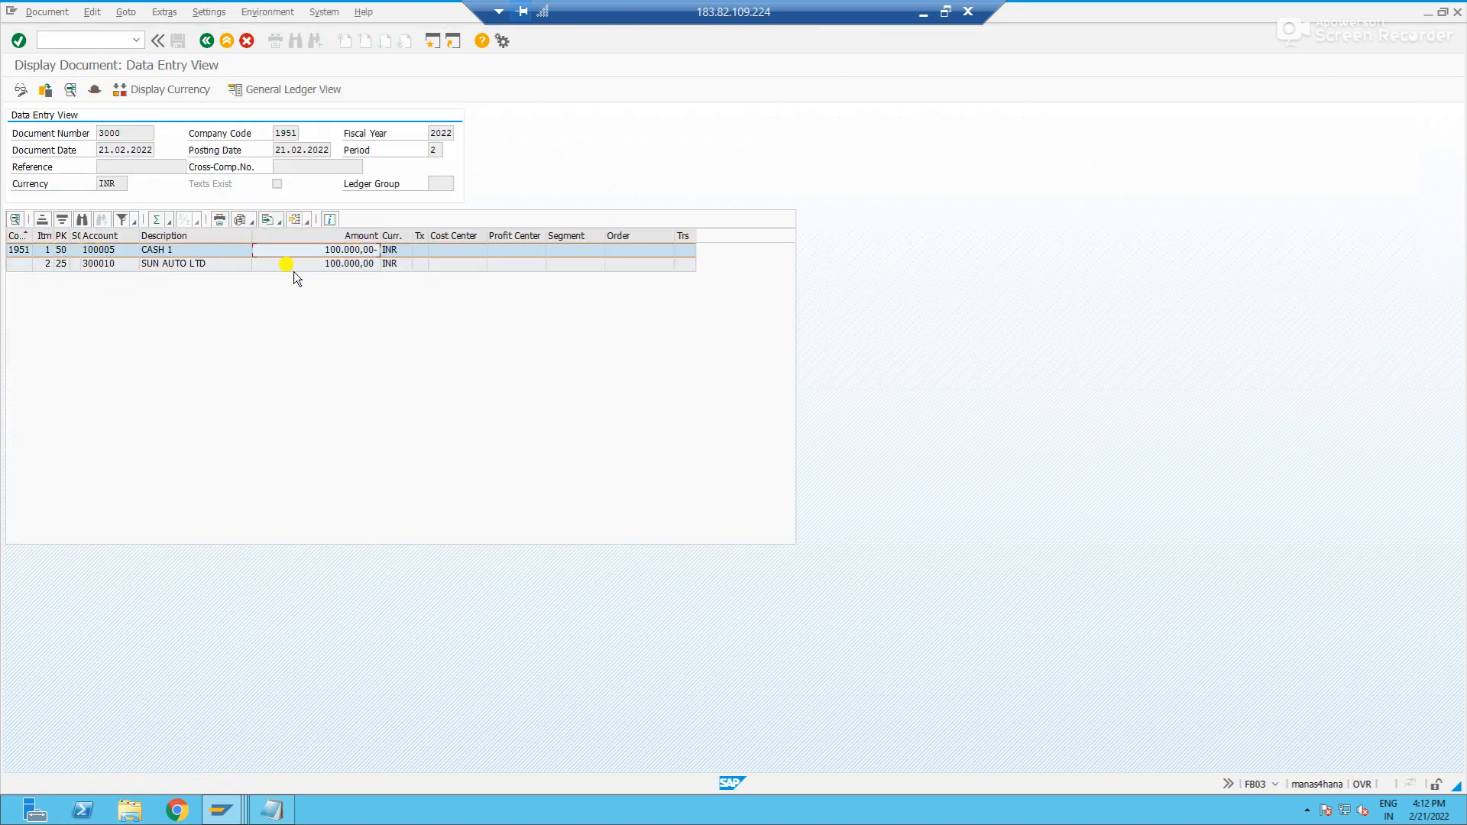
left_click(96, 267)
left_click(65, 268)
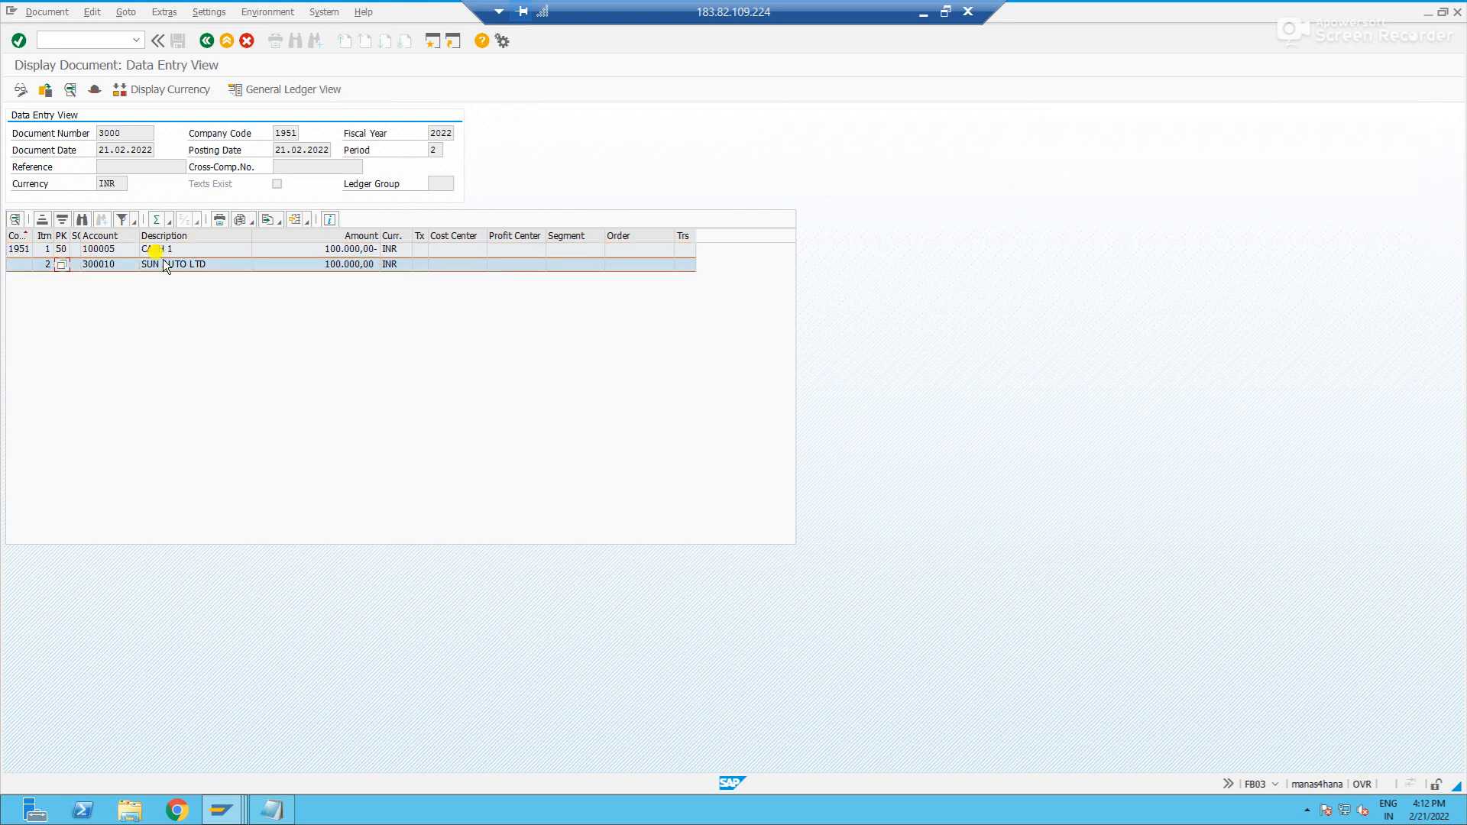
left_click(339, 268)
- Return to the FBL1N session and list the vendor's open items again as of 21.02.2022
key("alt+Tab")
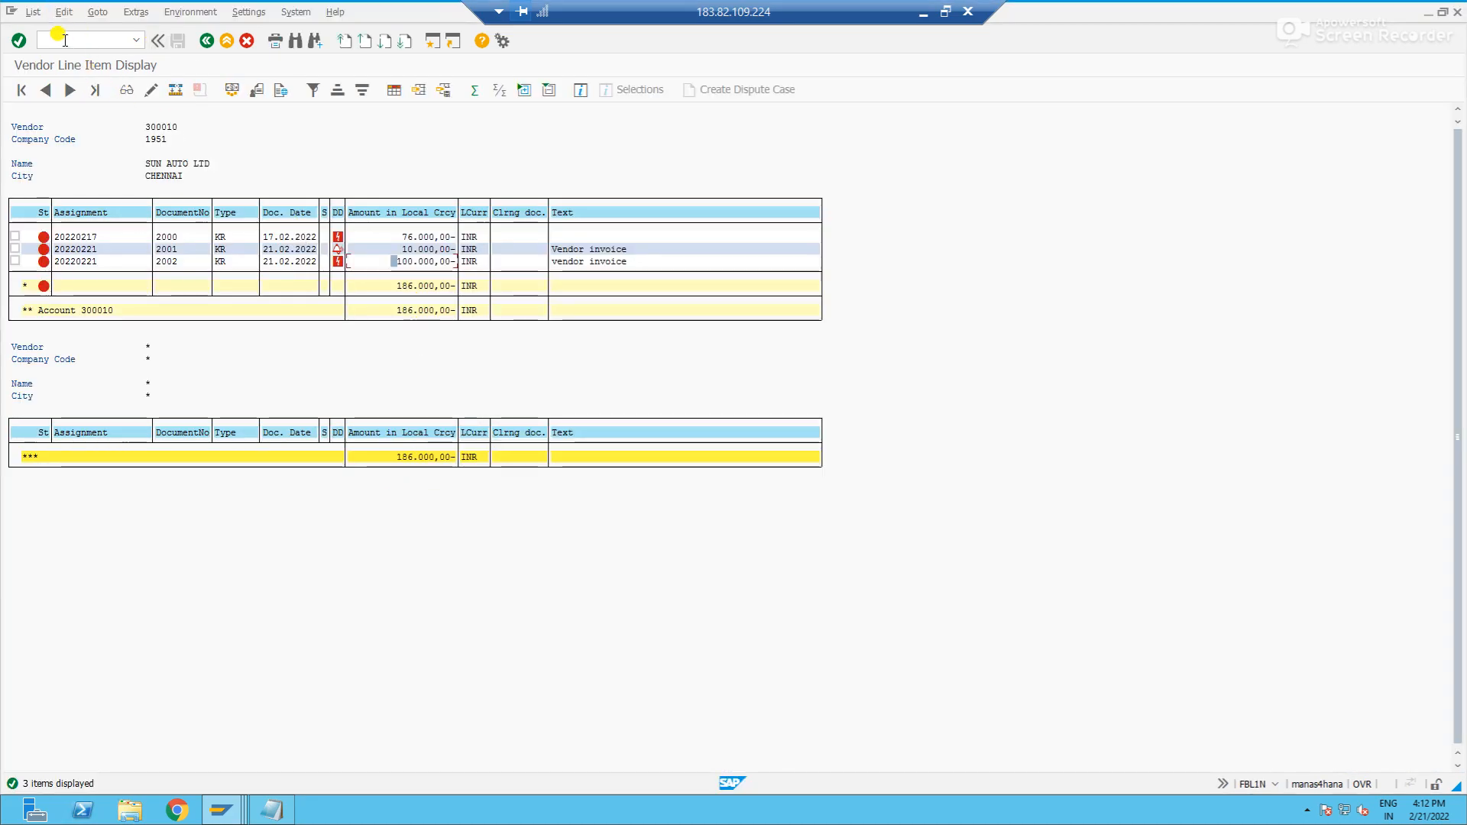
left_click(206, 40)
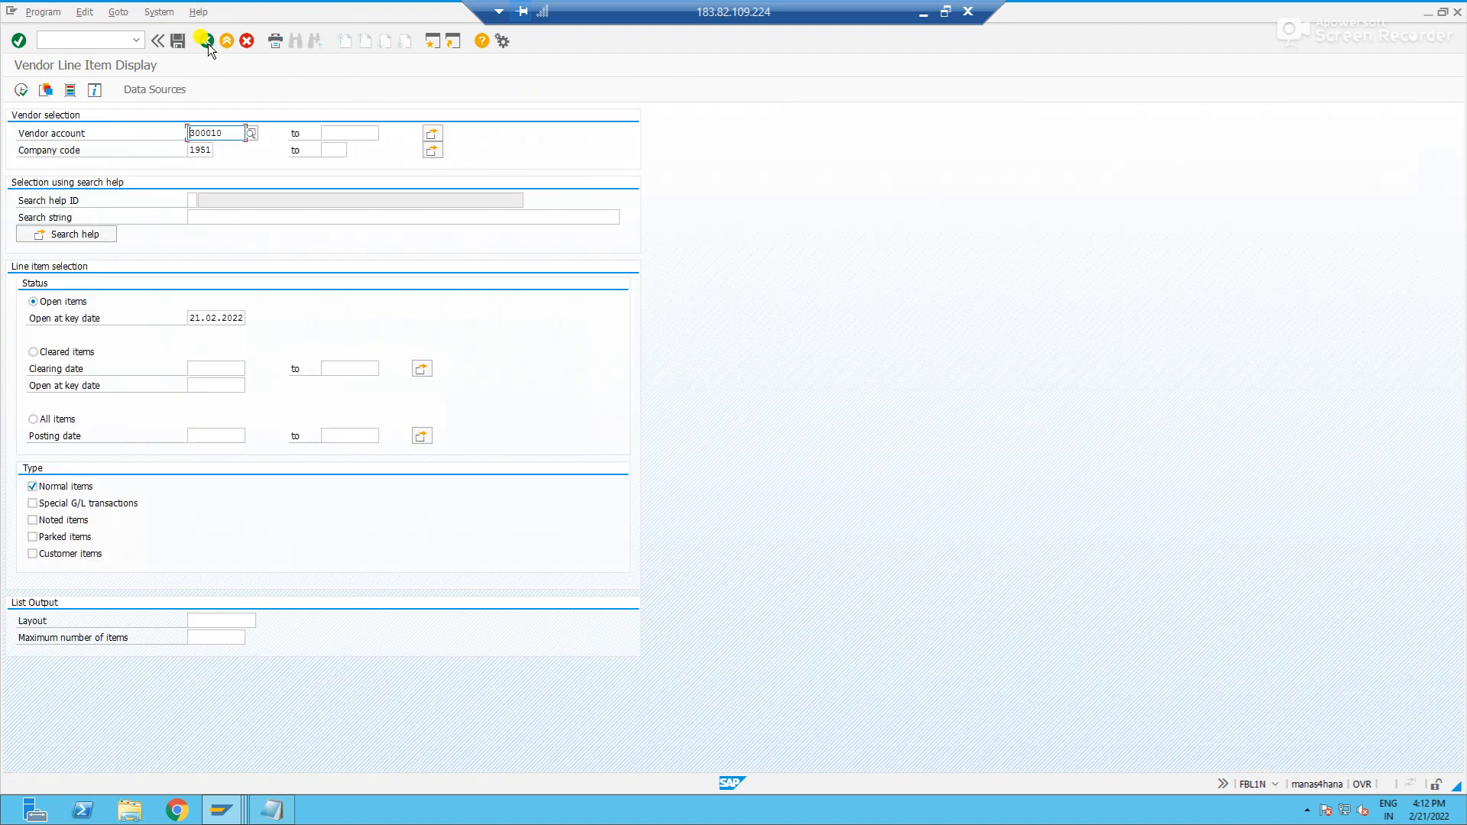
left_click(20, 91)
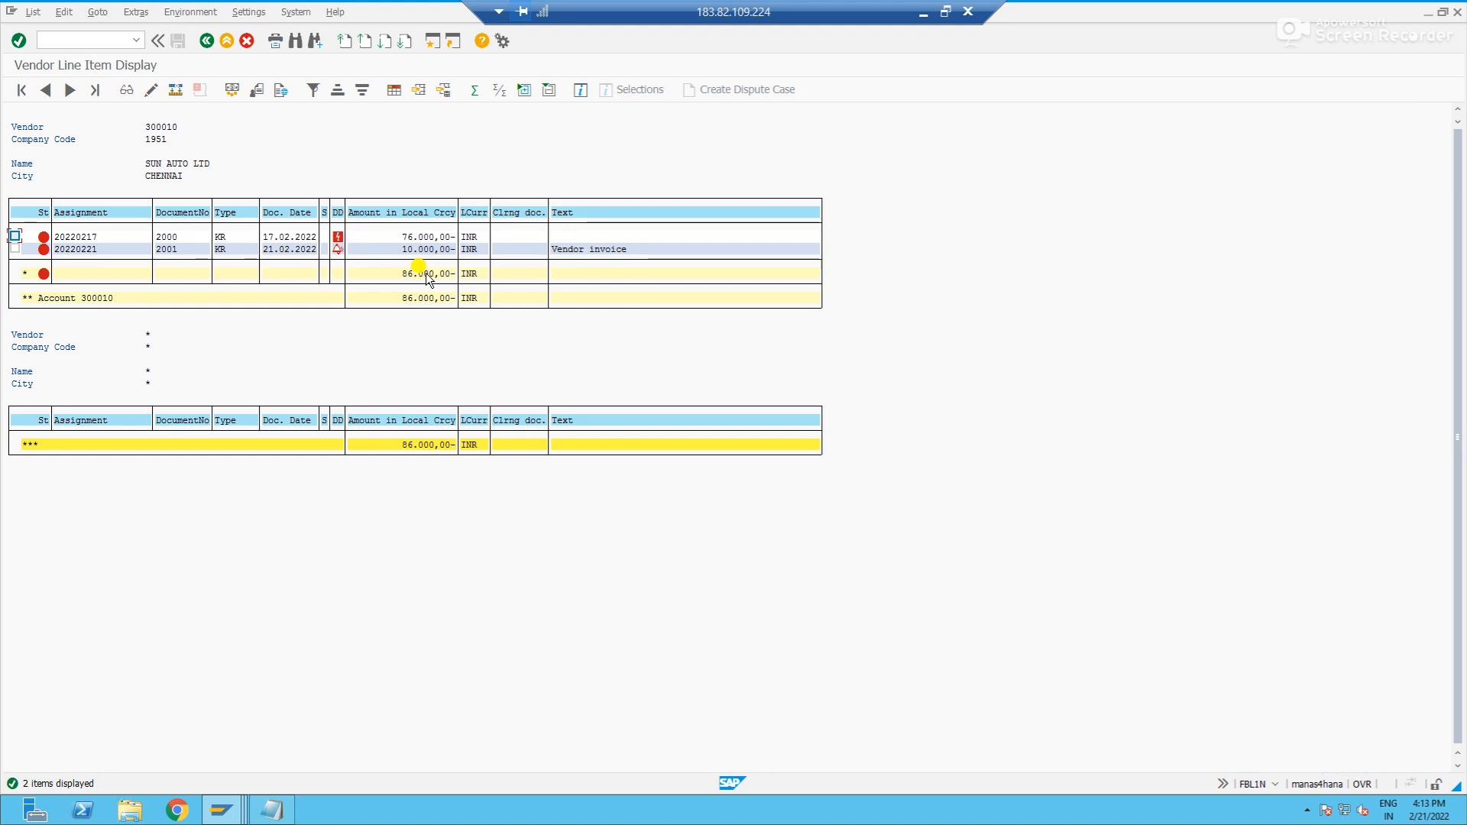
- List the vendor's cleared items in FBL1N and check the document numbers and amounts
left_click(205, 42)
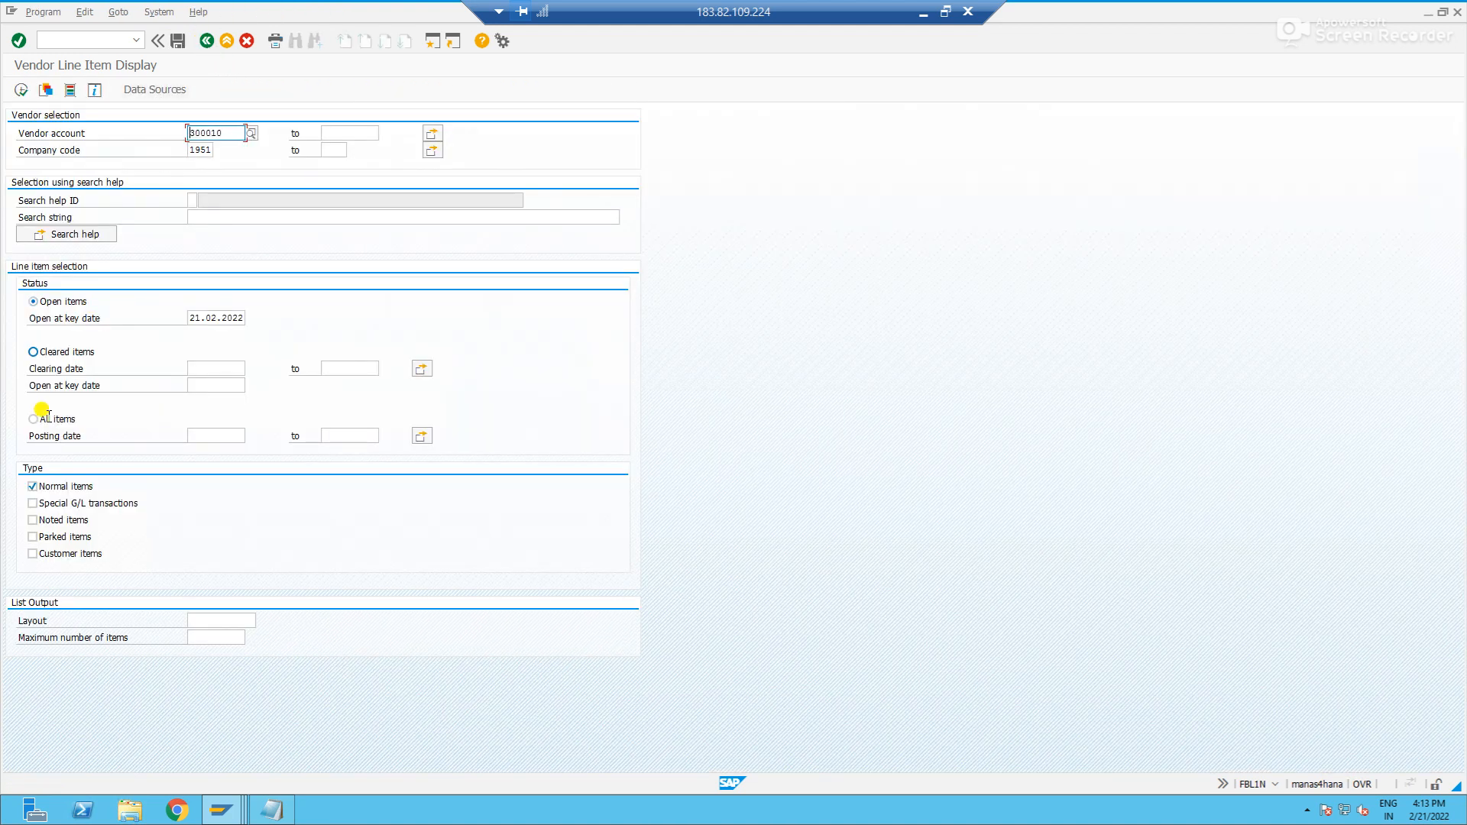
left_click(47, 352)
left_click(20, 91)
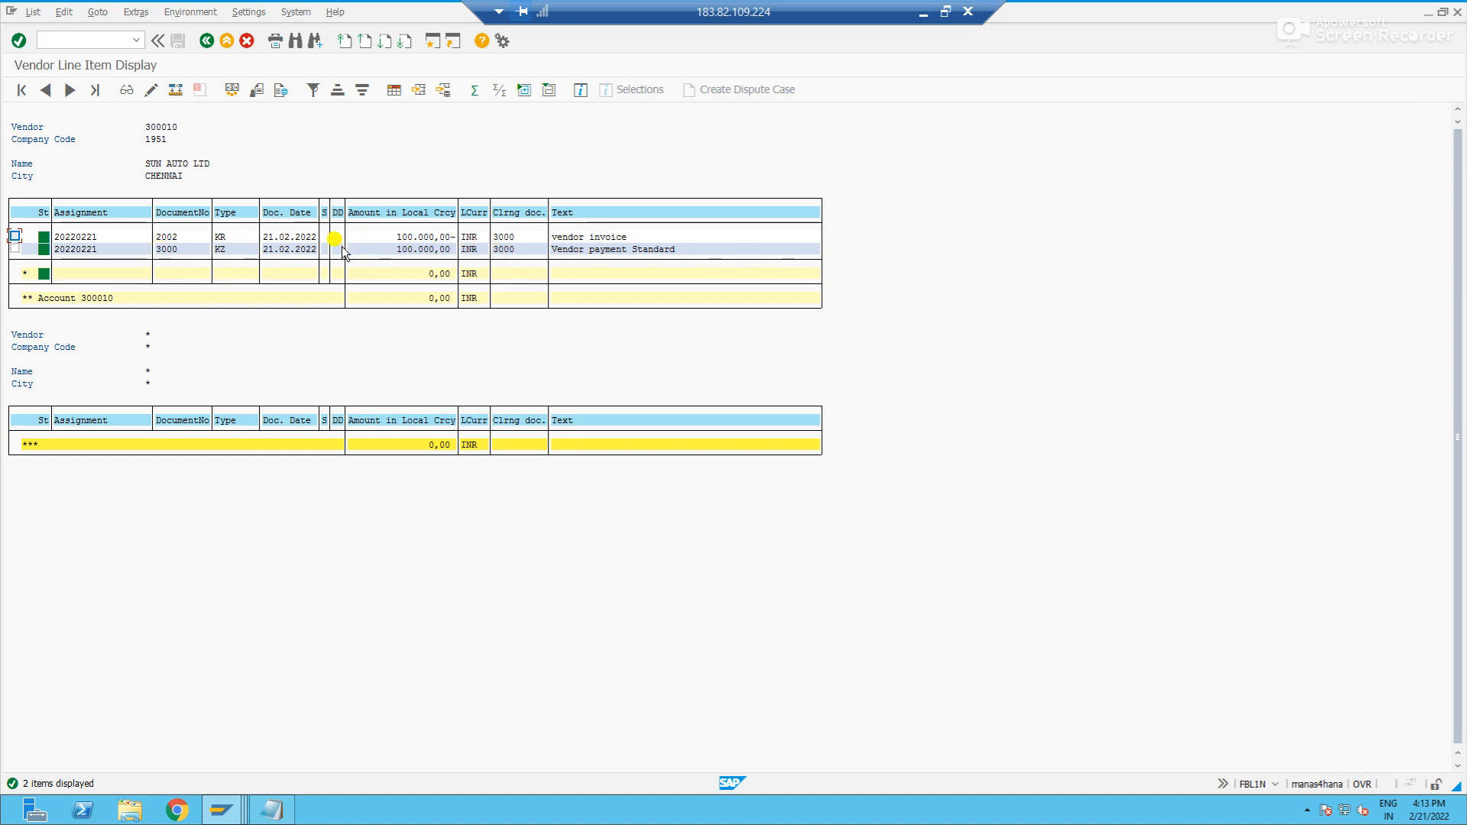
left_click(178, 236)
left_click(384, 237)
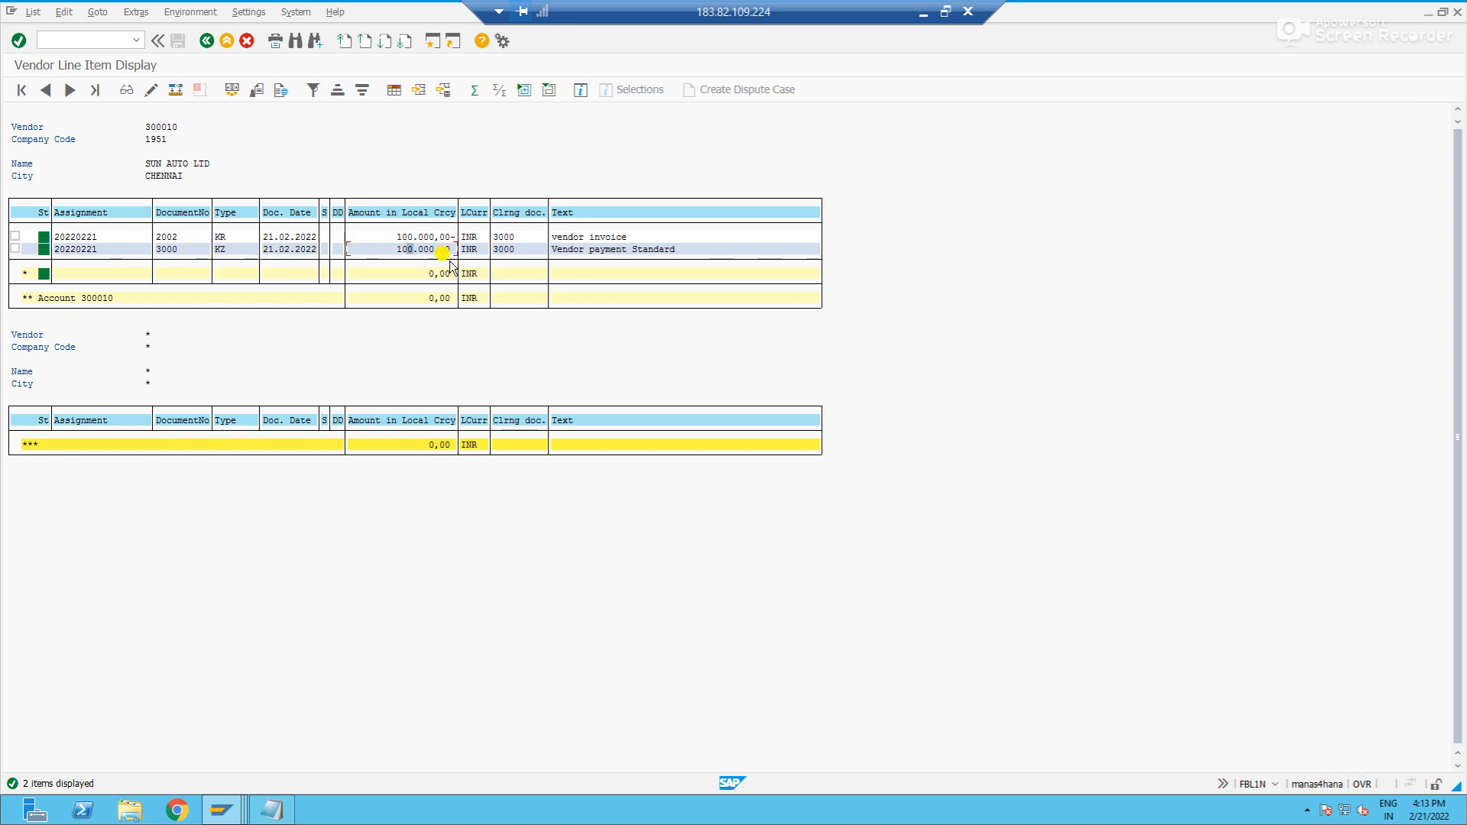
- Compare the clearing document of the cleared invoice and payment with their own document numbers
left_click(506, 238)
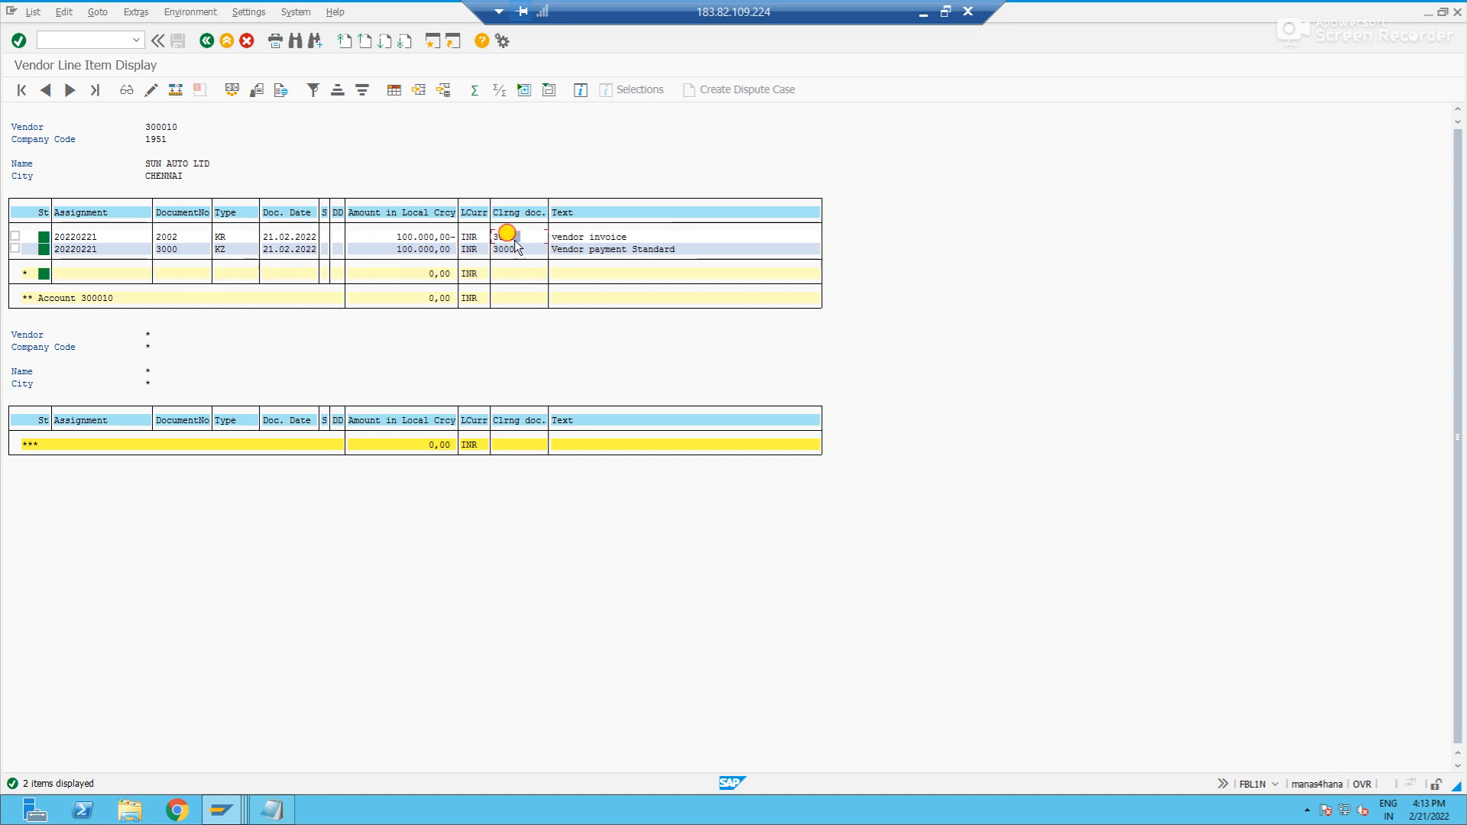
left_click(509, 249)
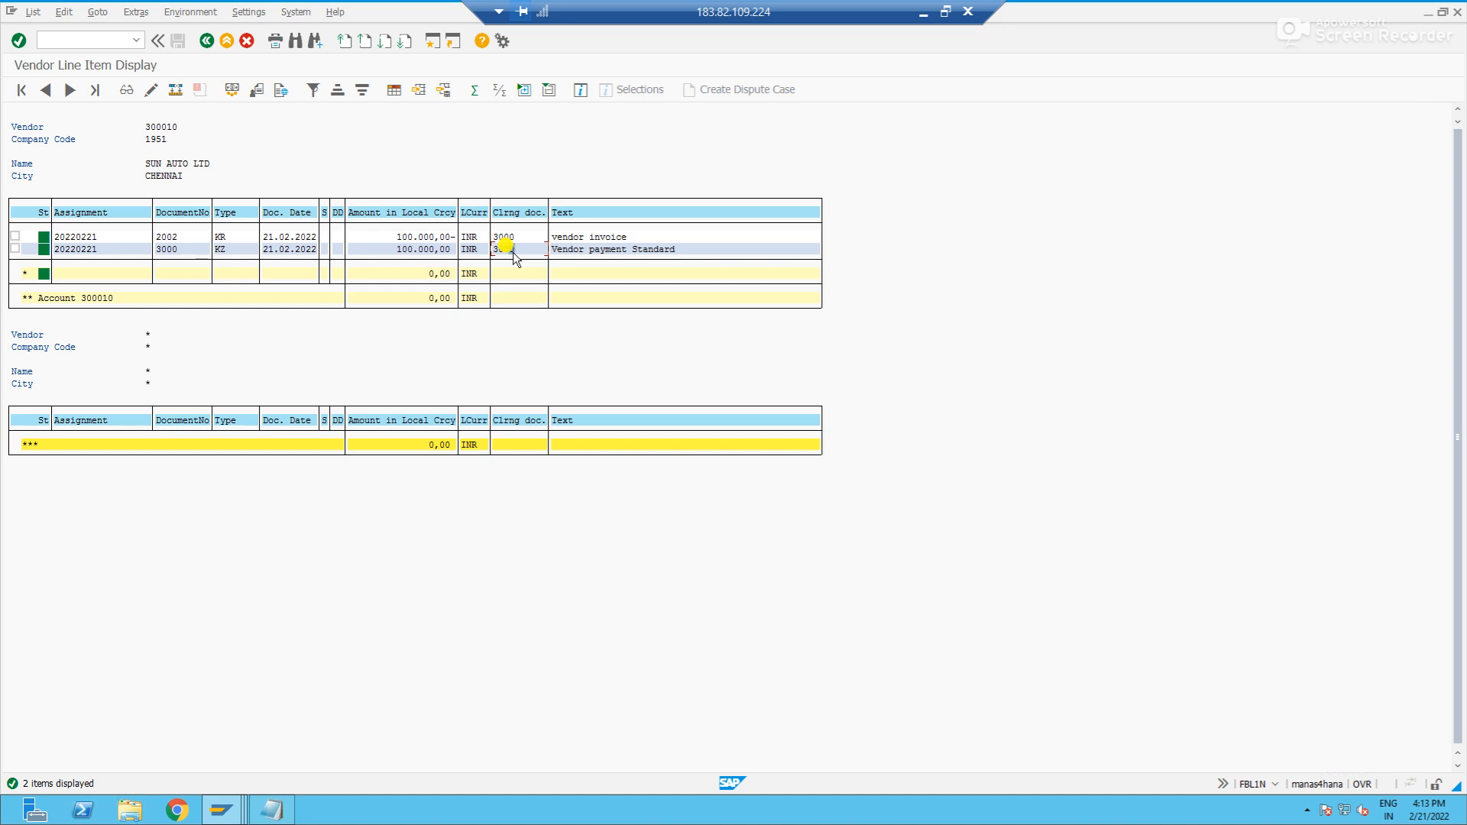
left_click(165, 249)
left_click(165, 237)
left_click(512, 239)
left_click(514, 250)
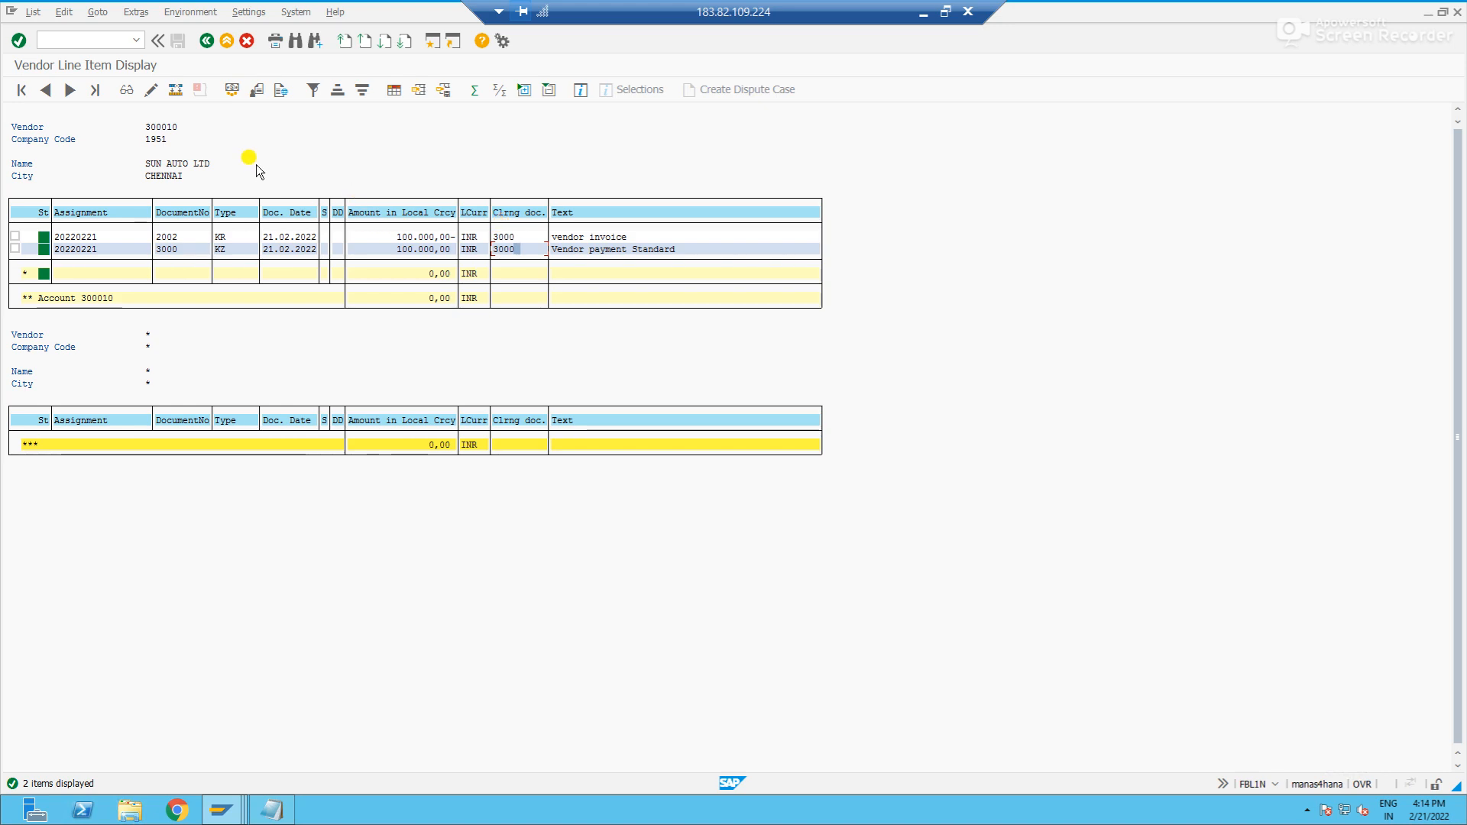
- Switch the vendor line item list back to open items and check the amounts of the remaining invoices
left_click(207, 41)
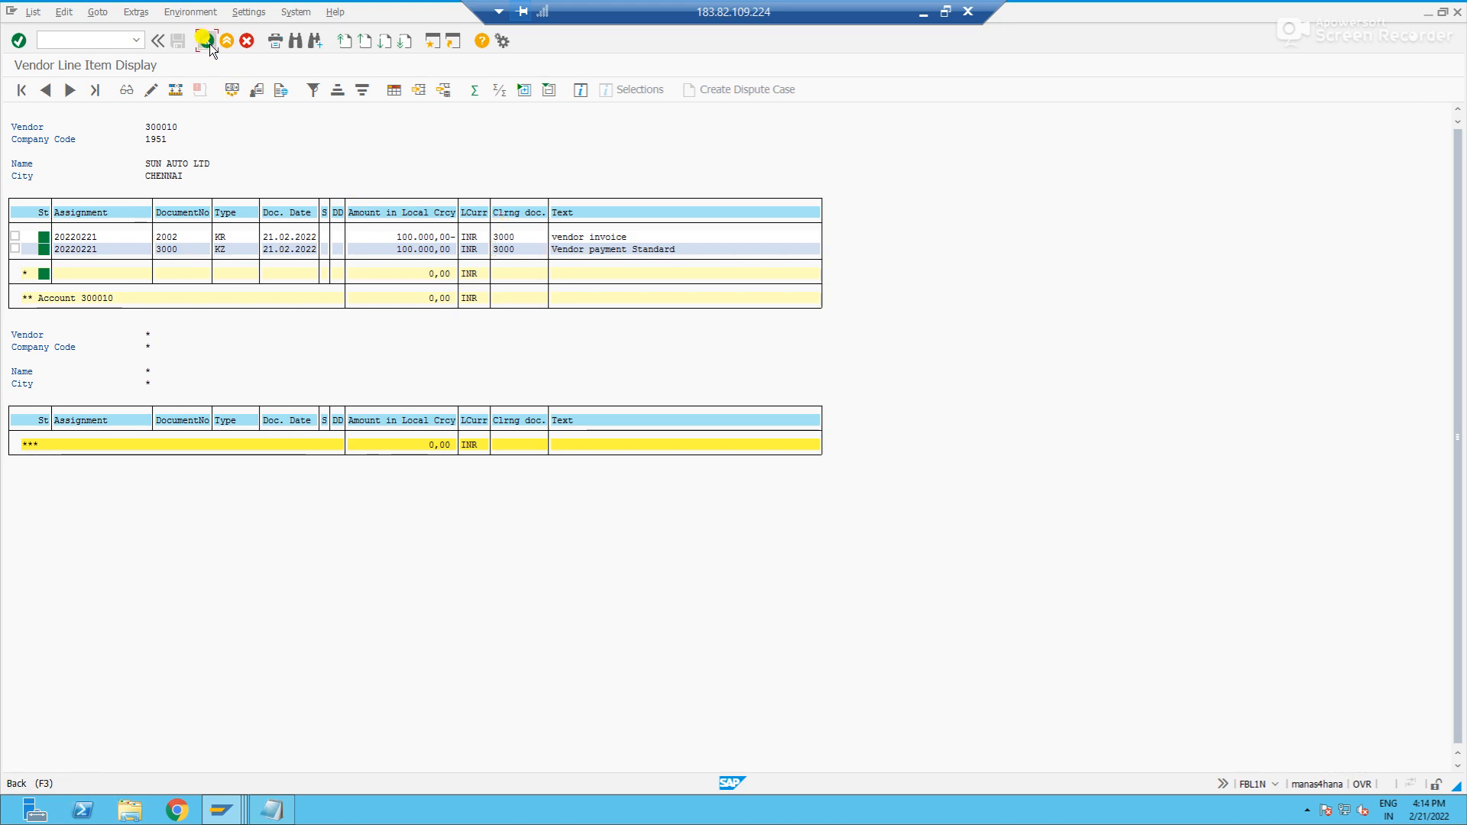
left_click(34, 301)
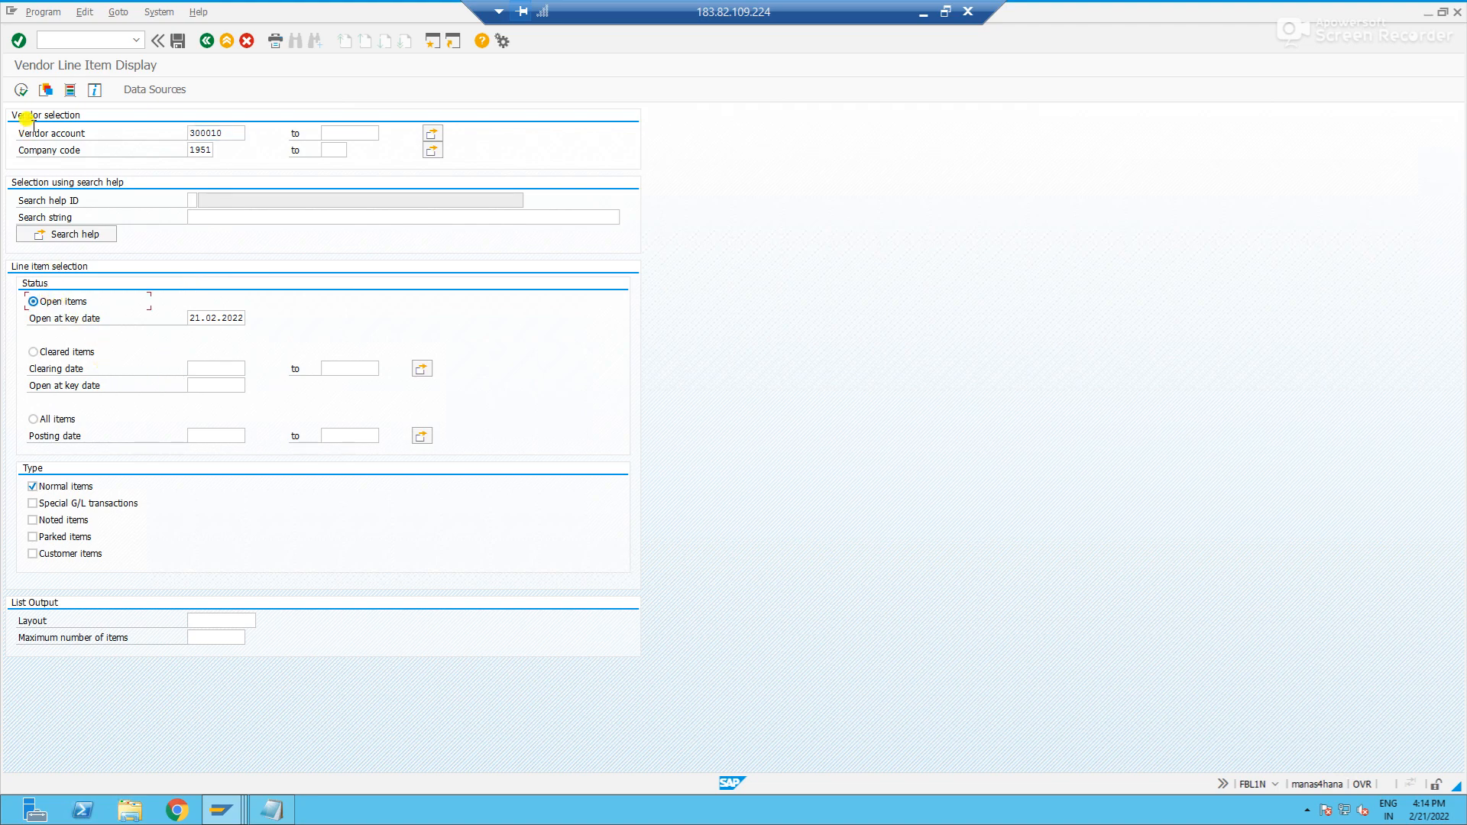
left_click(21, 91)
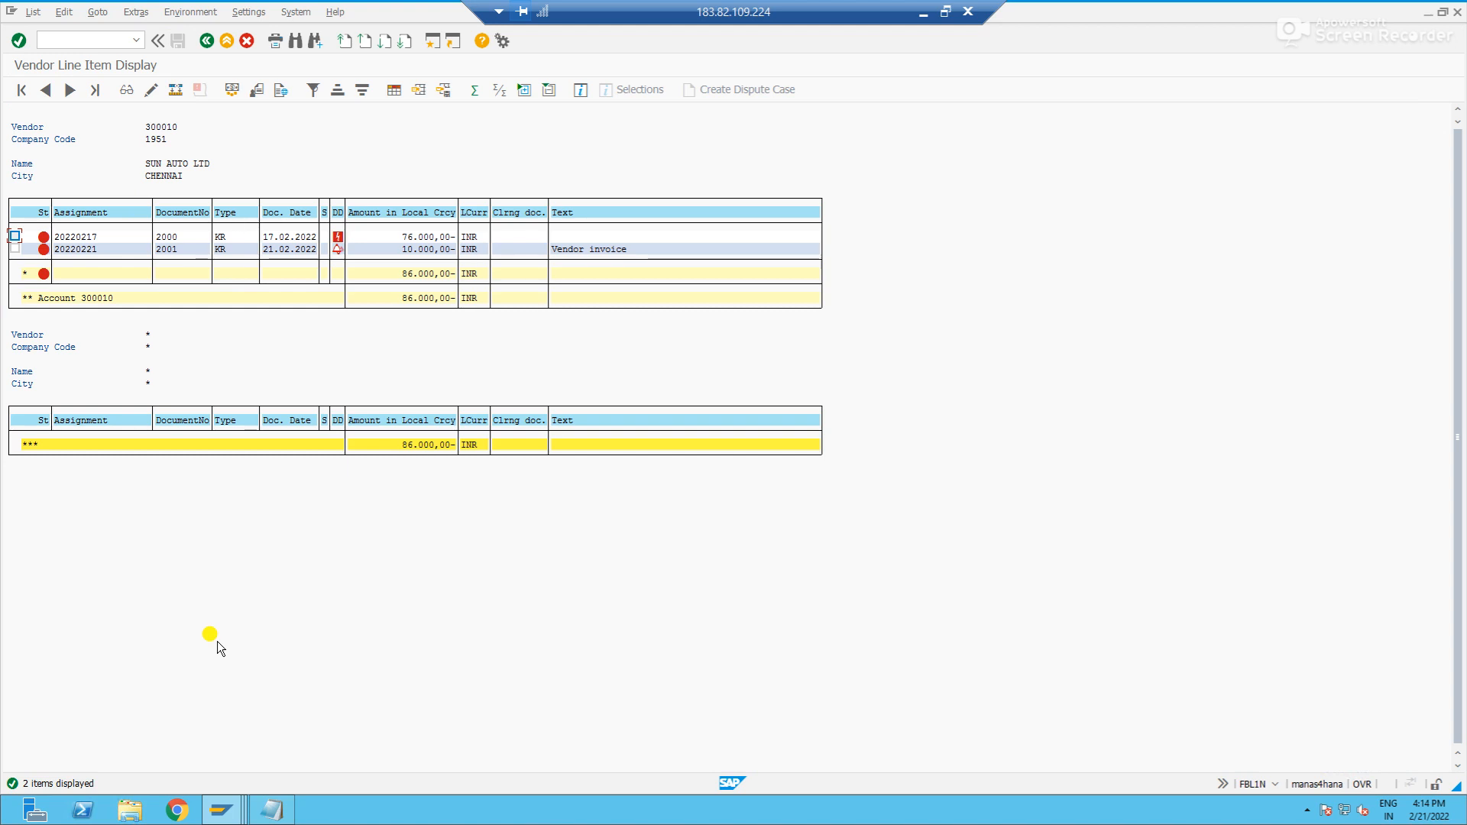
left_click(399, 273)
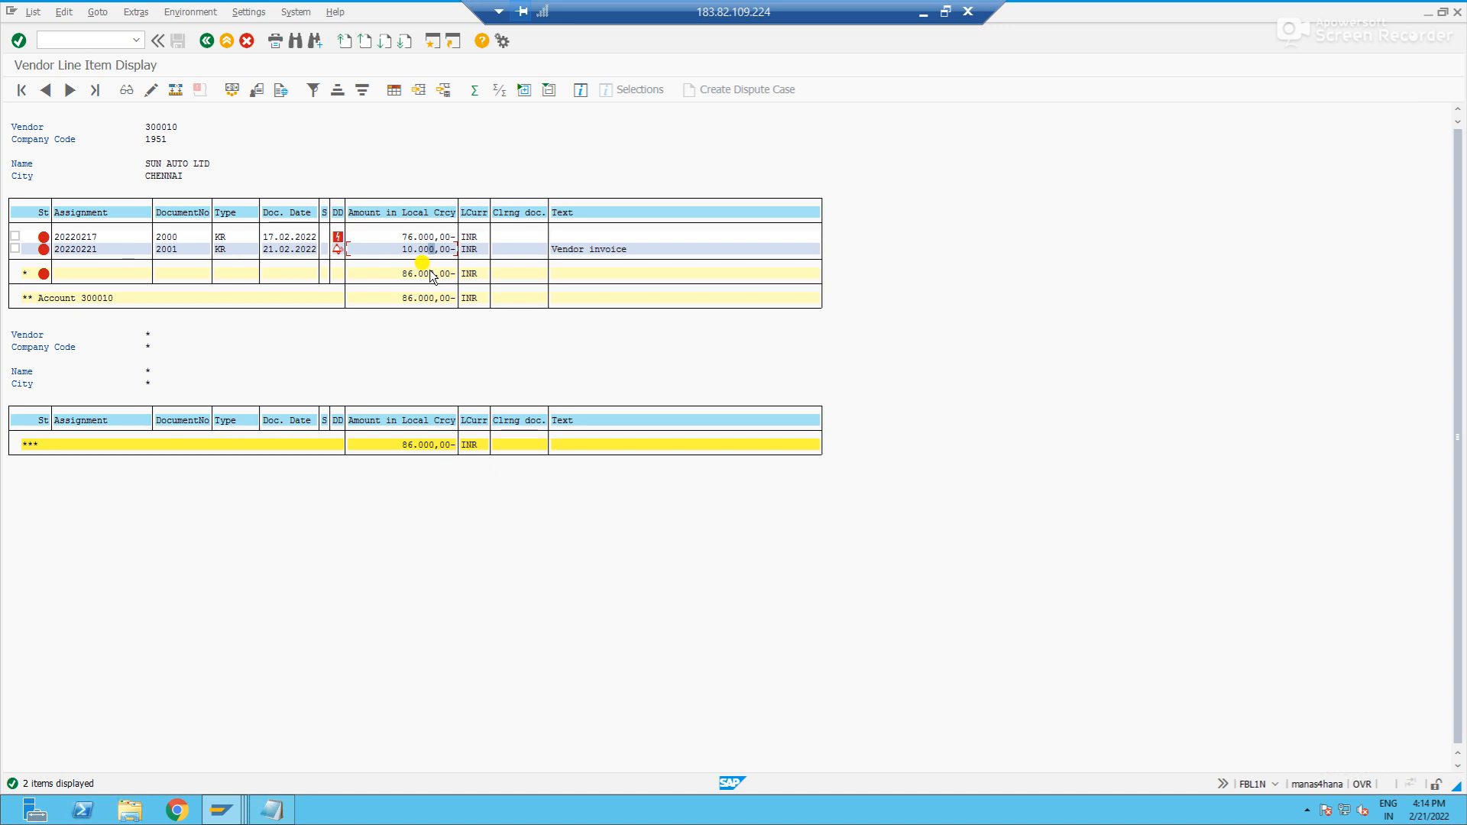
- Return to the payment session, start a new outgoing payment with F-53 and set the document date to 21022022
key("alt+Tab")
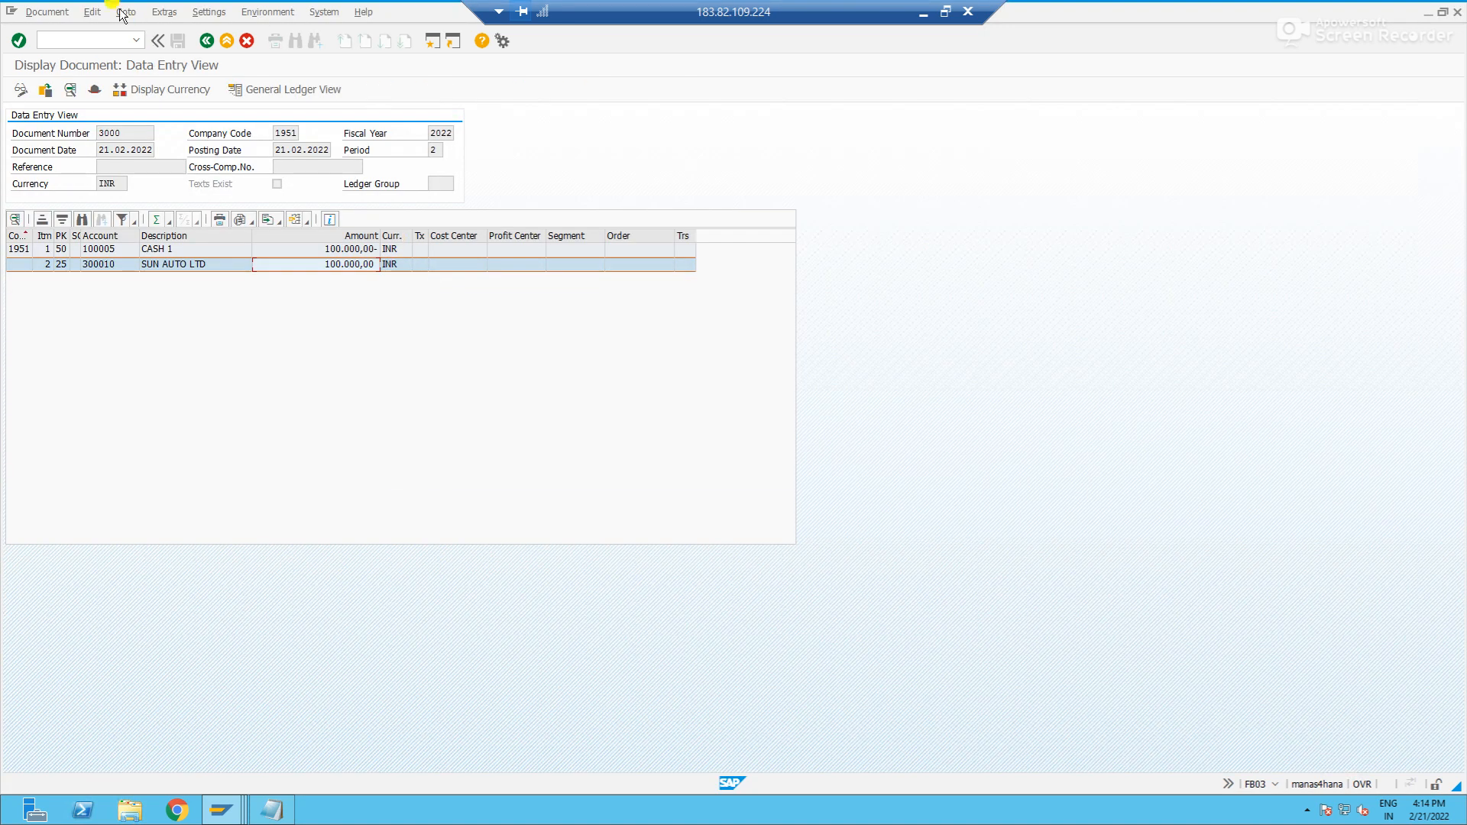
left_click(87, 39)
type("/nf-53")
key("Return")
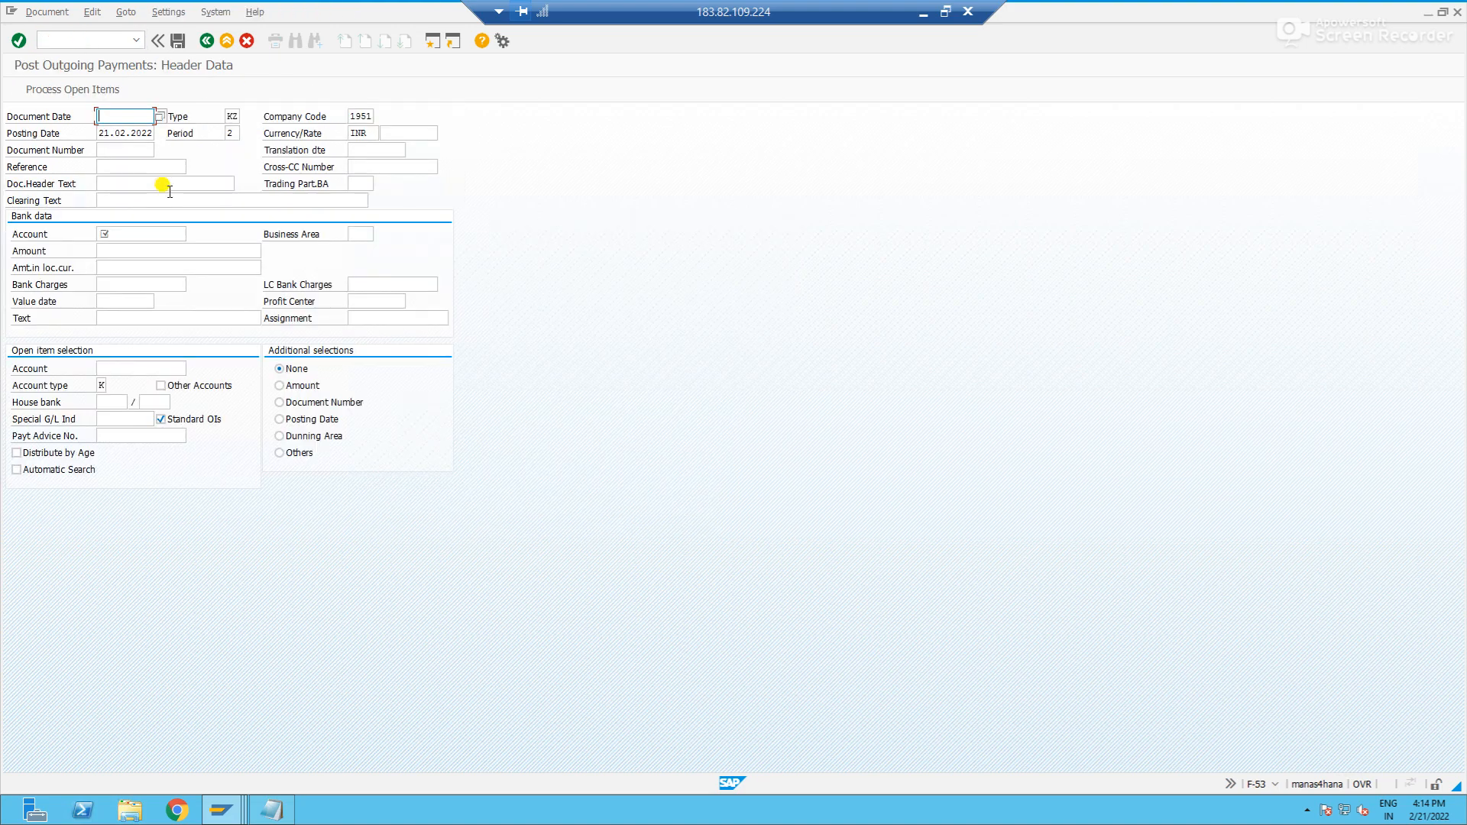
key("Down")
key("Tab")
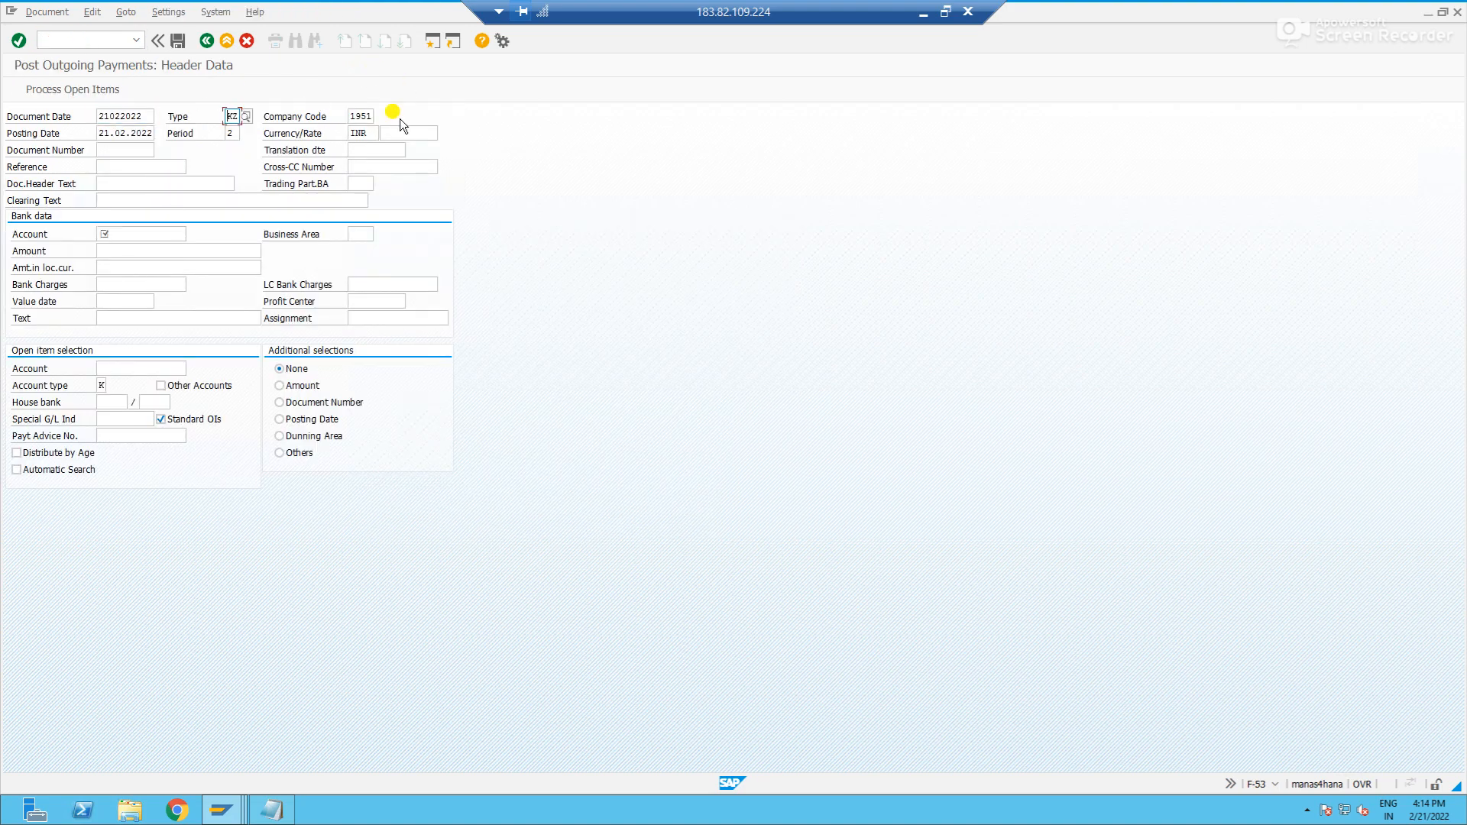
- Enter "Vendor Partical payment" as the clearing text of the payment
left_click(153, 200)
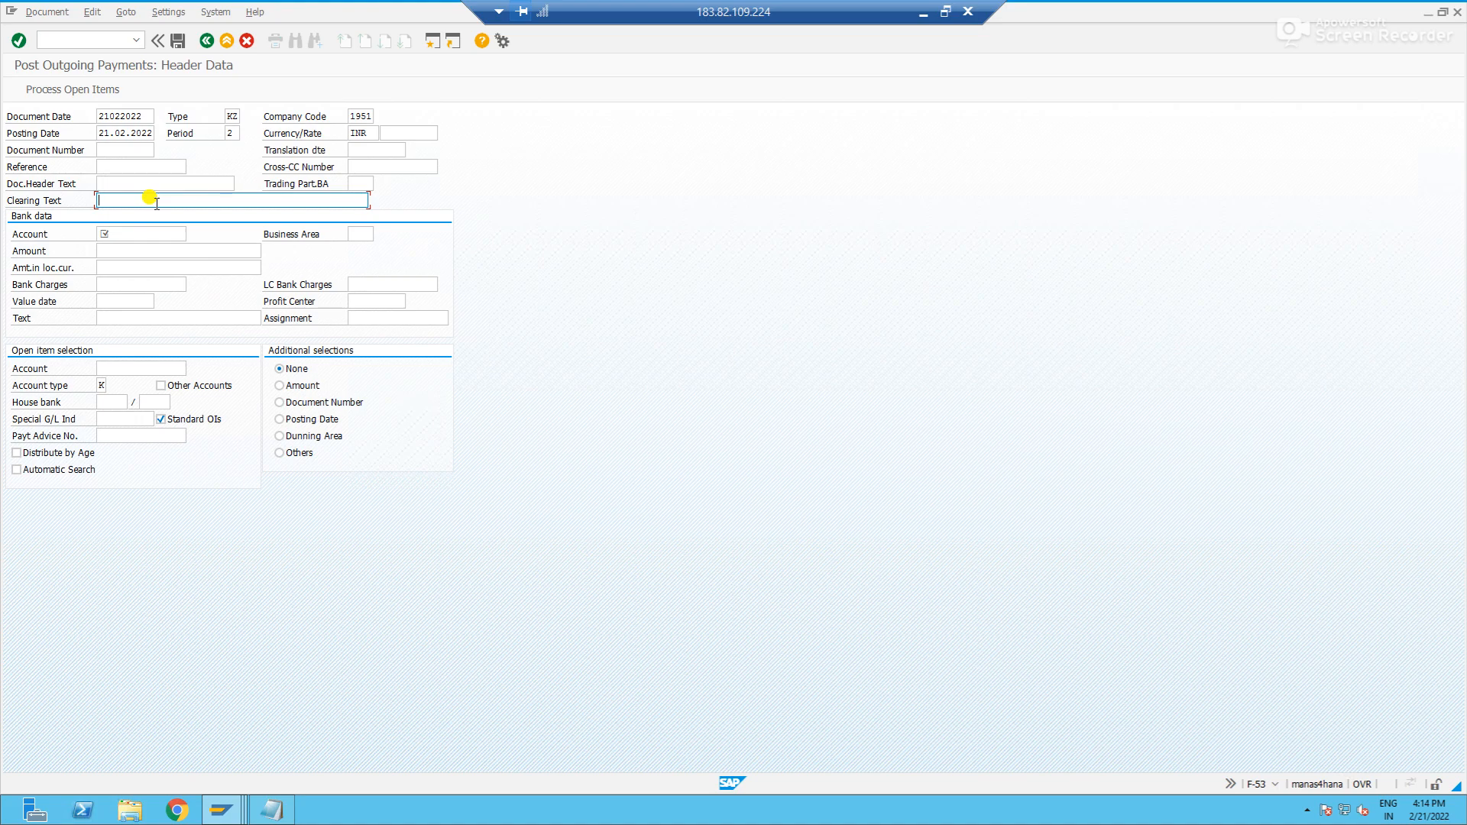
type("Ven")
type("or")
key("BackSpace")
key("BackSpace")
type("dor Pa")
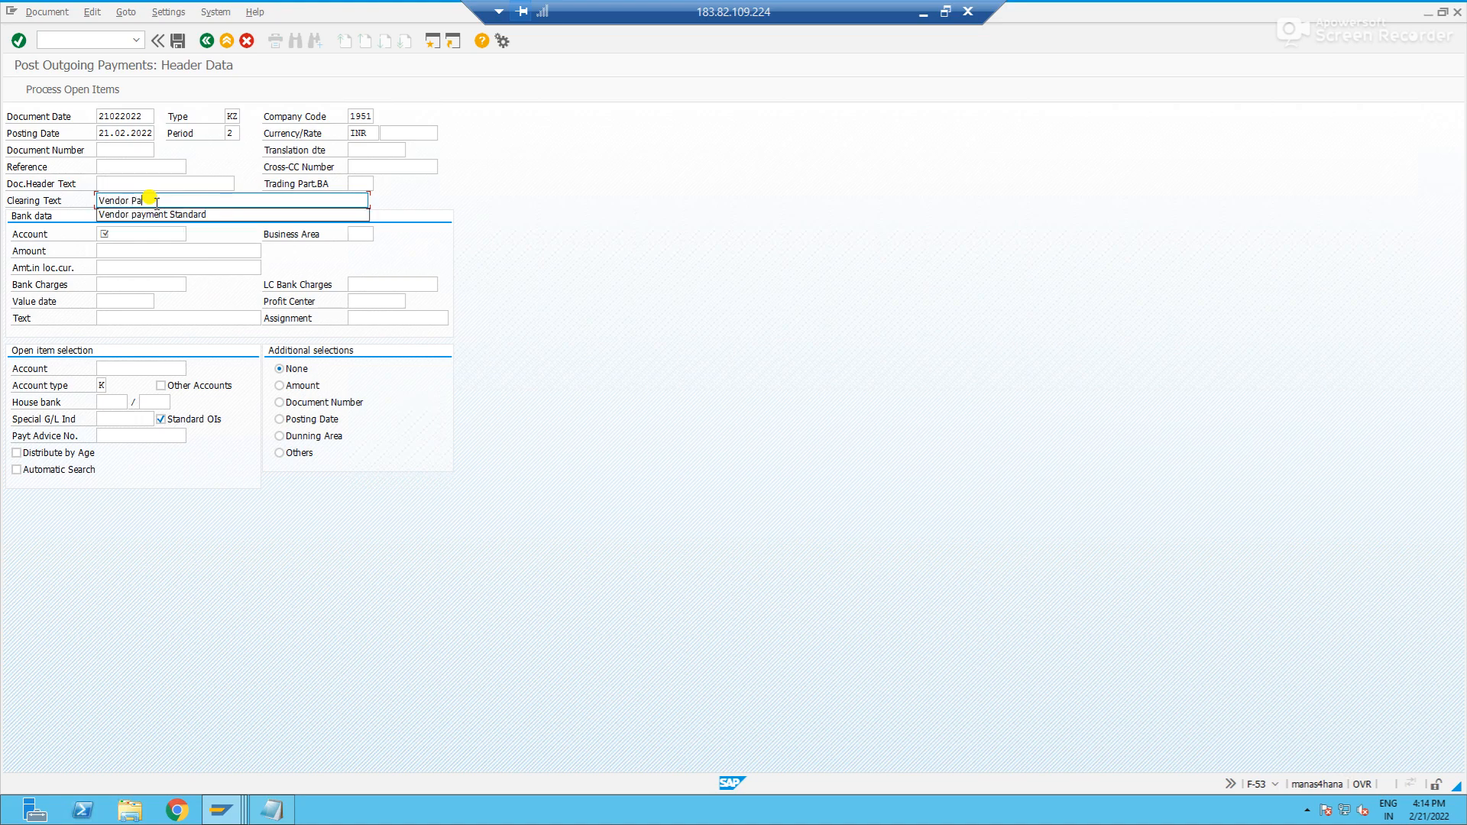
type("rtial payment")
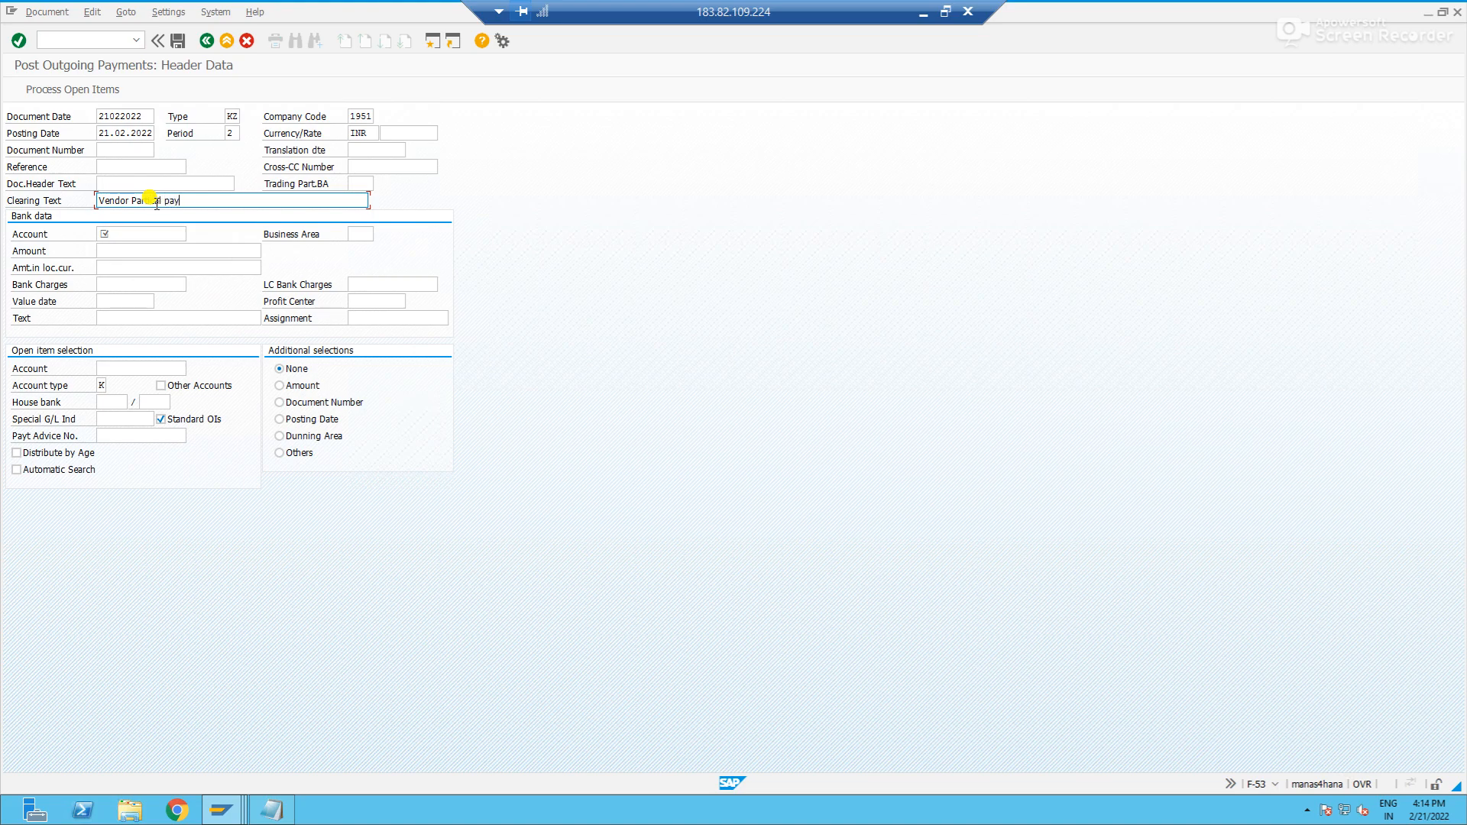
left_click(924, 13)
key("alt+Tab")
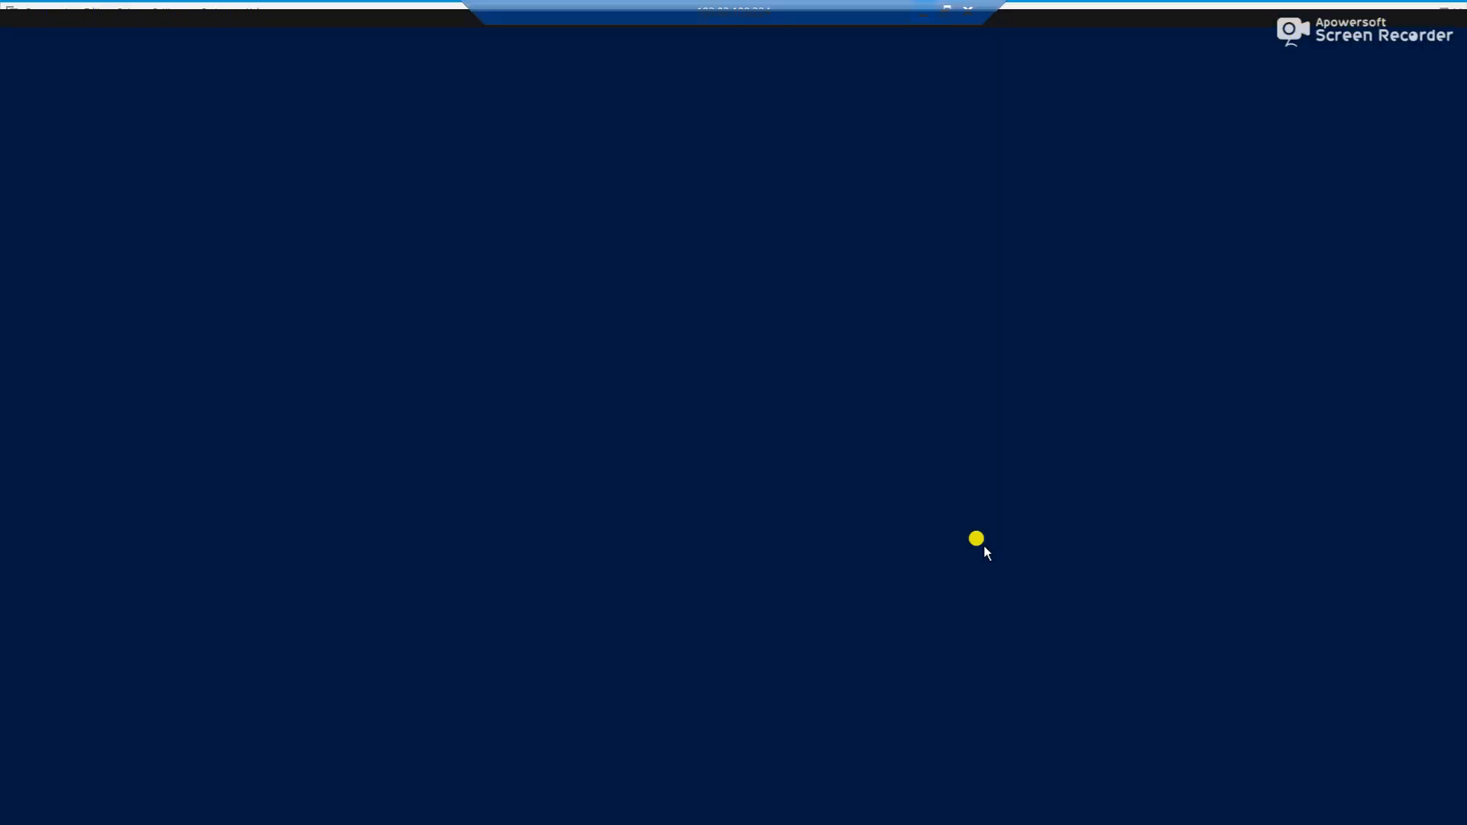
- Enter the cash G/L account in the bank data, consult the vendor's open items and set the amount to 5000
left_click(110, 232)
type("100005")
key("Tab")
key("Tab")
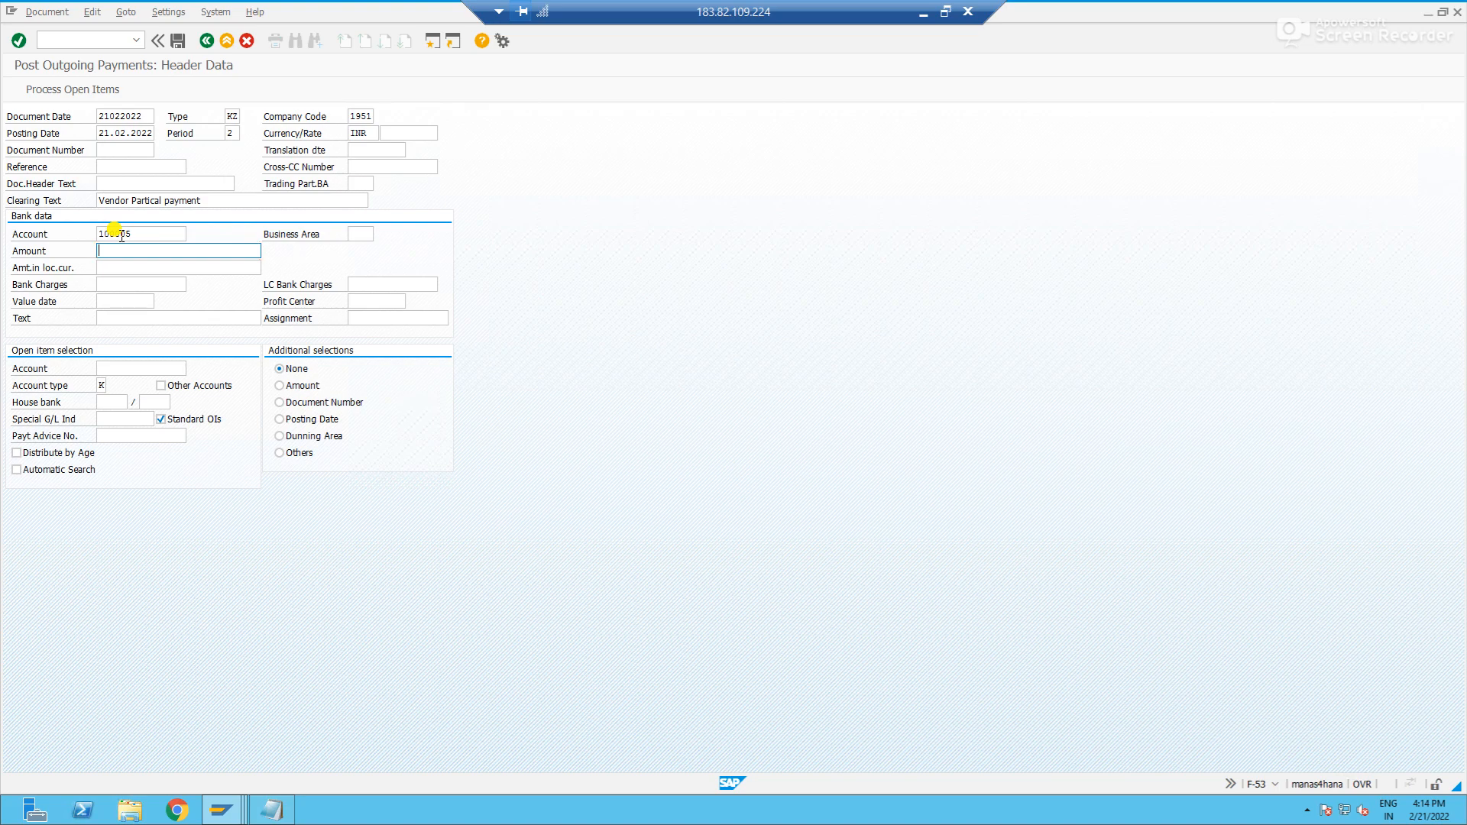
key("alt+Tab")
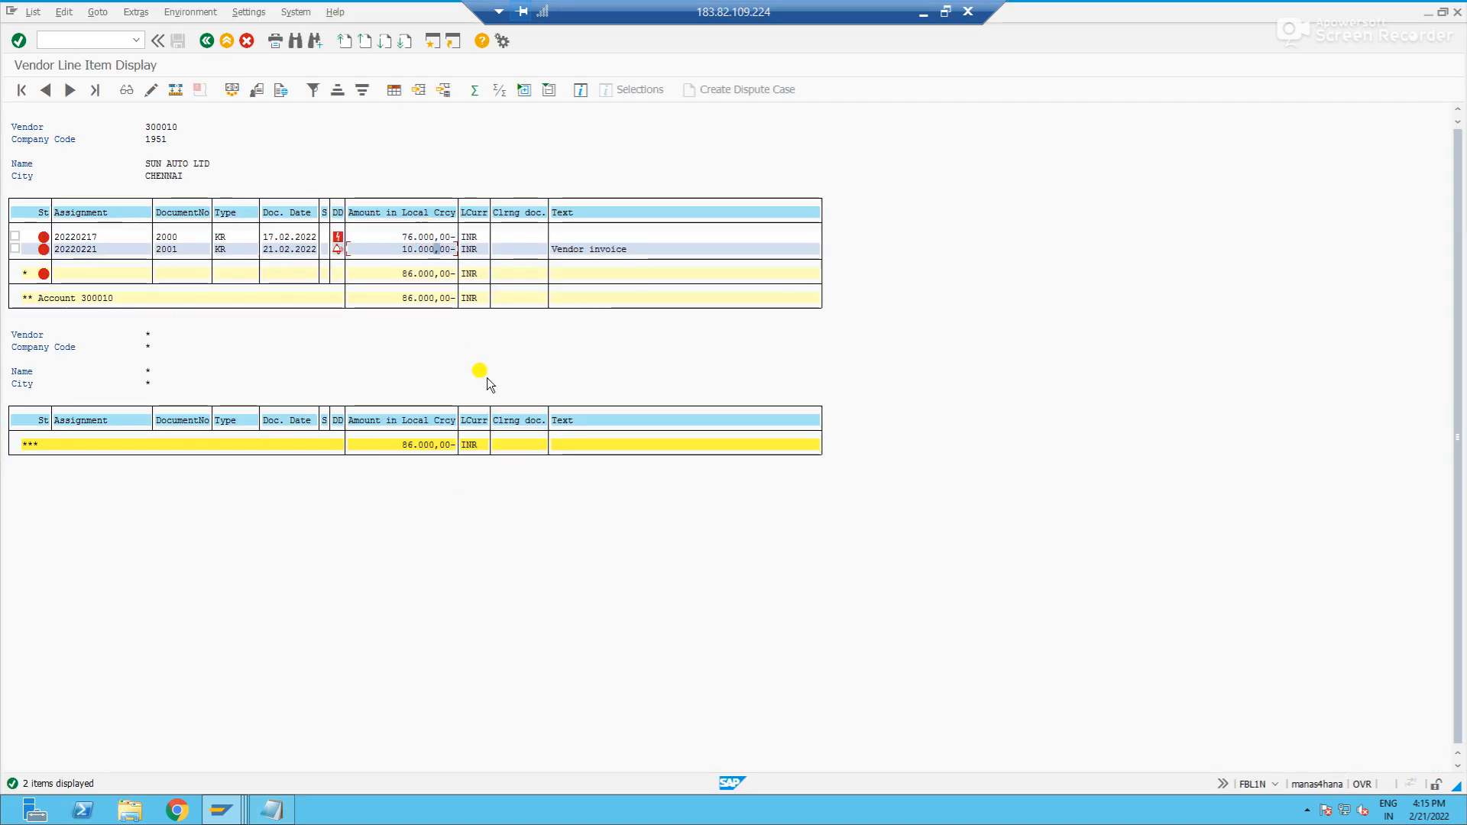
key("alt+Tab")
type("5000")
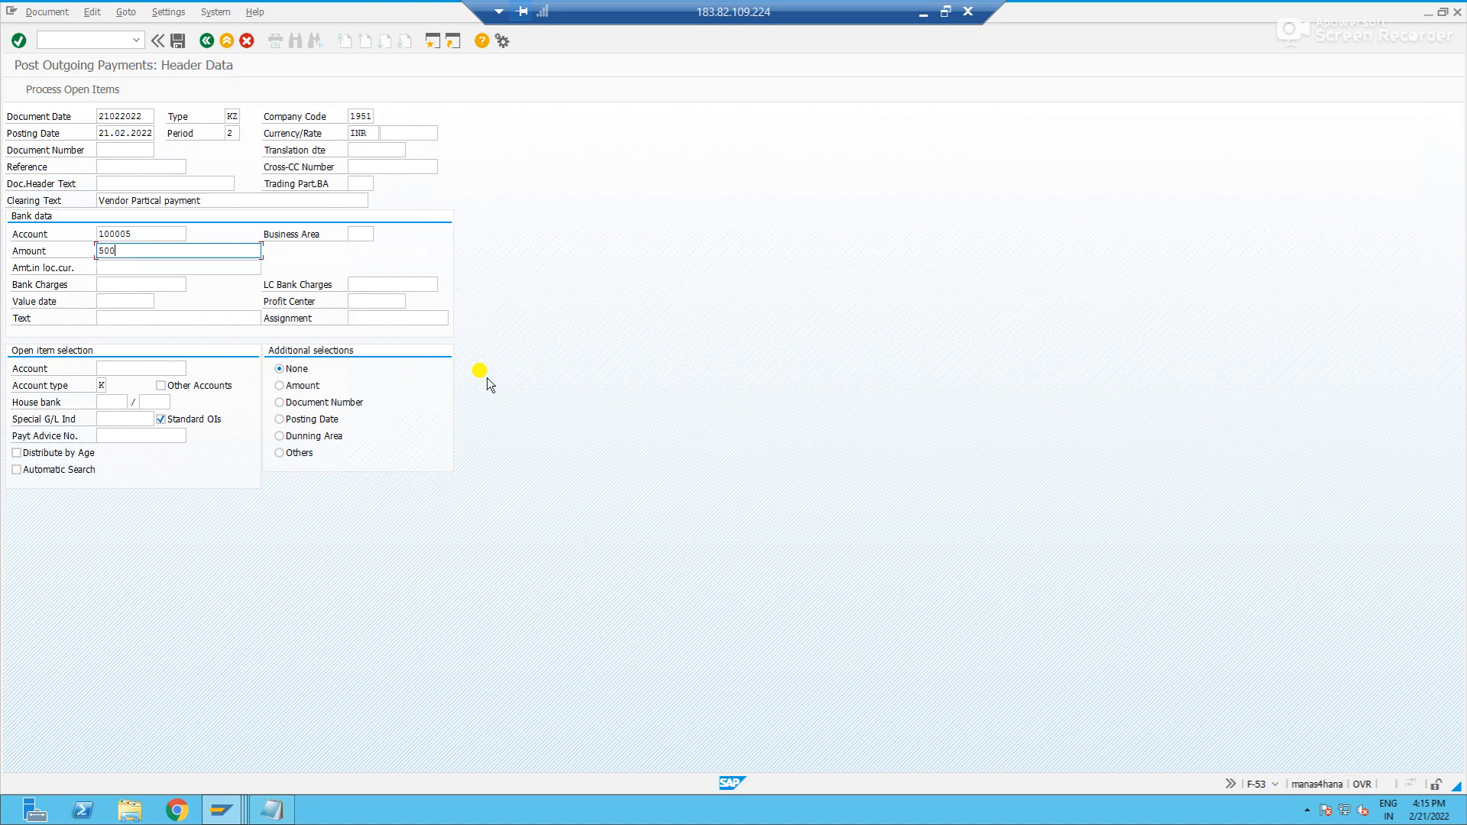
- Enter "Vendor partial payment" as the text of the bank data line
left_click(223, 318)
type("Vendor ")
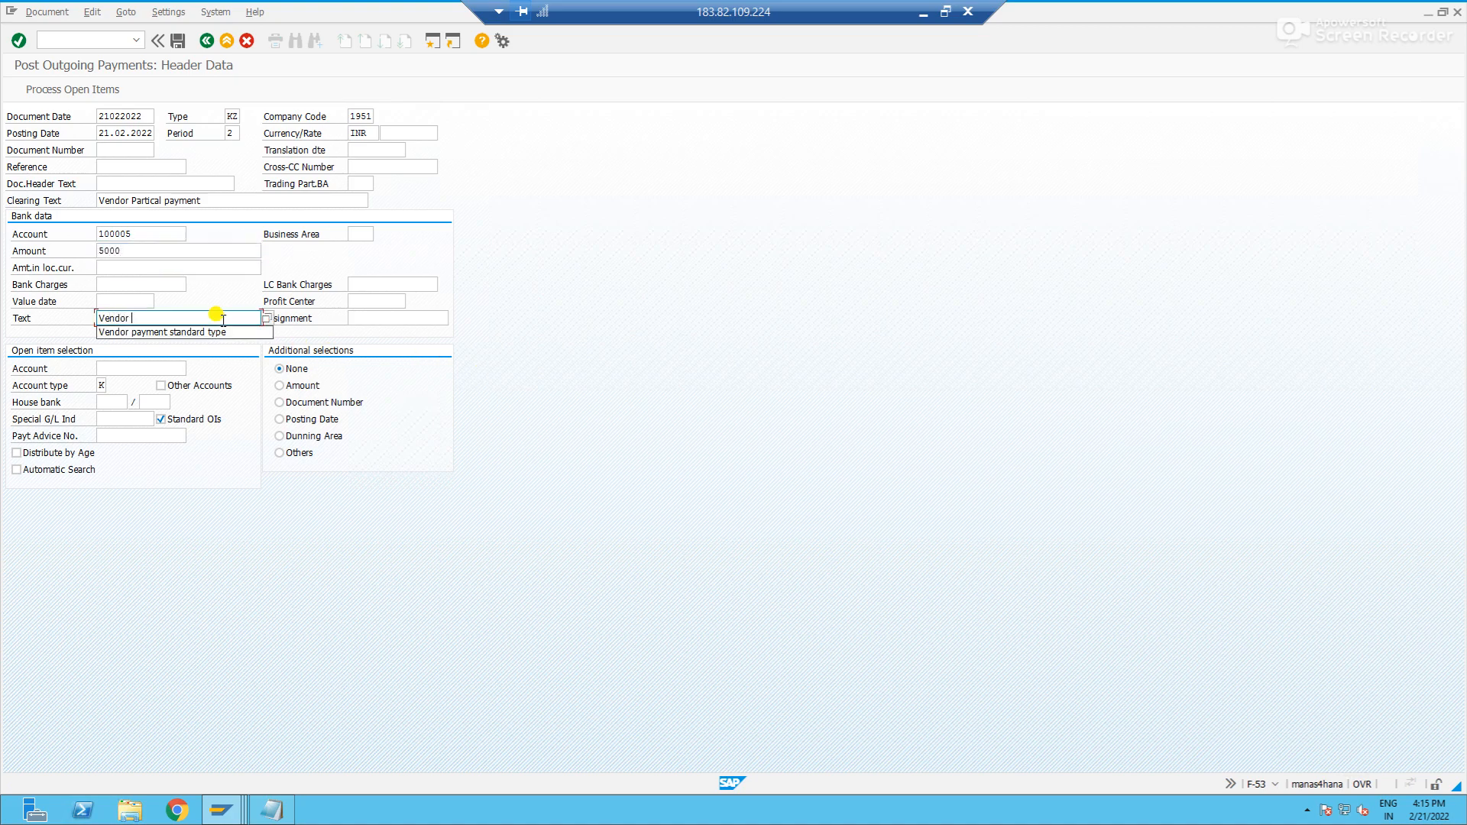
type("partial ")
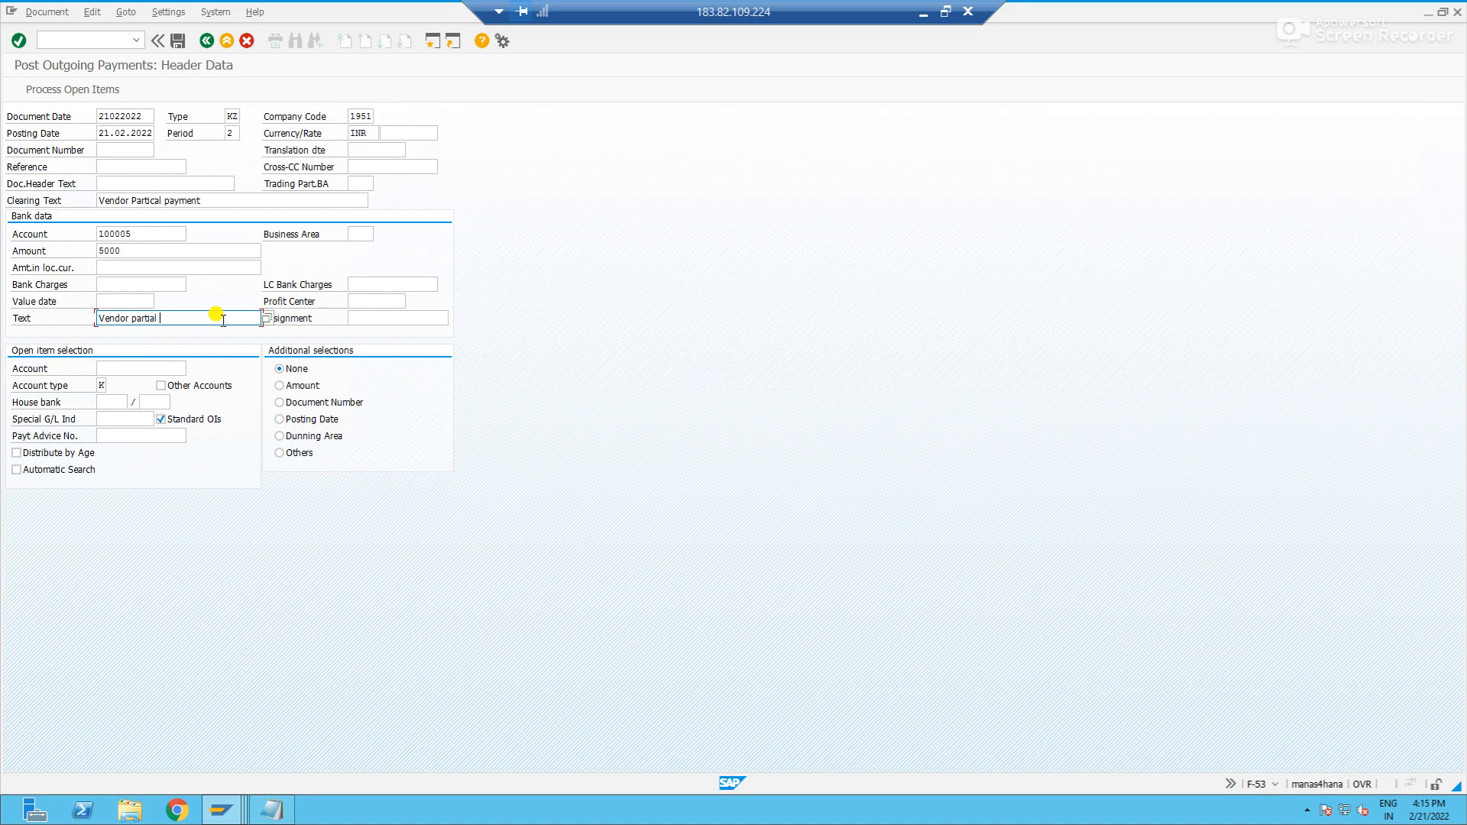
type("payment")
- Correct the misspelled clearing text to "Vendor Partial payment"
left_click(162, 201)
key("BackSpace")
key("BackSpace")
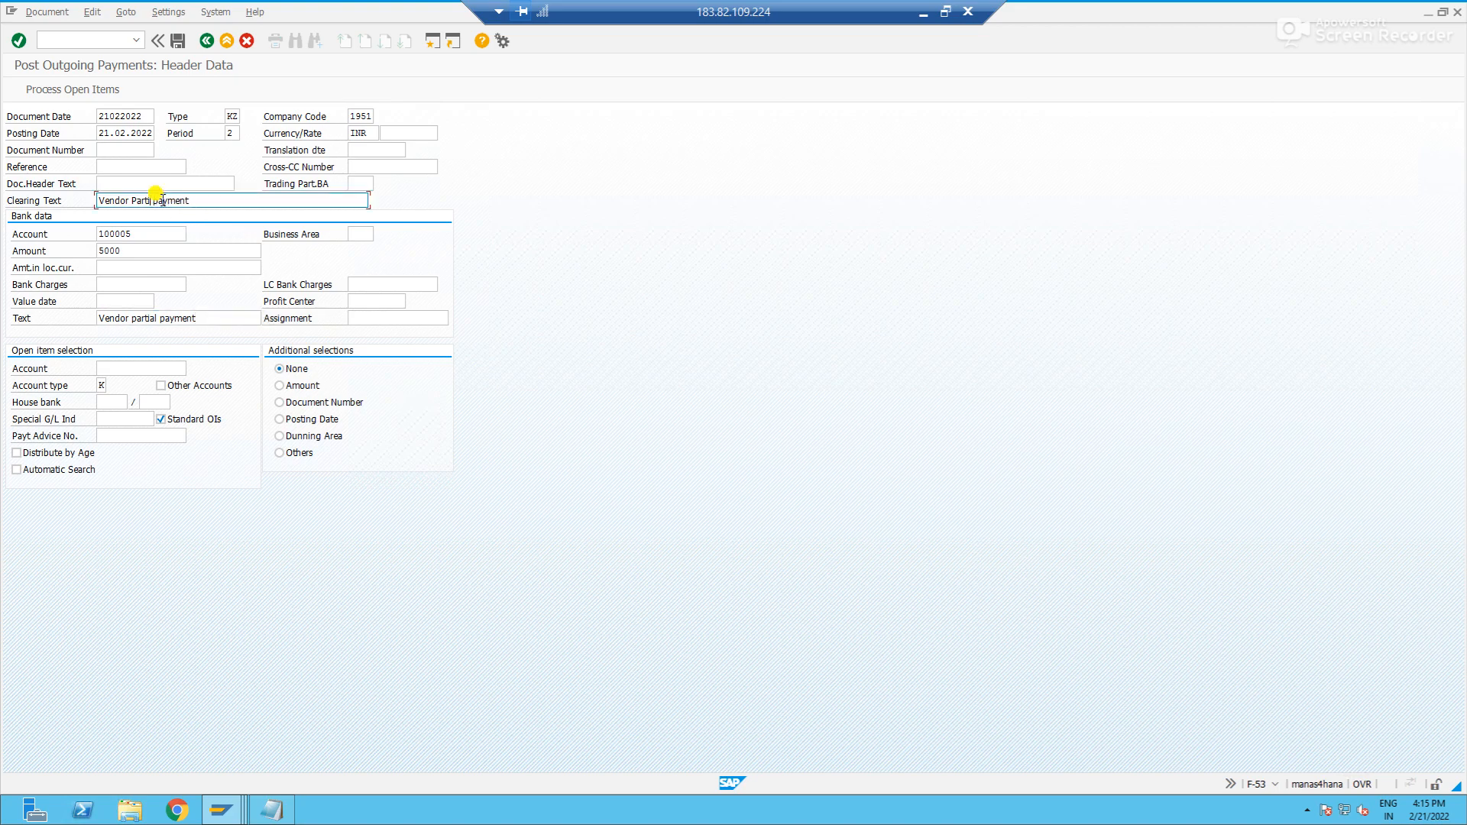
key("BackSpace")
left_click(221, 201)
key("BackSpace")
key("BackSpace")
key("BackSpace")
key("BackSpace")
key("BackSpace")
key("BackSpace")
key("BackSpace")
key("BackSpace")
type("al payment")
- Select SUN AUTO LTD's vendor account, process its open items as a partial payment and deactivate the 77.000,00 item
left_click(150, 370)
type("300010")
key("Return")
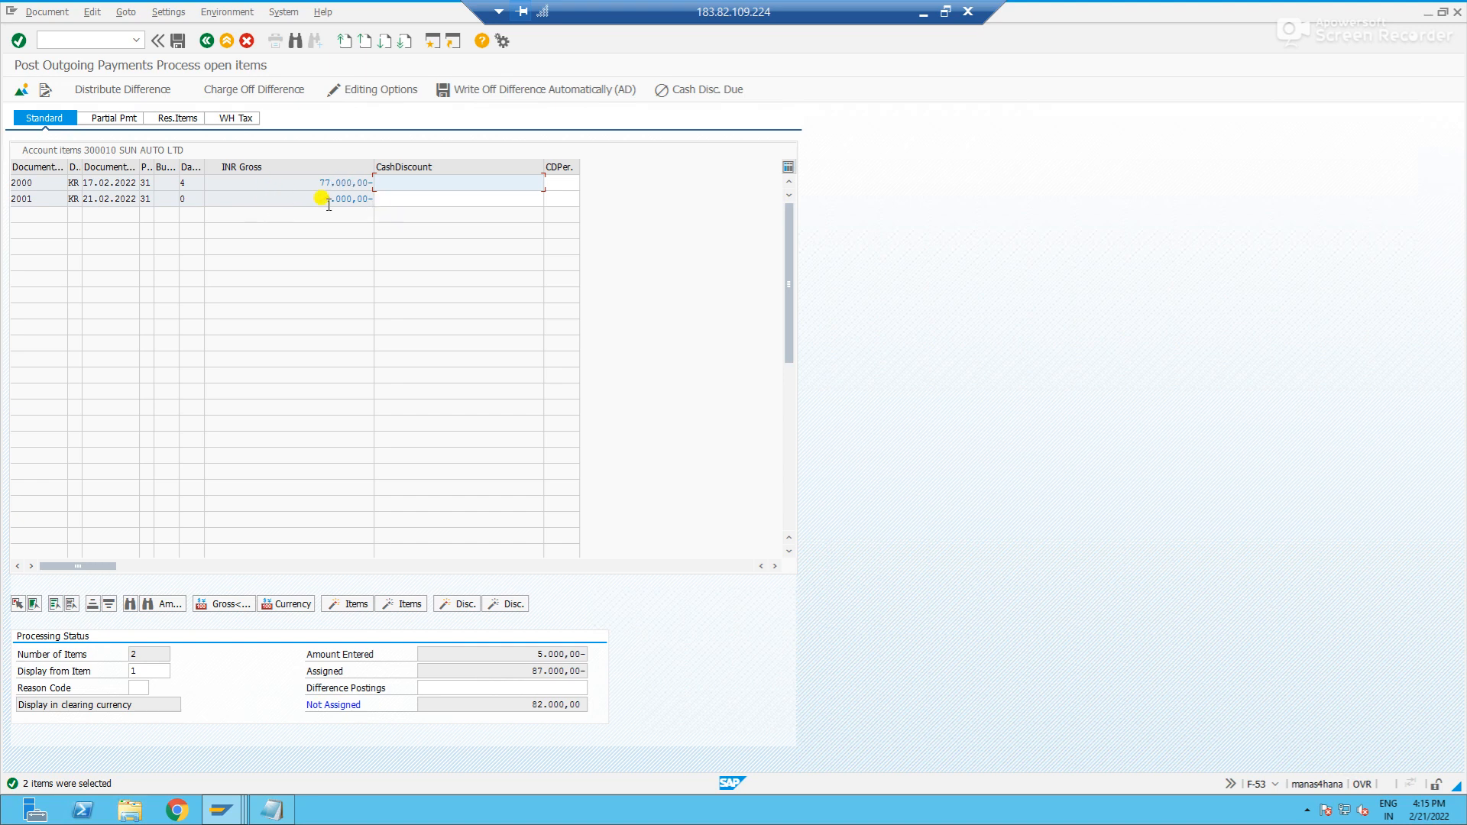
left_click(108, 120)
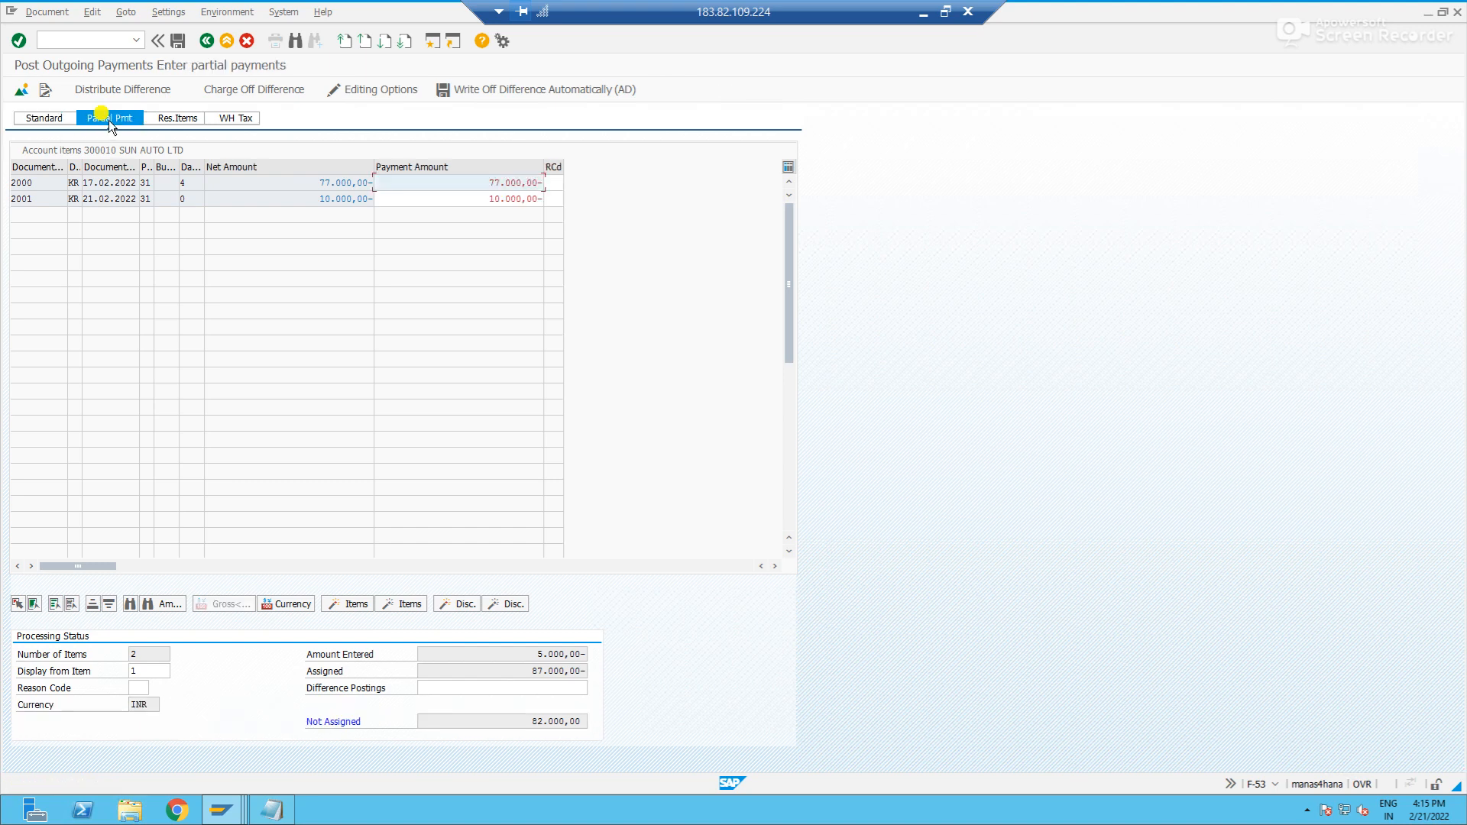
double_click(327, 183)
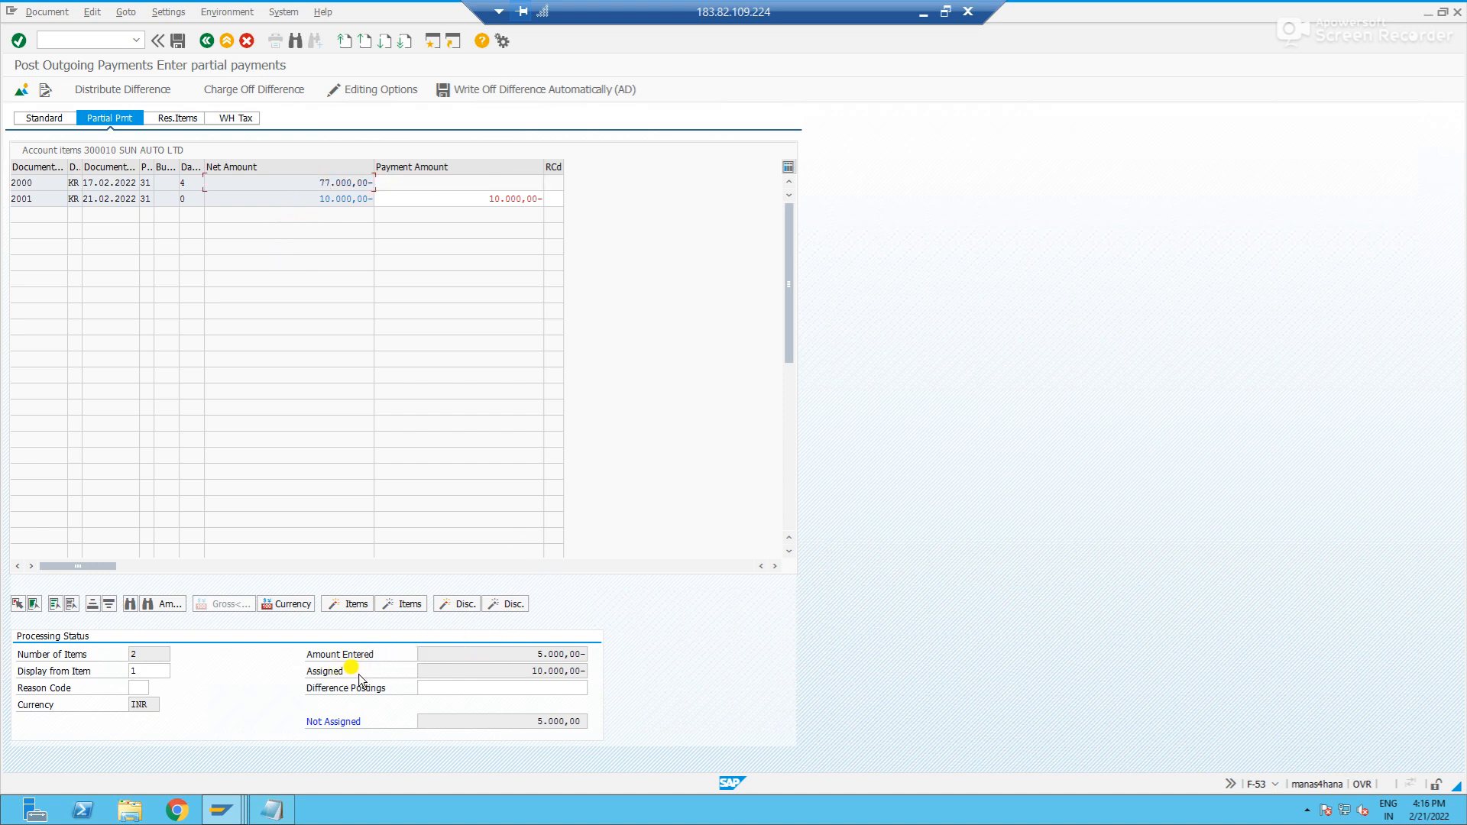
- Compare the assigned amount with the amount entered and try to post with the 10.000,00 item's full payment amount
left_click_drag(536, 673, 609, 676)
left_click(612, 679)
left_click_drag(530, 674, 600, 672)
left_click(613, 675)
left_click_drag(511, 653, 603, 648)
left_click(605, 648)
left_click(176, 43)
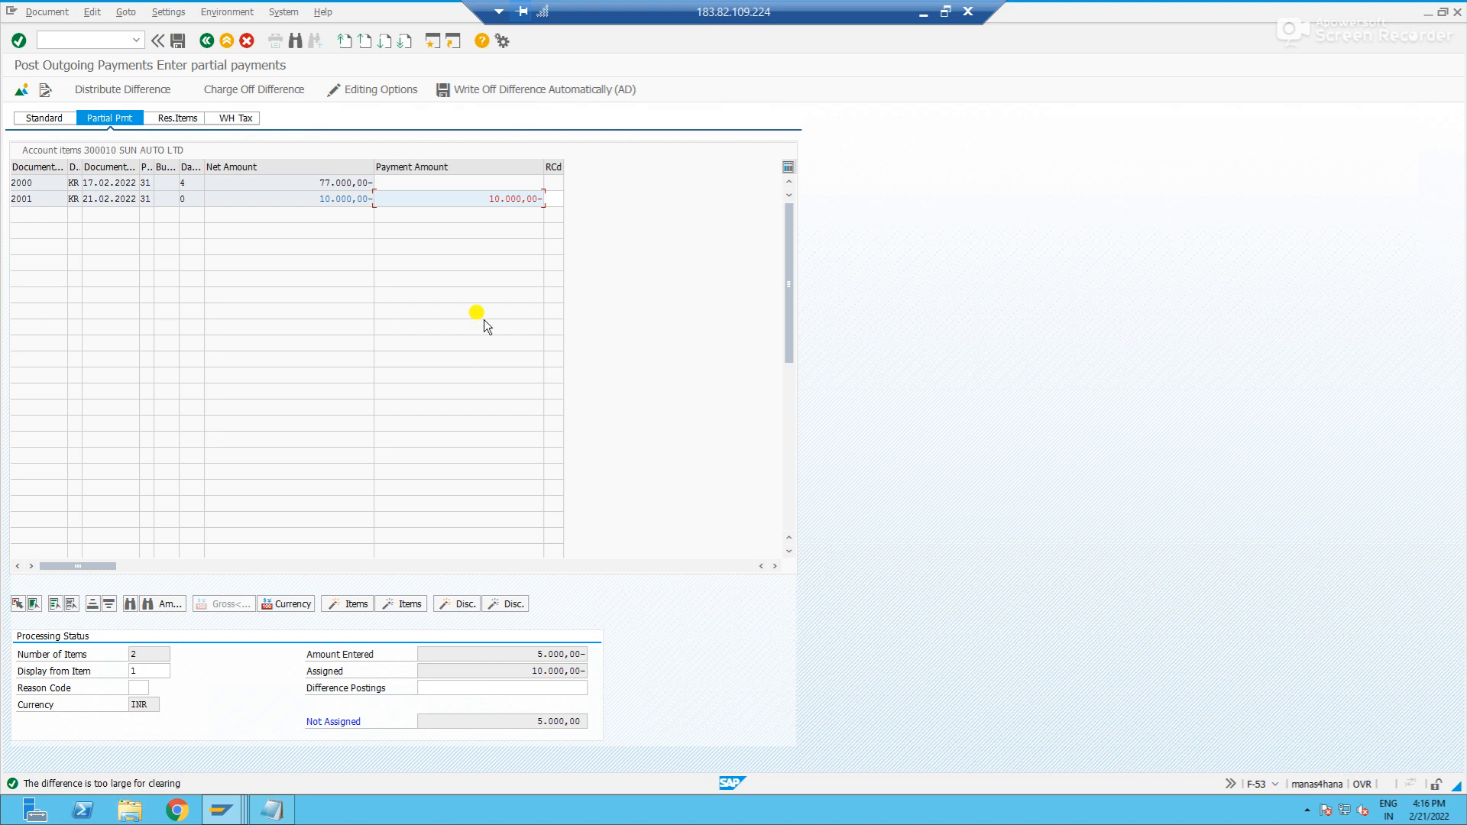
- Set the payment amount of the 10.000,00 invoice item to 5.000,00-
left_click(511, 199)
key("ctrl+a")
key("Delete")
type("-5000")
key("Return")
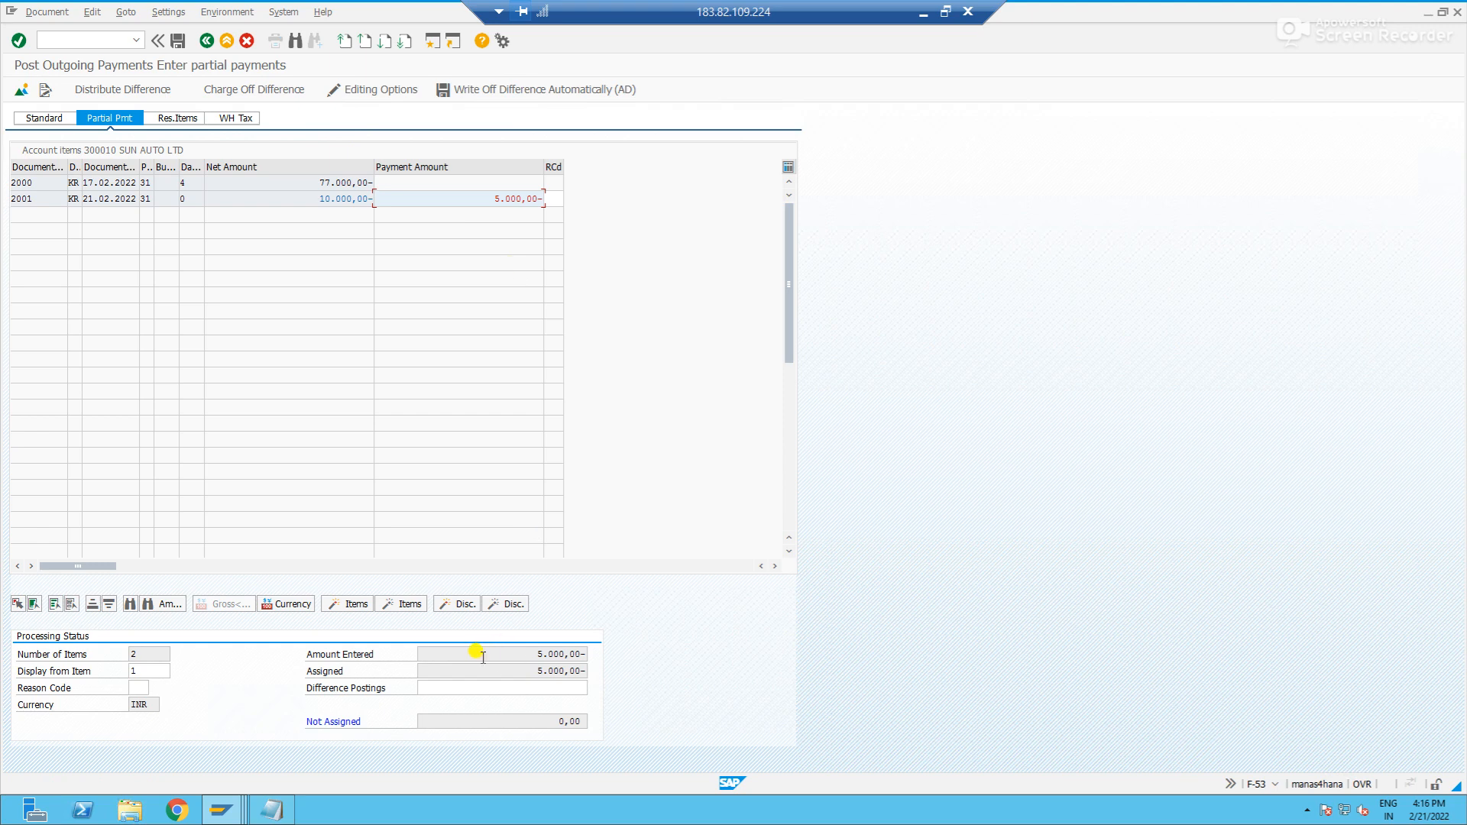
- Check the entered, assigned and not assigned amounts, and post the partial payment
left_click_drag(536, 657, 610, 660)
left_click(520, 673)
left_click_drag(519, 674, 607, 671)
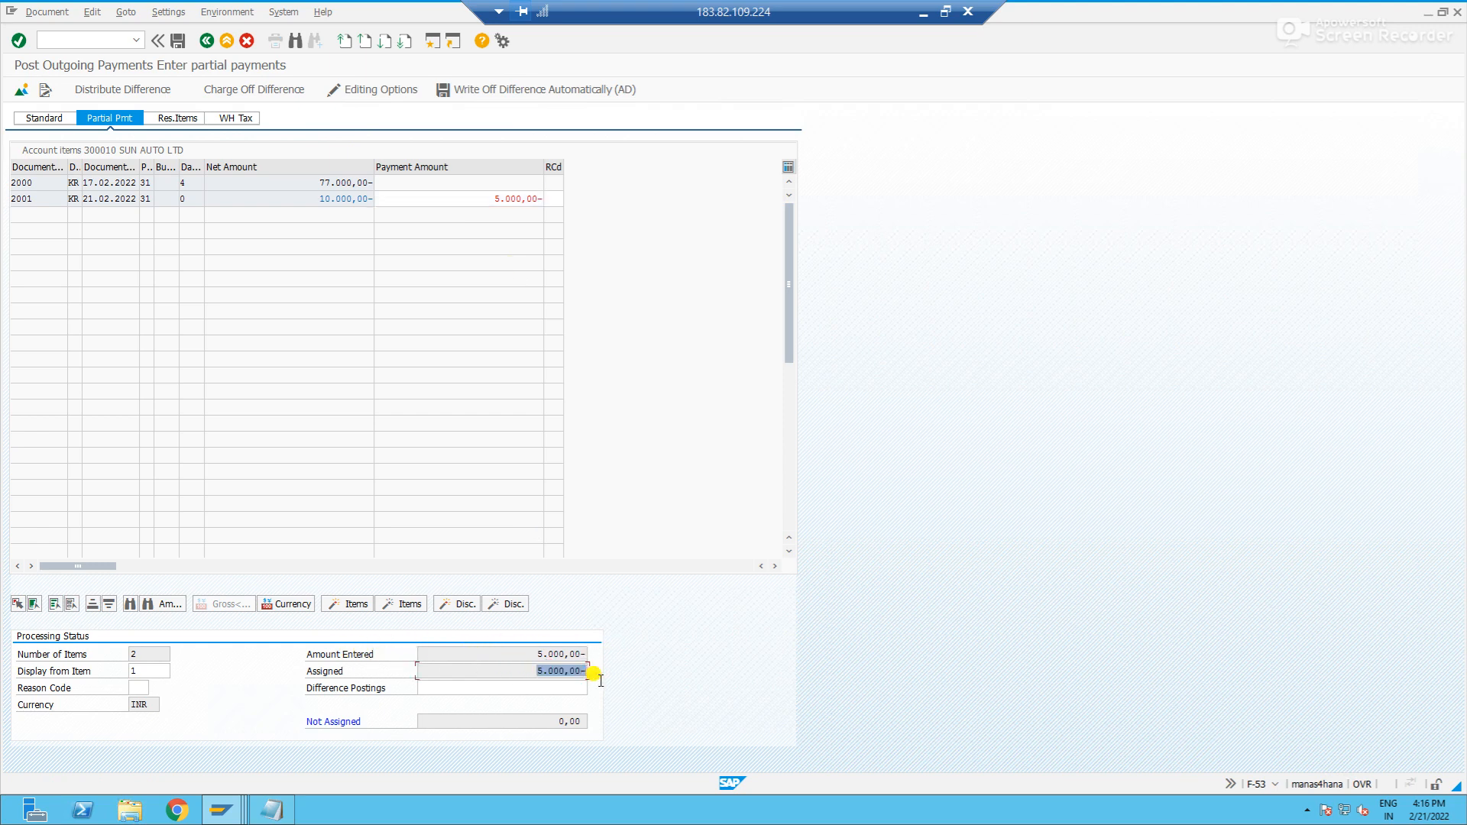
left_click_drag(522, 722, 611, 731)
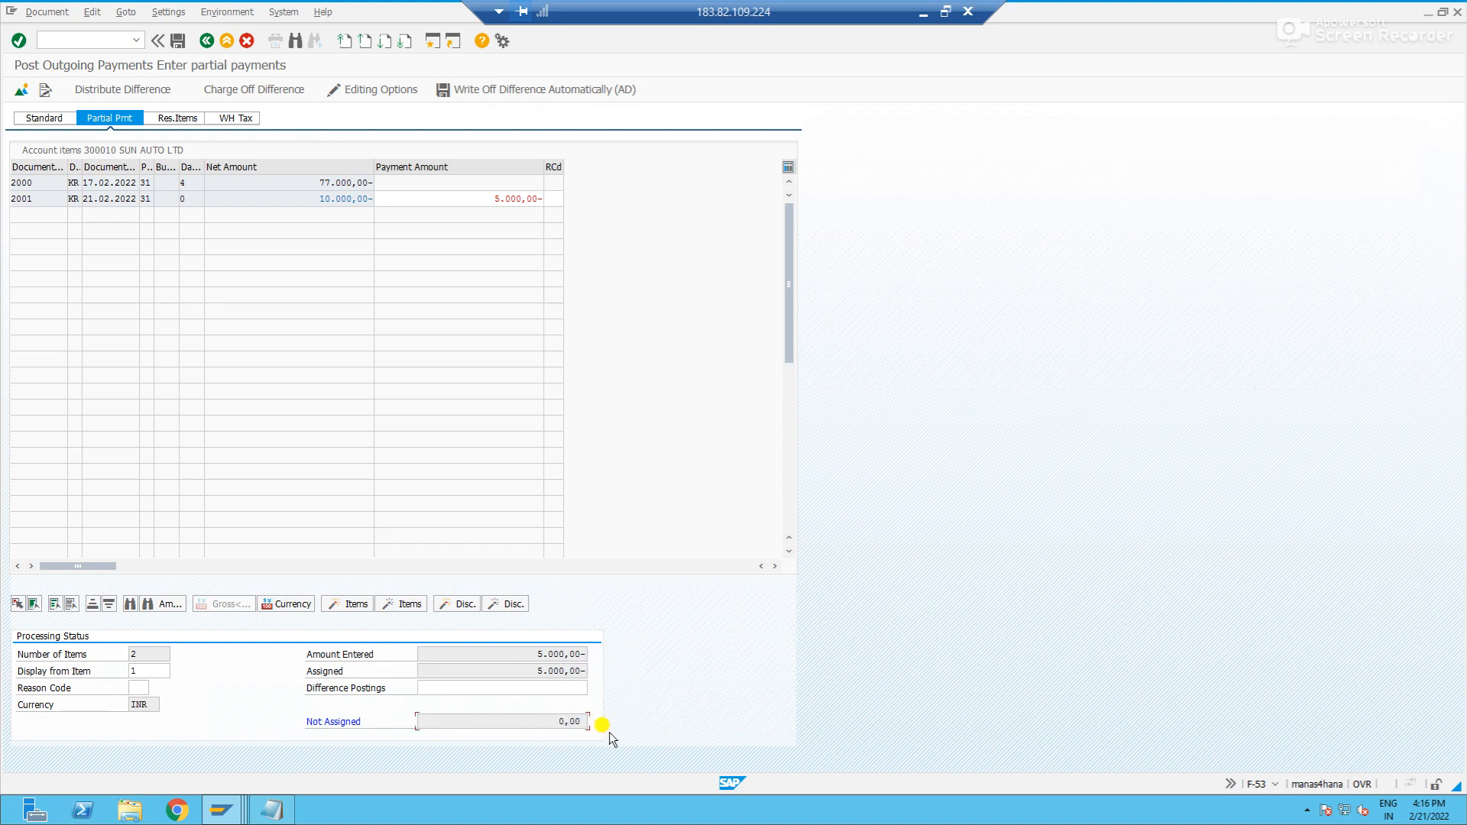
left_click(182, 40)
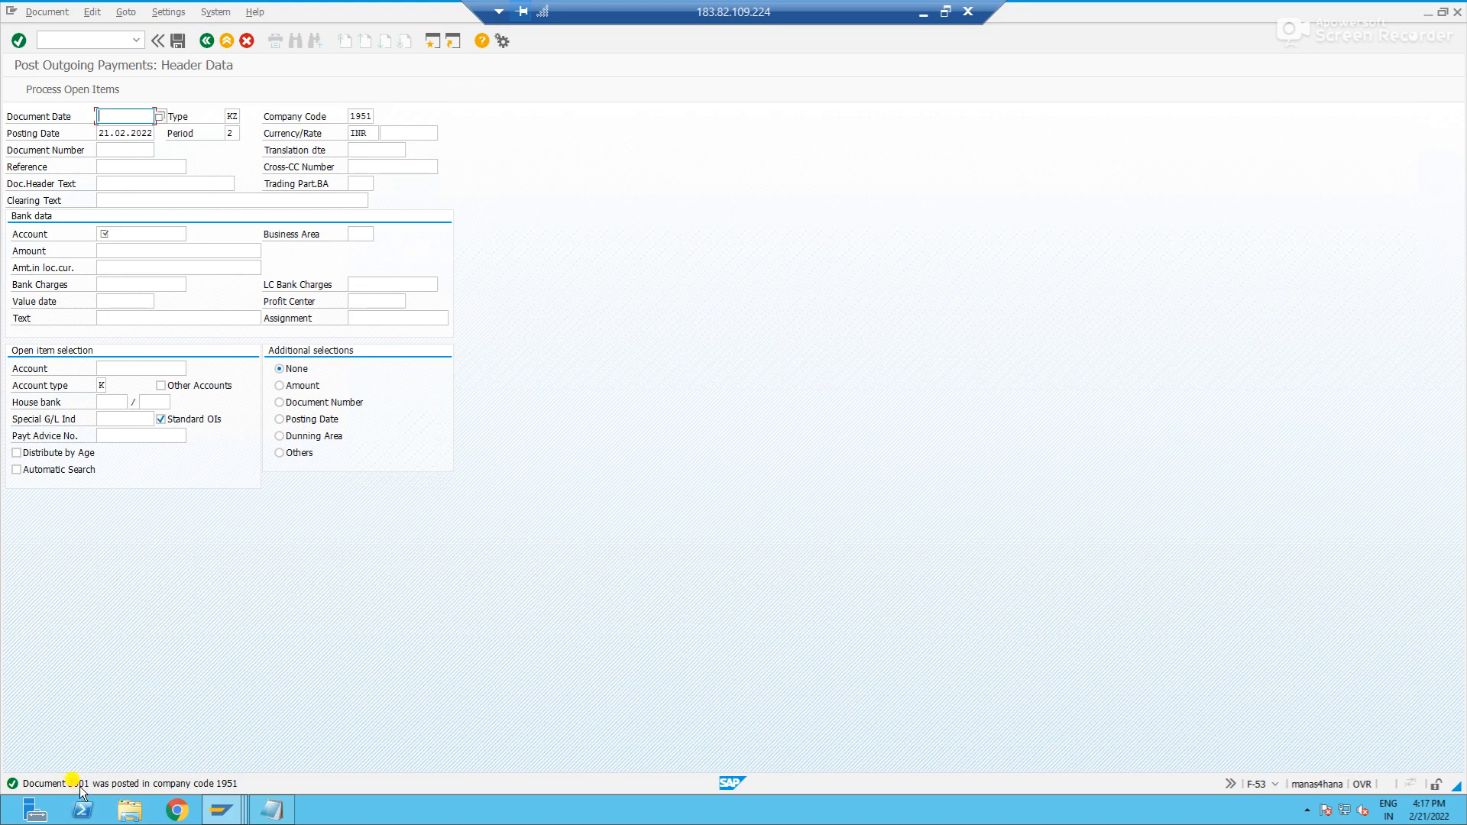
- Switch to the vendor line item display, refresh the list and compare the 10.000,00 invoice with the newly posted partial payment
key("alt+Tab")
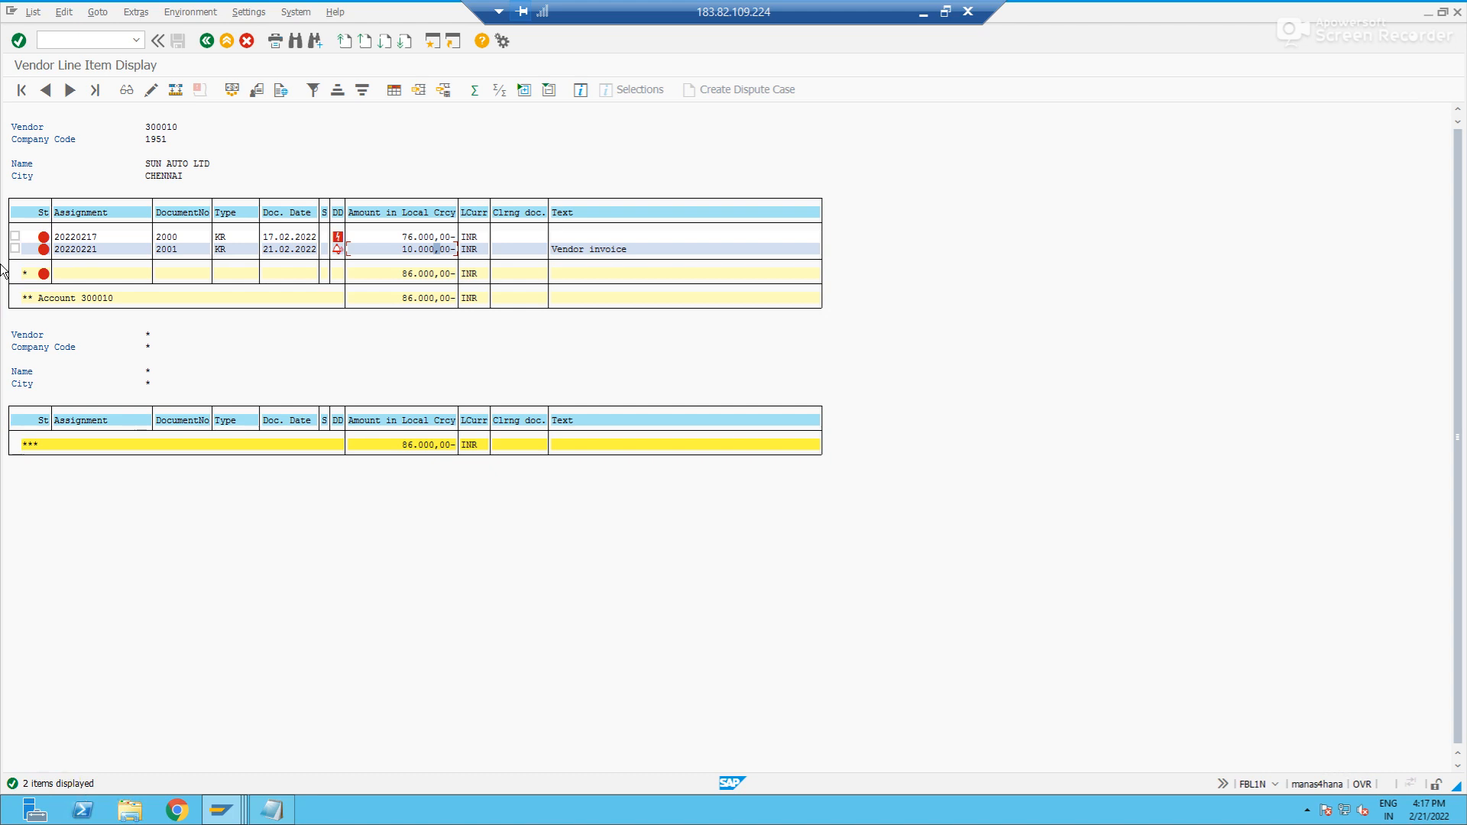
left_click(33, 13)
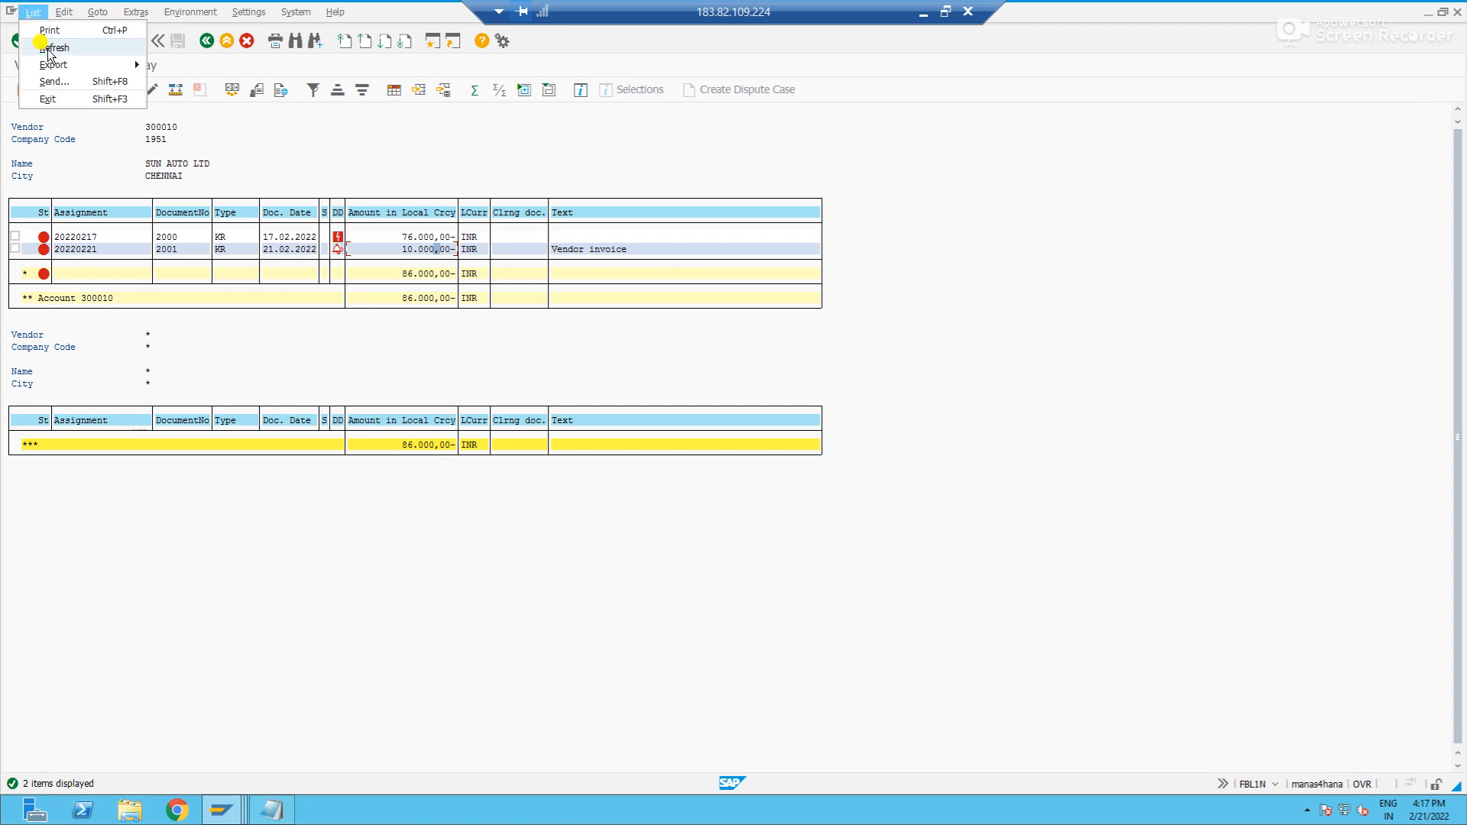
left_click(48, 48)
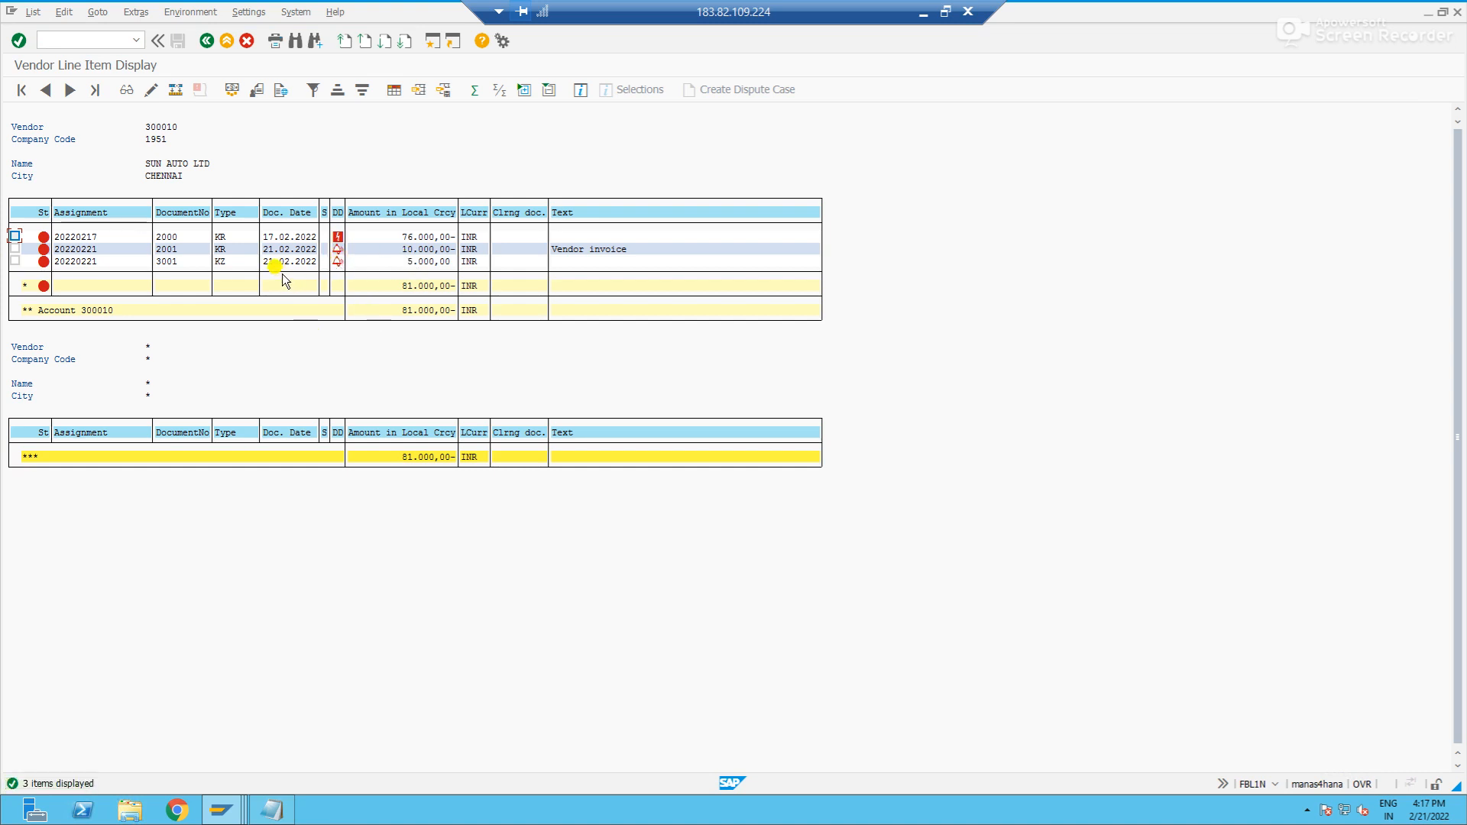
left_click(160, 249)
left_click(170, 262)
left_click(418, 264)
left_click(168, 262)
left_click(171, 251)
left_click(388, 251)
left_click(389, 263)
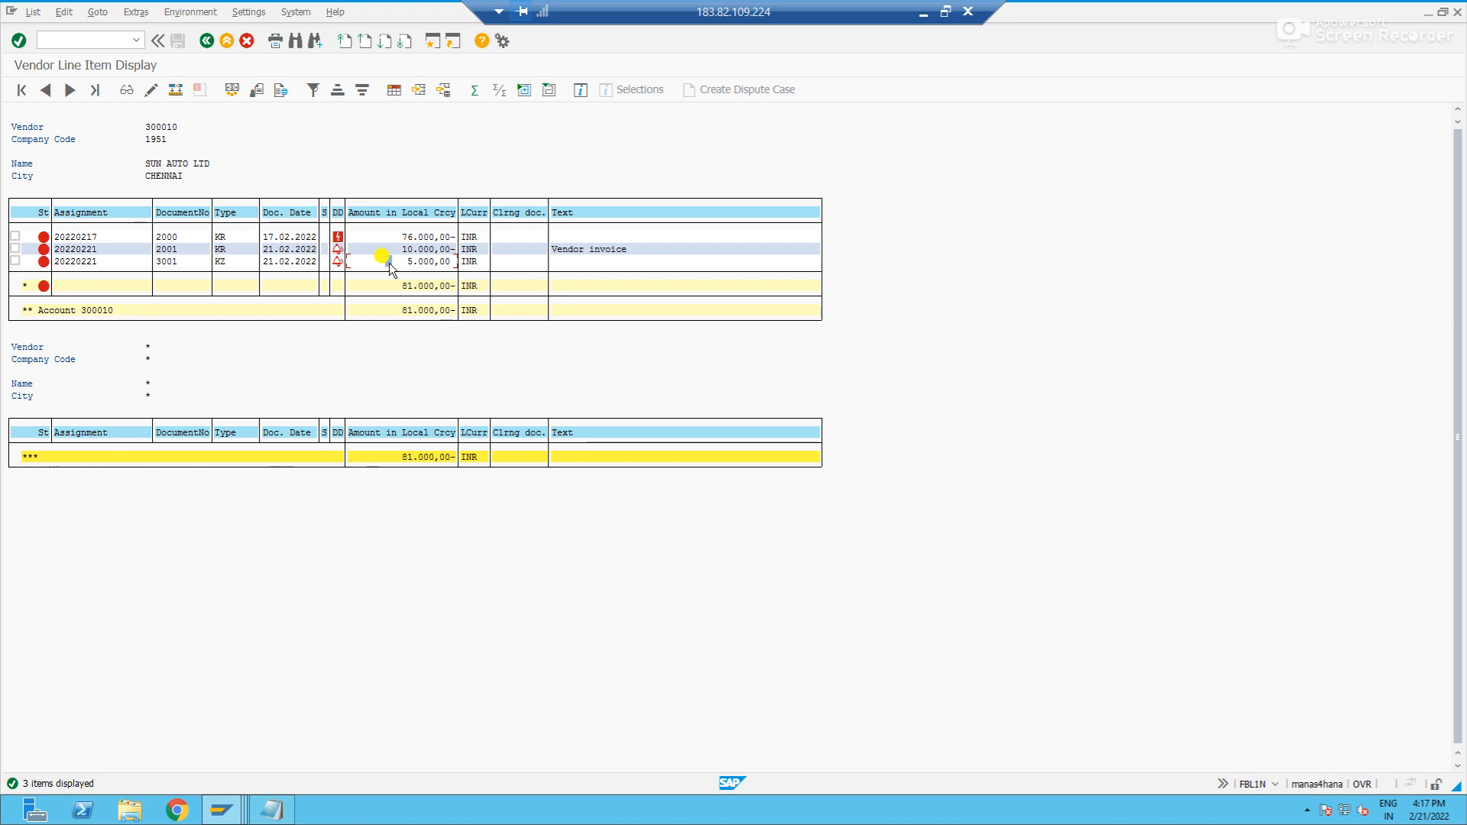
- In the outgoing payment header, enter document date 21022022, clearing text "Vendor Partial payment" and the bank's G/L account
key("alt+Tab")
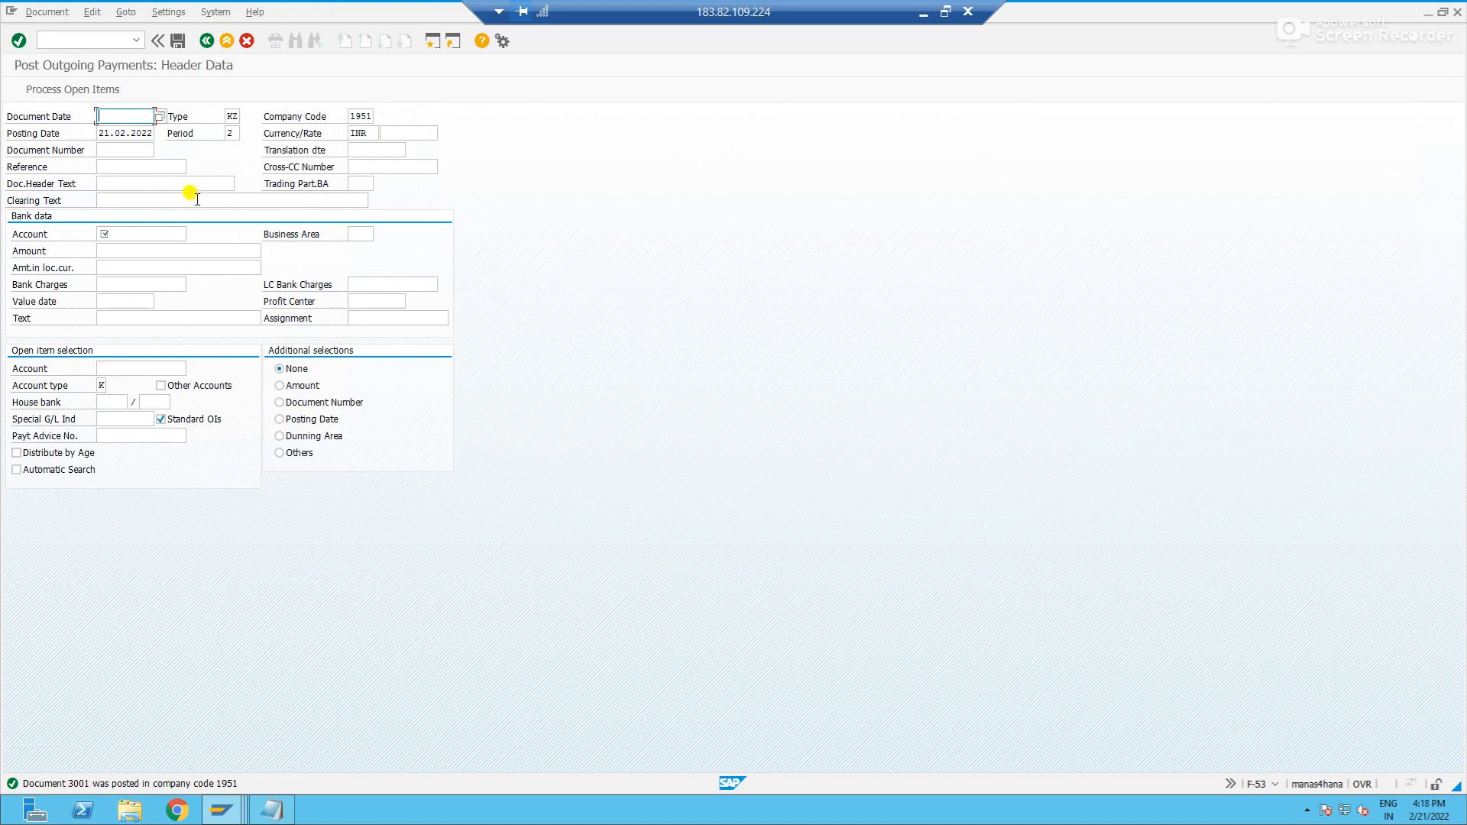
type("21022022")
key("Tab")
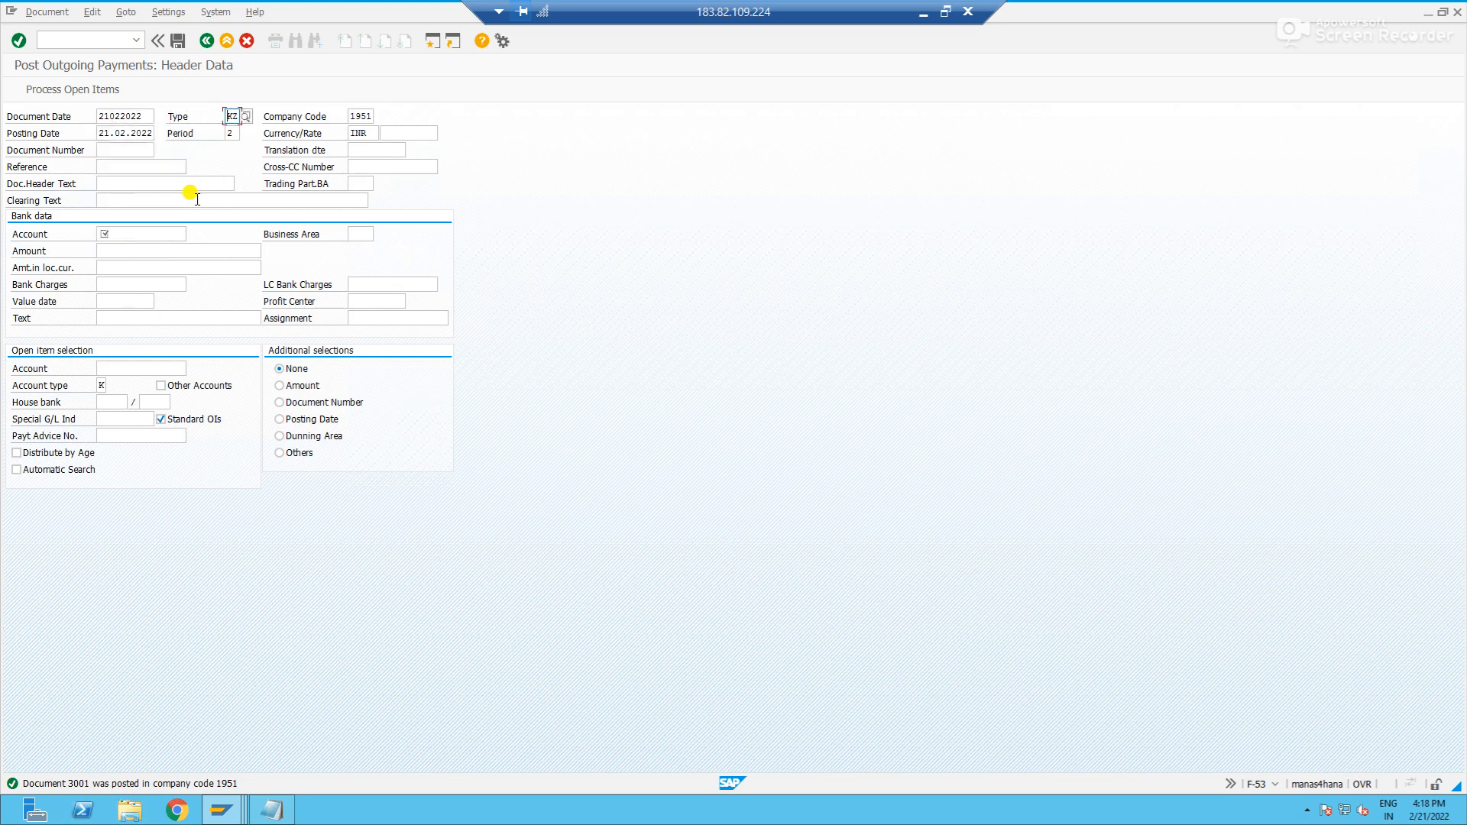
left_click(146, 199)
key("Tab")
key("Down")
key("Tab")
key("Tab")
- Set the bank data amount to 5000 and its text to "Vendor partial payment"
key("Down")
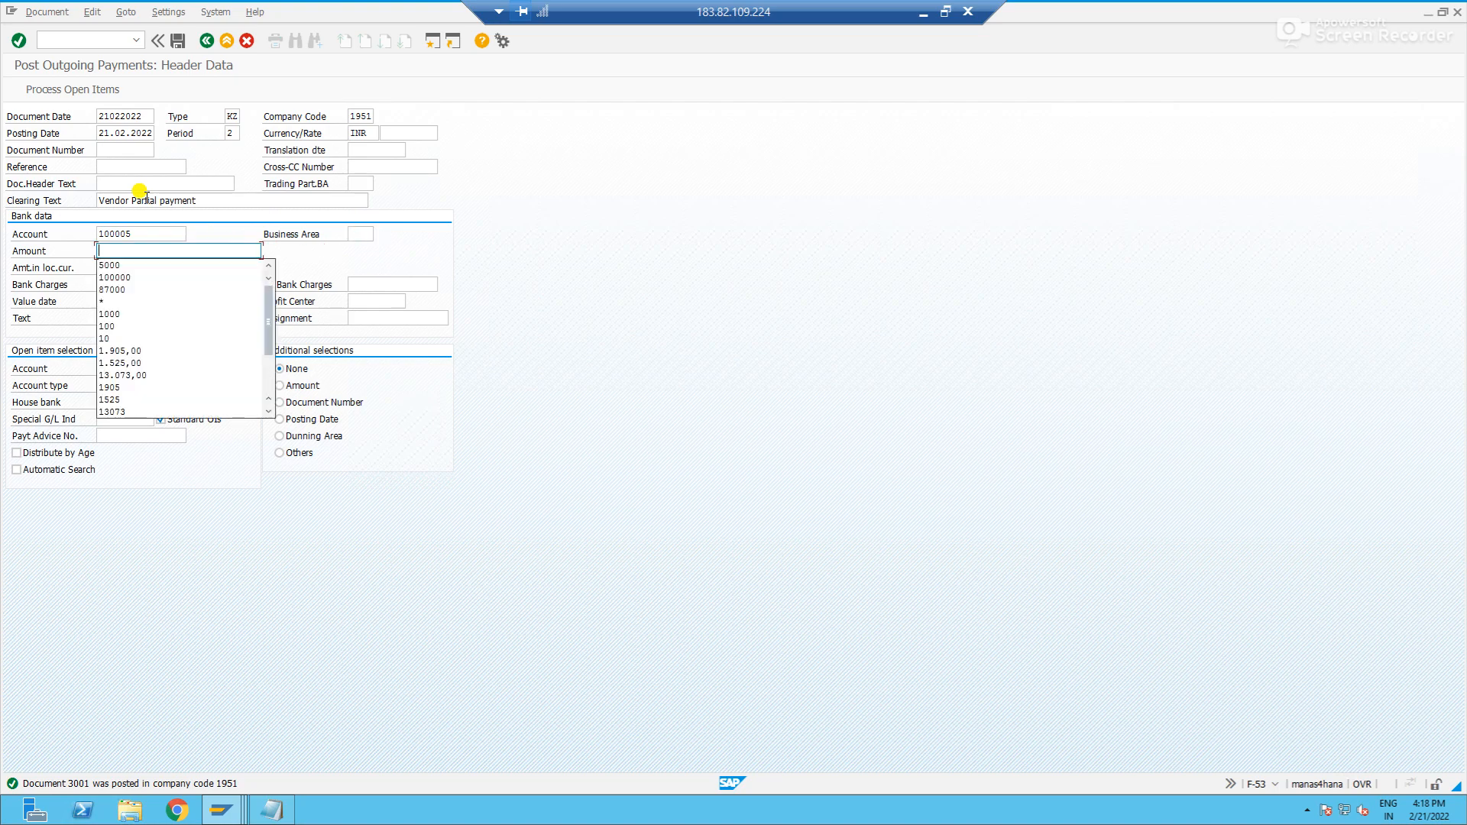
type("5000")
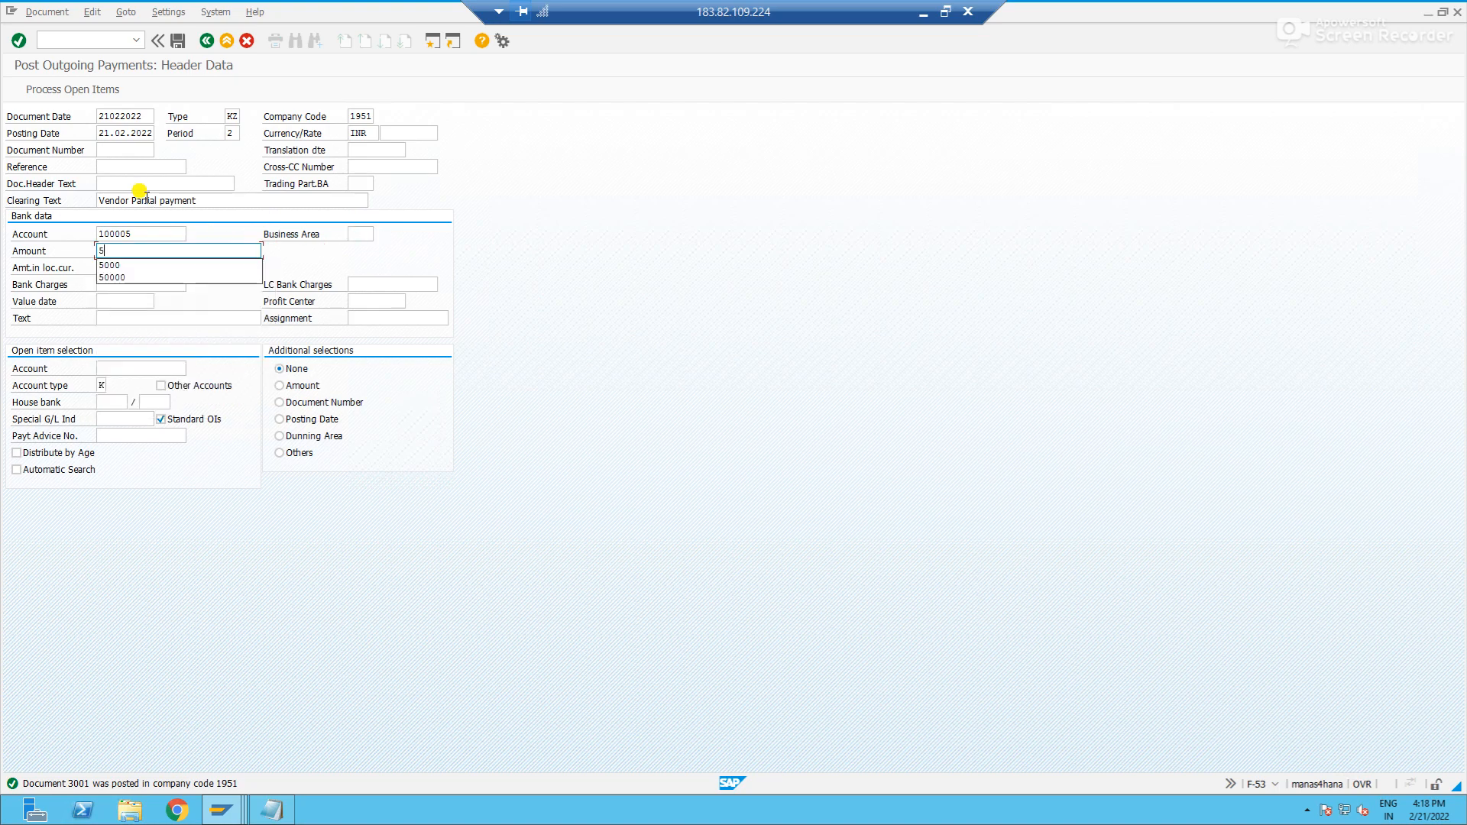
left_click(155, 318)
key("Down")
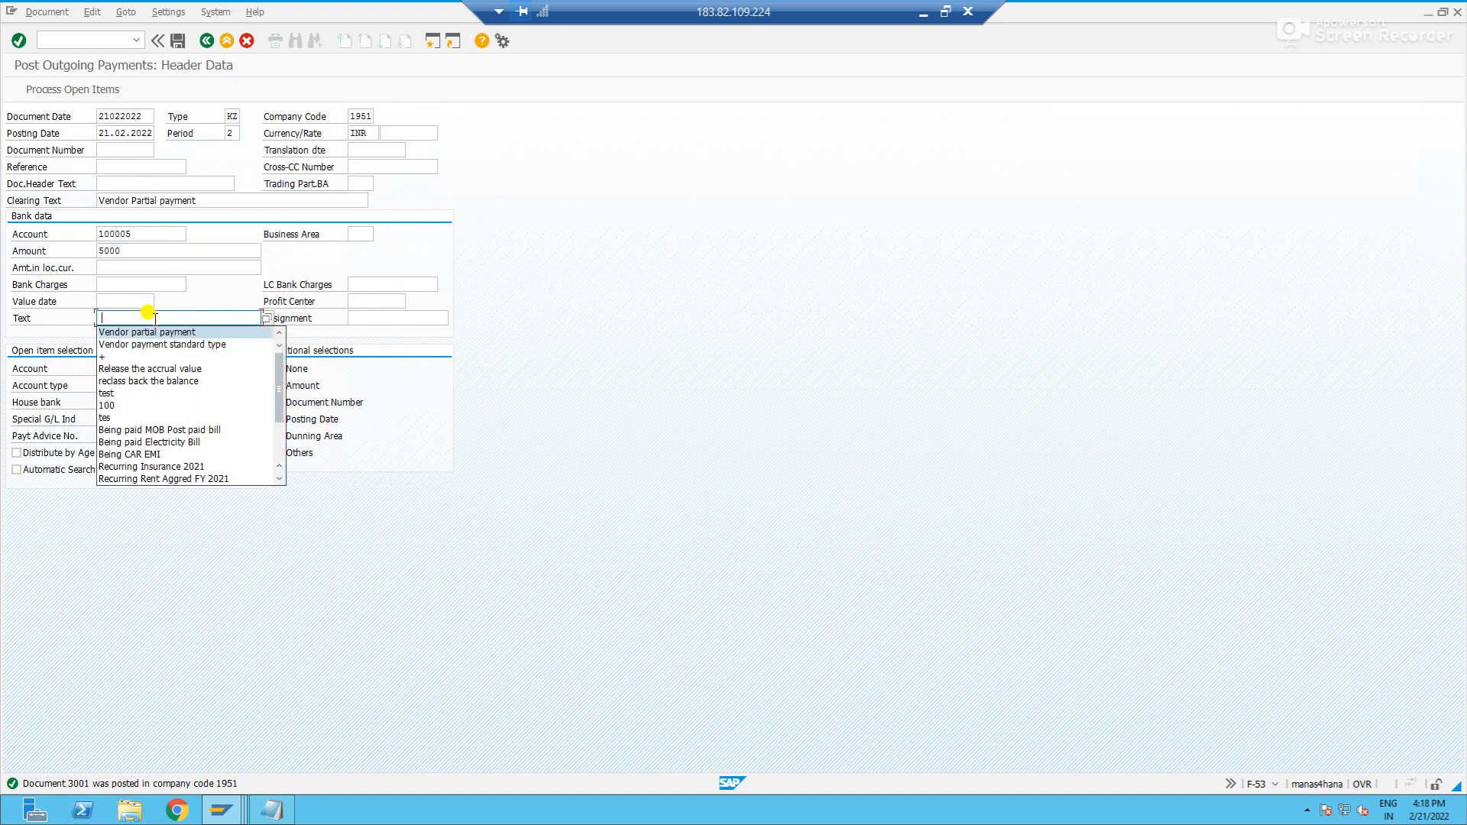
key("Return")
- Select SUN AUTO LTD's vendor account for the payment and process its open items
left_click(163, 367)
key("Down")
key("Return")
key("Return")
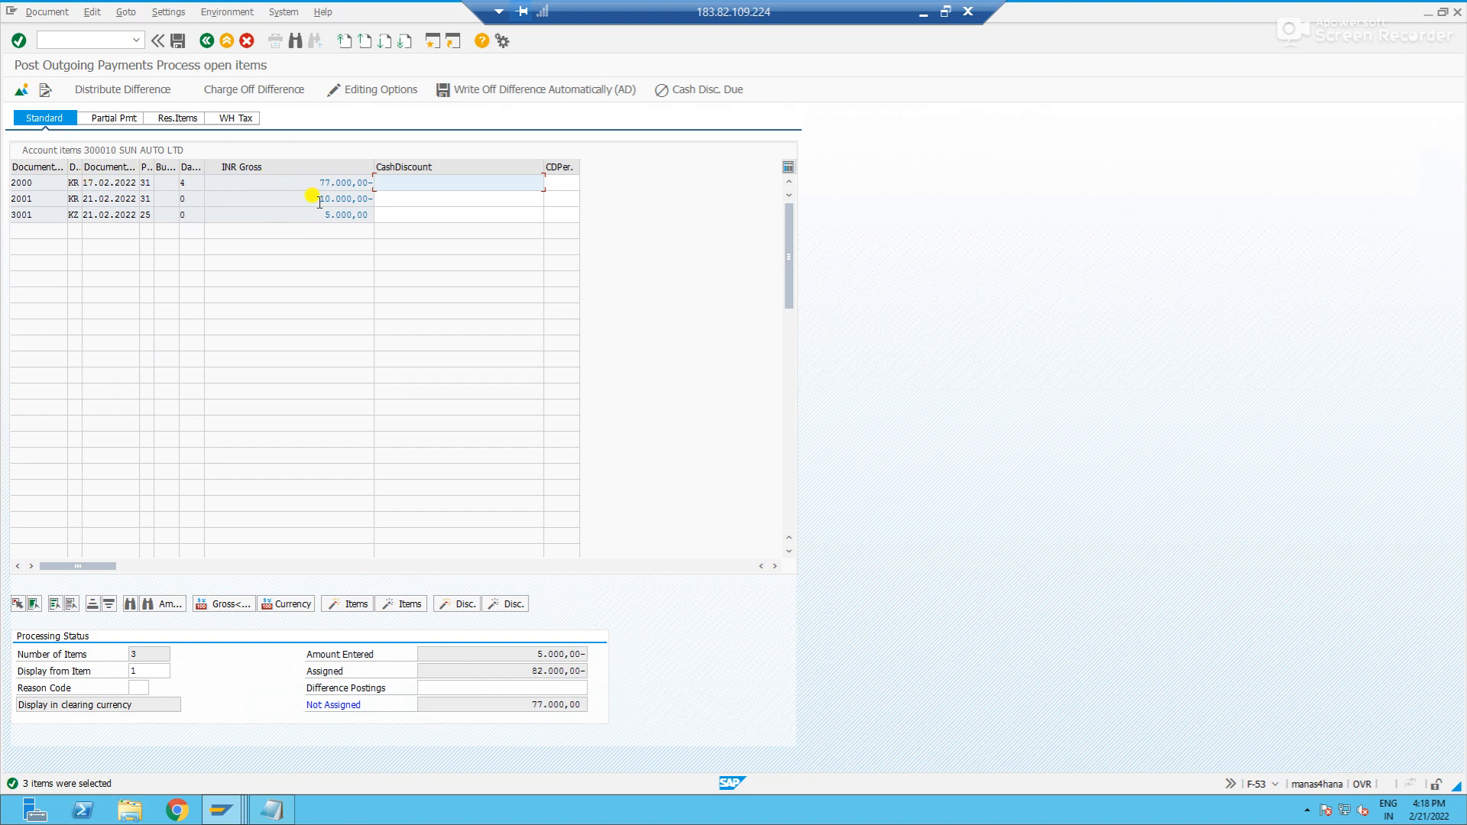
- Review the vendor's open items, process them as a partial payment and deactivate the 5.000,00 and 77.000,00 items
left_click_drag(306, 184, 391, 187)
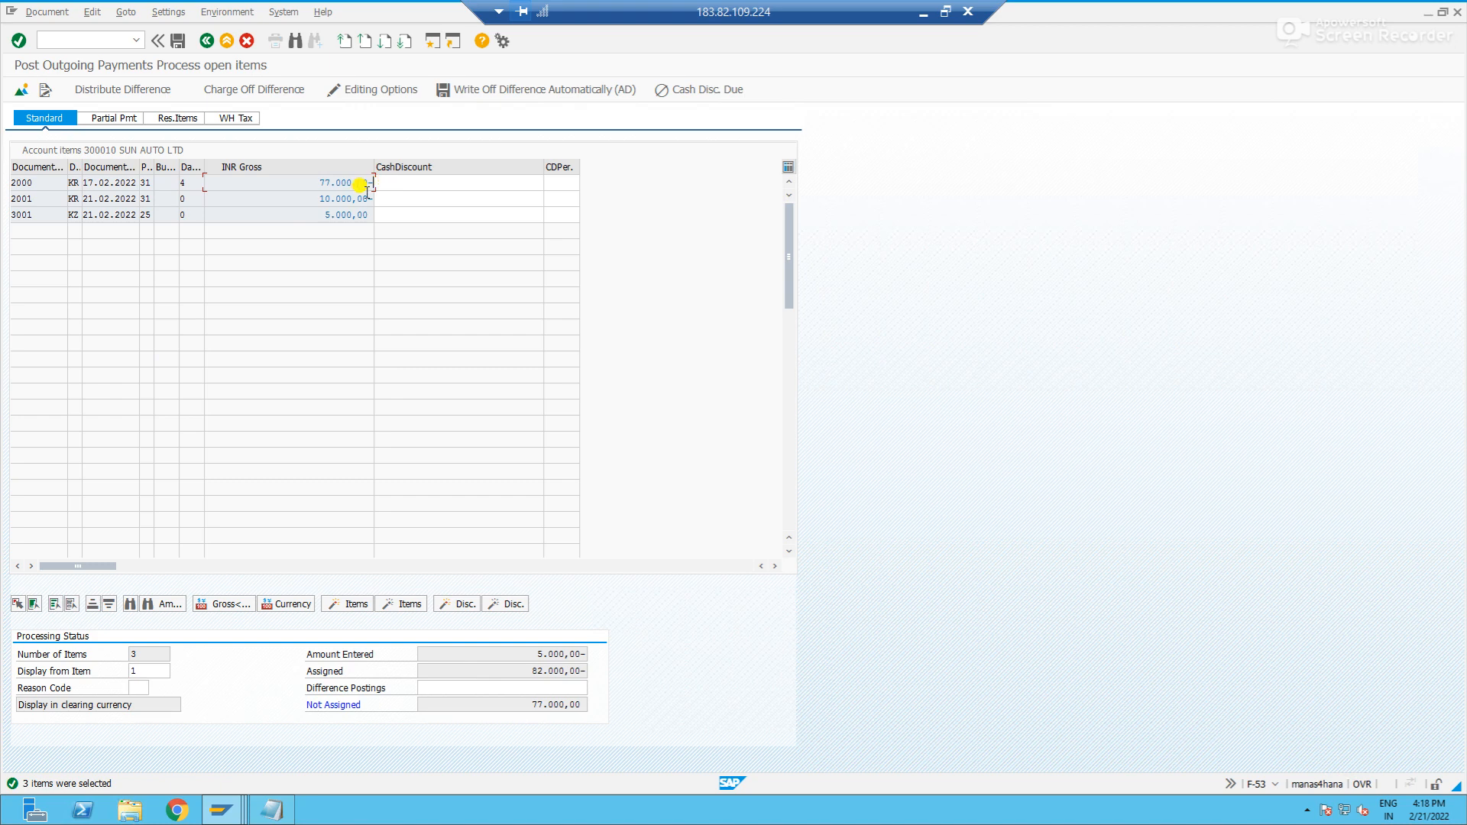
left_click(316, 214)
left_click(352, 197)
left_click_drag(296, 204, 391, 206)
left_click(110, 120)
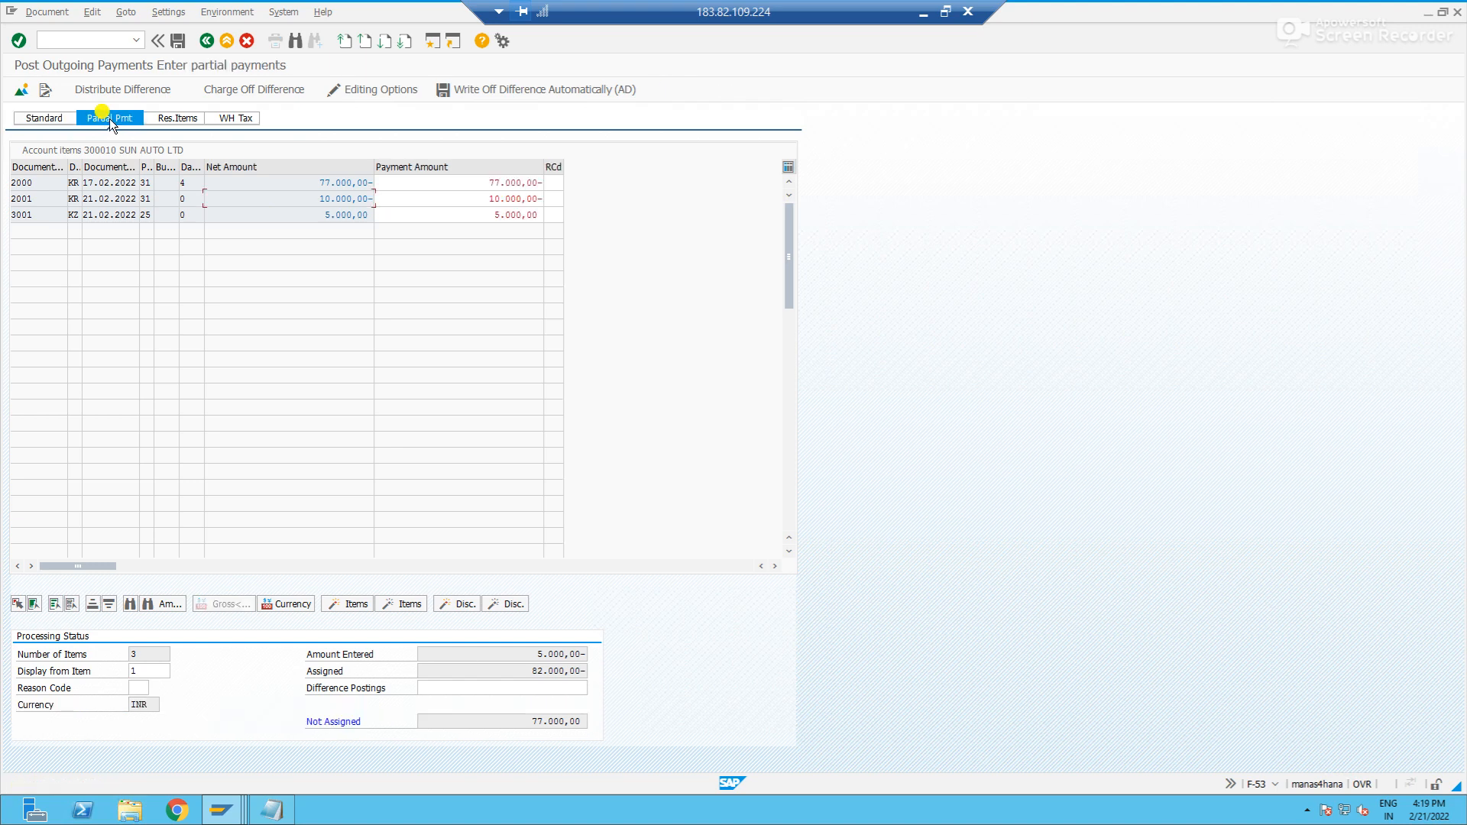
double_click(336, 217)
double_click(354, 185)
- Set the remaining active invoice item's payment amount to 5.000,00- and post the second partial payment
left_click(320, 199)
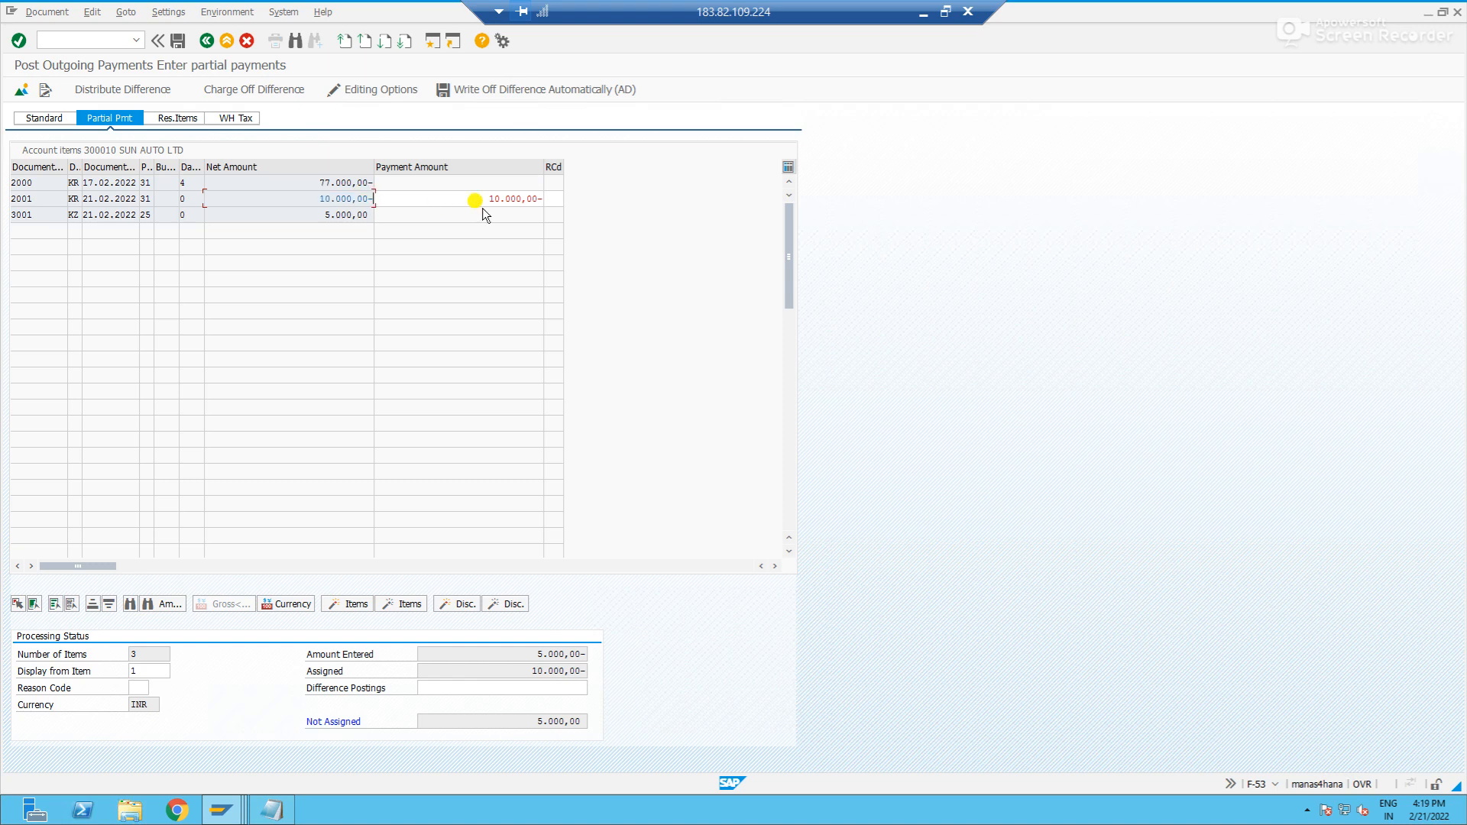
left_click(476, 655)
left_click_drag(516, 671, 599, 672)
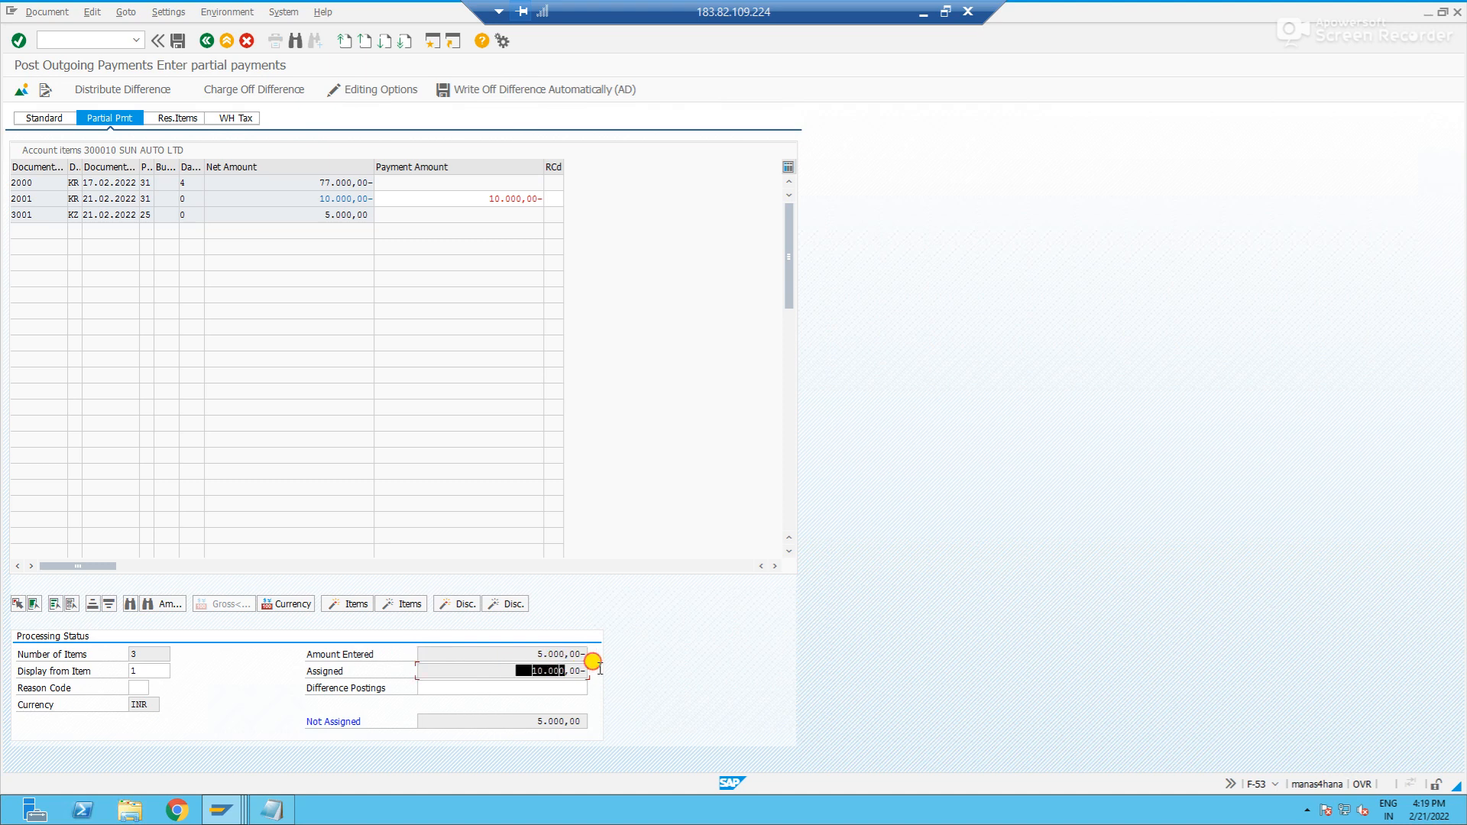
double_click(514, 199)
type("-5000")
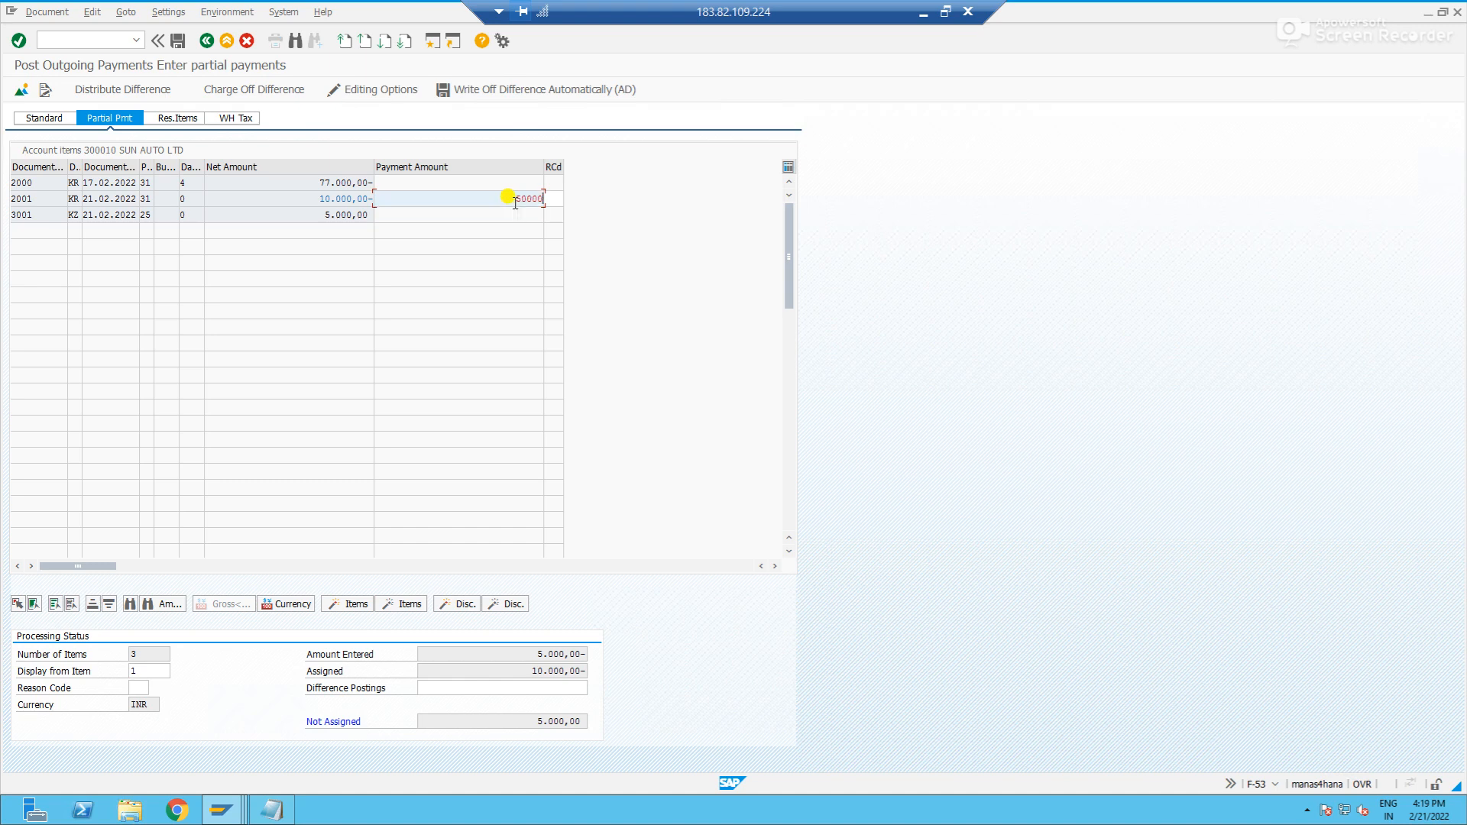
key("Return")
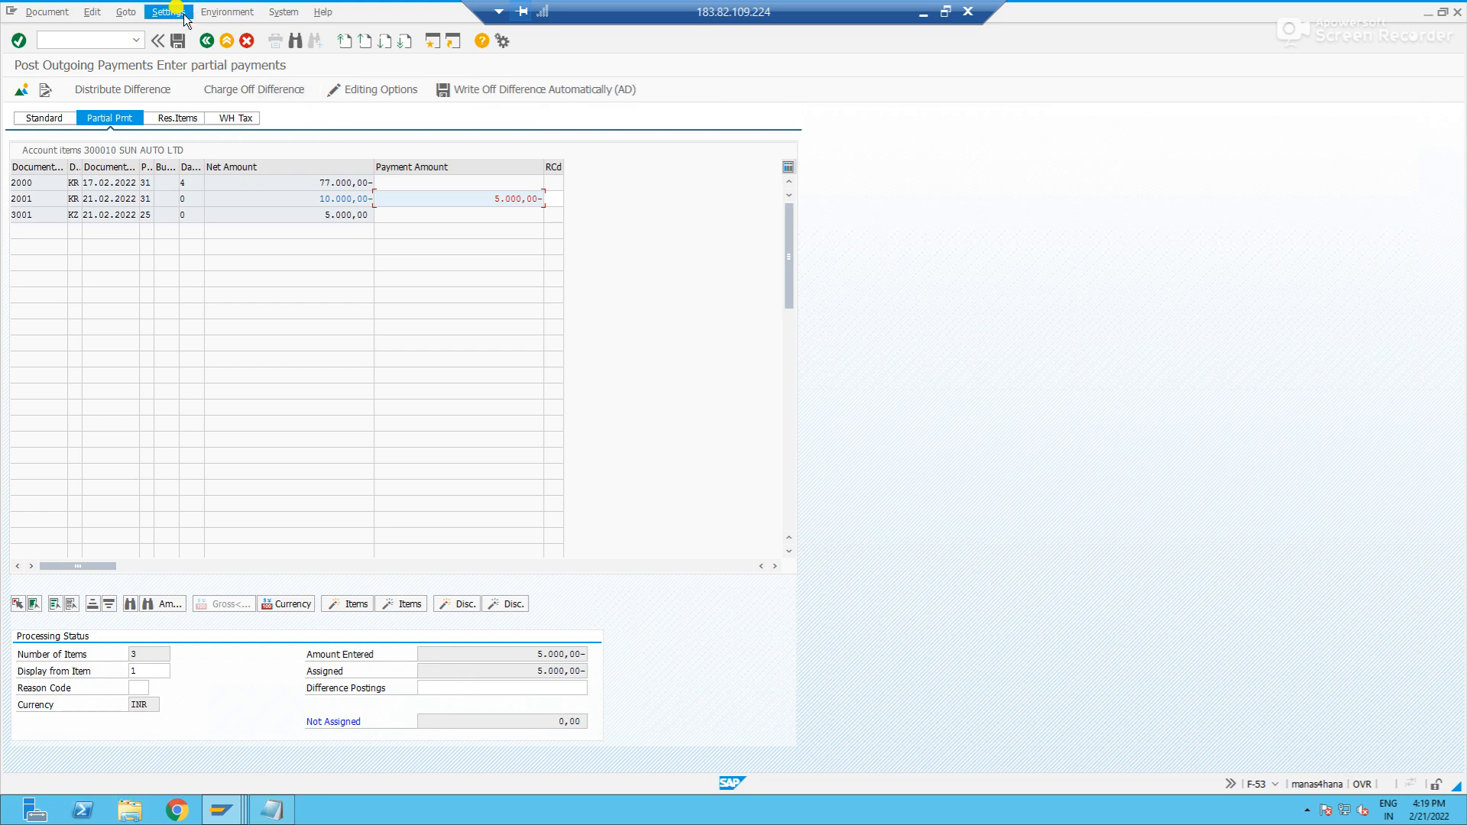
left_click(178, 41)
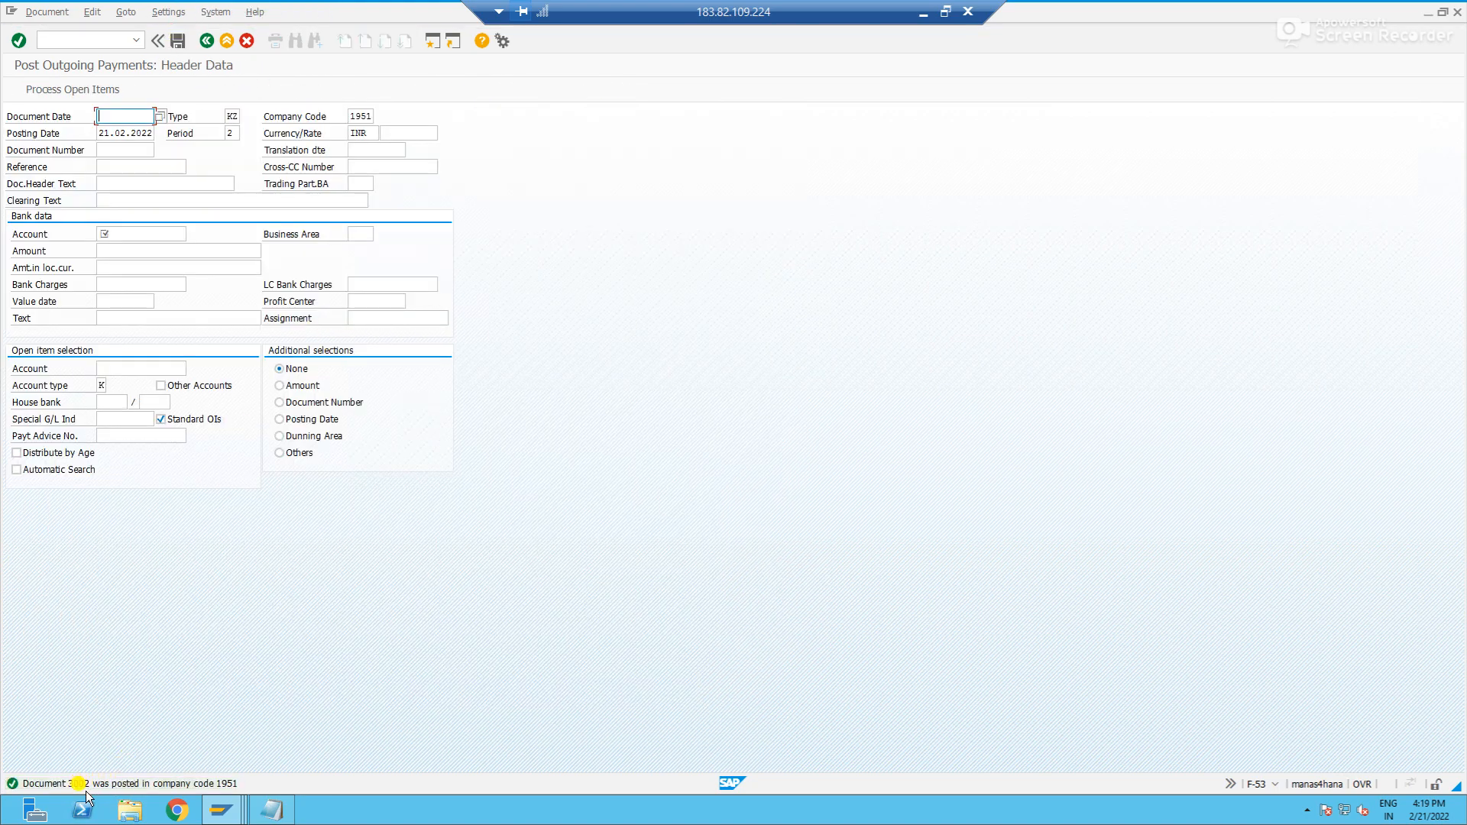
- Return to the vendor line item display, refresh it and examine the open invoices alongside both partial payments
key("alt+Tab")
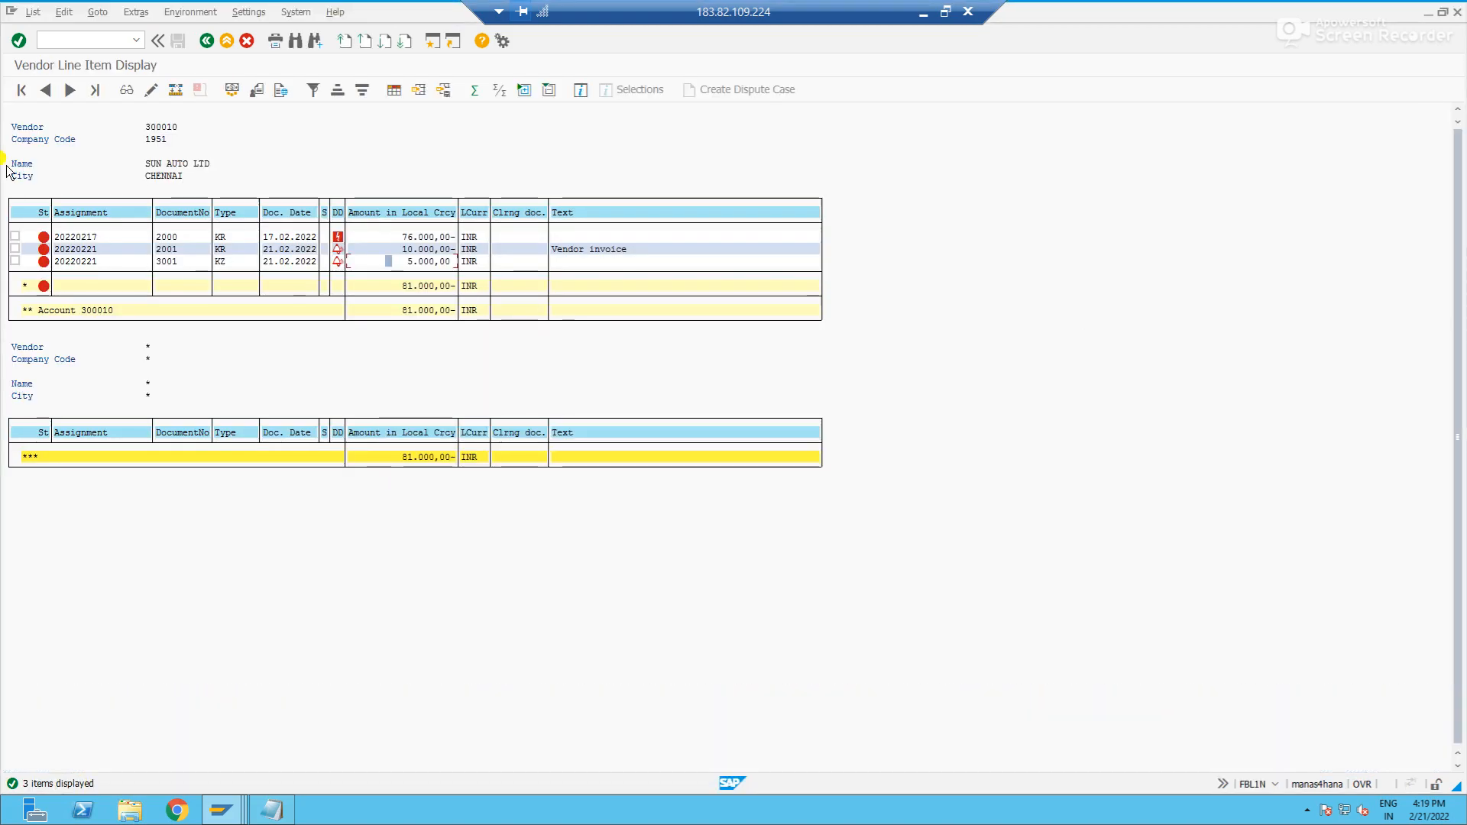
left_click(31, 13)
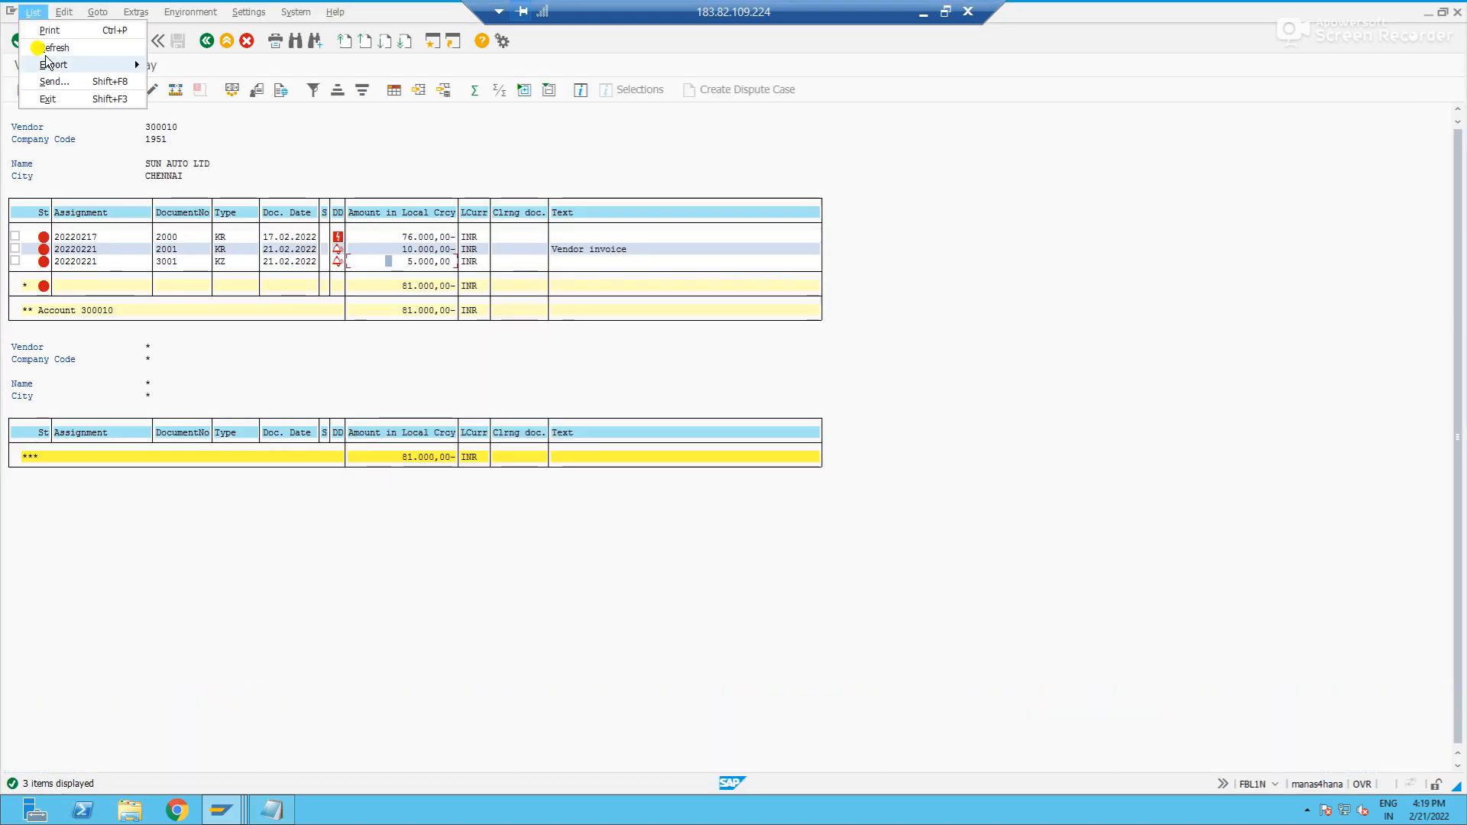
left_click(50, 47)
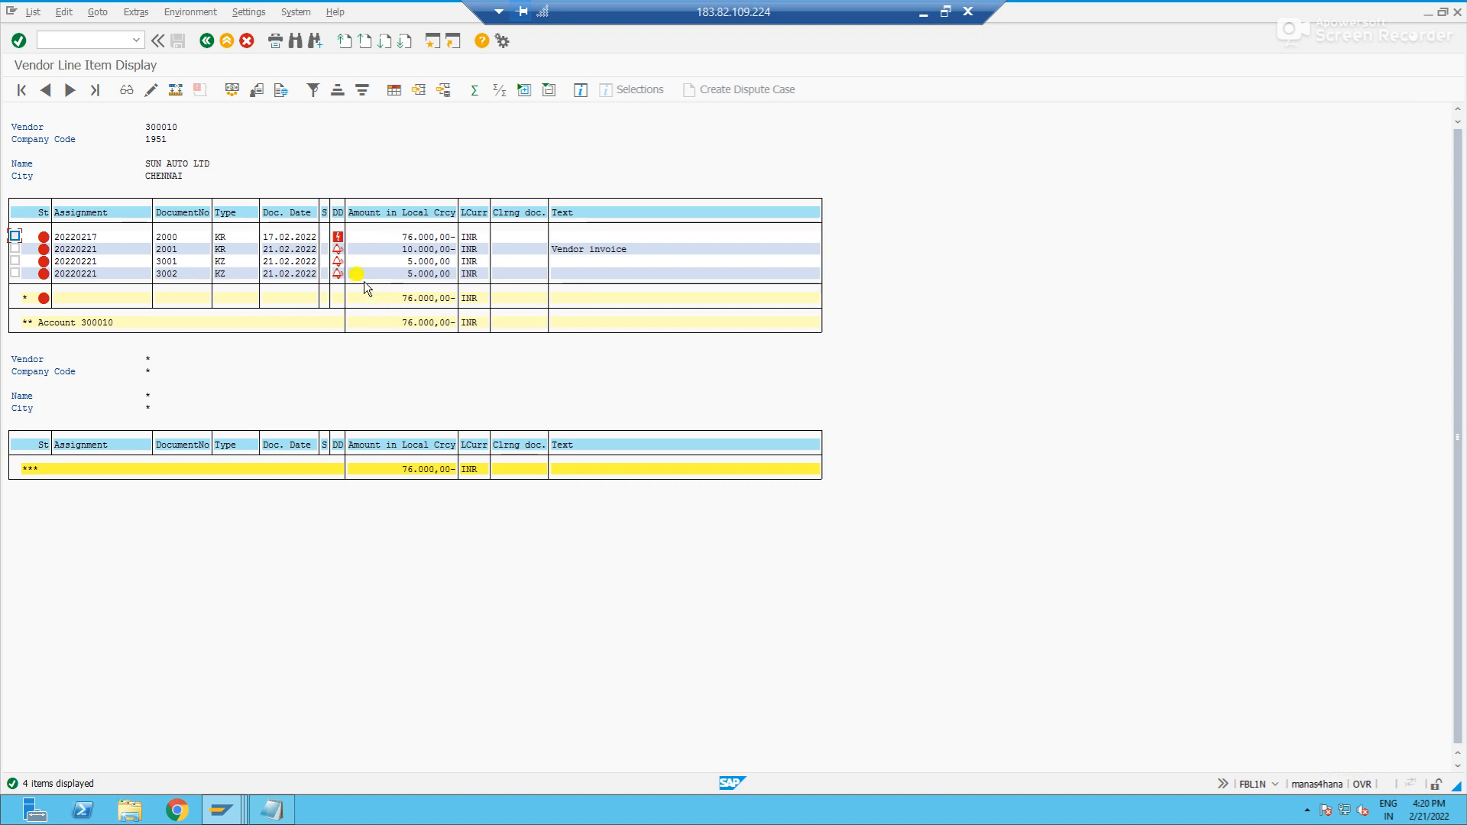
left_click(196, 238)
left_click(416, 238)
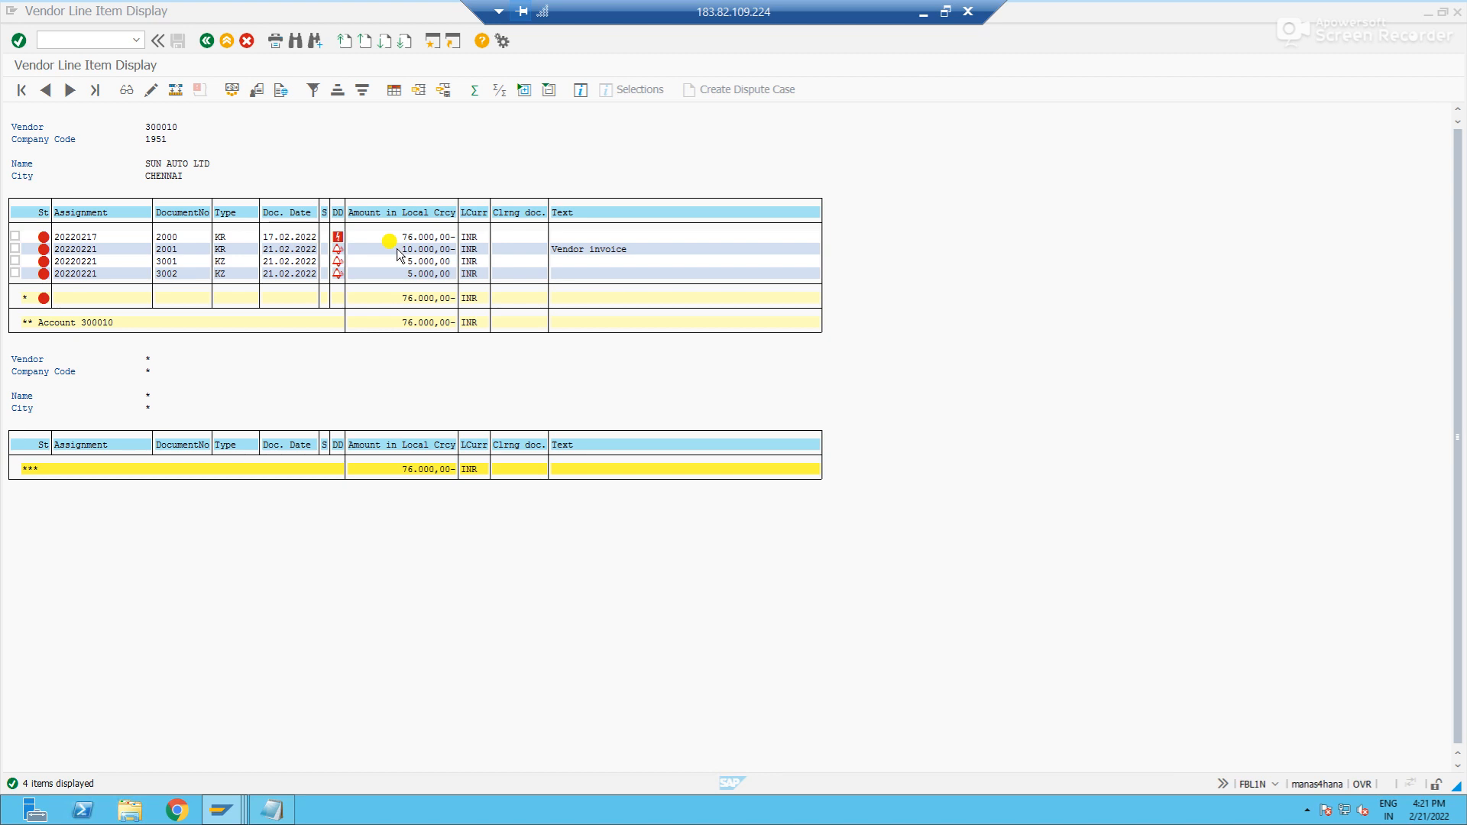
- Display the vendor's cleared items and examine the standard payment together with the invoice it cleared
left_click(208, 43)
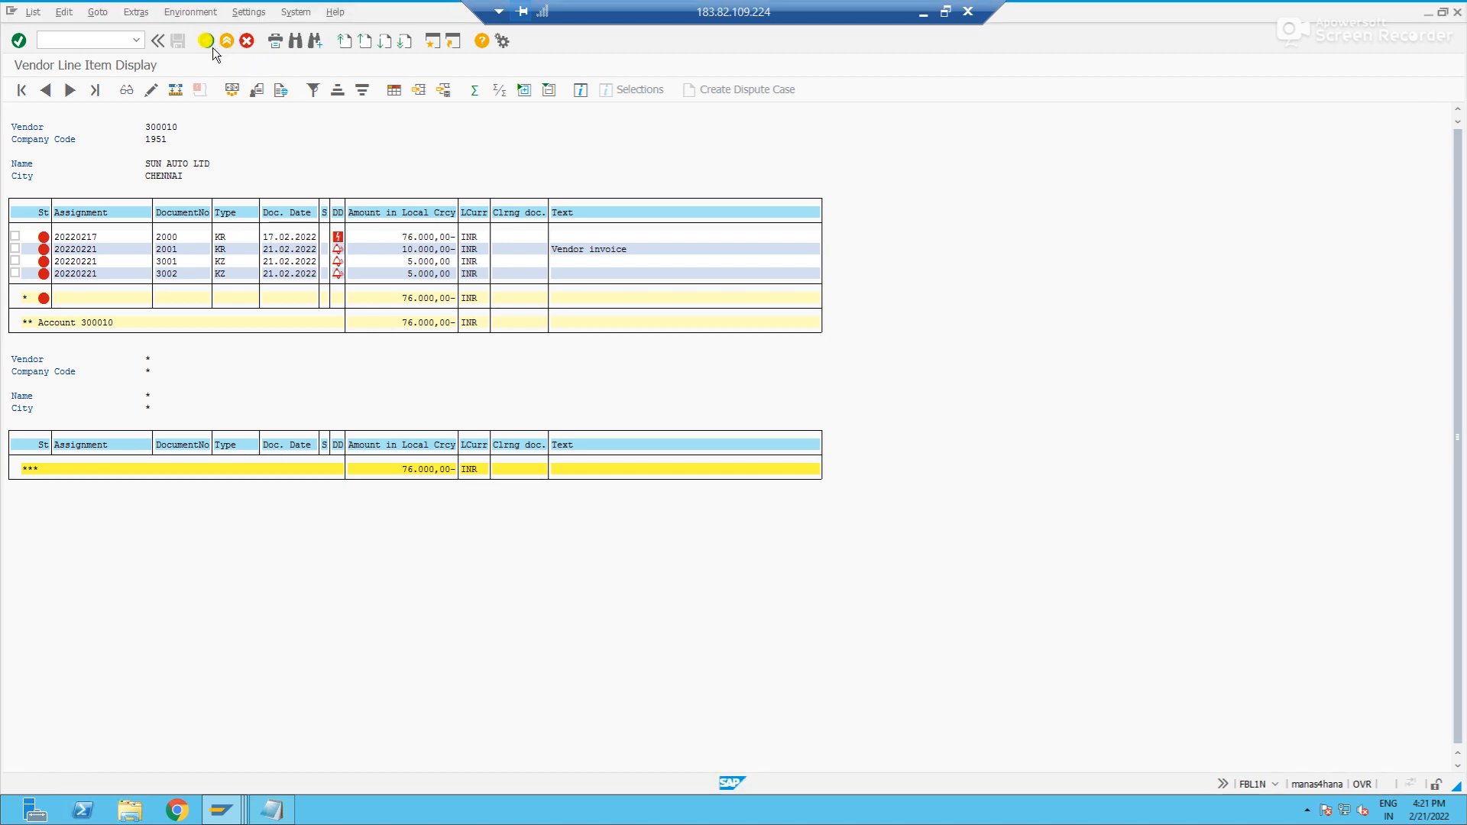
left_click(34, 352)
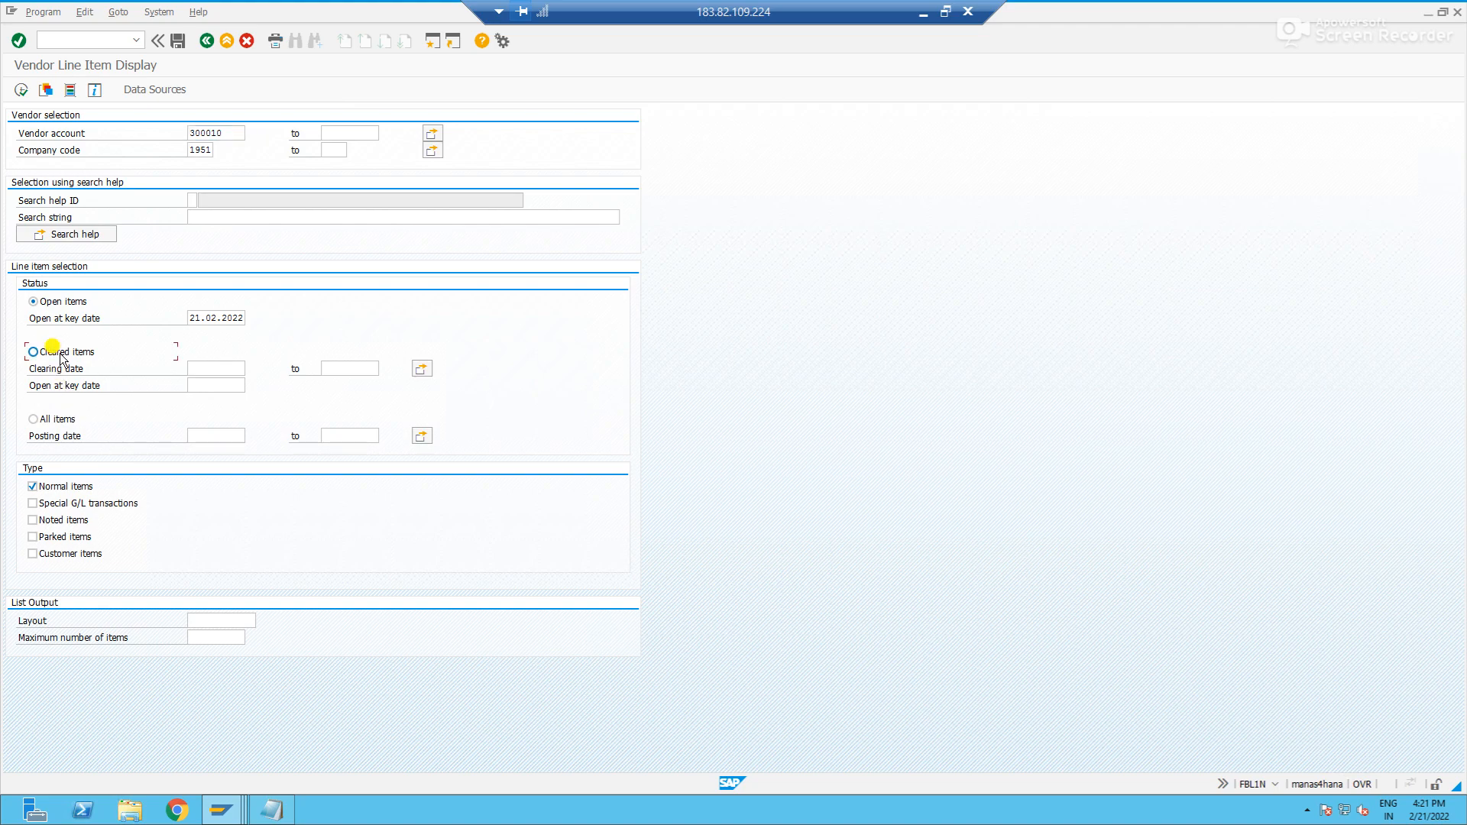
left_click(21, 90)
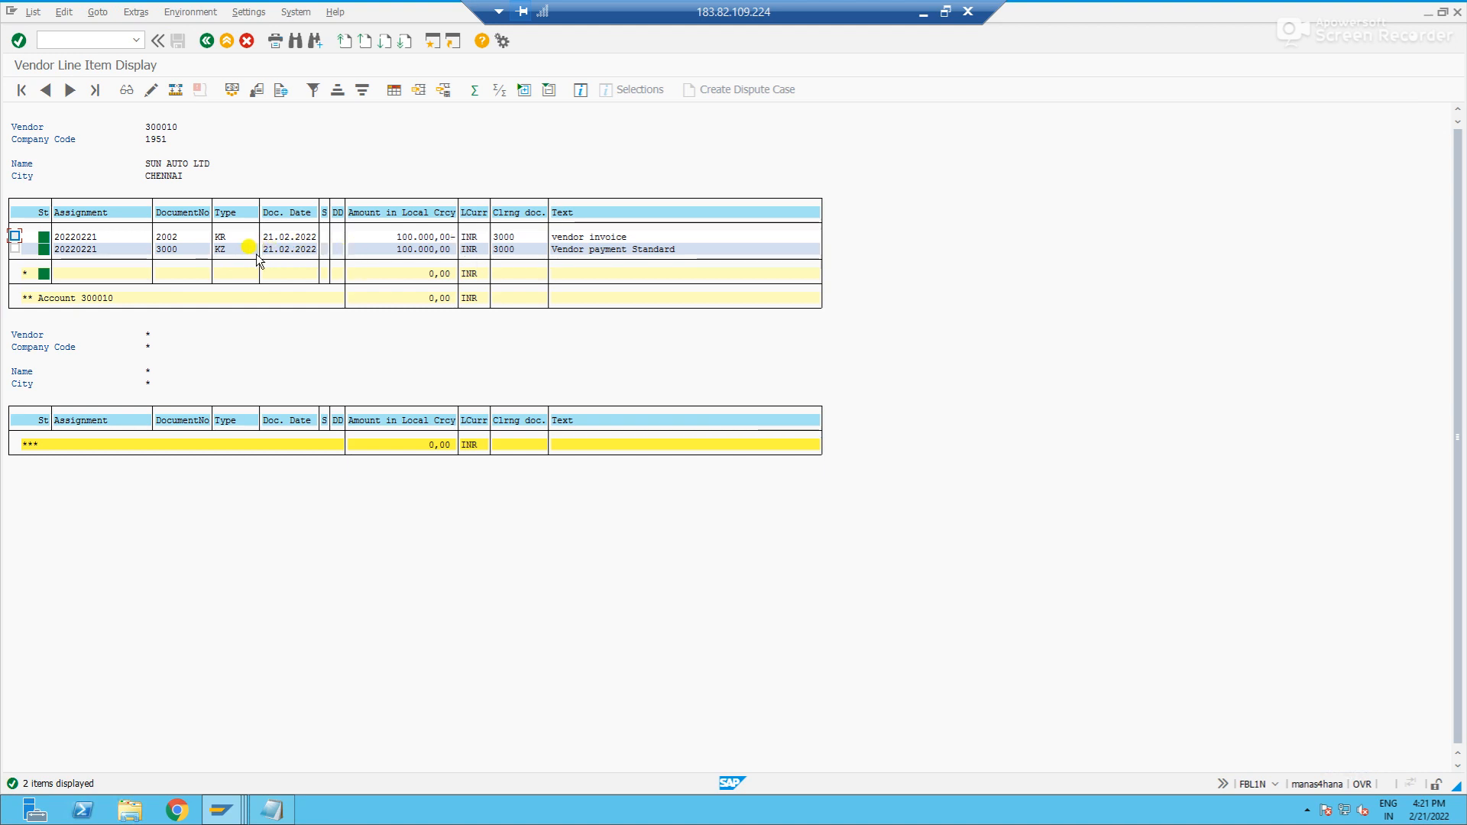
left_click(170, 253)
left_click_drag(503, 237, 160, 240)
- Go back to the selection and display the vendor's open items again
left_click(207, 40)
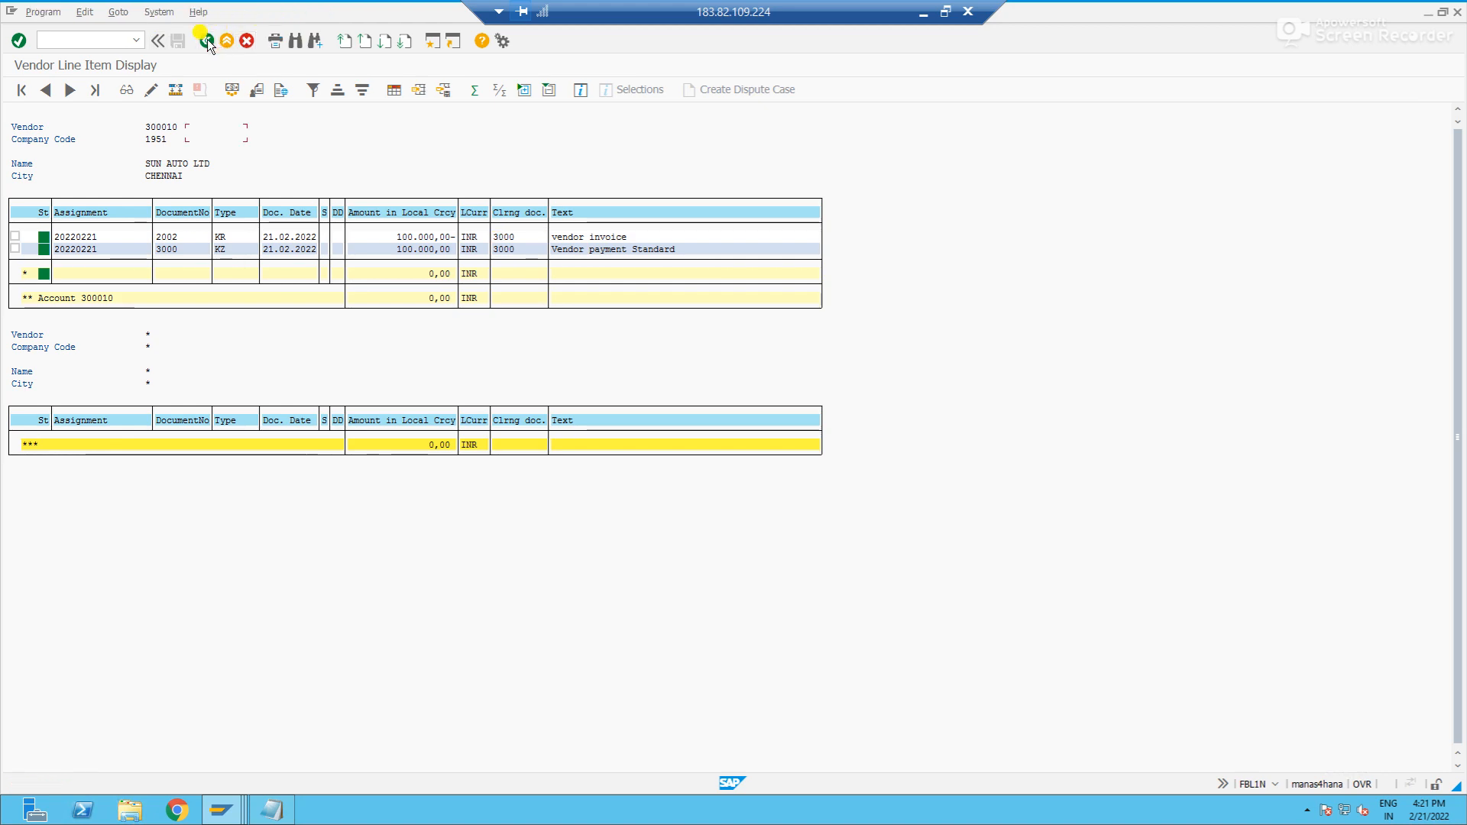
left_click(33, 302)
left_click(21, 92)
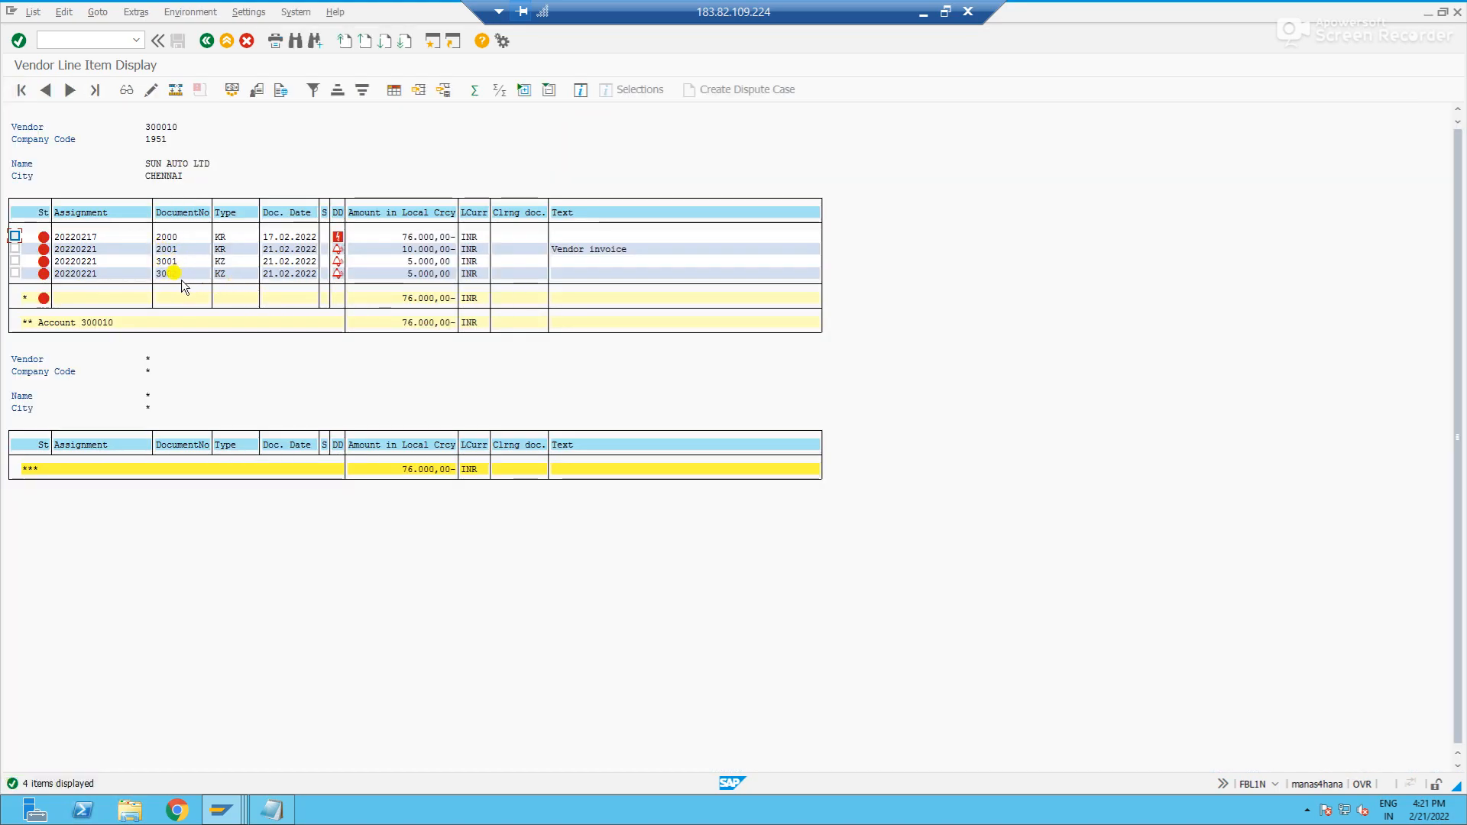
- Switch to the session showing the tolerance group entry and start transaction F-44 there
key("alt+Tab")
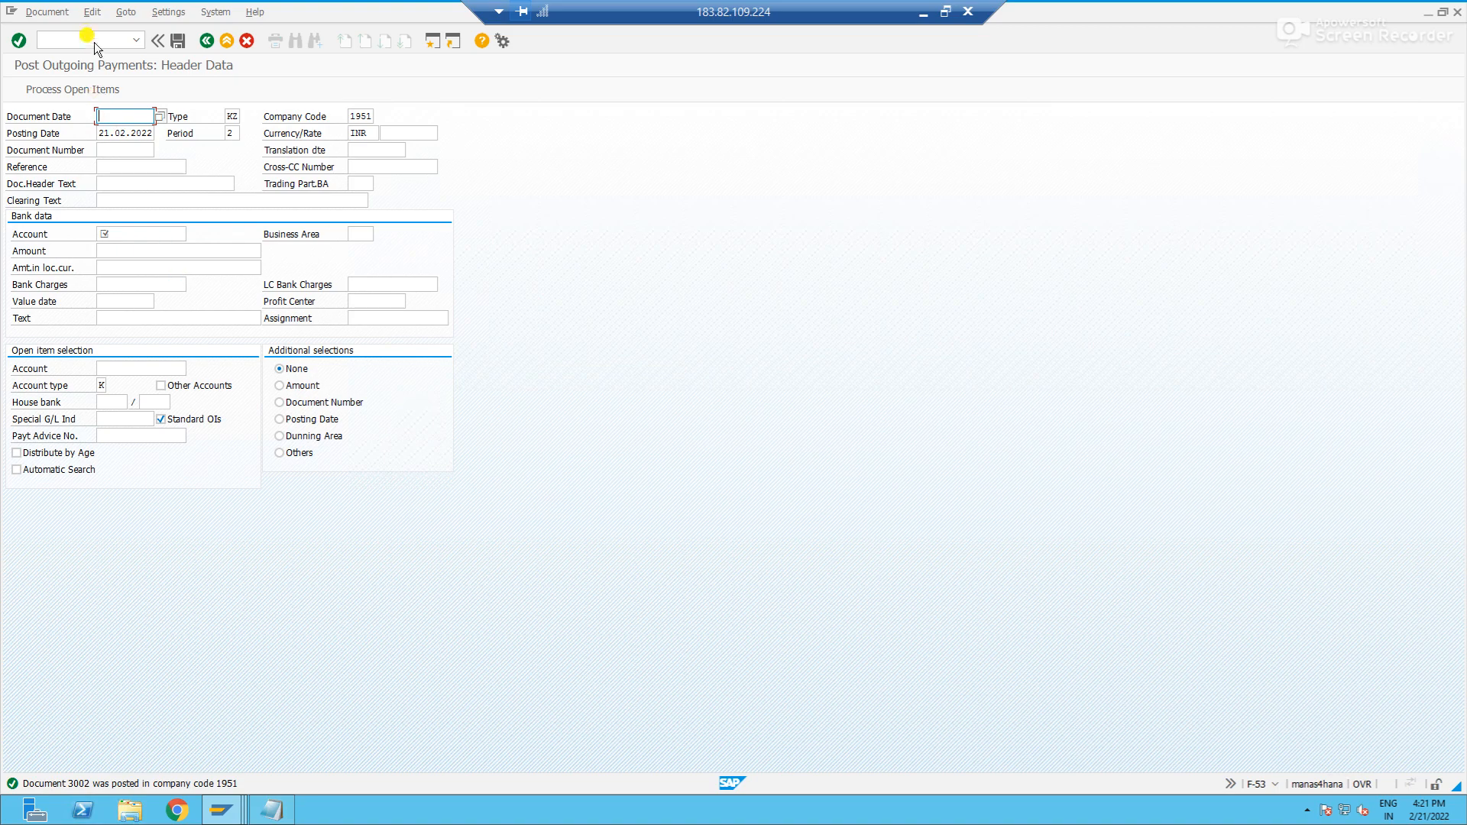
key("alt+Tab")
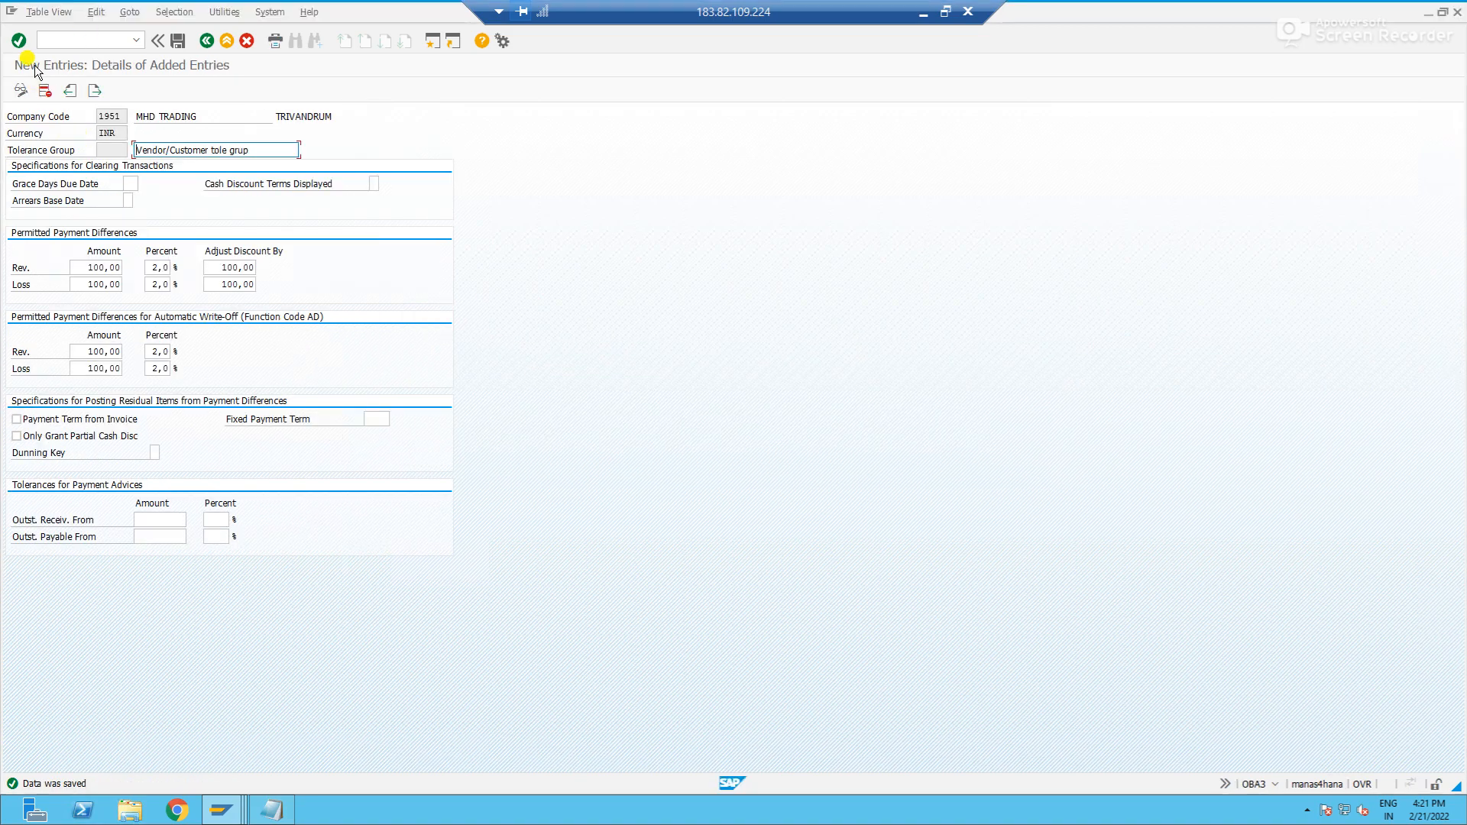
left_click(56, 40)
type("/n")
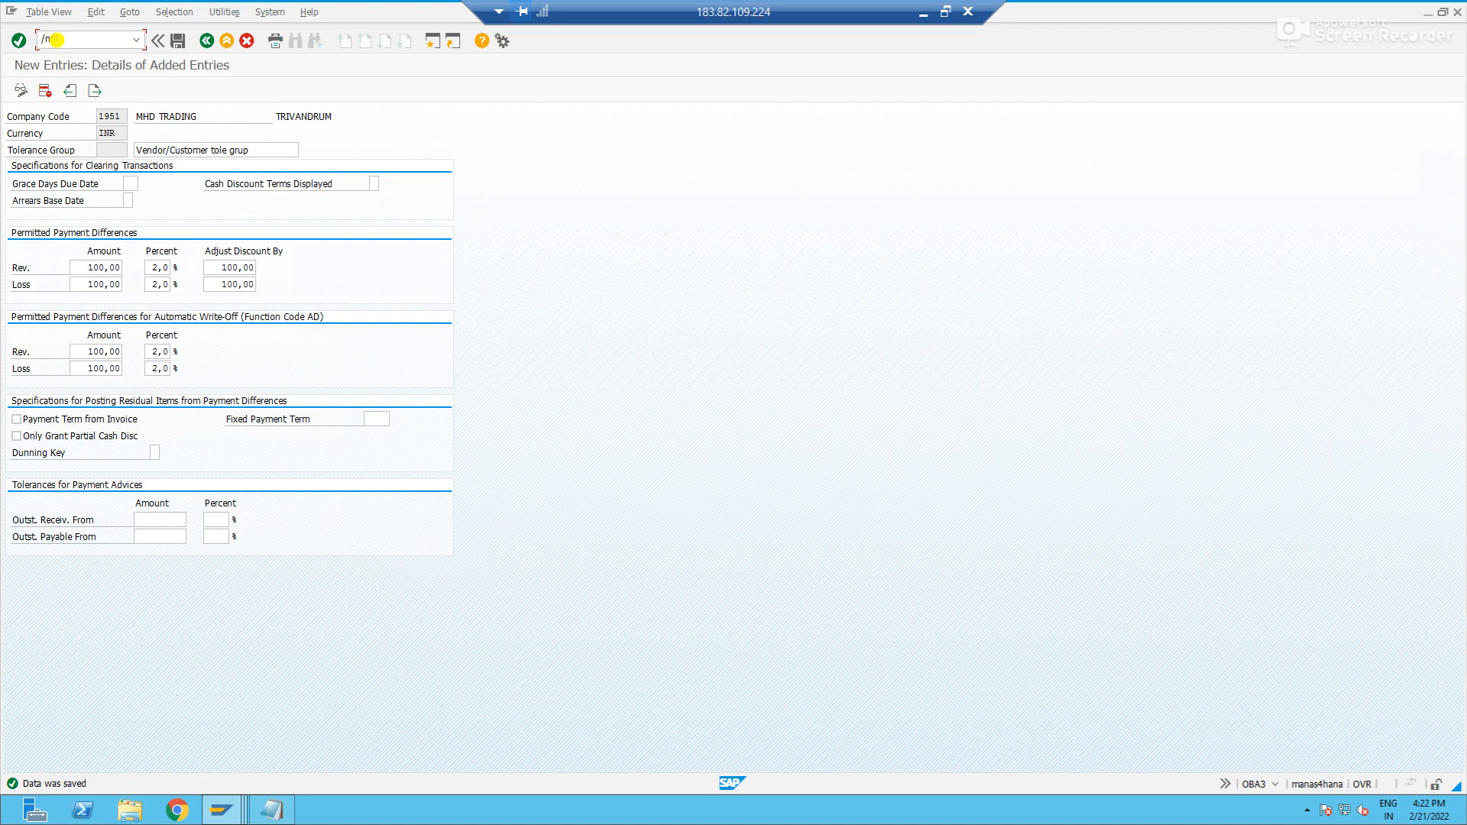
type("f-44")
key("Return")
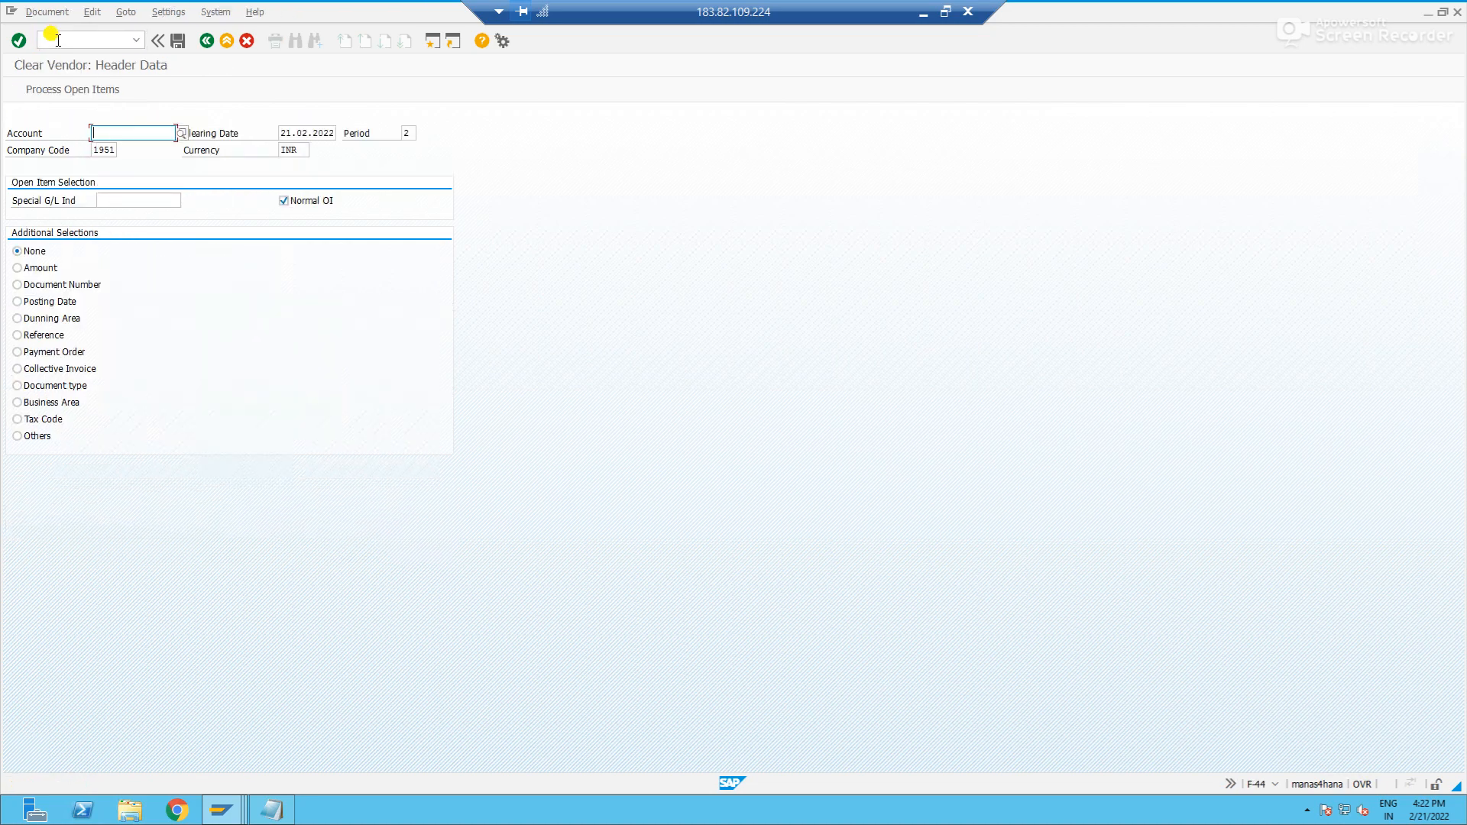
- Enter SUN AUTO LTD's vendor account as the account for clearing and process its open items
type("300010")
key("Tab")
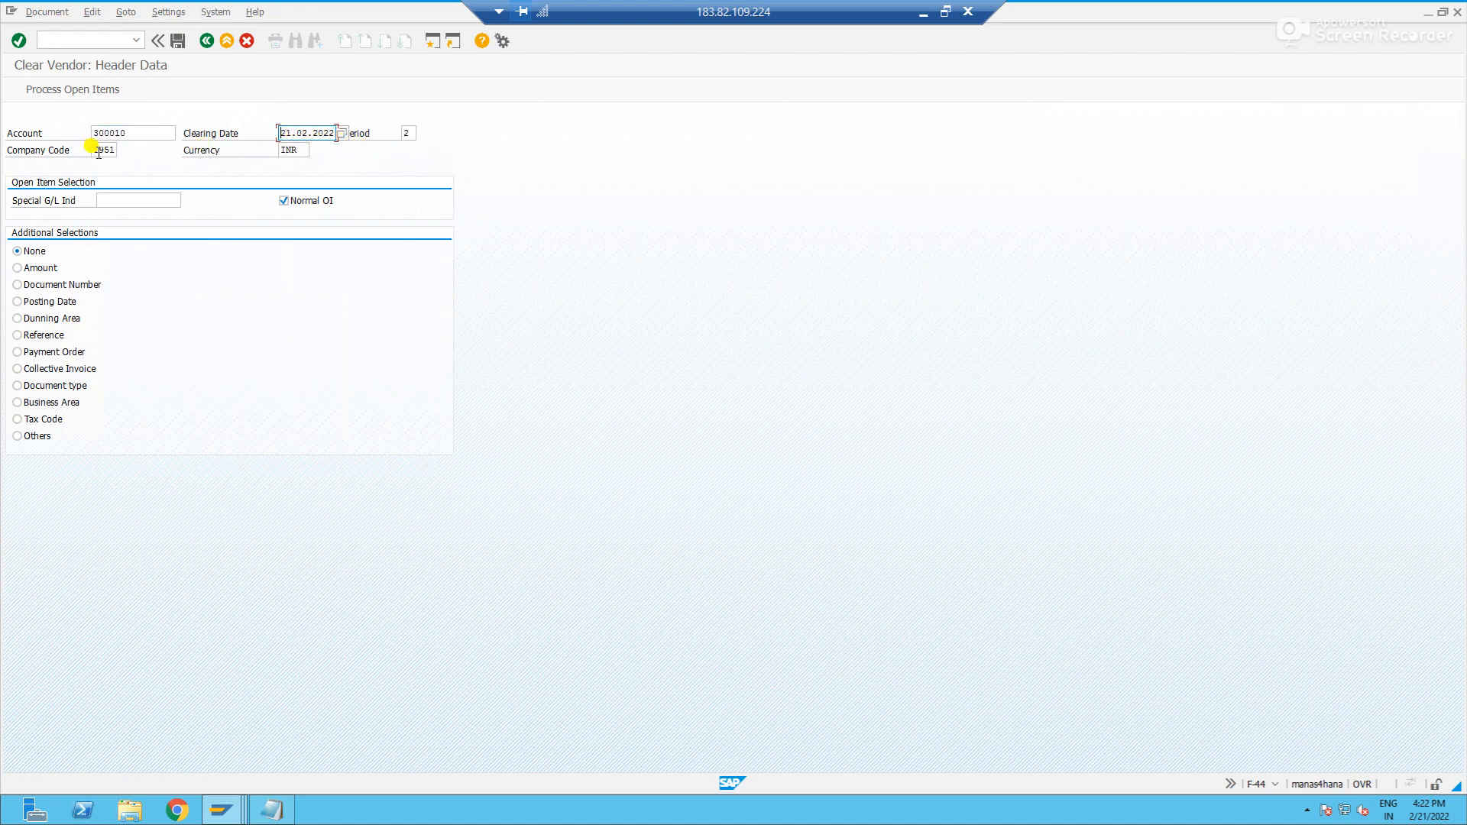
key("Return")
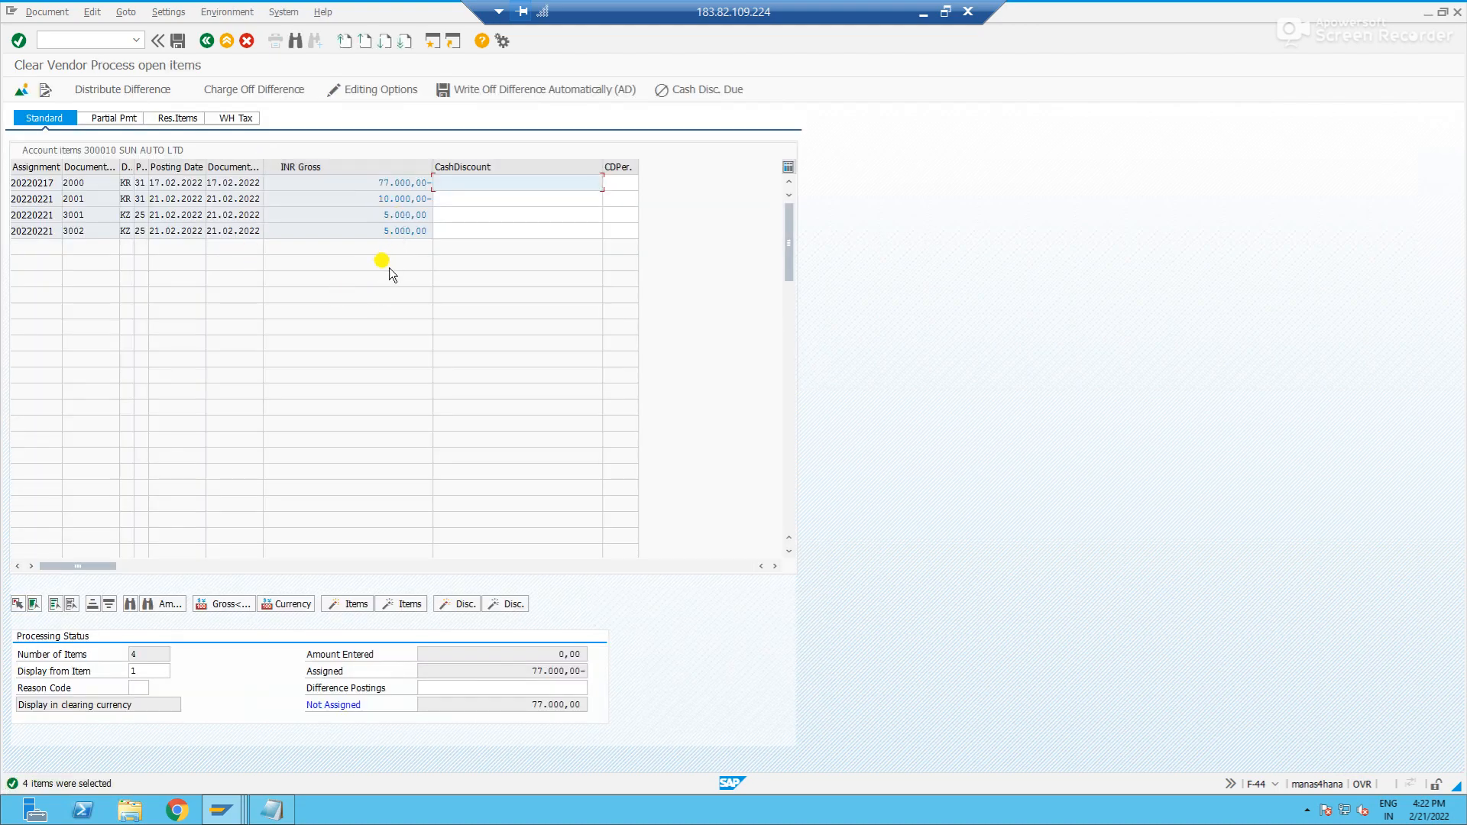
- Compare the invoice amount in the vendor's line item display with the F-44 open items
key("alt+Tab")
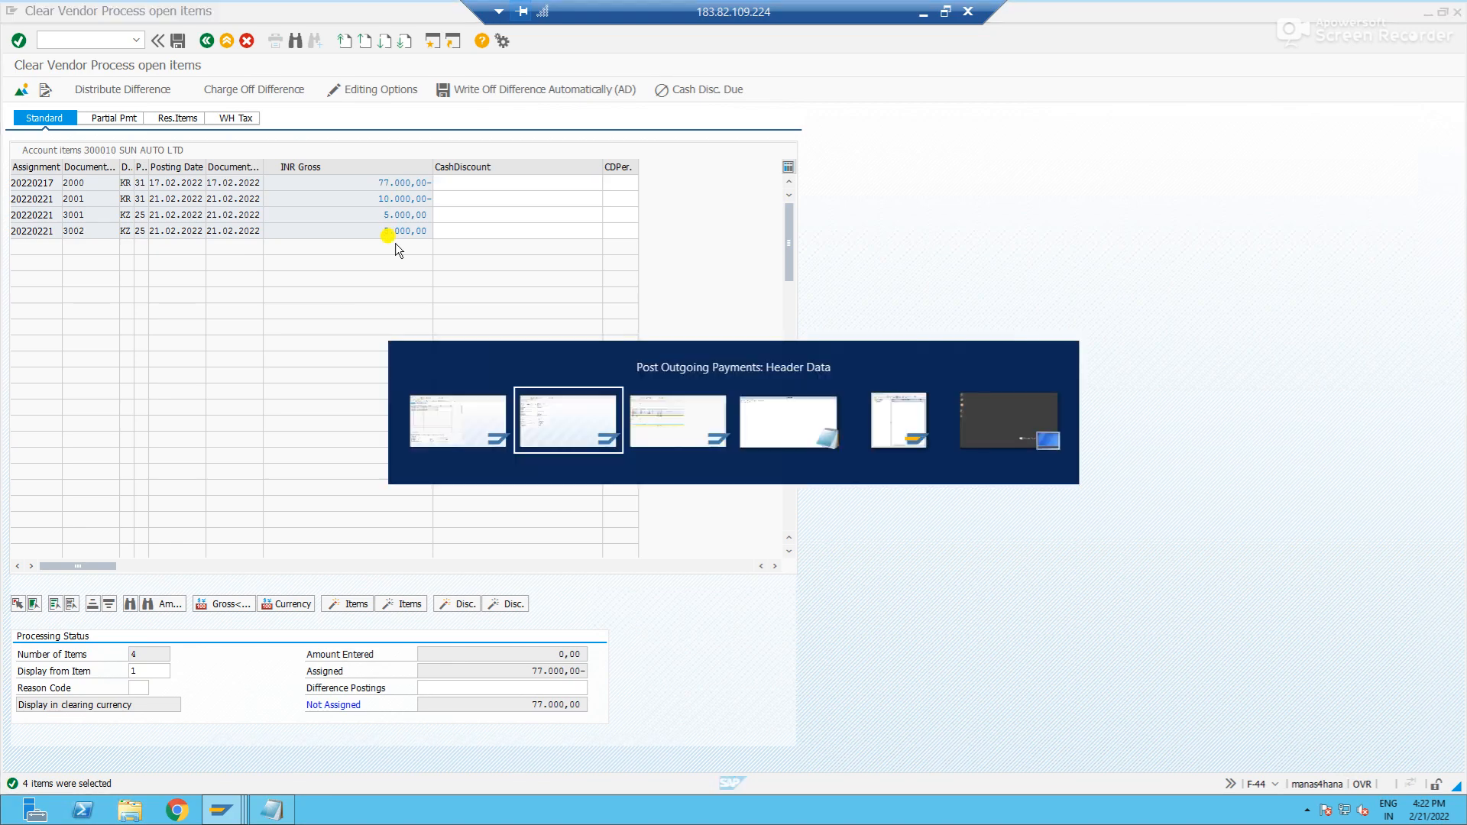
key("alt+Tab")
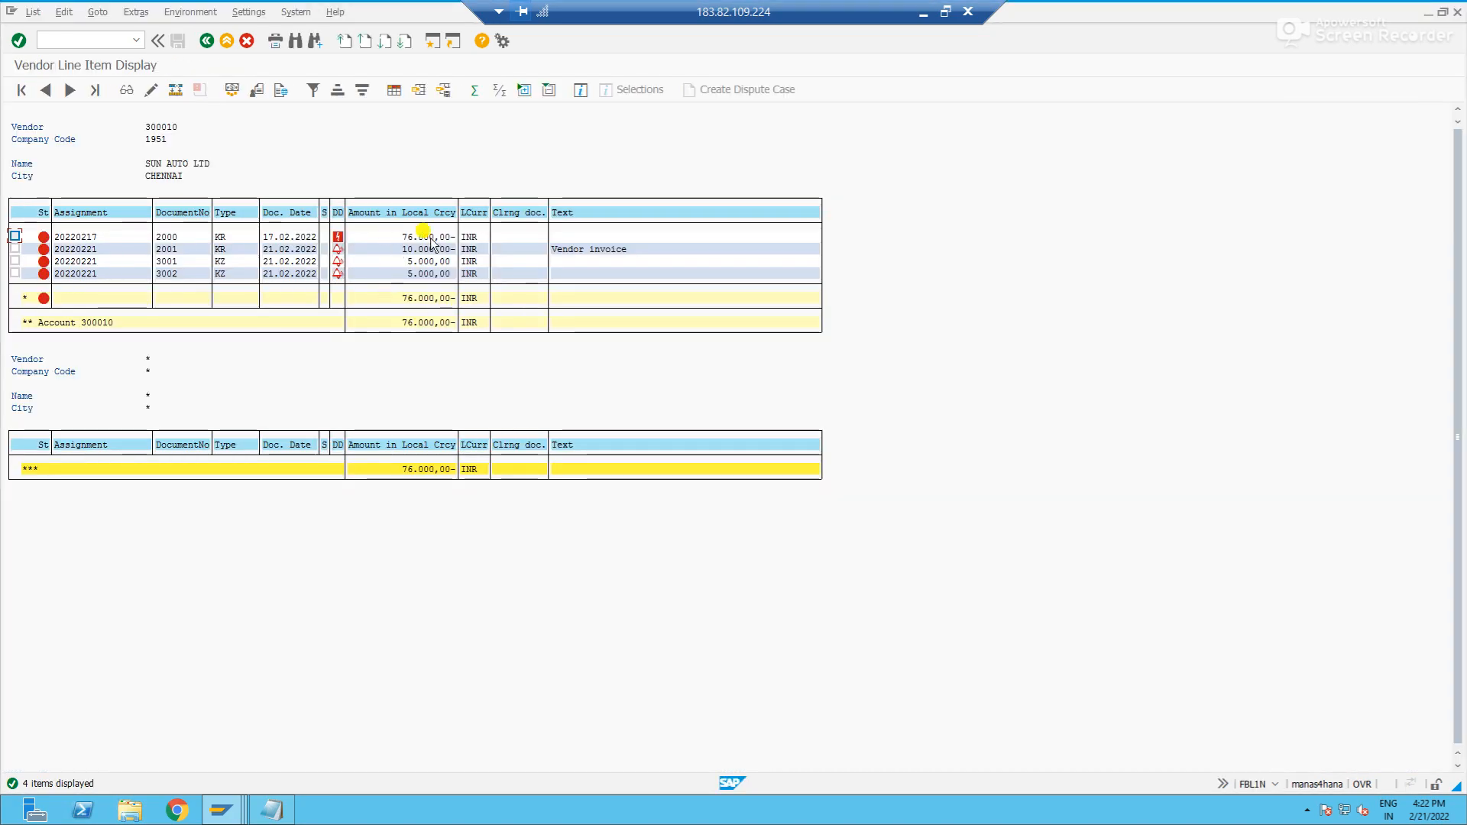
key("alt+Tab")
key("alt+Tab")
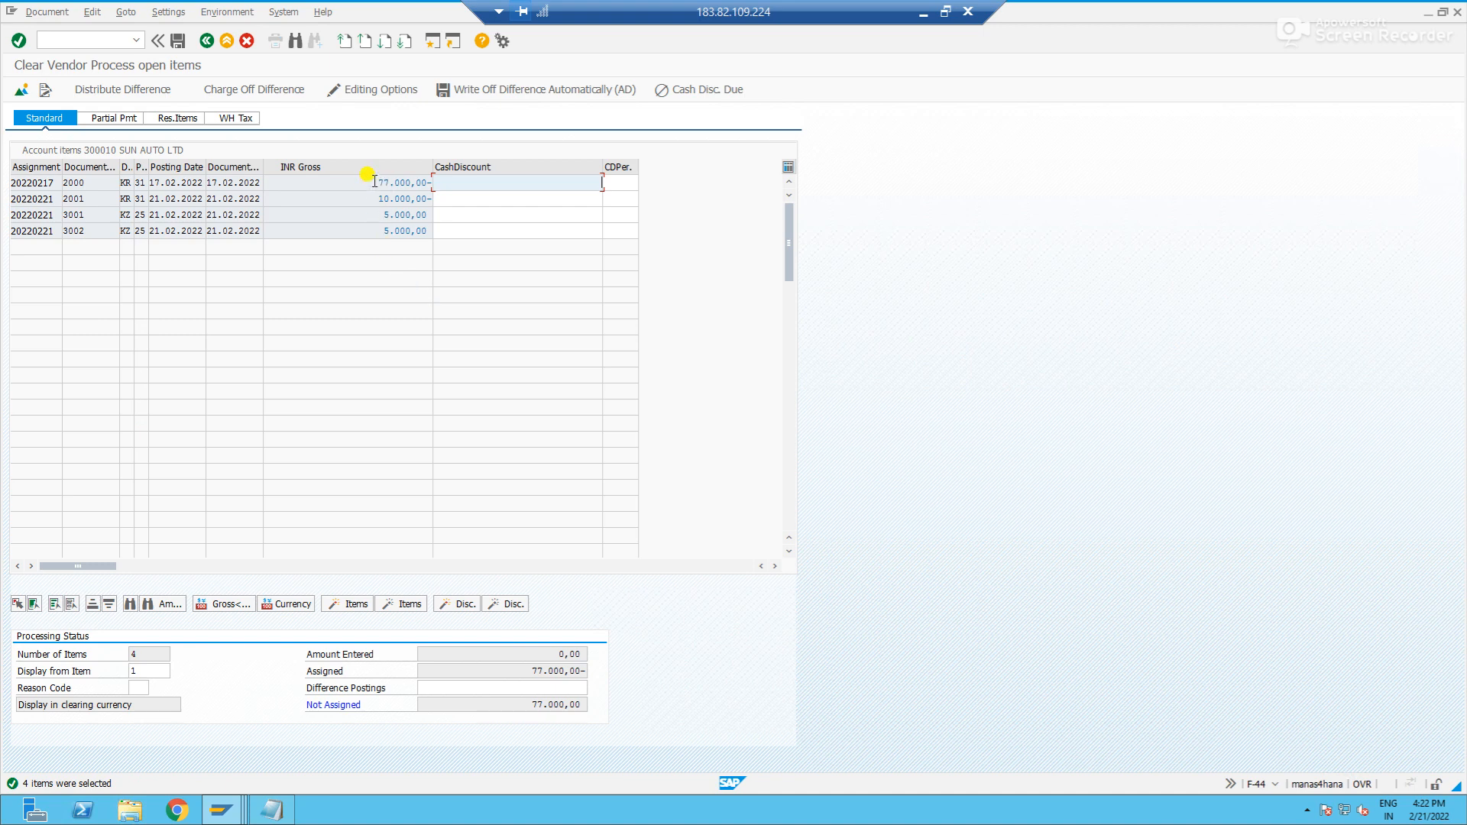
- Deactivate the 77.000,00 invoice among the open items and post the clearing of the remaining items
double_click(374, 182)
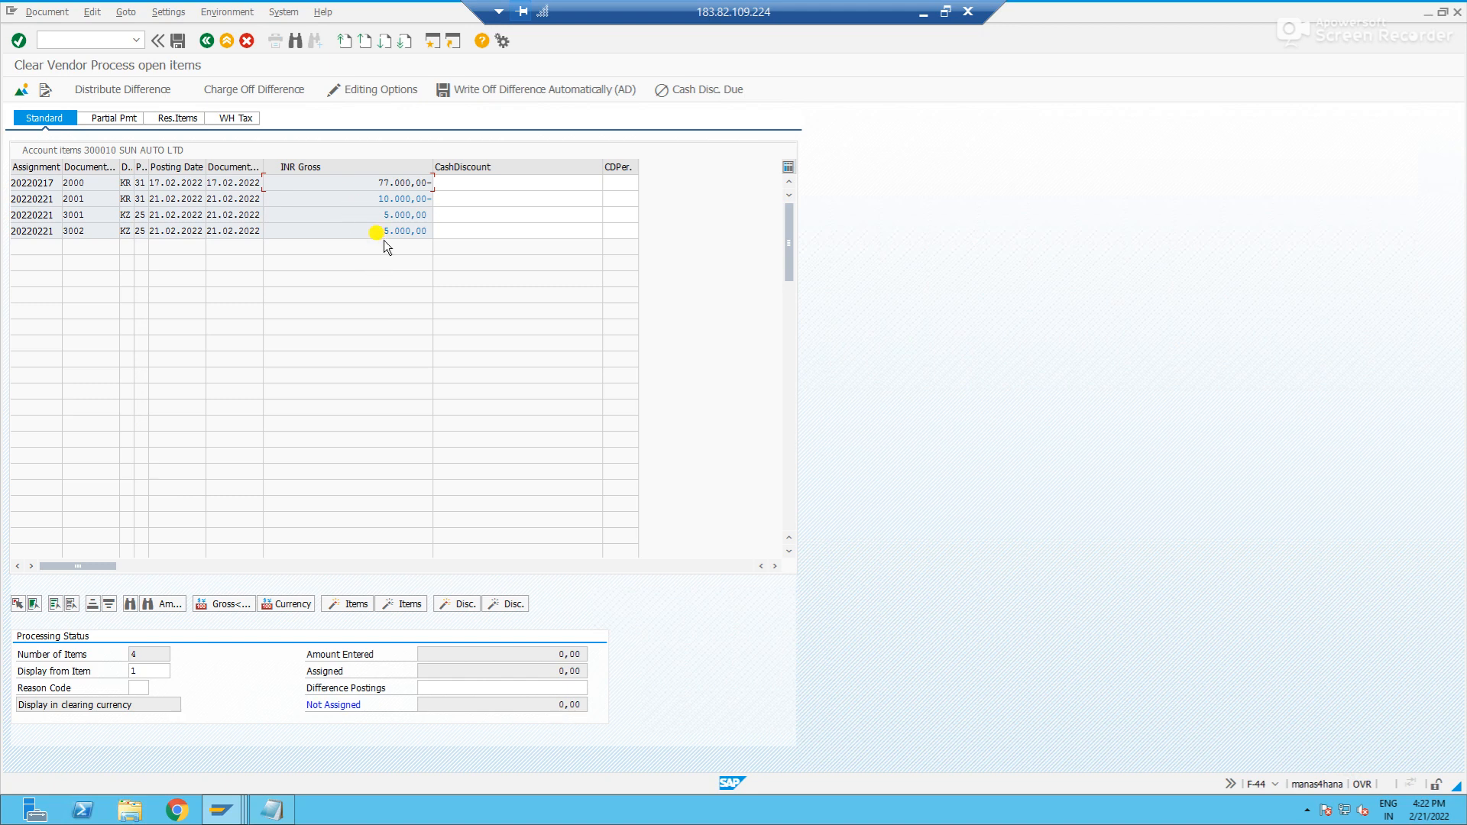
left_click(177, 41)
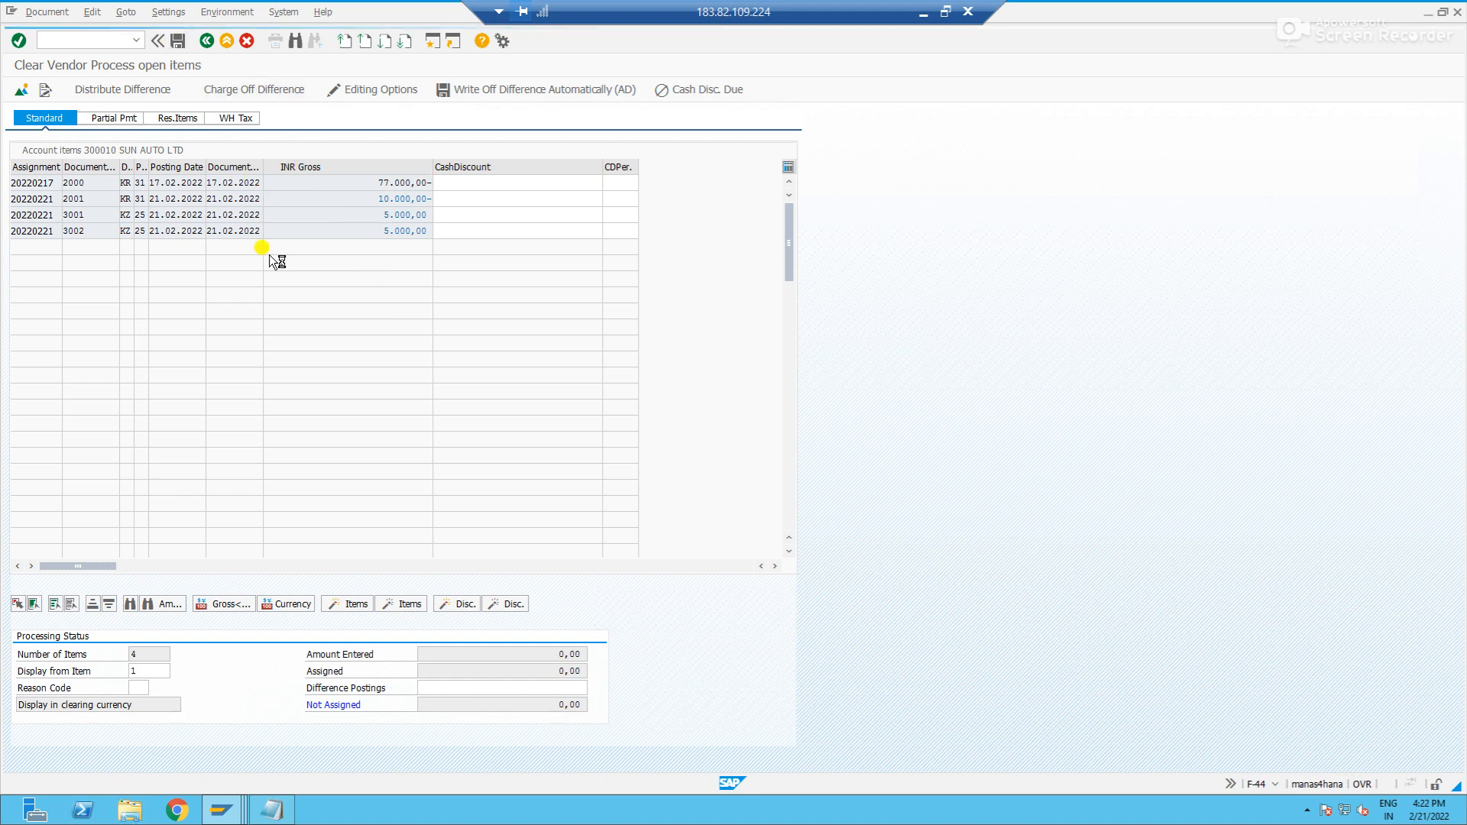
- Switch to the session with the vendor's open line items and refresh the list
key("alt+Tab")
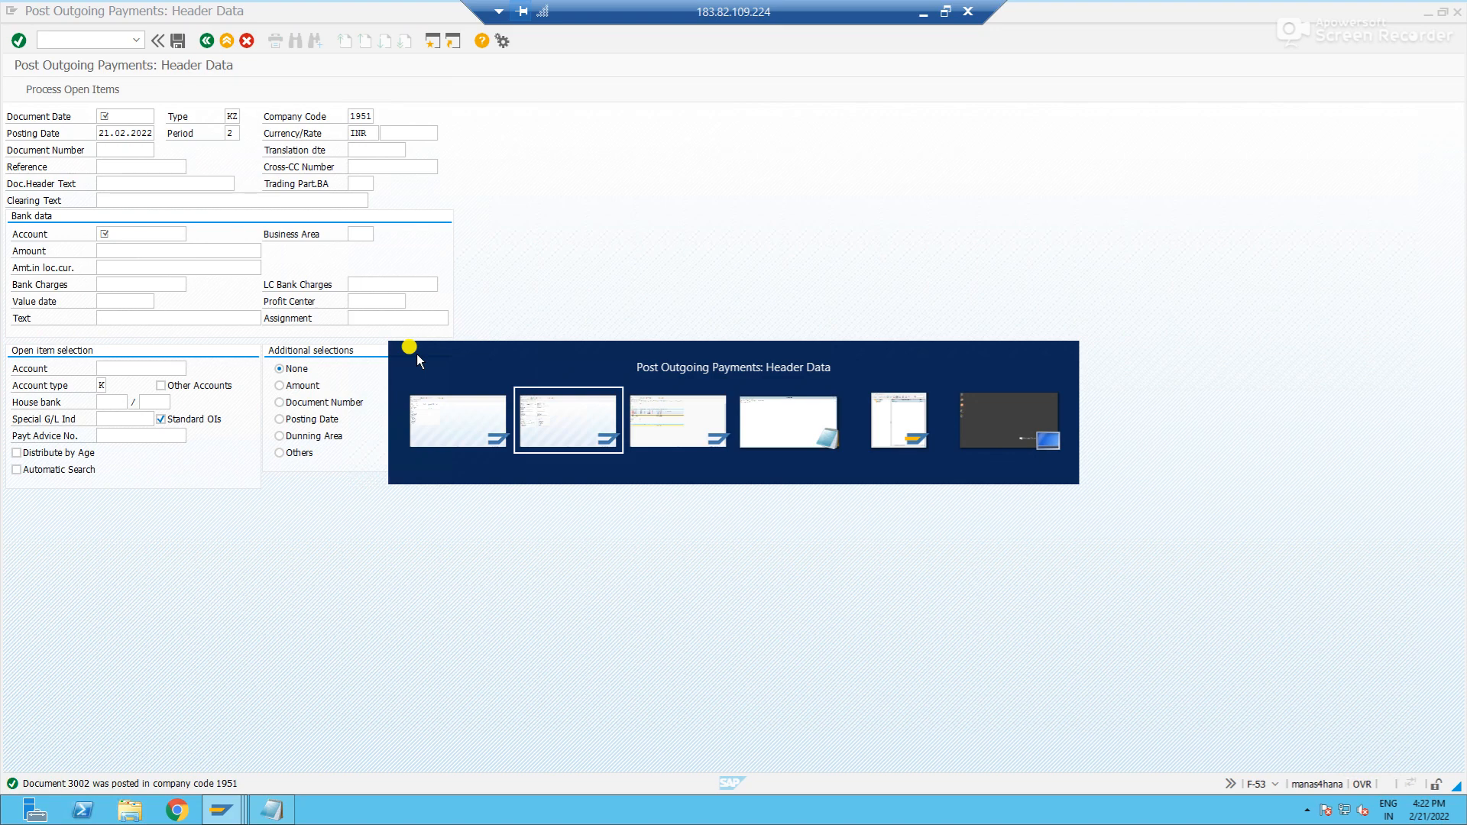
key("alt+Tab")
key("Tab")
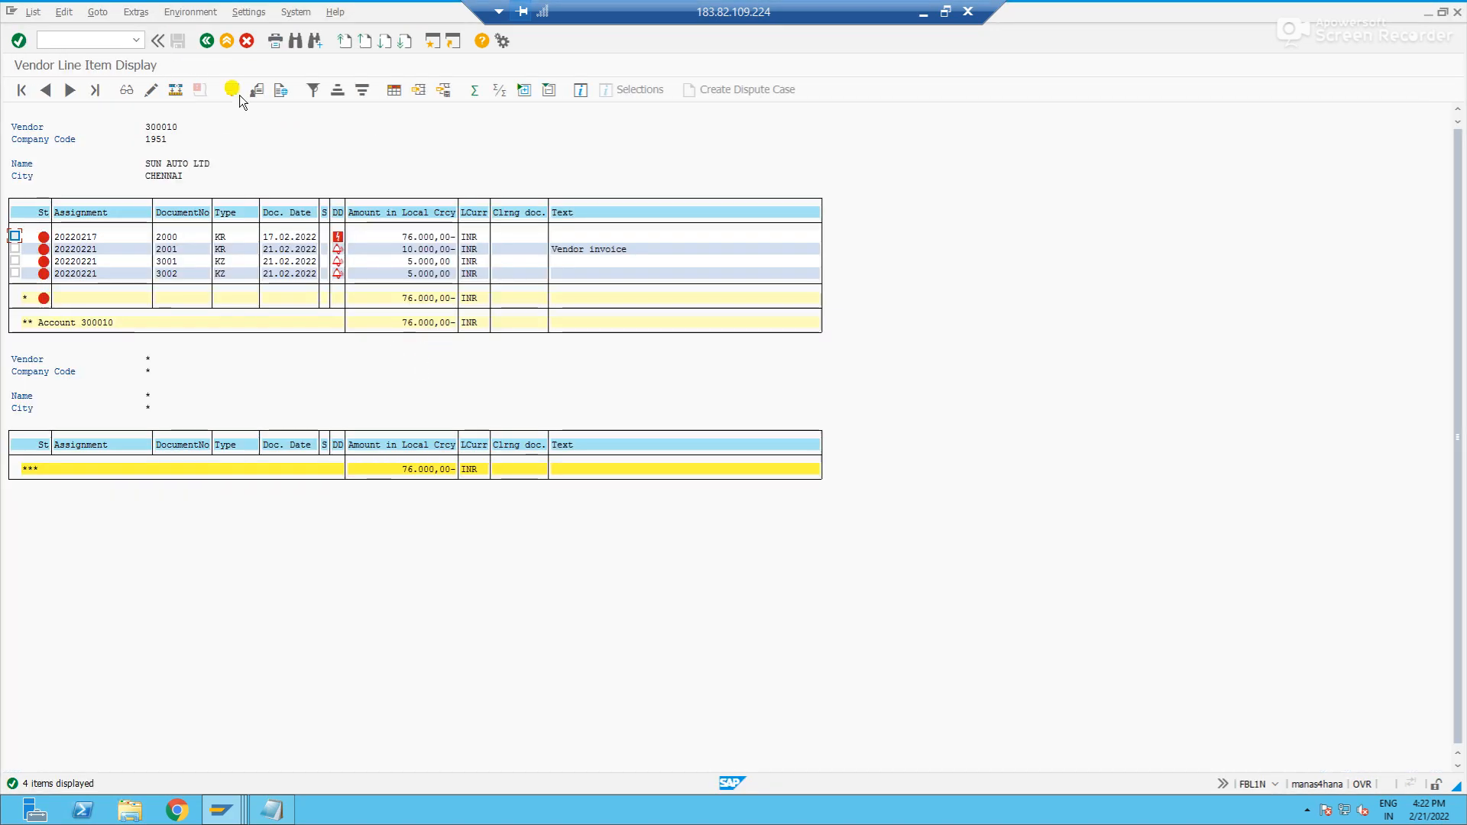
left_click(31, 11)
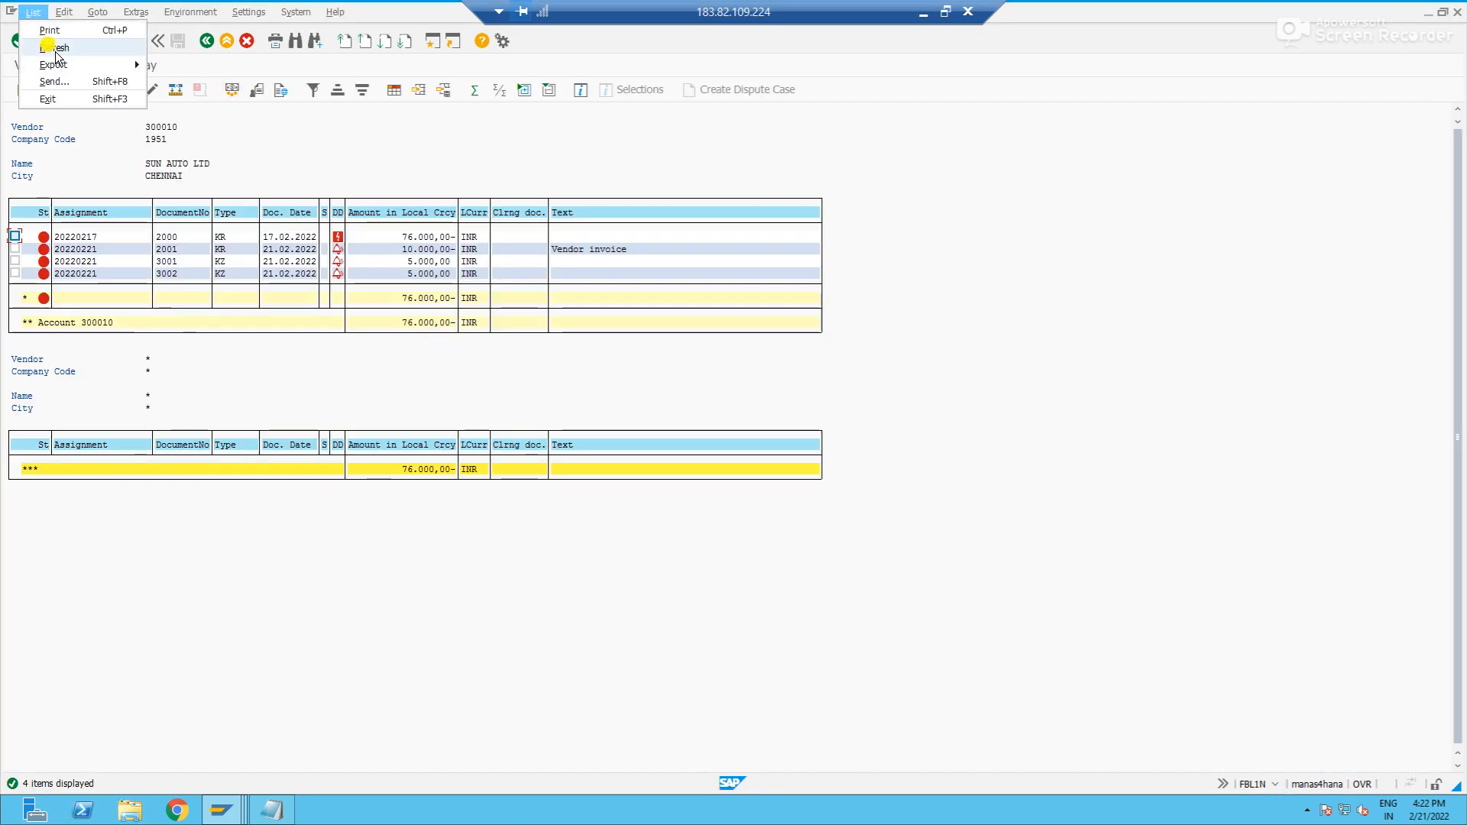
left_click(52, 48)
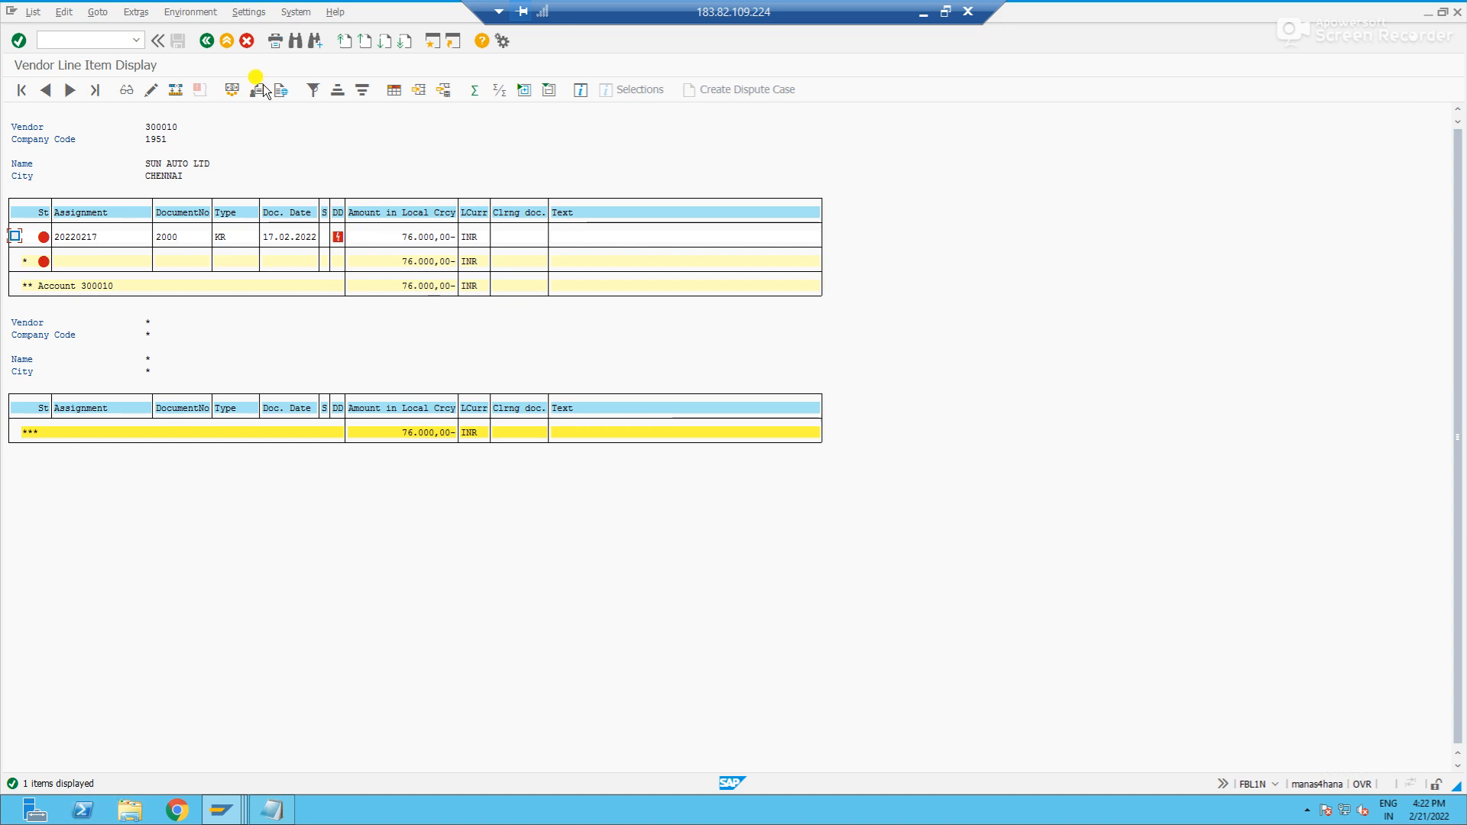
- Display the vendor's cleared items and examine partial payment 3002 together with its clearing document
left_click(206, 41)
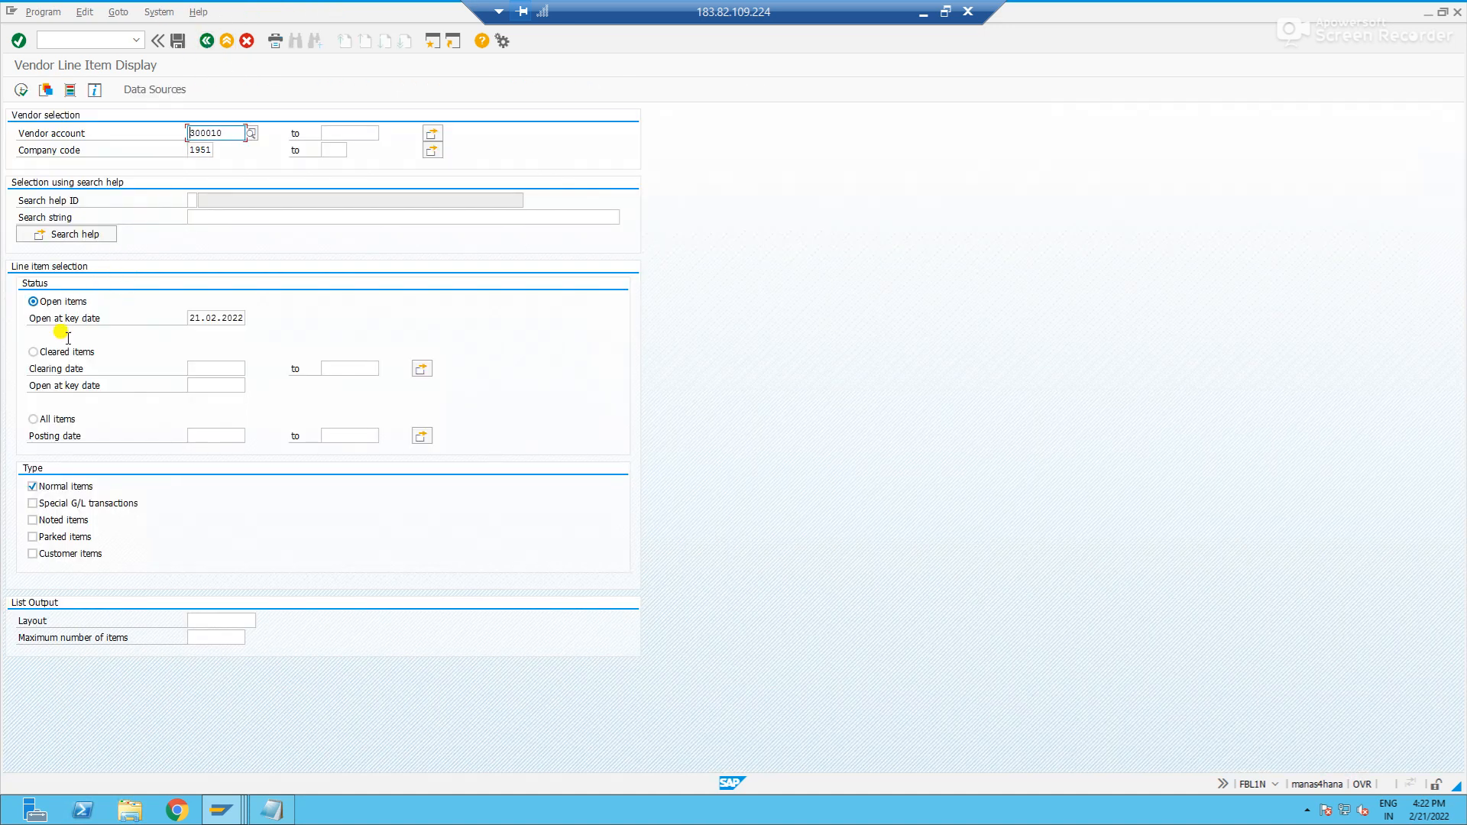
left_click(59, 353)
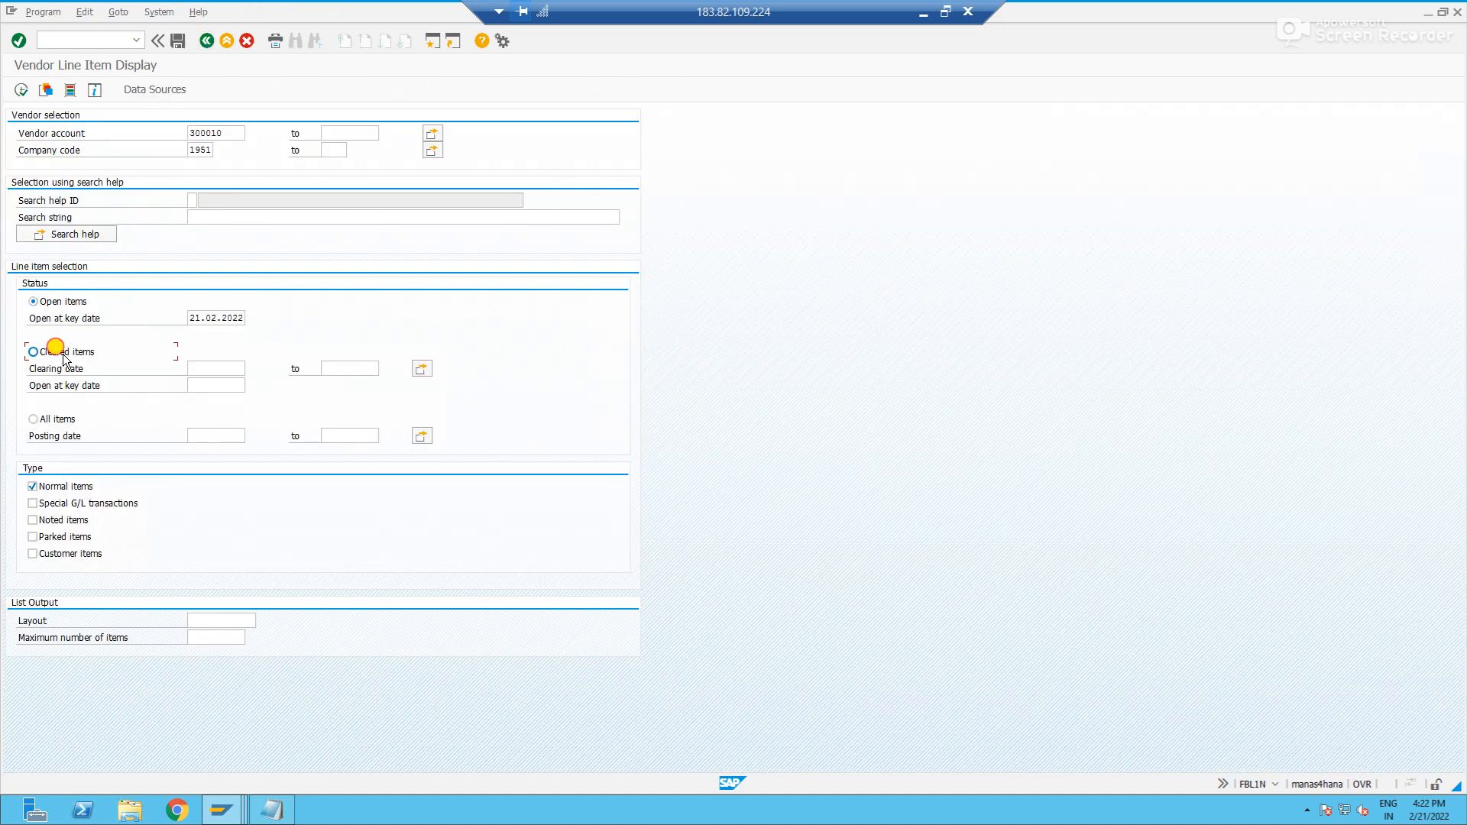
left_click(20, 89)
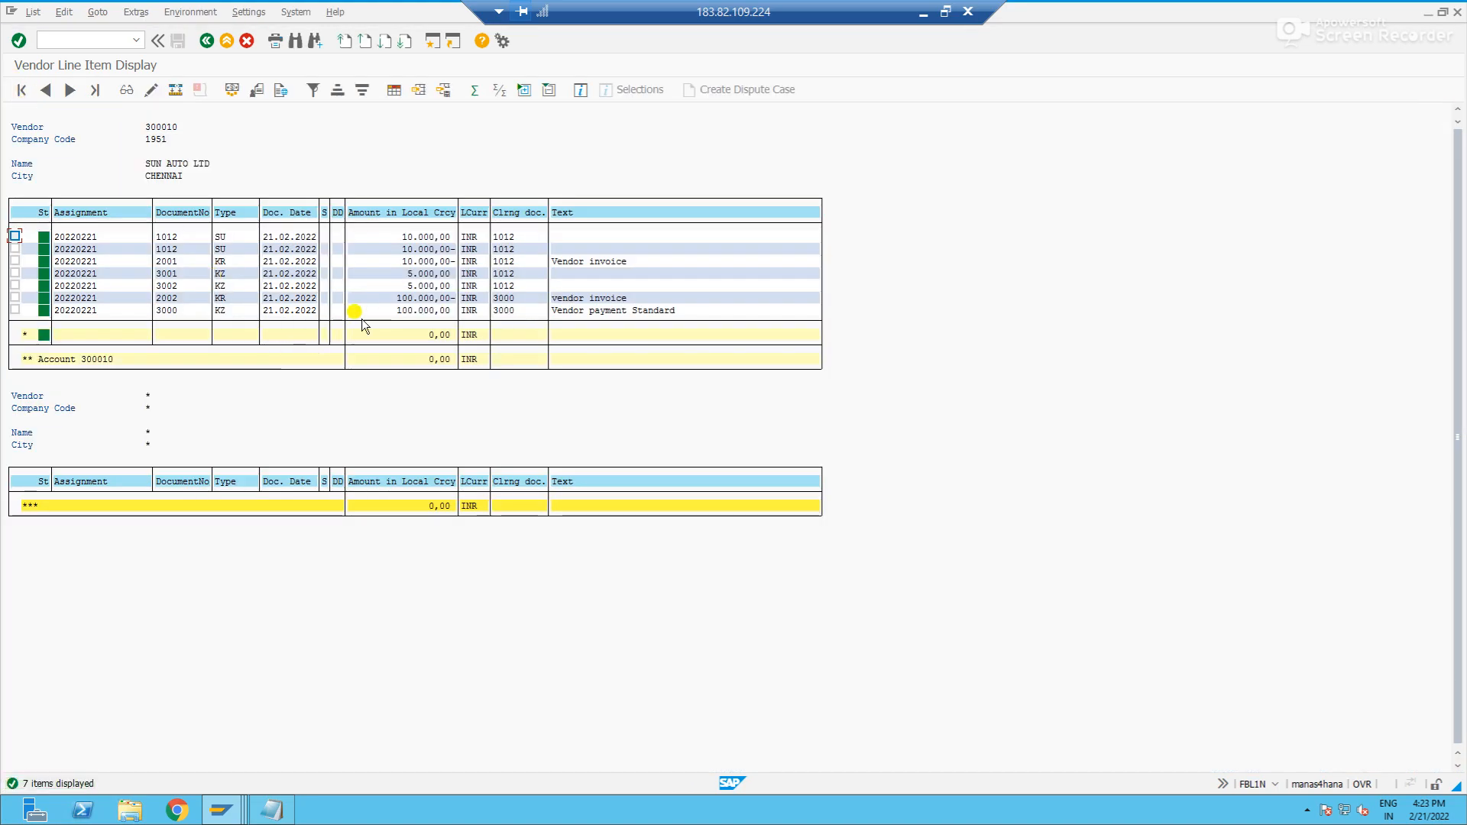
left_click(168, 287)
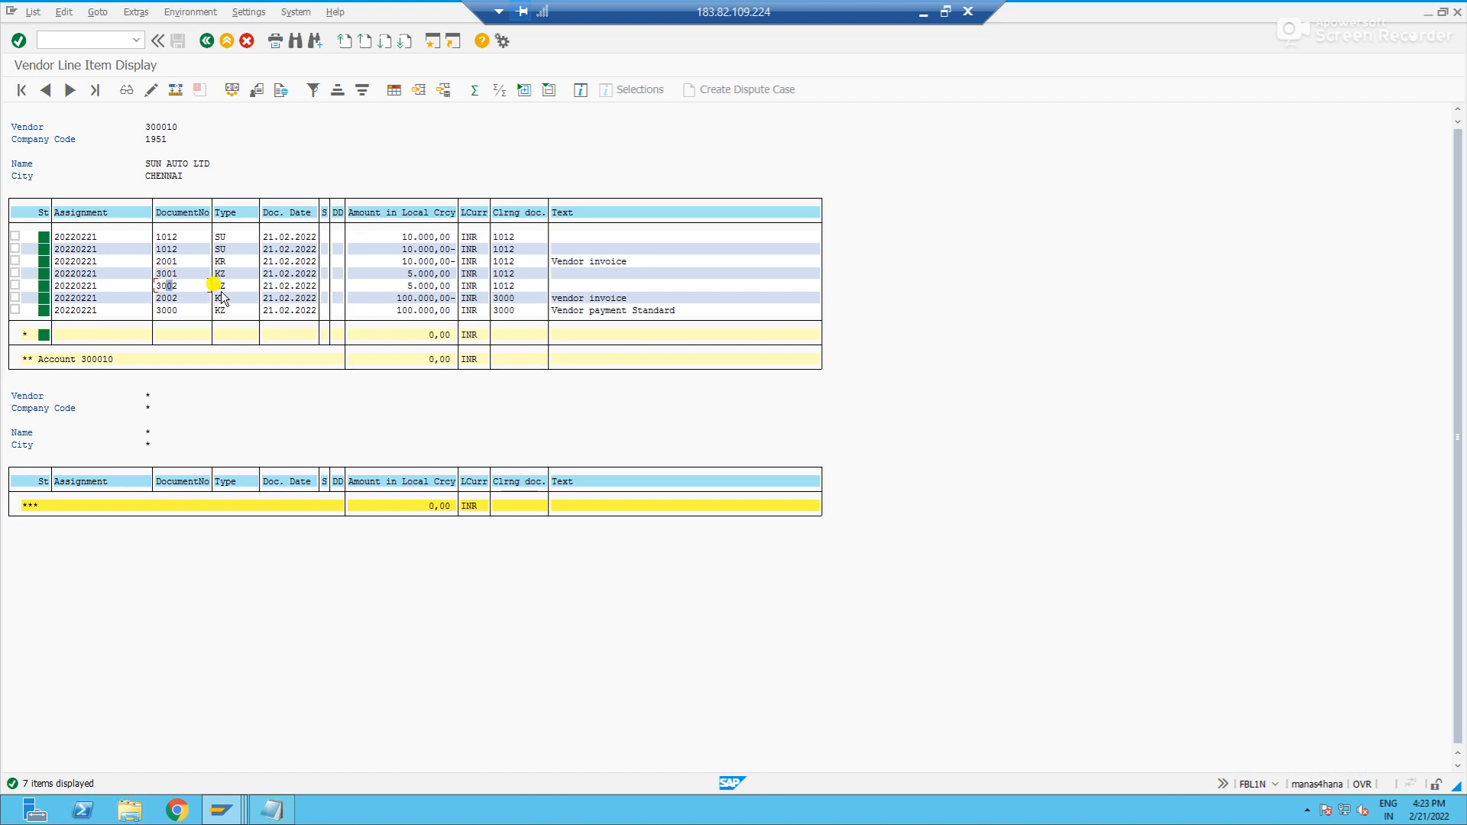
left_click(508, 289)
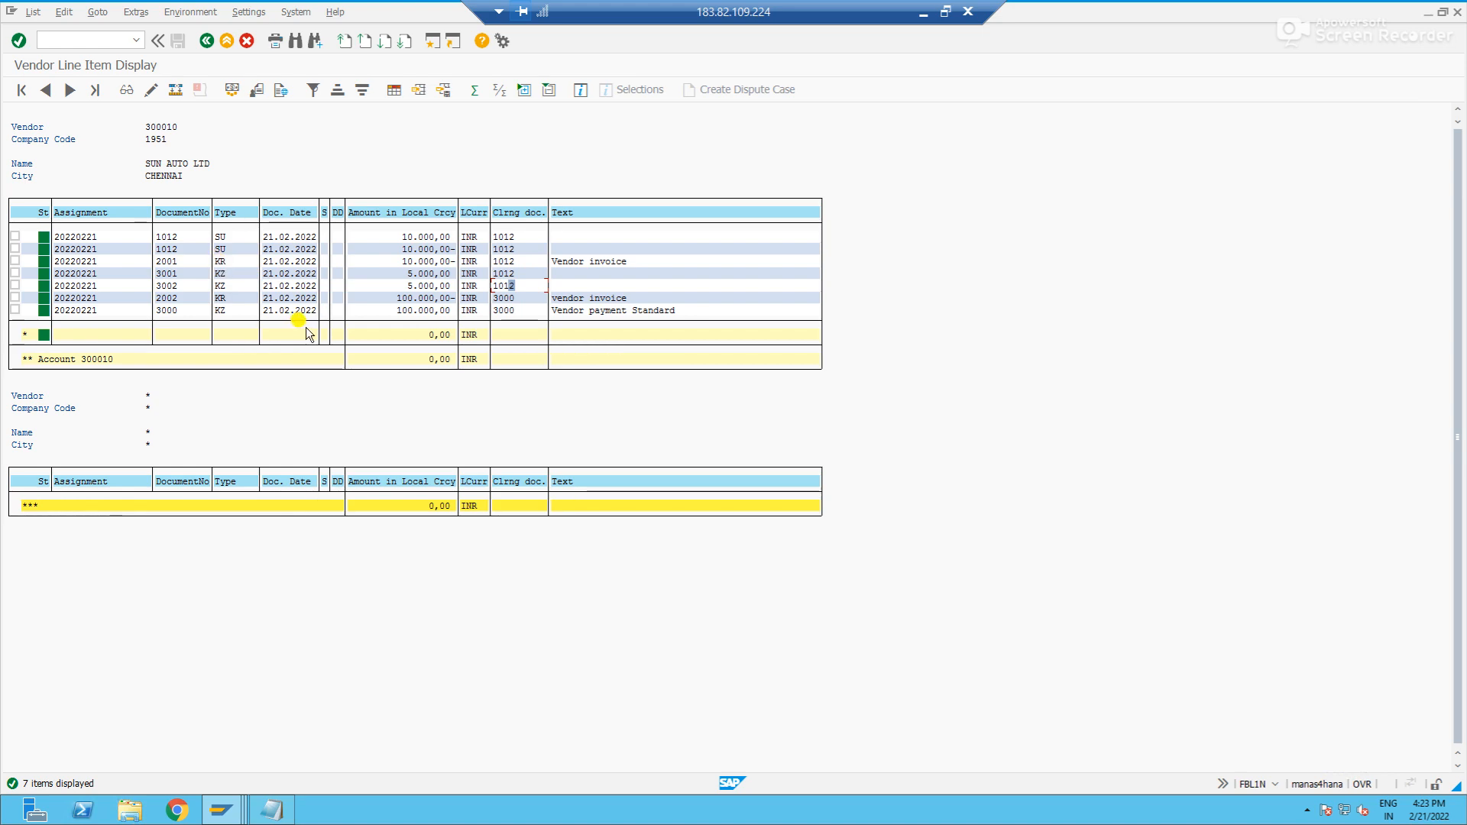
- Display the vendor's open items again and examine the remaining invoice's document number and amount
left_click(206, 41)
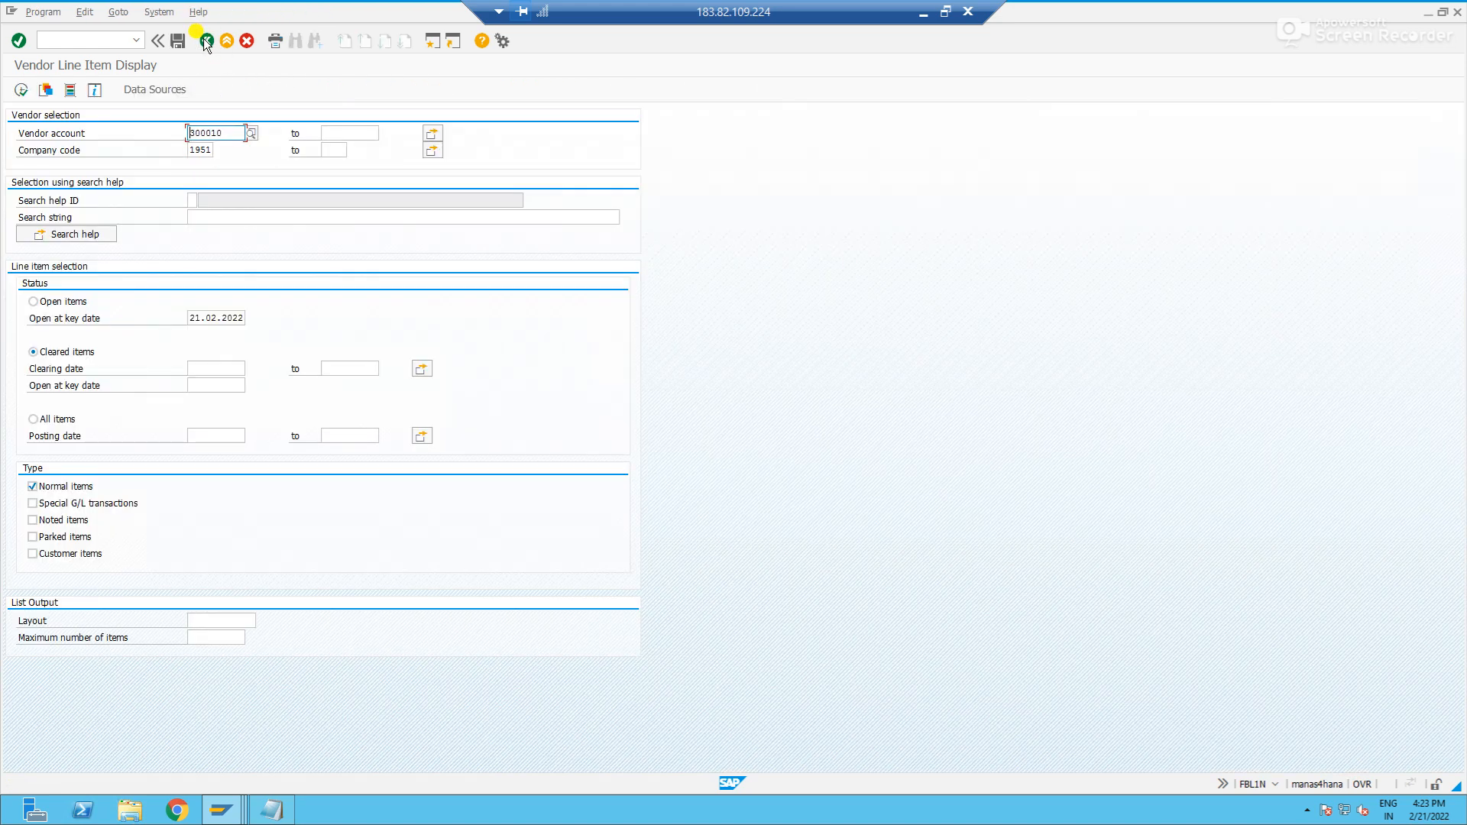
left_click(34, 301)
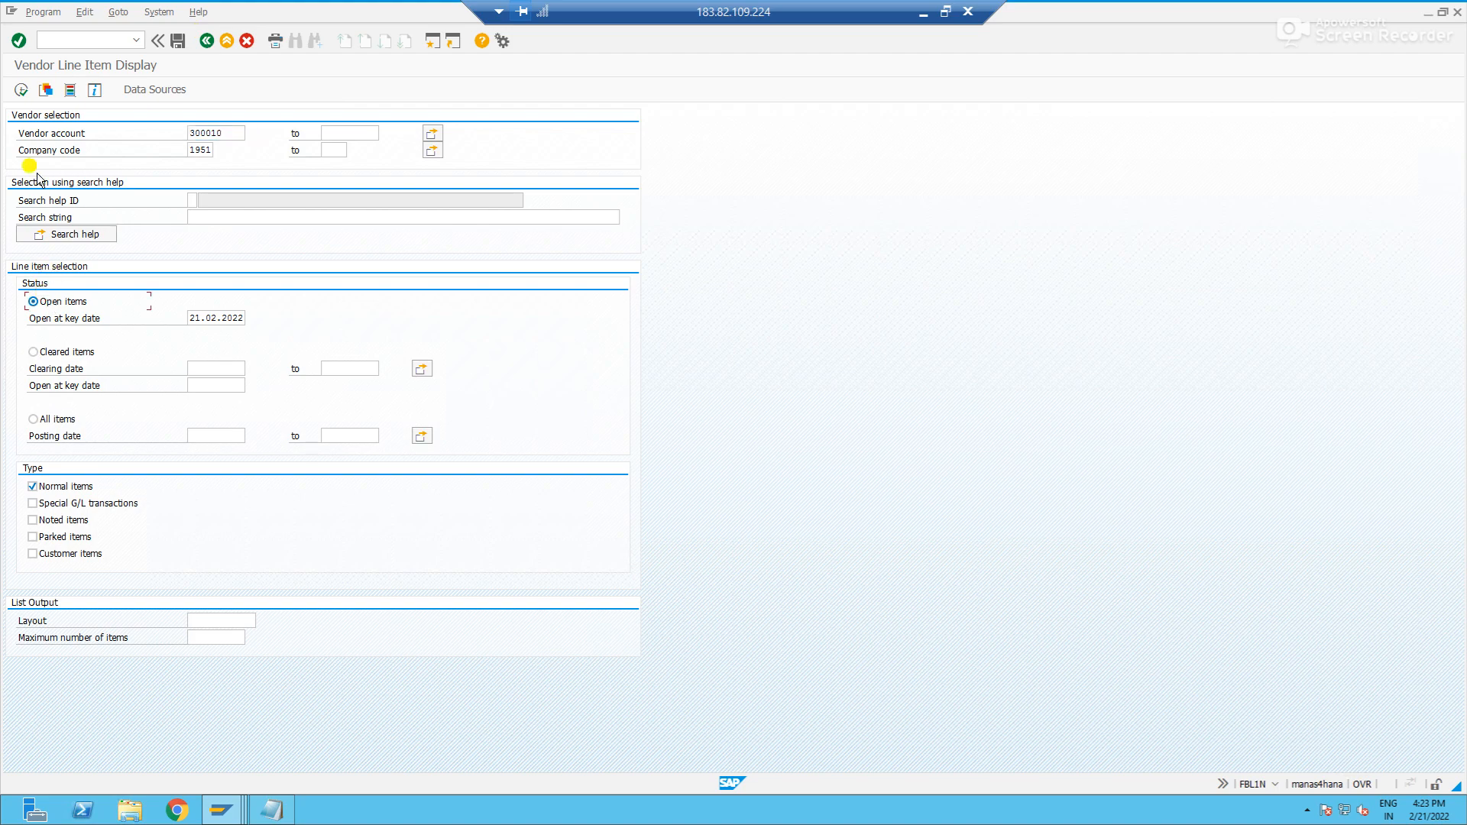
left_click(22, 89)
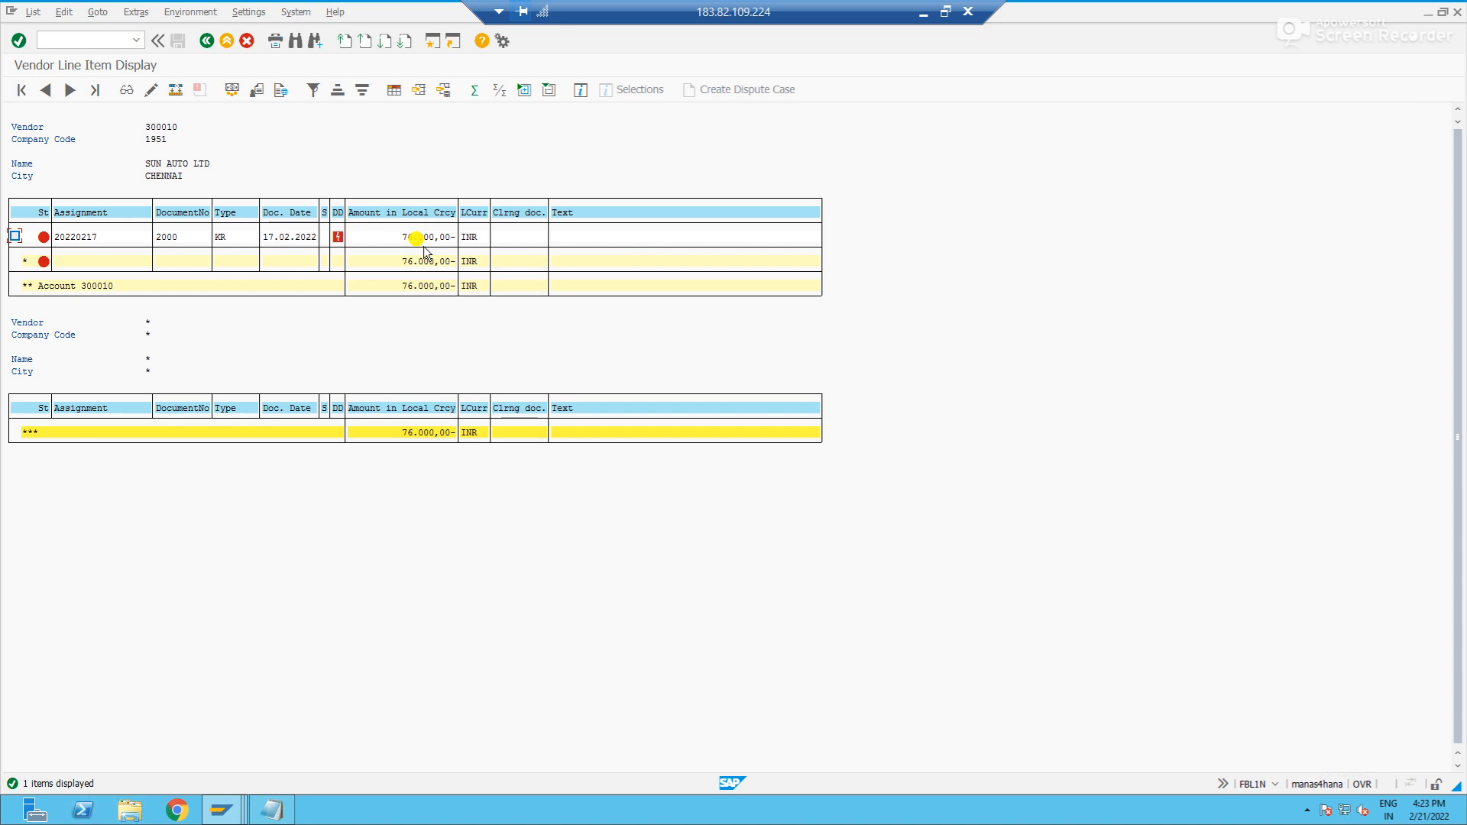
left_click_drag(182, 238, 143, 238)
left_click(389, 238)
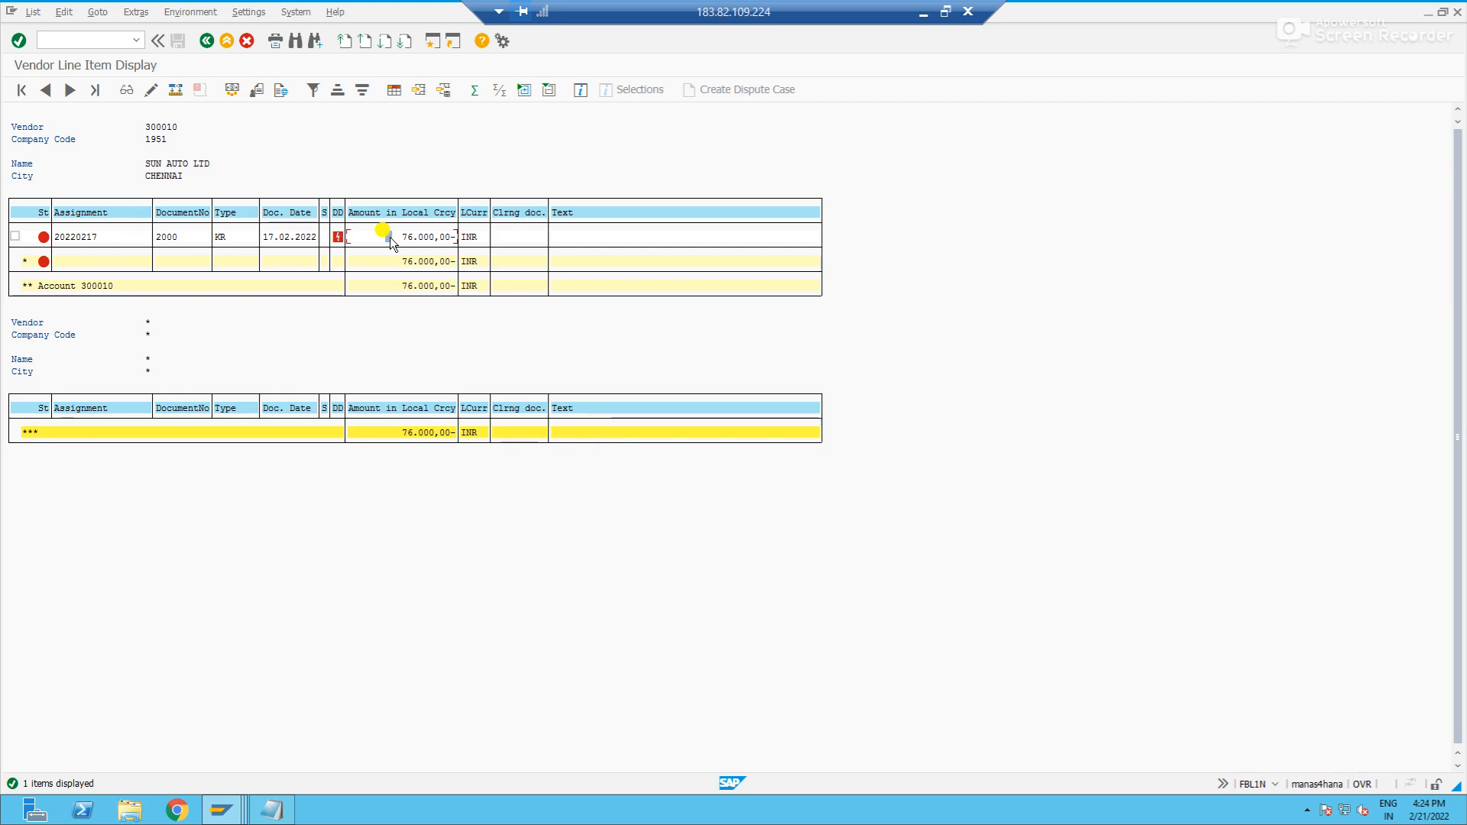
- Switch to the F-53 session and enter document date 21.02.2022 and clearing text "Residual payment of 6k"
key("alt+Tab")
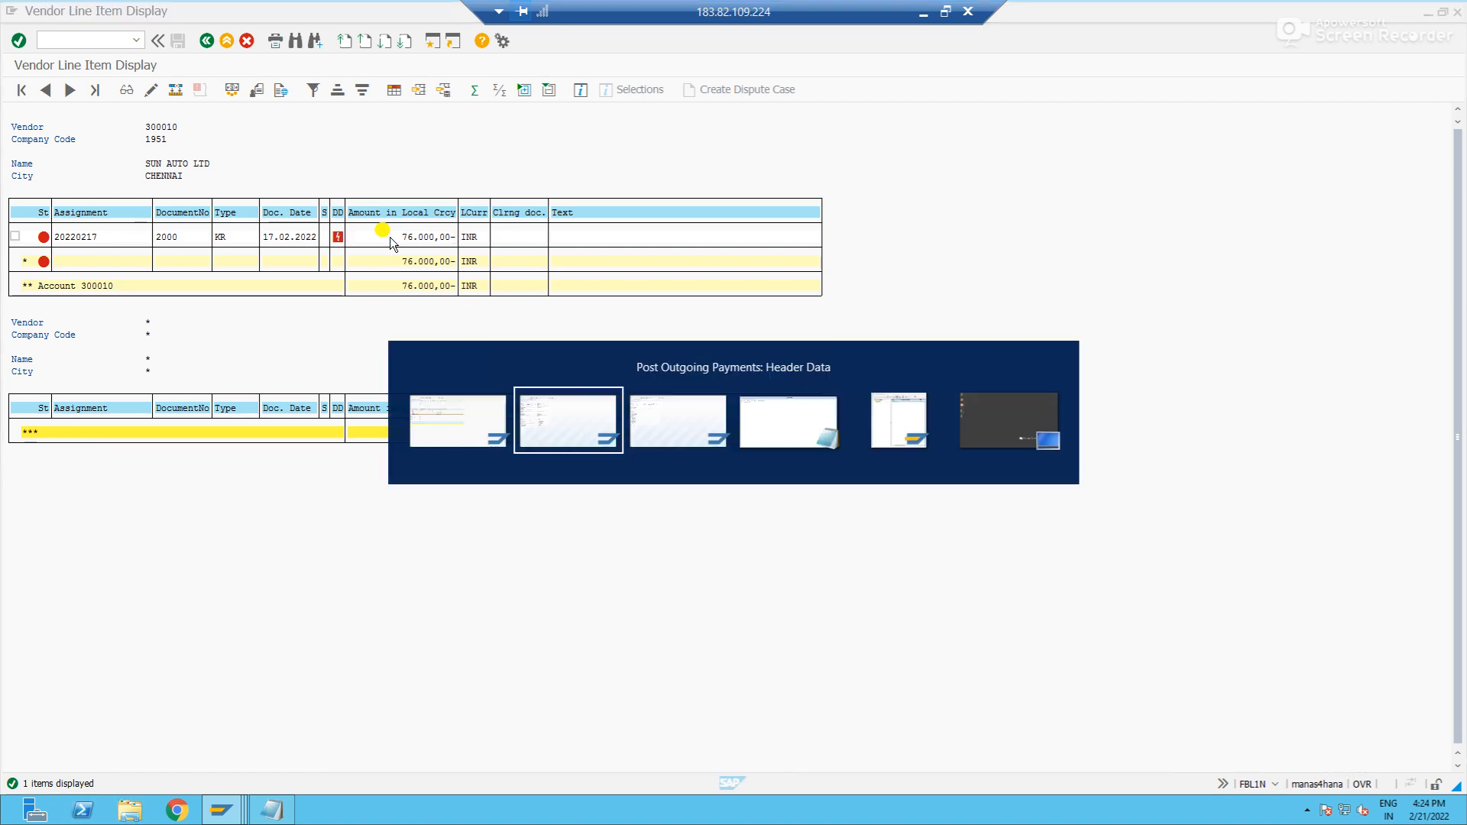
type("21022022")
key("Tab")
key("Tab")
key("Tab")
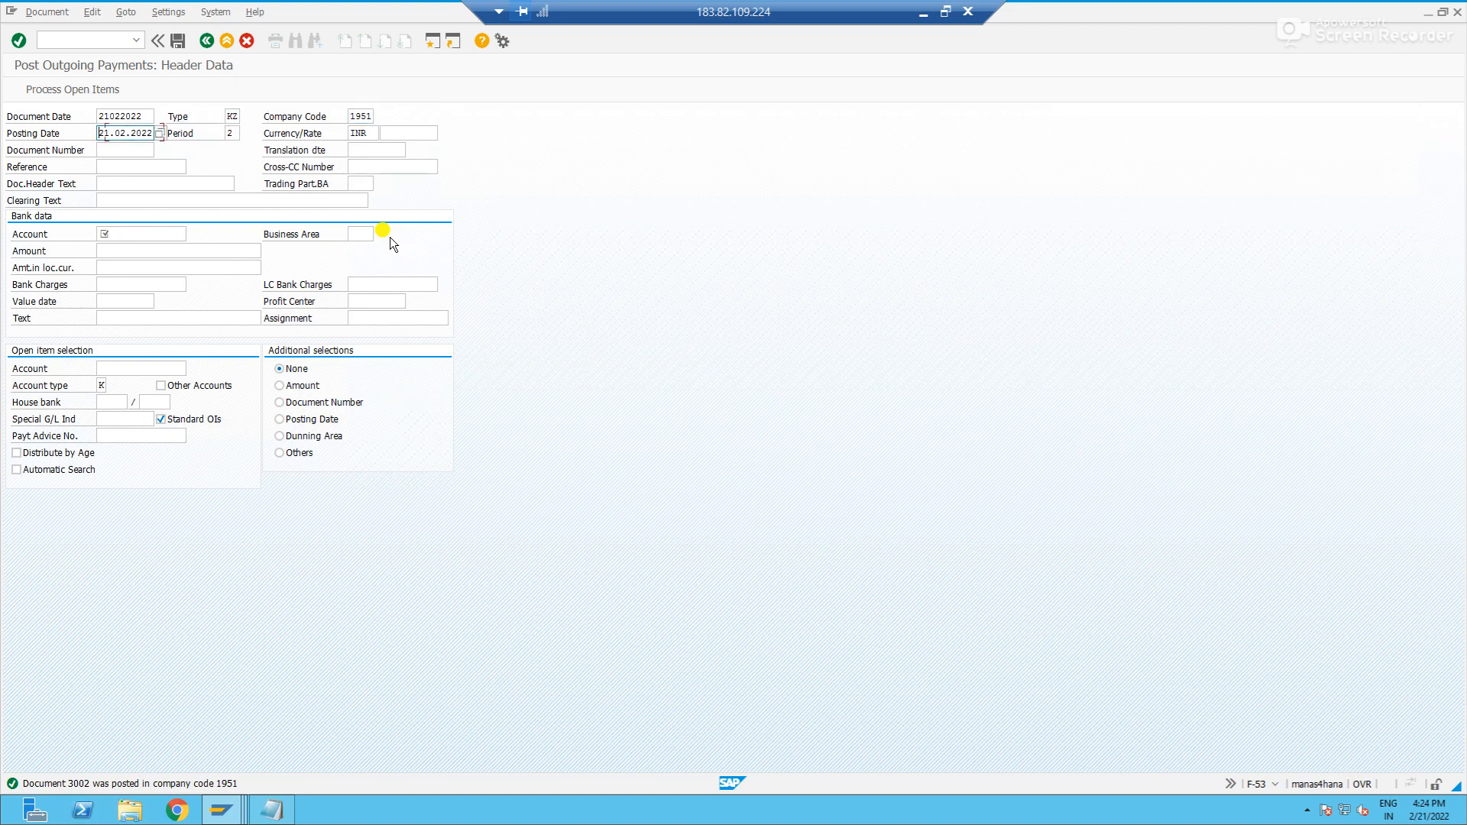
left_click(187, 201)
type("Residual payment of")
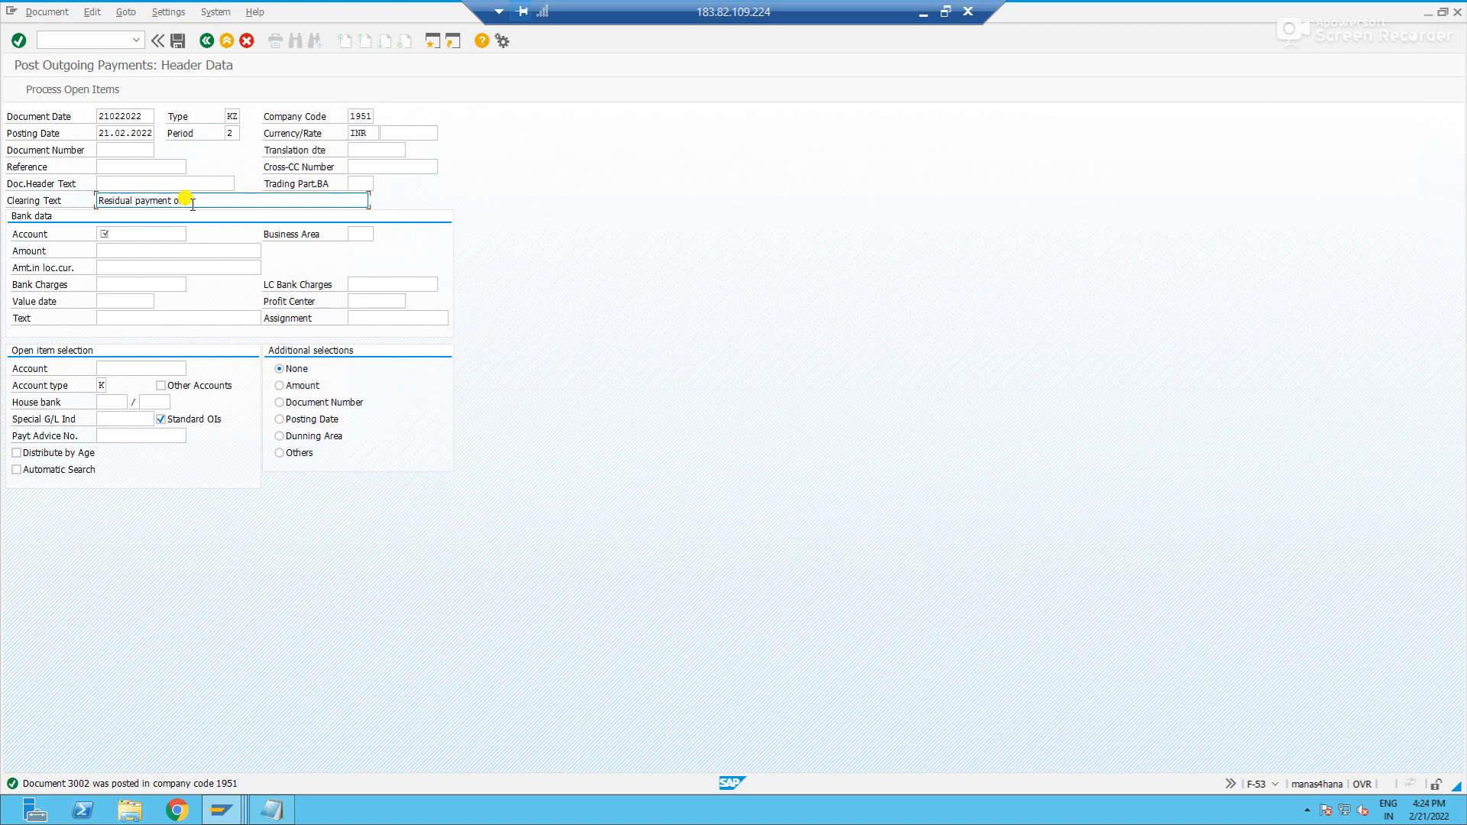
- Enter the CASH 1 account, the amount 6000 and the text "Residual payment of 6k" in the bank data
key("Tab")
type("100005")
key("Tab")
key("Tab")
type("6000")
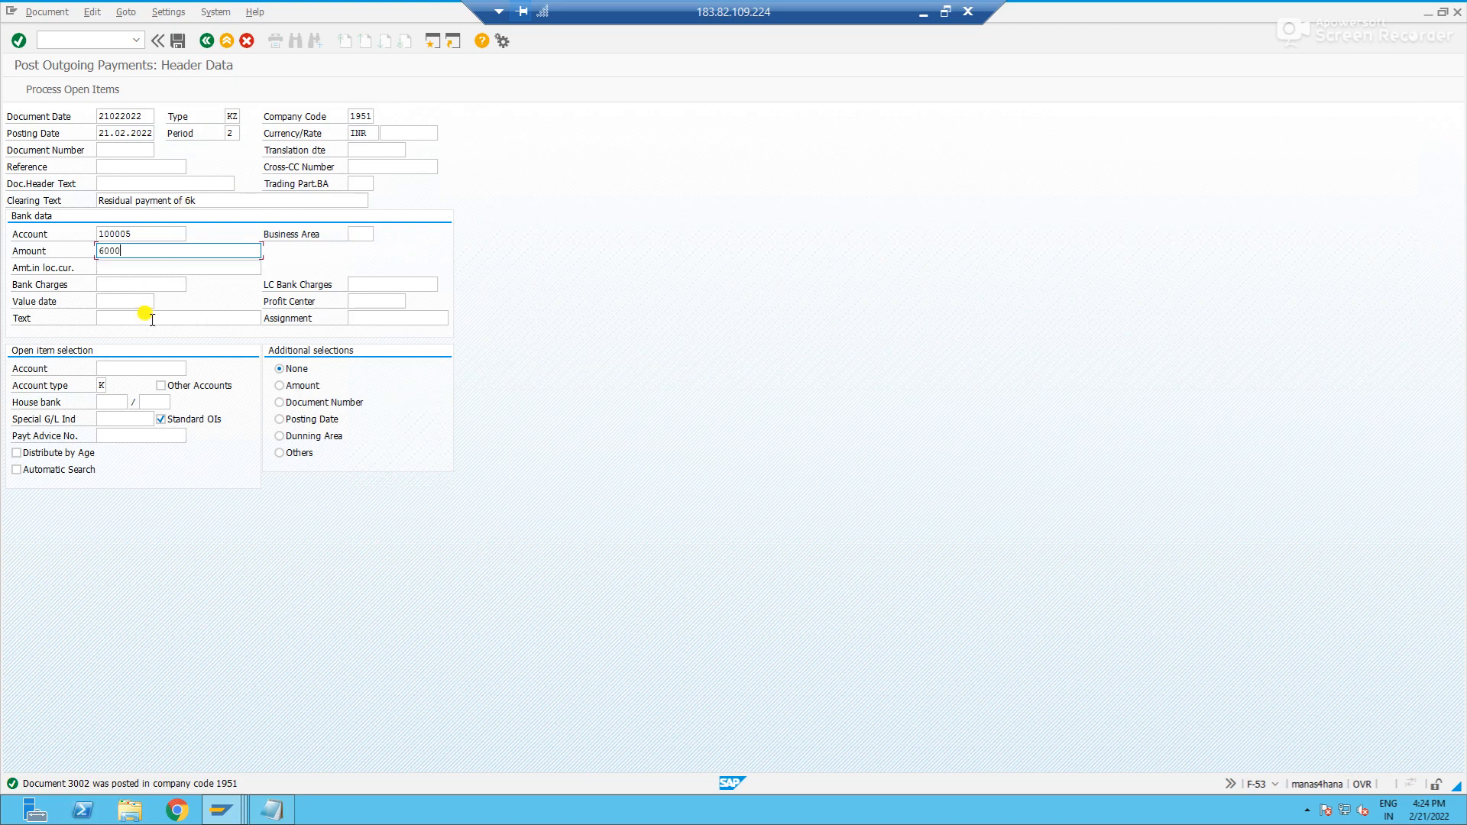
left_click(152, 324)
type("Res")
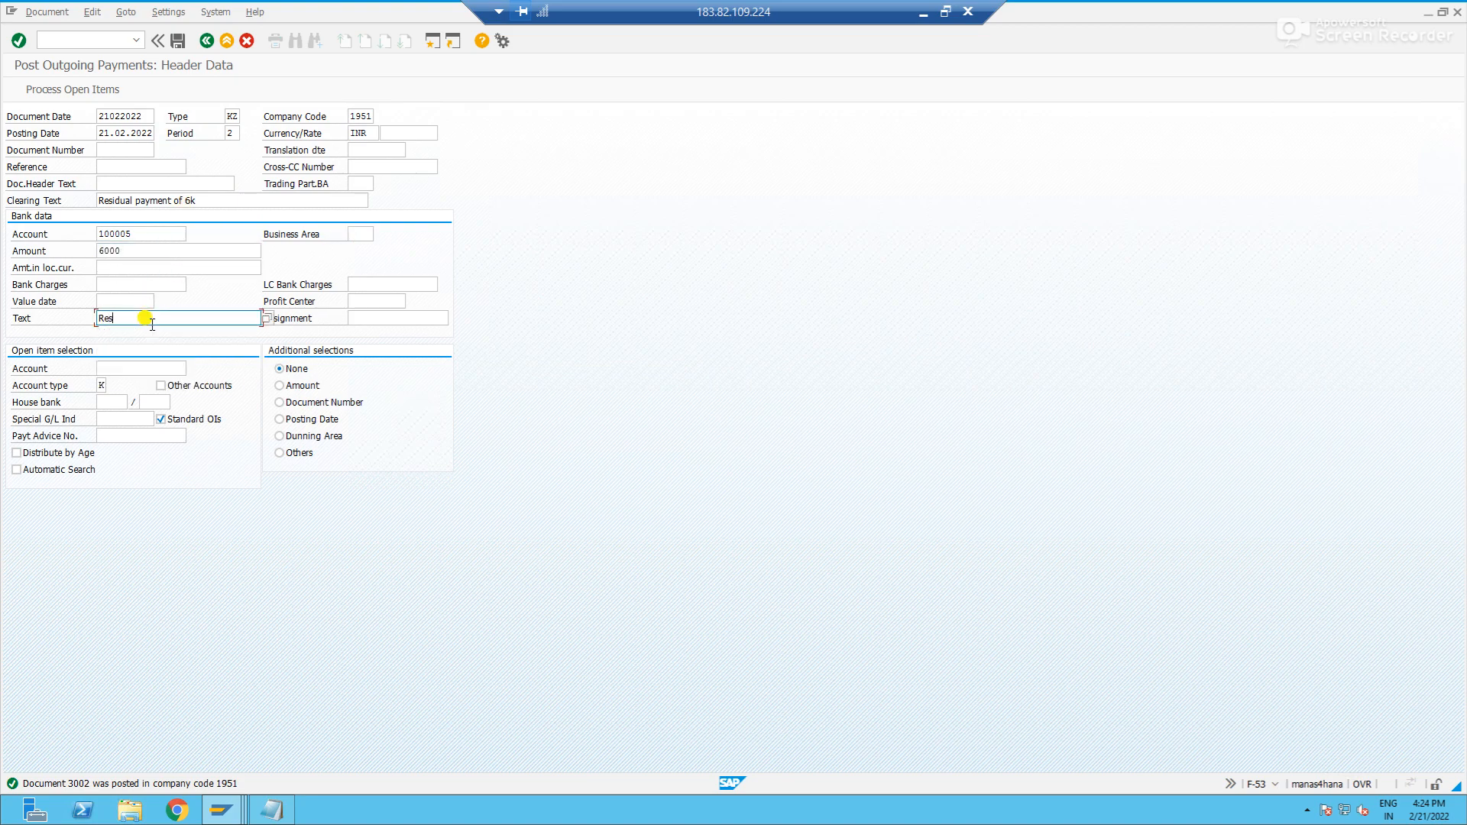
type("idual payment of 6k")
- Enter SUN AUTO LTD's vendor account for the open item selection and process its open items
key("Tab")
key("Tab")
key("Return")
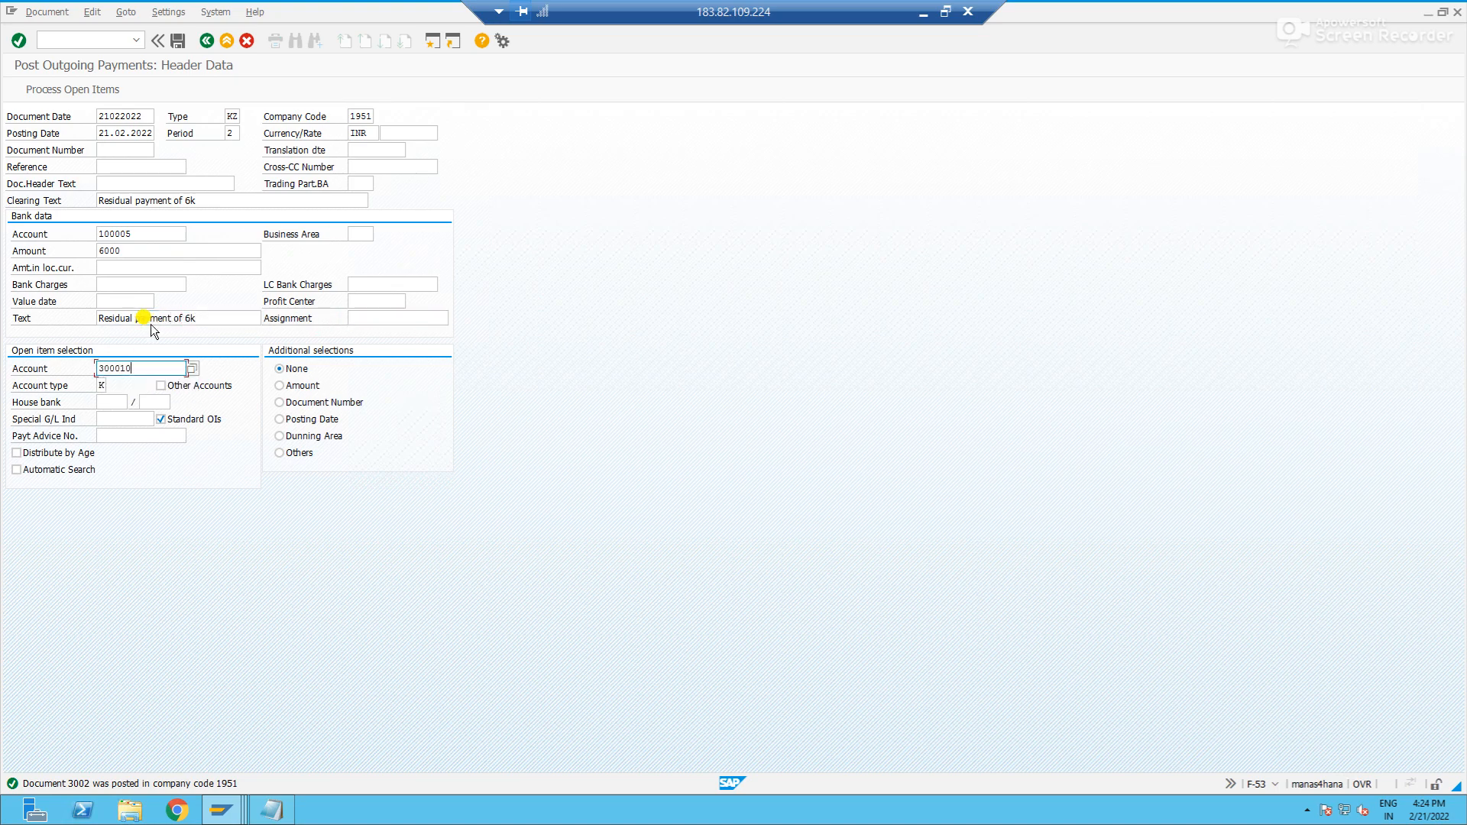
key("F6")
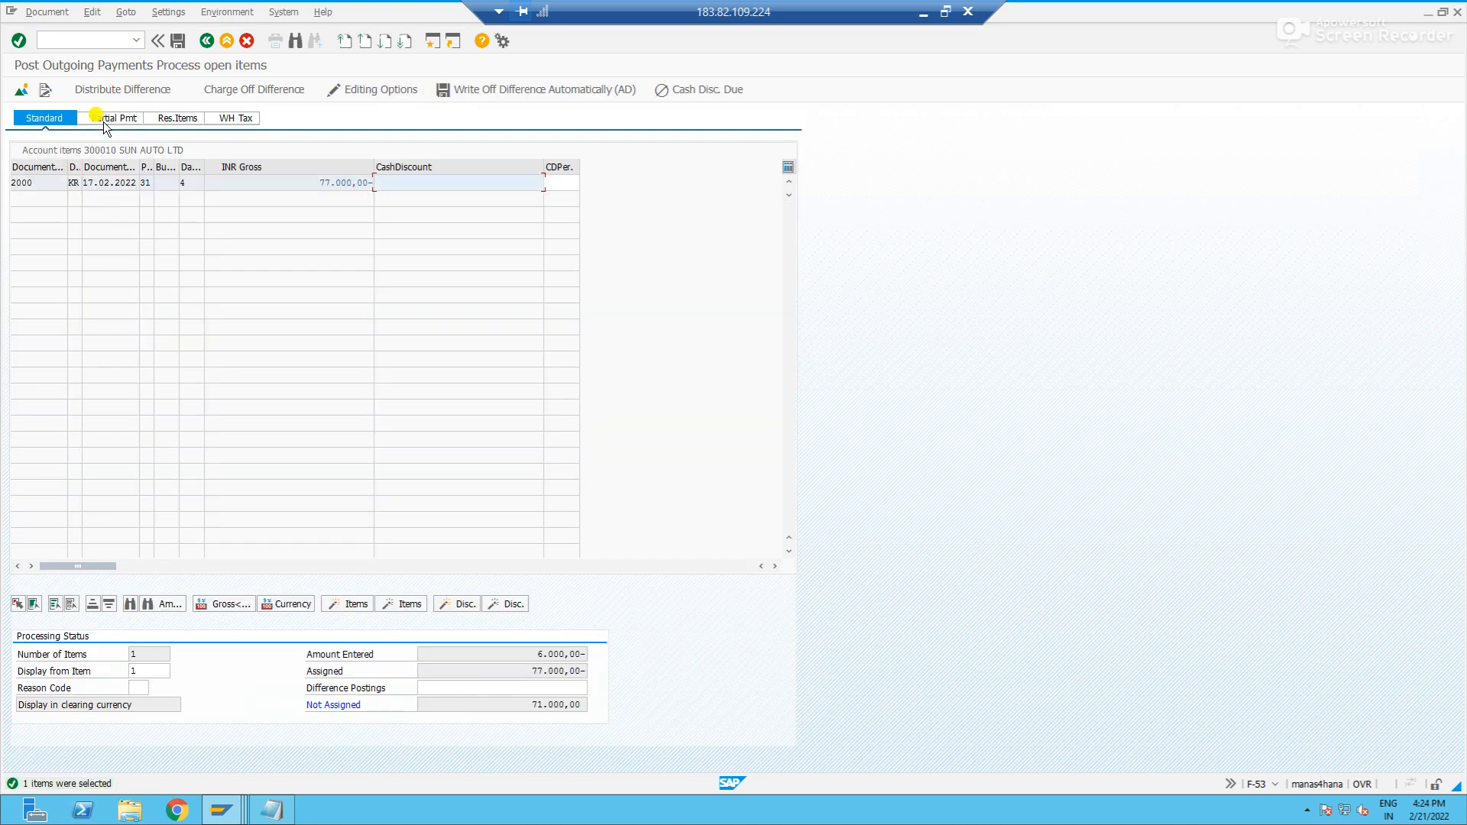
- Compare how the partial payment and residual item views show the invoice's amount and the amounts entered and assigned
left_click(131, 119)
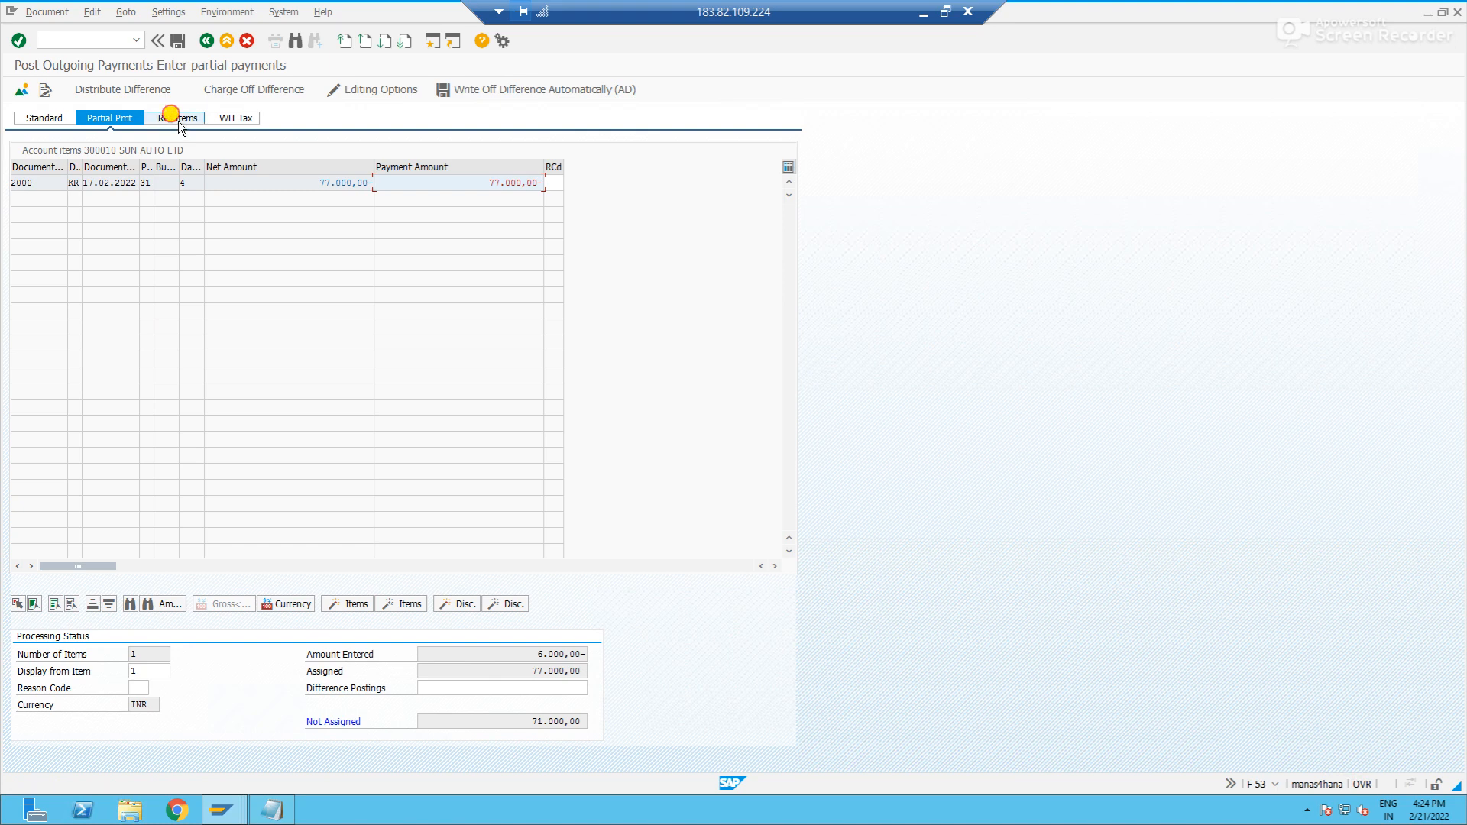
left_click(177, 120)
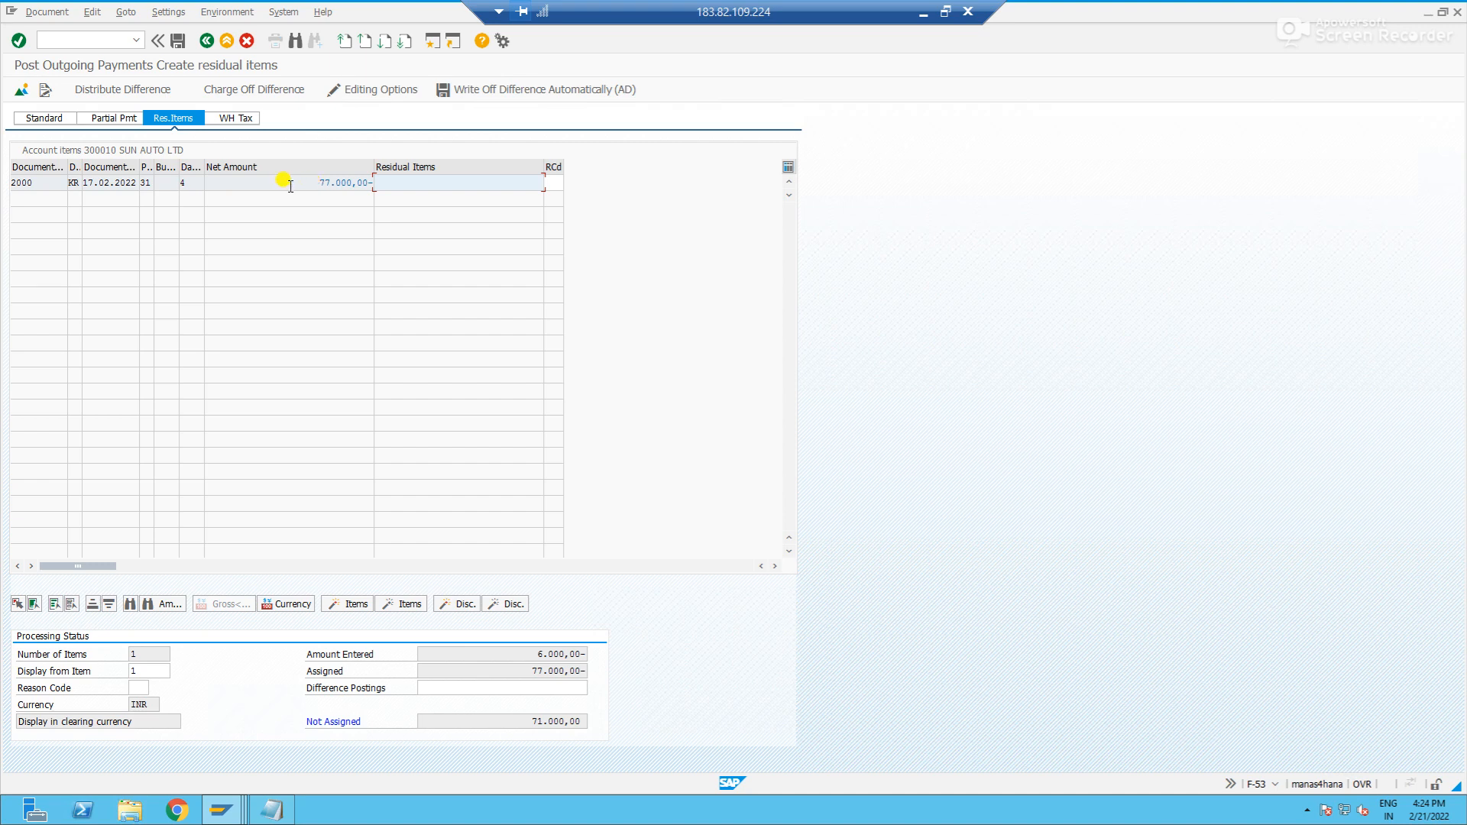
left_click_drag(529, 671, 636, 671)
left_click(637, 671)
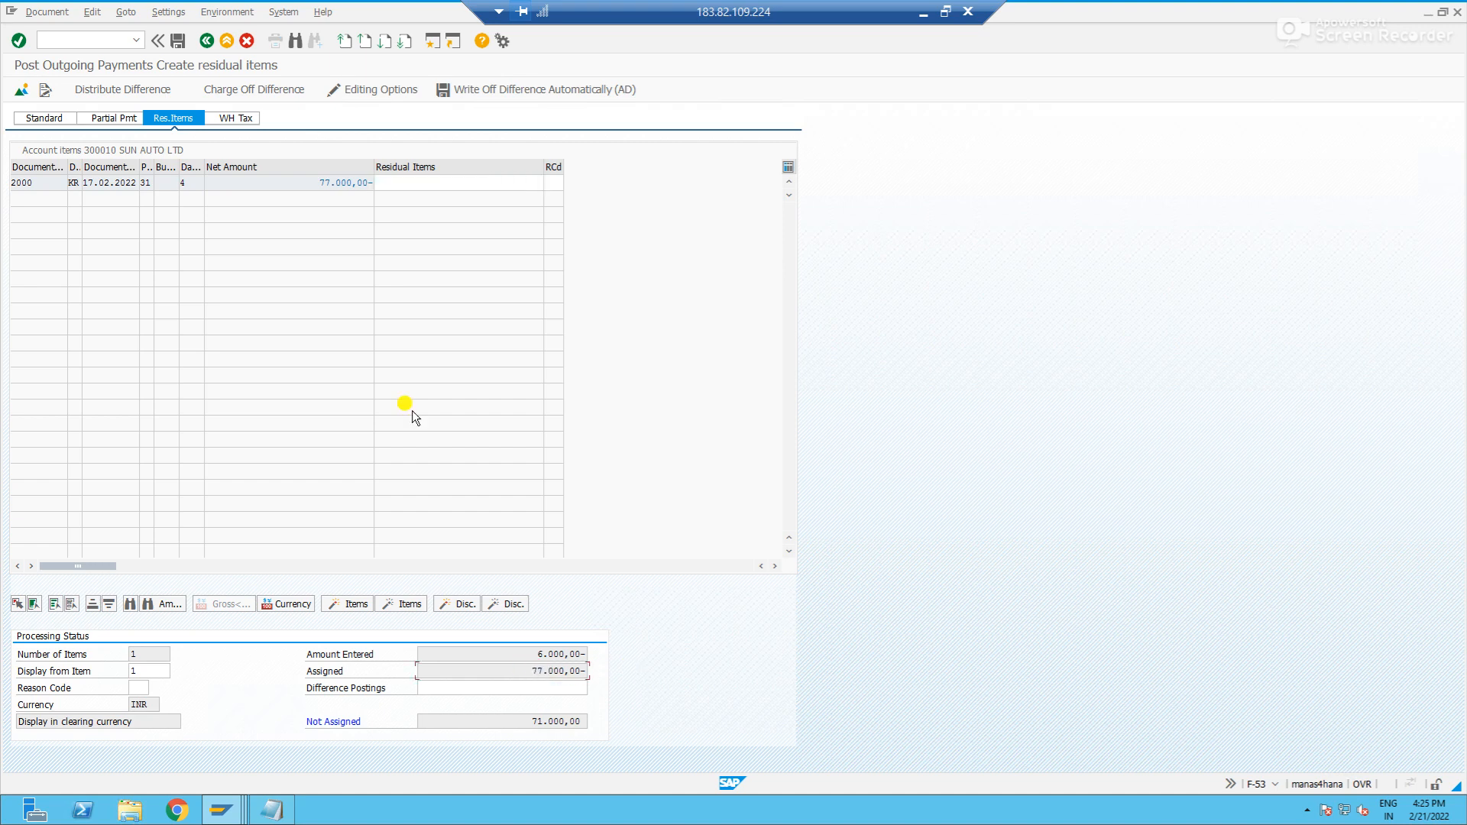
double_click(315, 184)
left_click(540, 673)
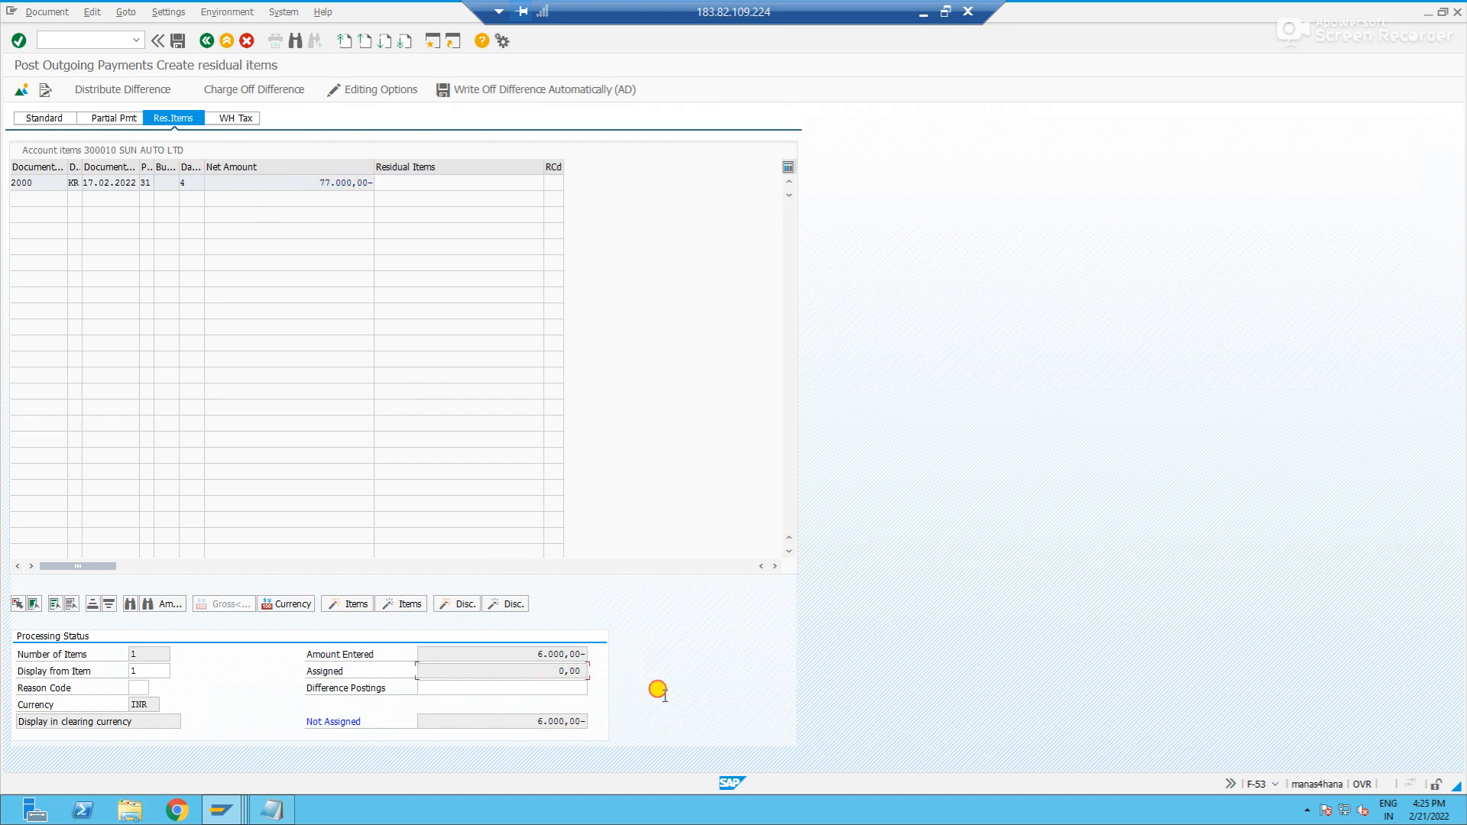
double_click(330, 182)
left_click_drag(507, 656, 590, 655)
left_click(104, 116)
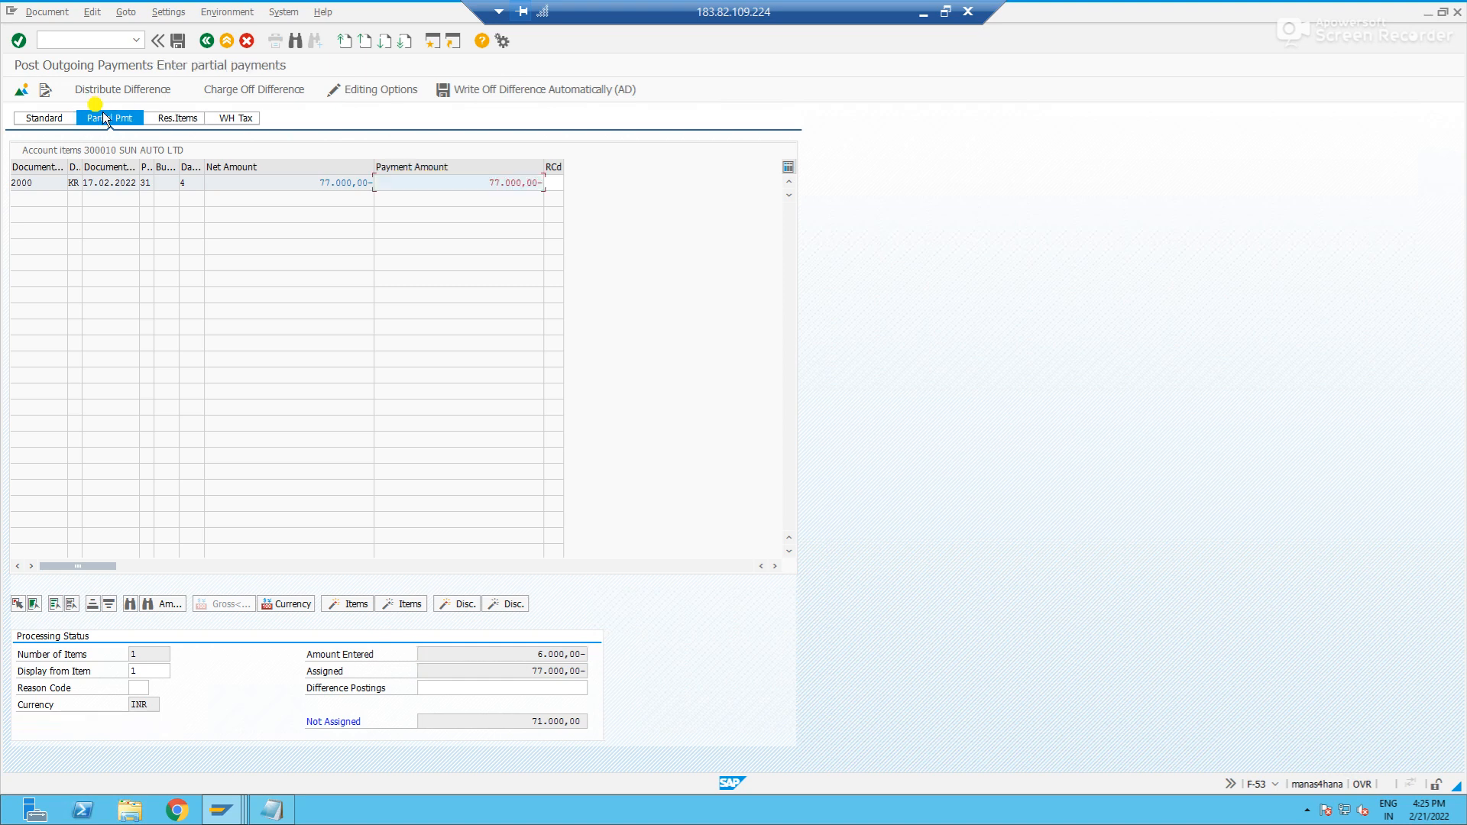
left_click_drag(483, 183, 564, 181)
left_click(565, 180)
- Set the residual item of invoice 2000 to 71000- and check it against the net amount
left_click(176, 118)
left_click(442, 185)
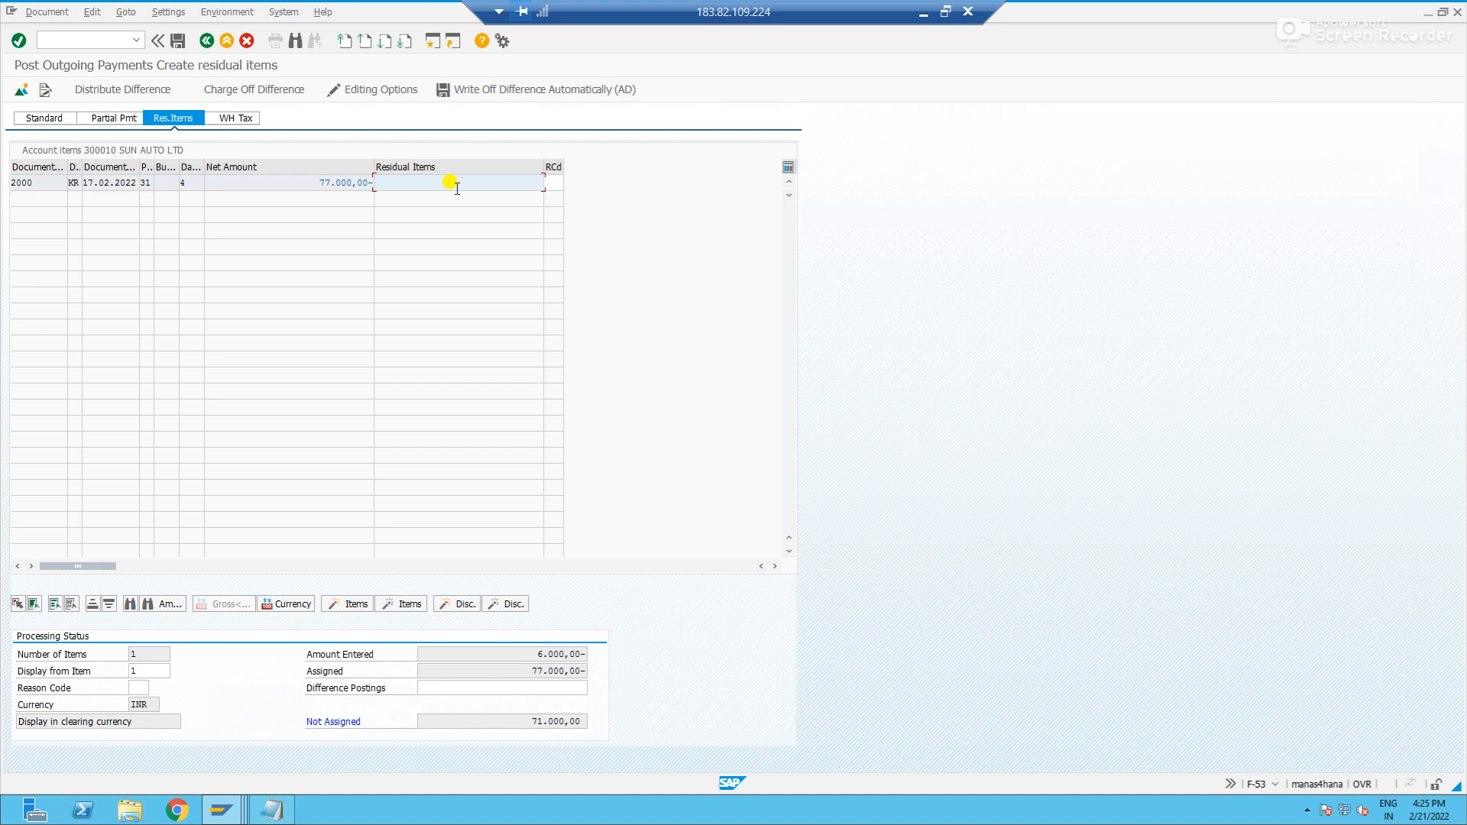
type("61000-")
key("Return")
double_click(506, 185)
type("71000-")
key("Return")
left_click(316, 183)
left_click(370, 184)
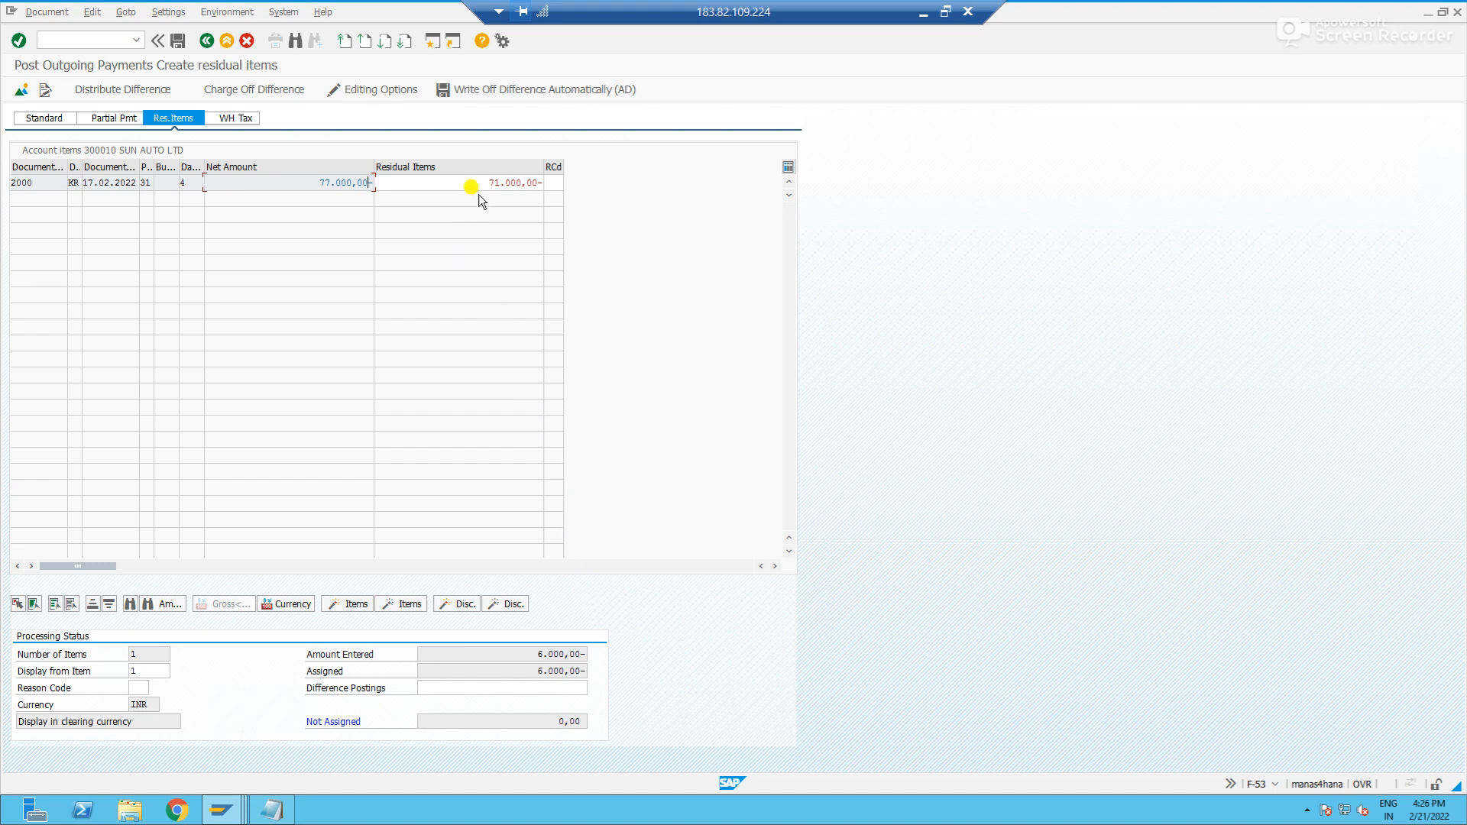
left_click_drag(468, 184, 553, 187)
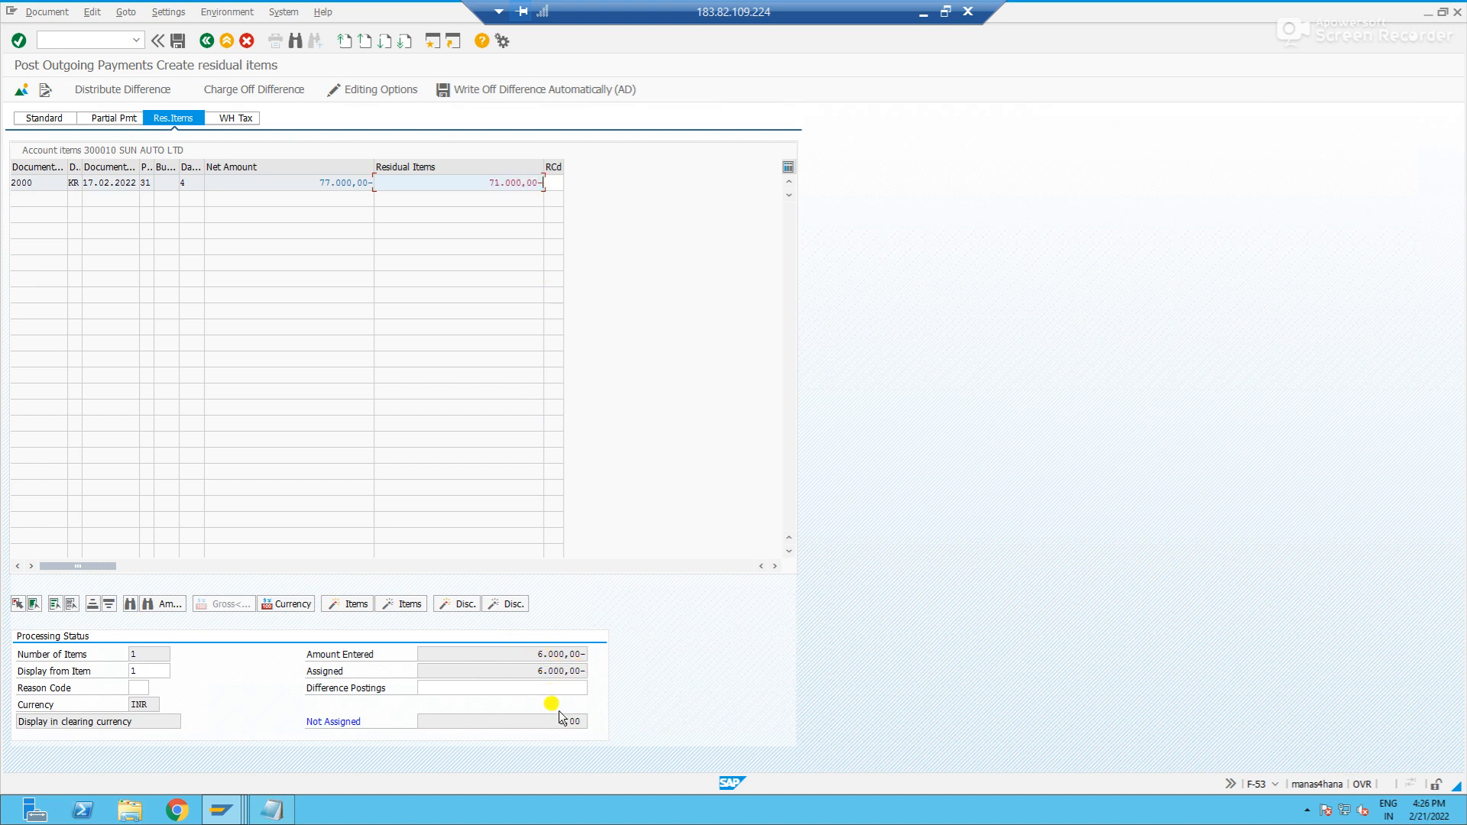
- Add the text "residual payment" to SUN AUTO LTD's 71.000,00 payment difference item and post the residual payment document
left_click(180, 48)
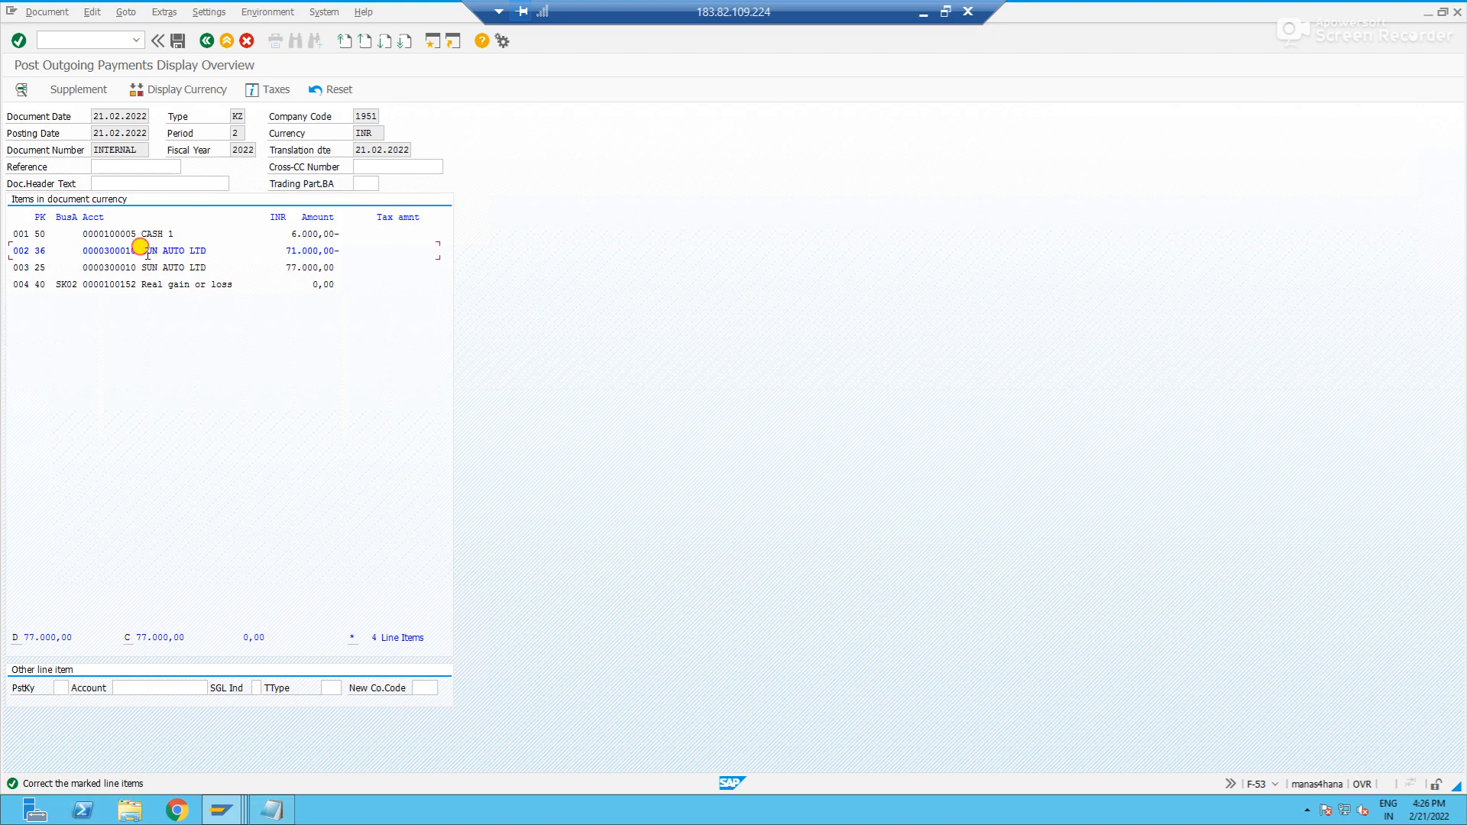
double_click(146, 252)
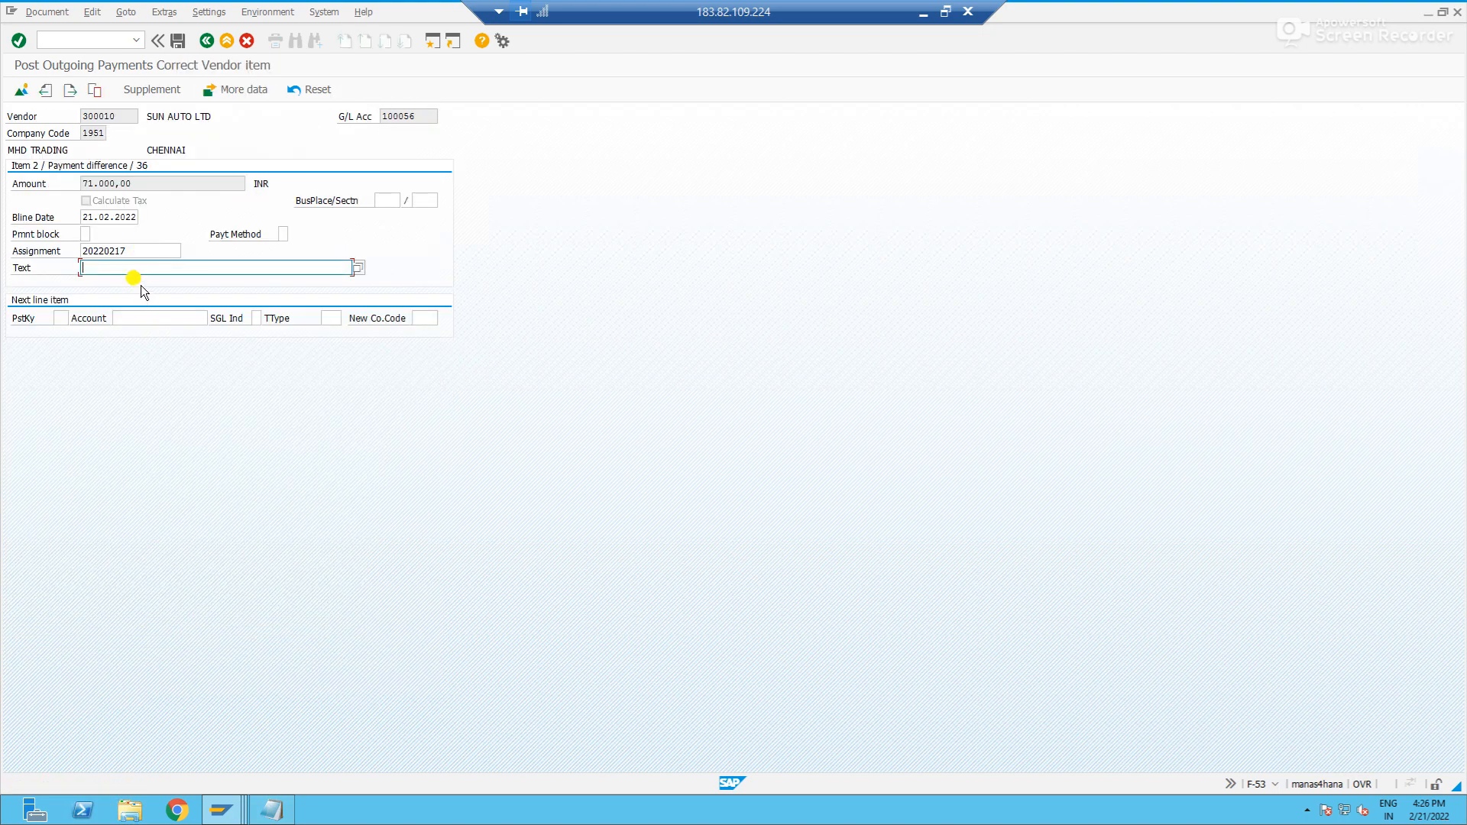
type("residual payment")
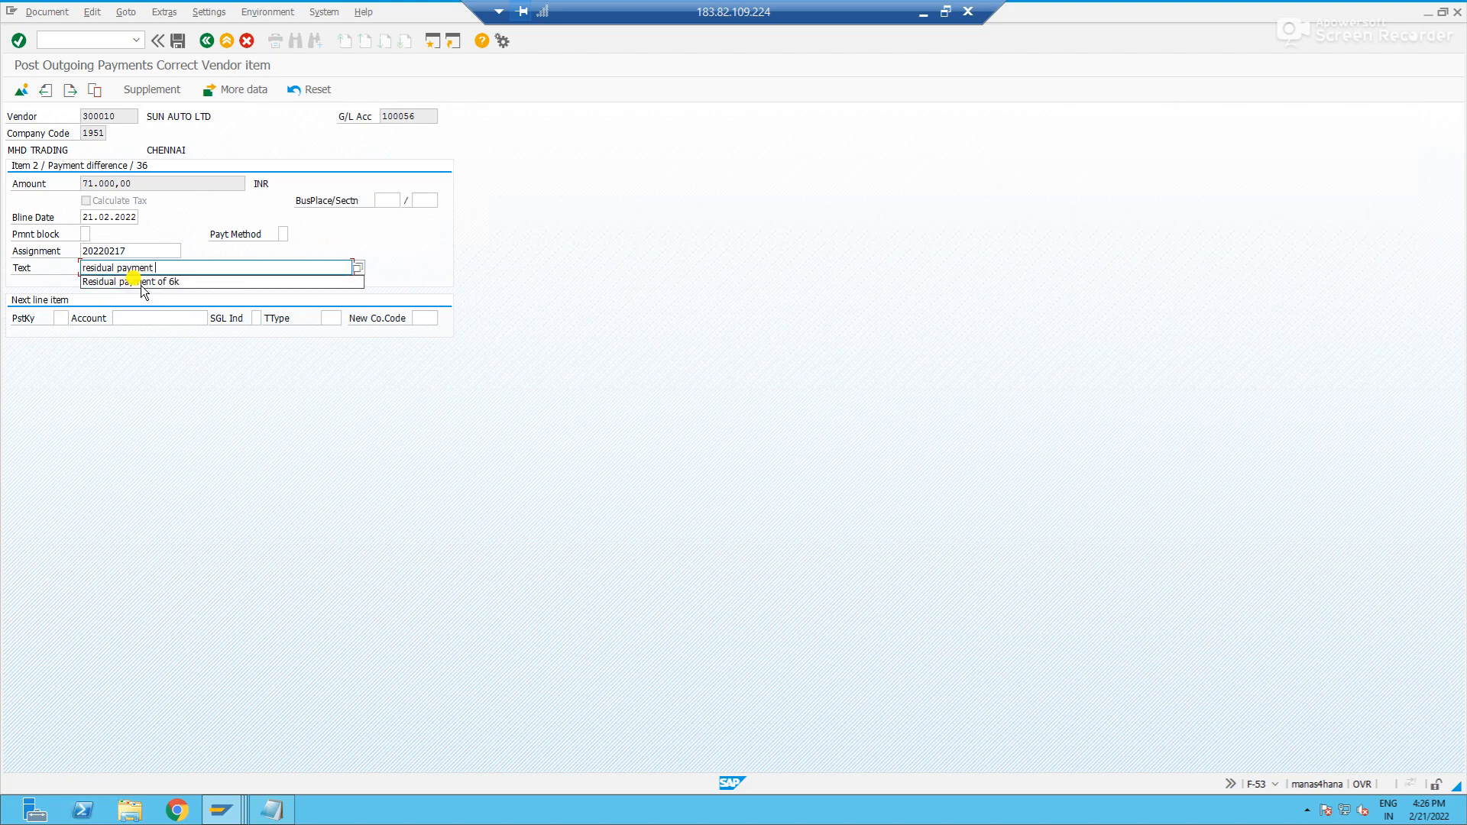
left_click(19, 95)
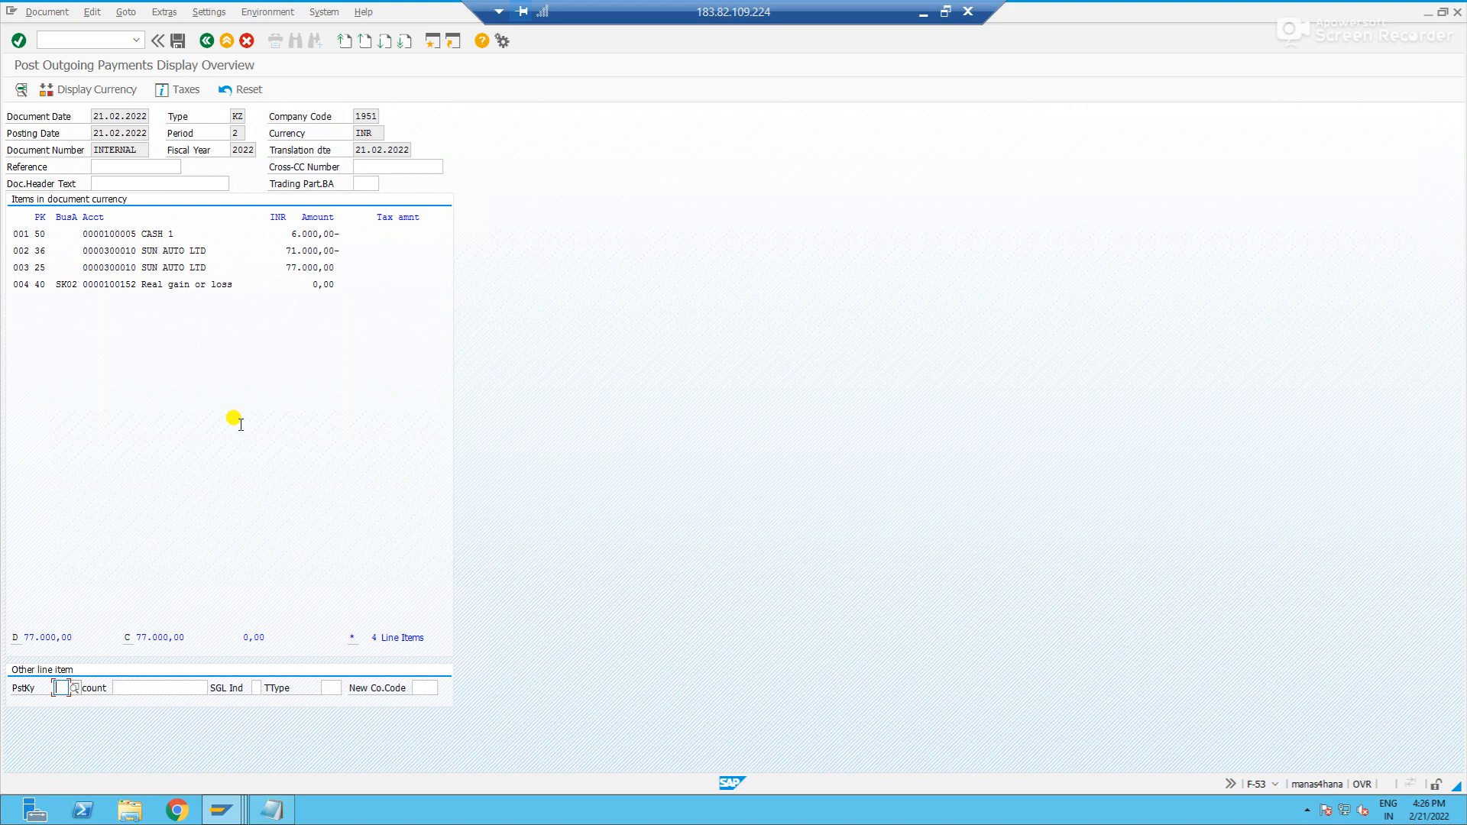
left_click(180, 42)
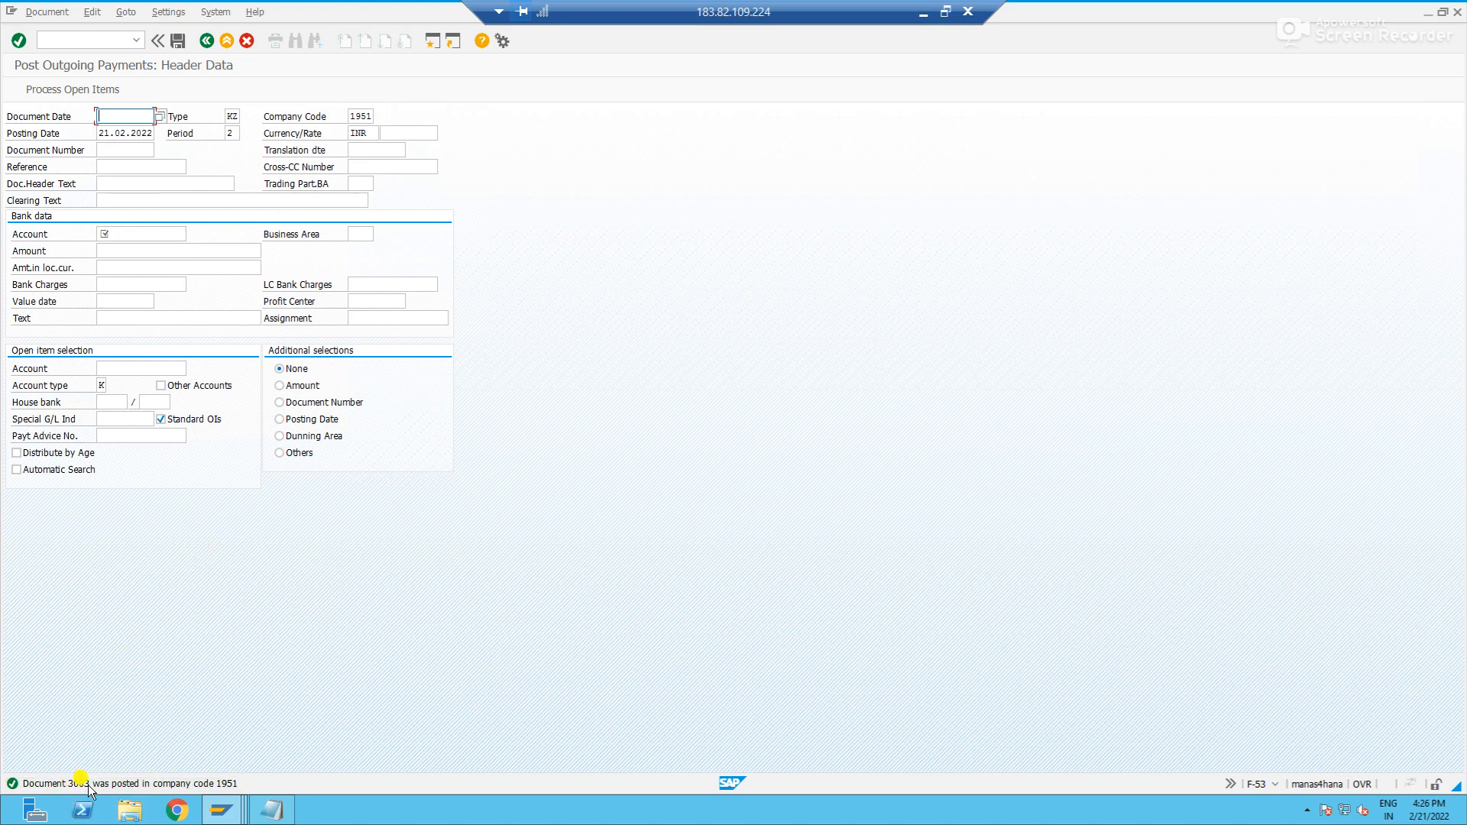
- Refresh SUN AUTO LTD's vendor line items in FBL1N and compare the open item with the document posted in F-53
key("alt+Tab")
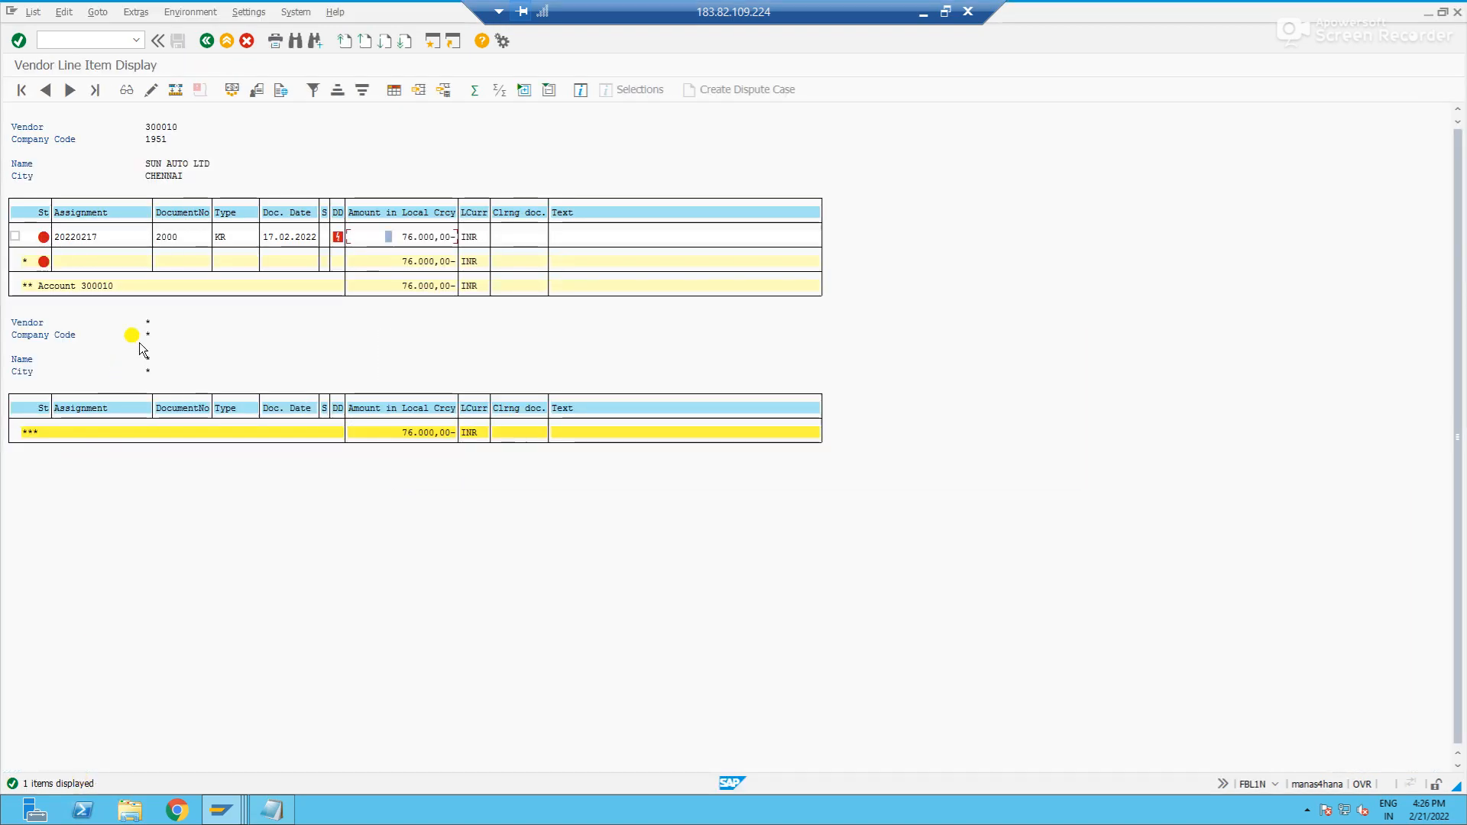
left_click(34, 12)
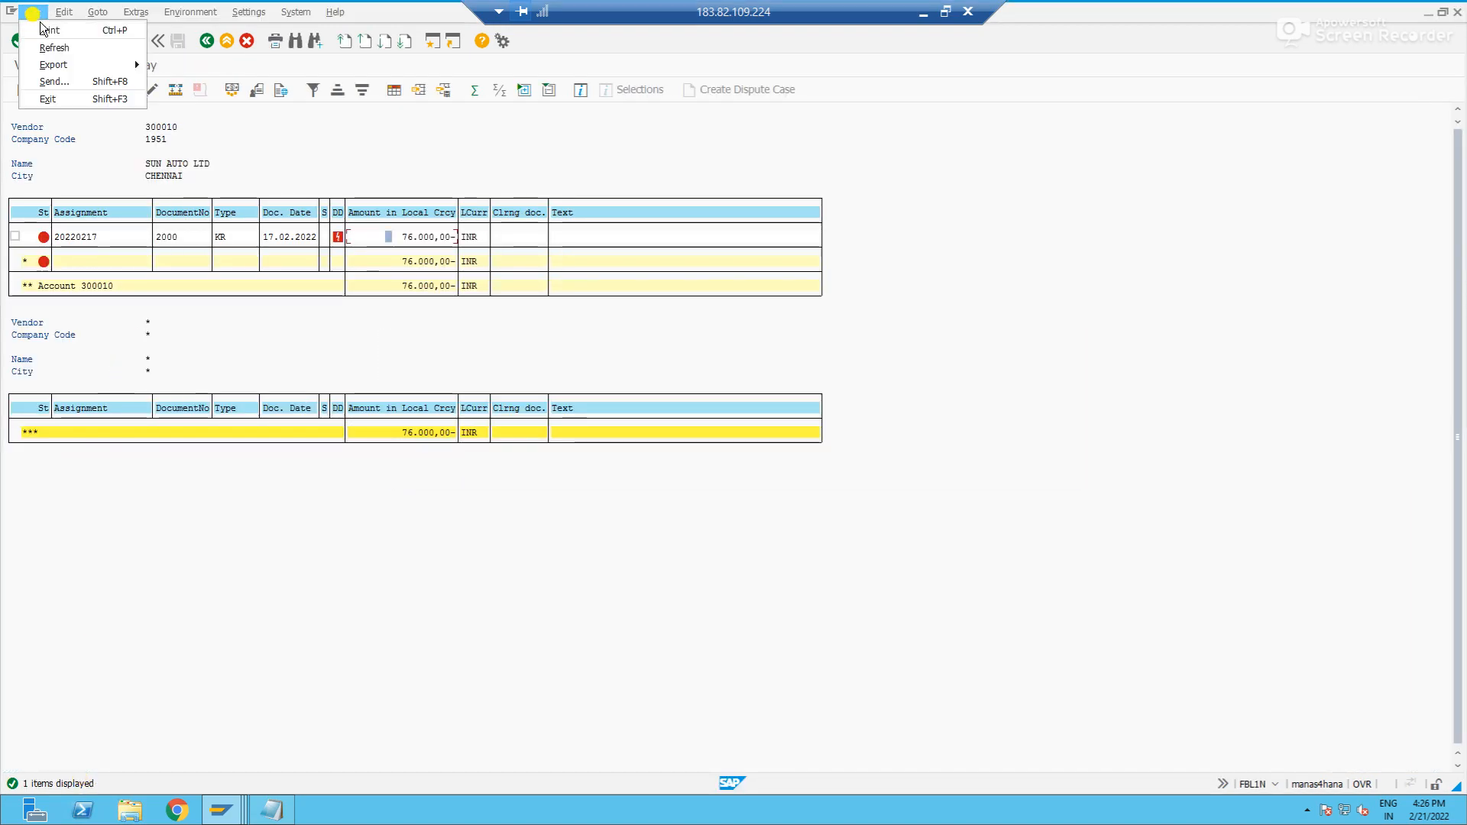
left_click(55, 48)
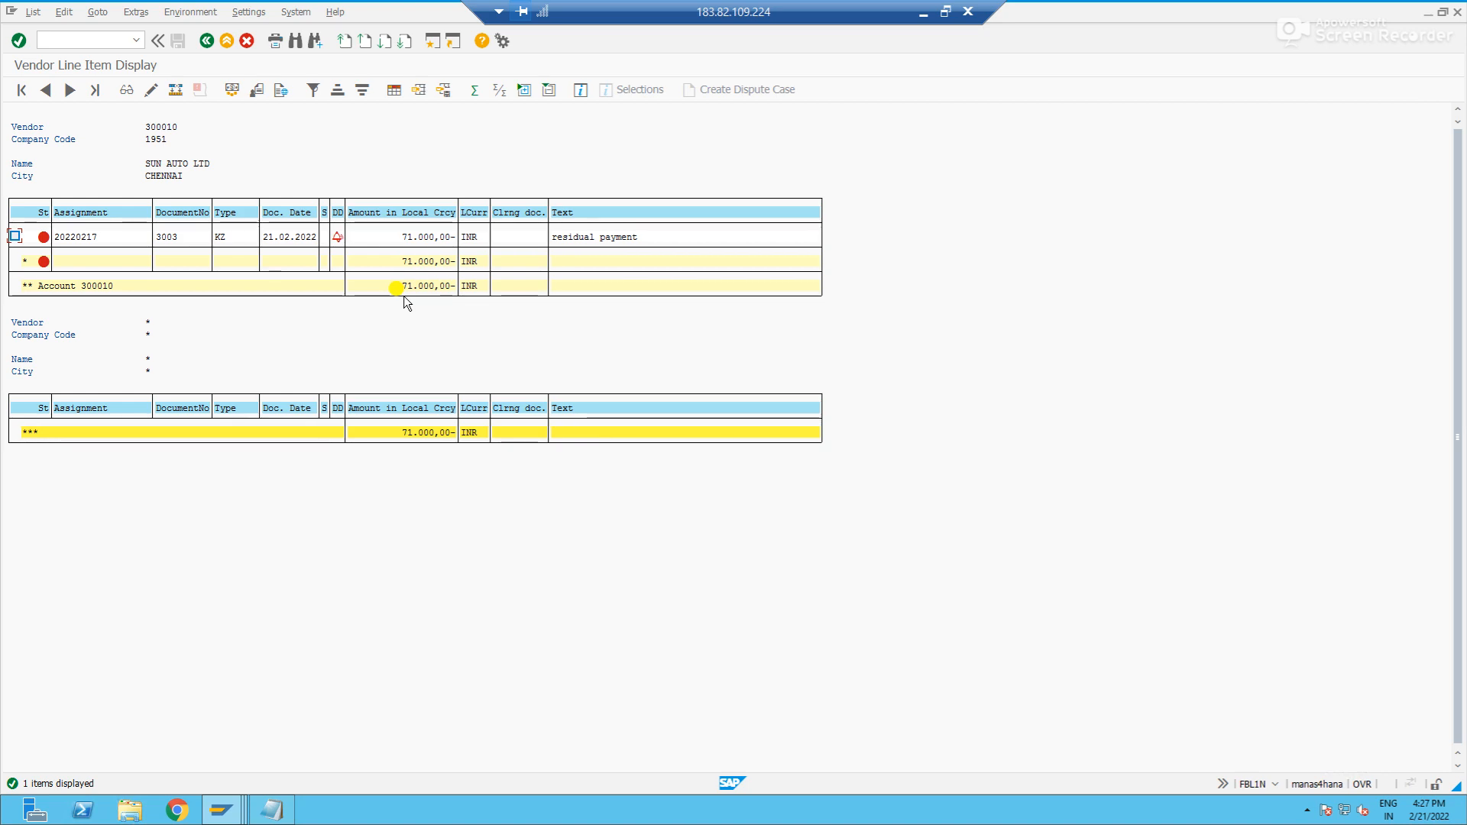
key("F3")
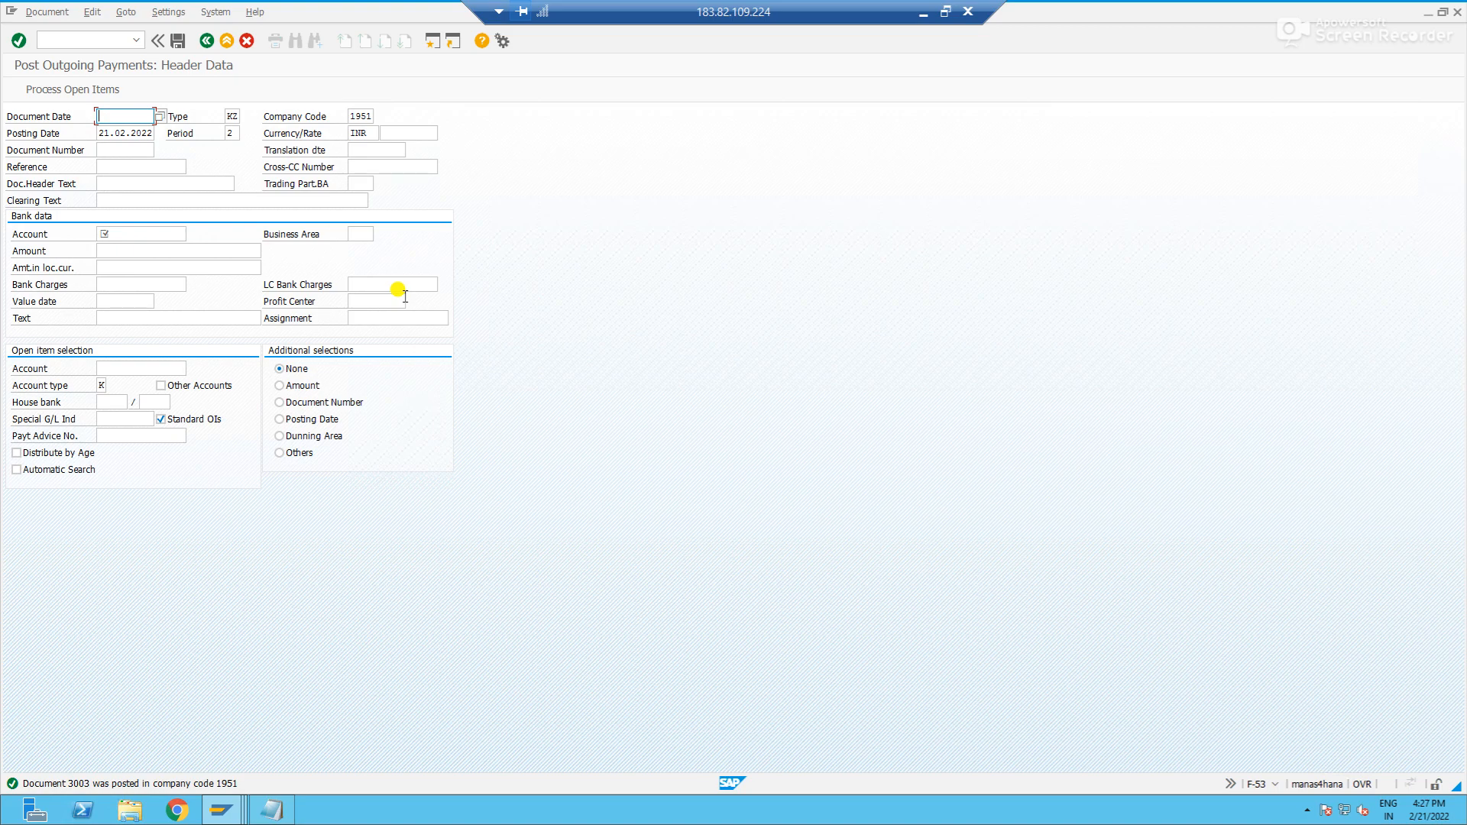
key("F3")
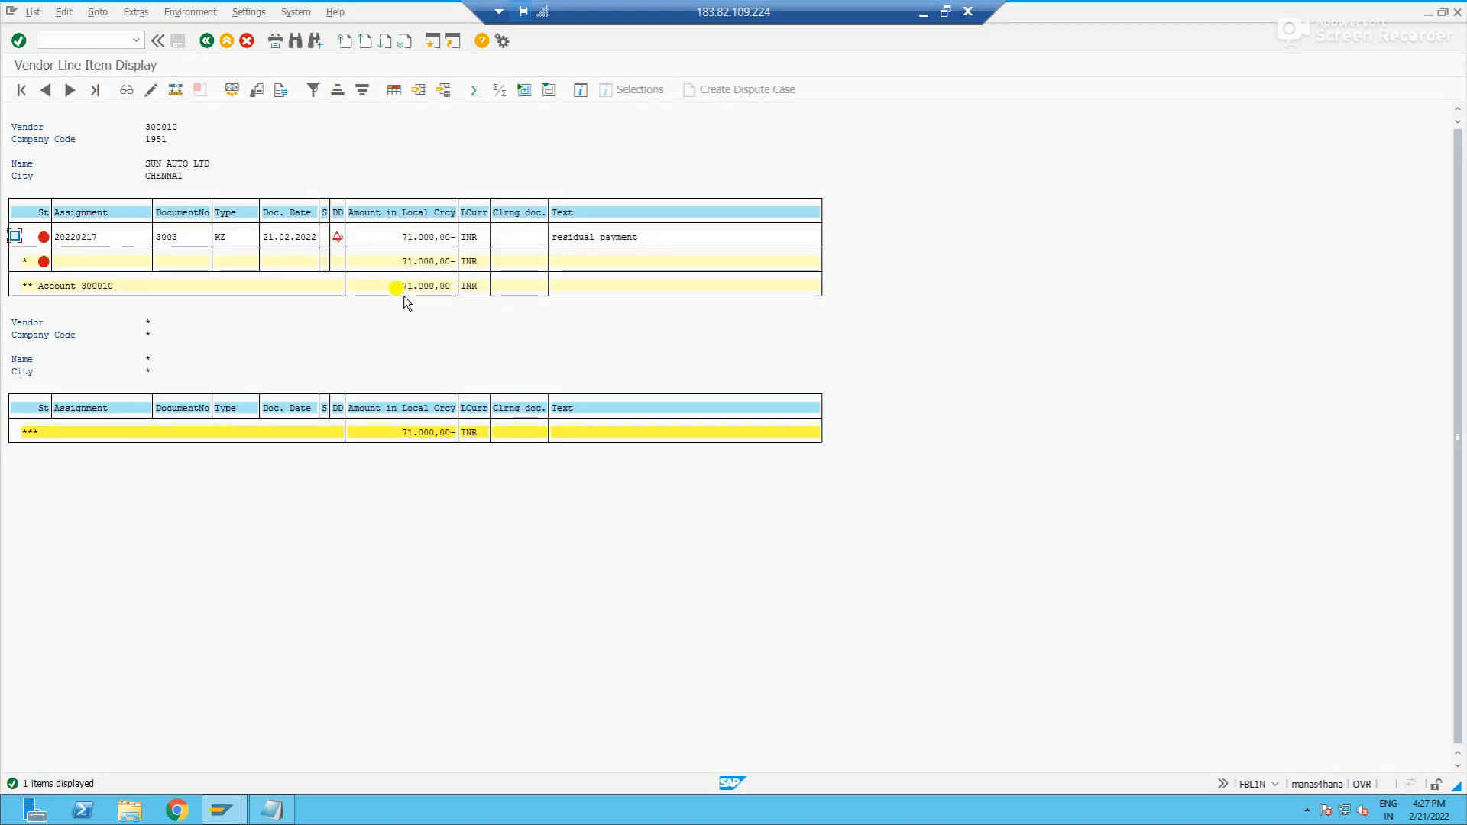
left_click(924, 11)
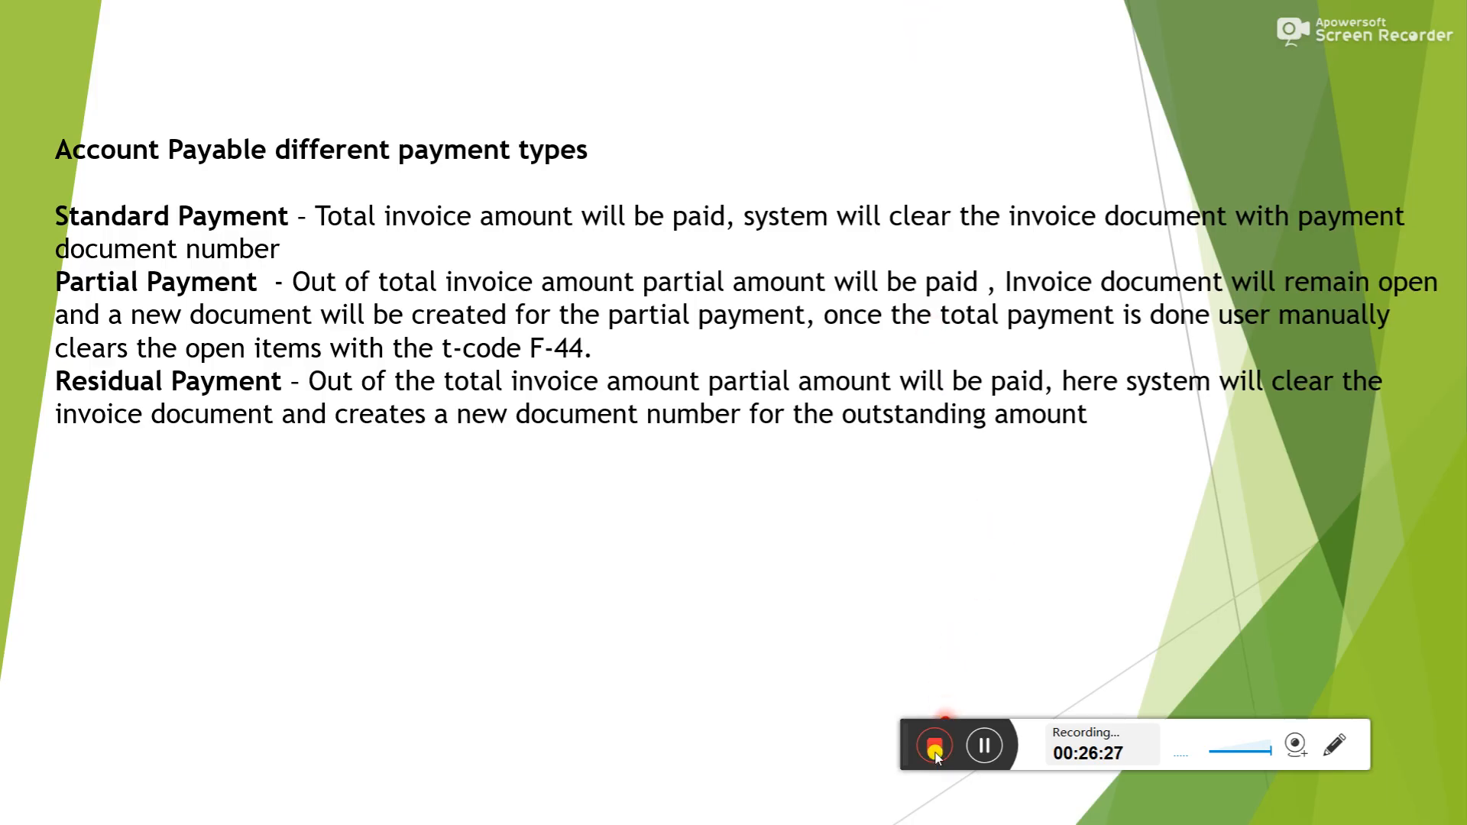